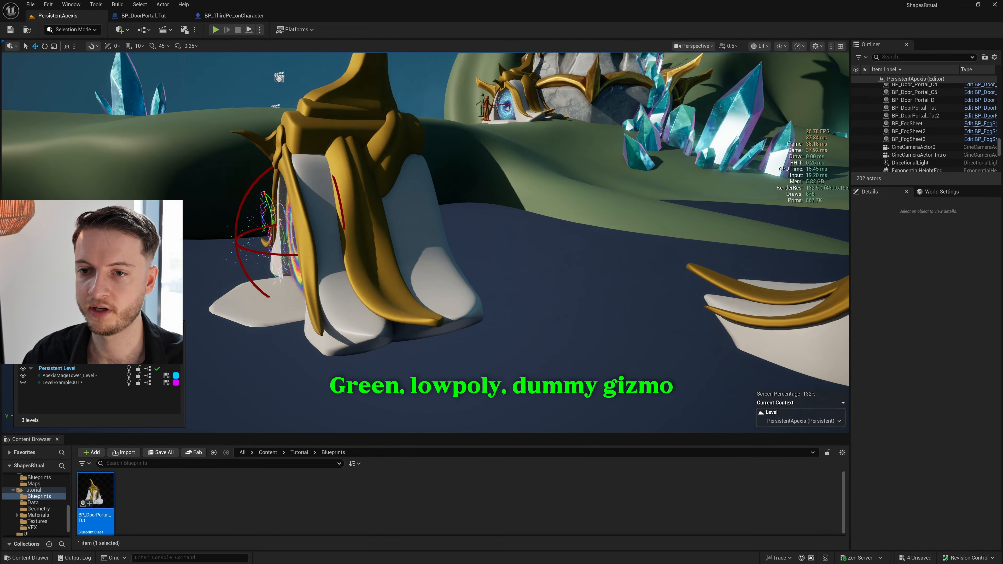
Step: Examine the rainbow BP_DoorPortal_Tut actor and the green dummy figure standing in front of the green portal
left_click(464, 235)
key("g")
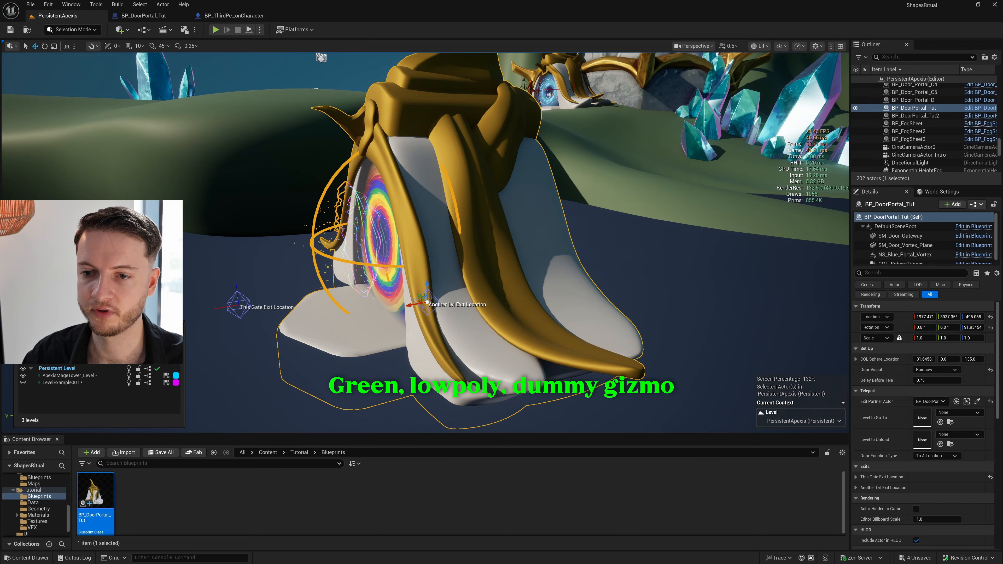
key("w")
key("a")
right_click_drag(391, 285, 310, 319)
key("s")
right_click_drag(423, 281, 497, 249)
key("w")
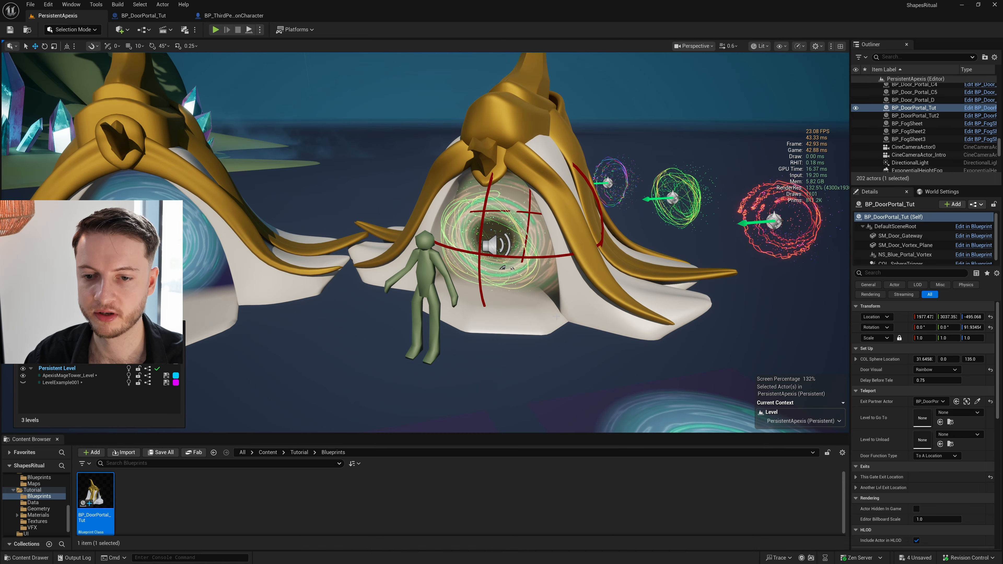
right_click_drag(430, 283, 237, 372)
key("w")
scroll(237, 372, "up", 1)
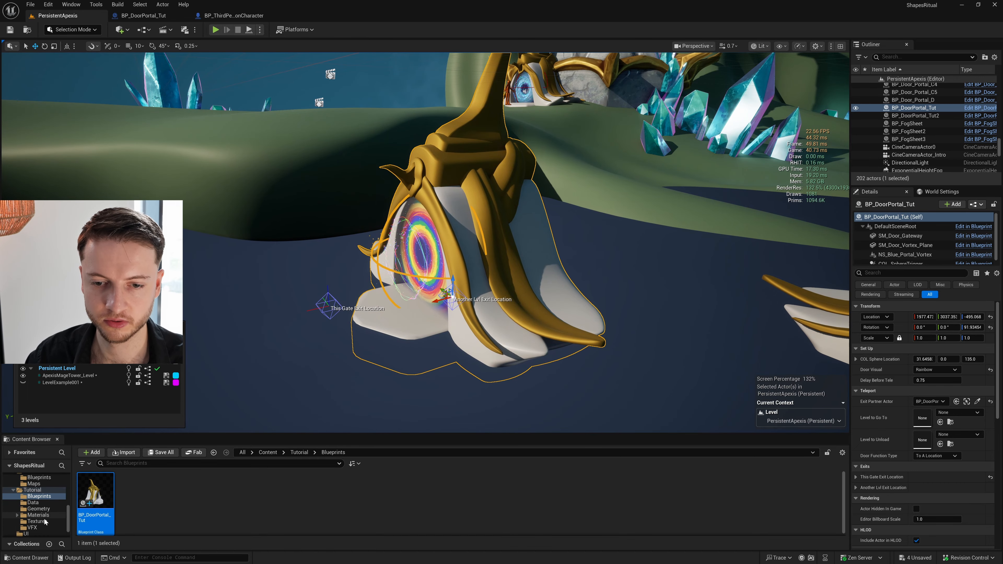
Step: Open the BP_ThirdPersonCharacter blueprint's viewport and browse to the skeletal mesh asset used by its Mesh component
scroll(41, 509, "up", 3)
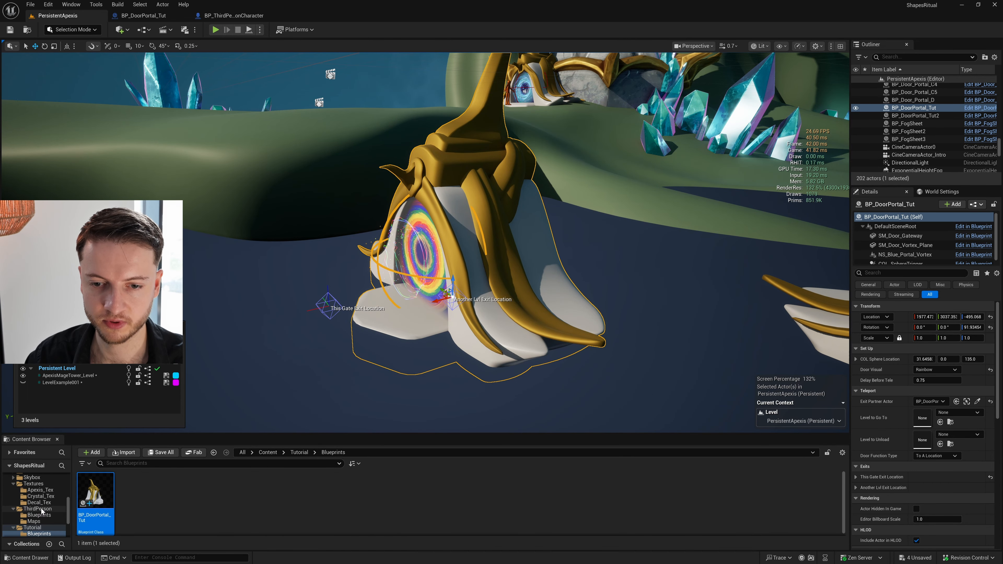
left_click(40, 514)
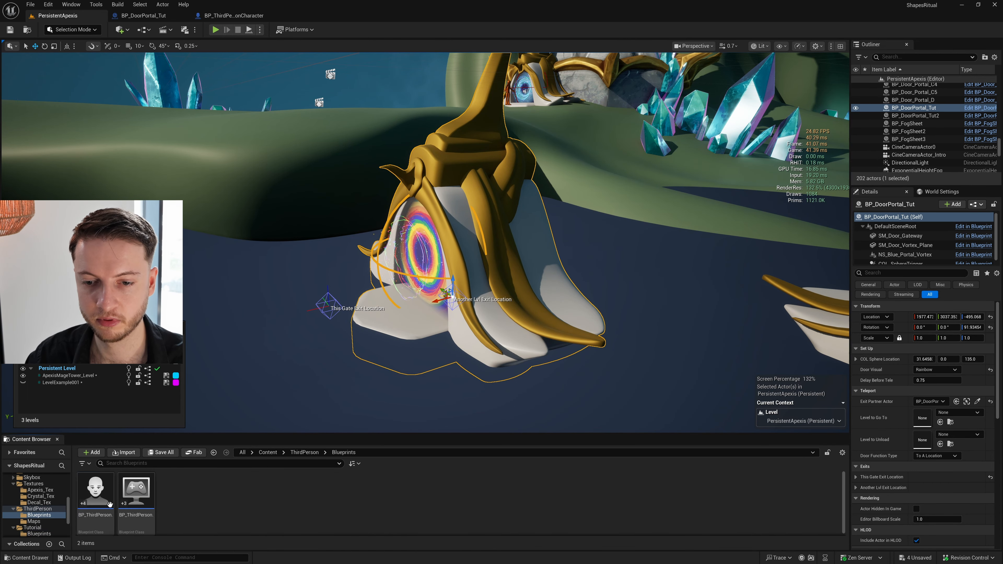
double_click(95, 492)
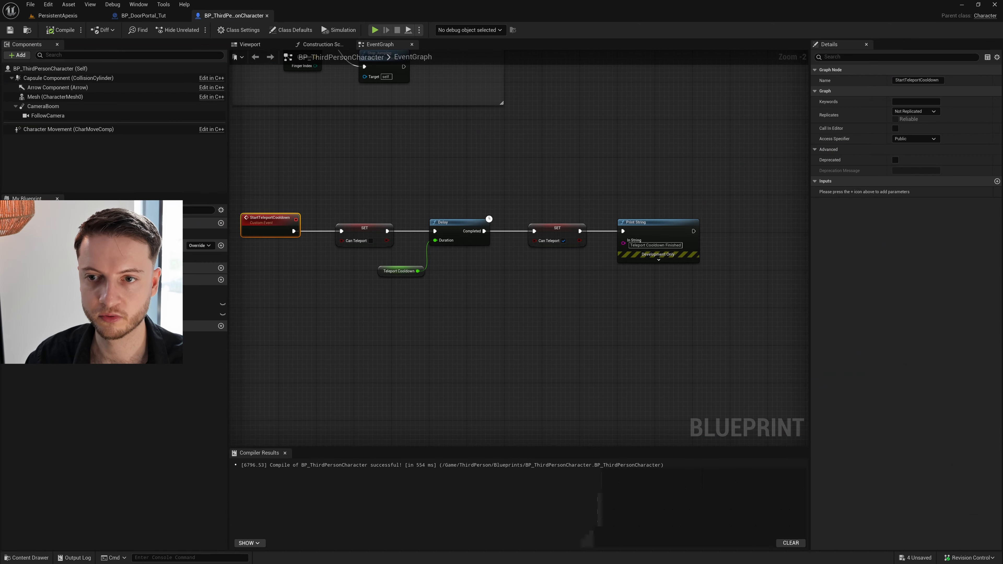
left_click(253, 45)
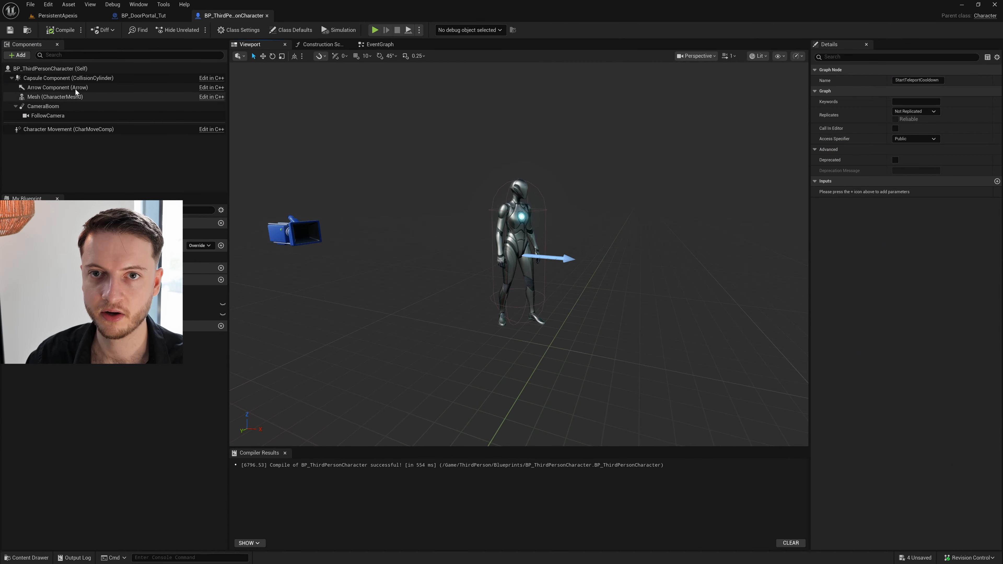
left_click(66, 98)
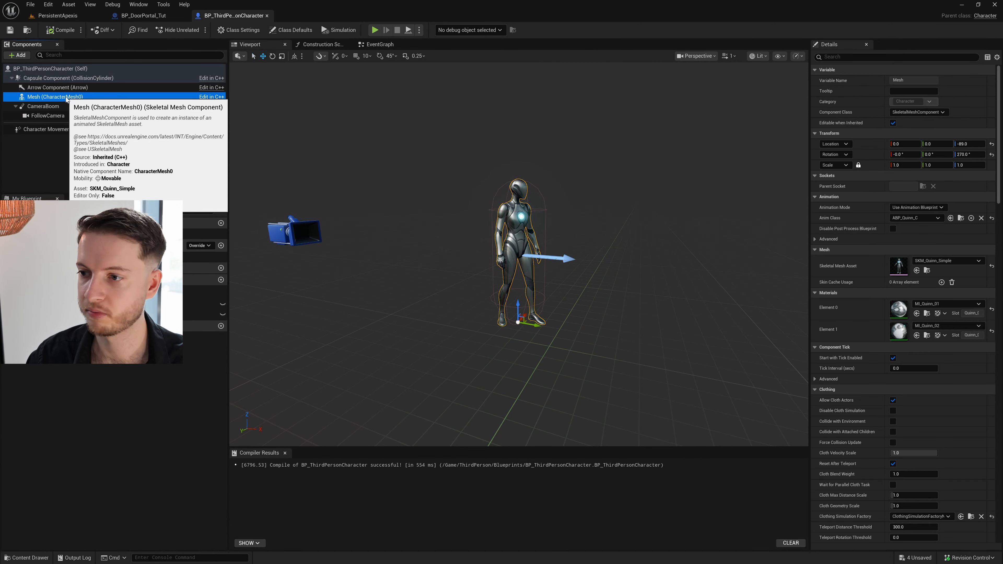
left_click(927, 271)
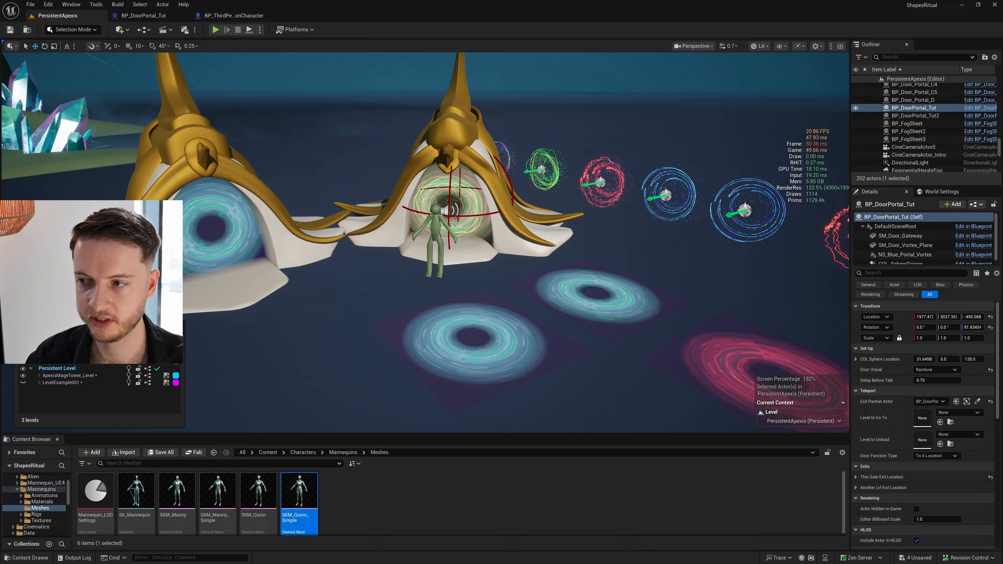
Step: Inspect the green dummy figure up close beside its portal, and compare it with the row of door portals
right_click_drag(428, 210, 443, 217)
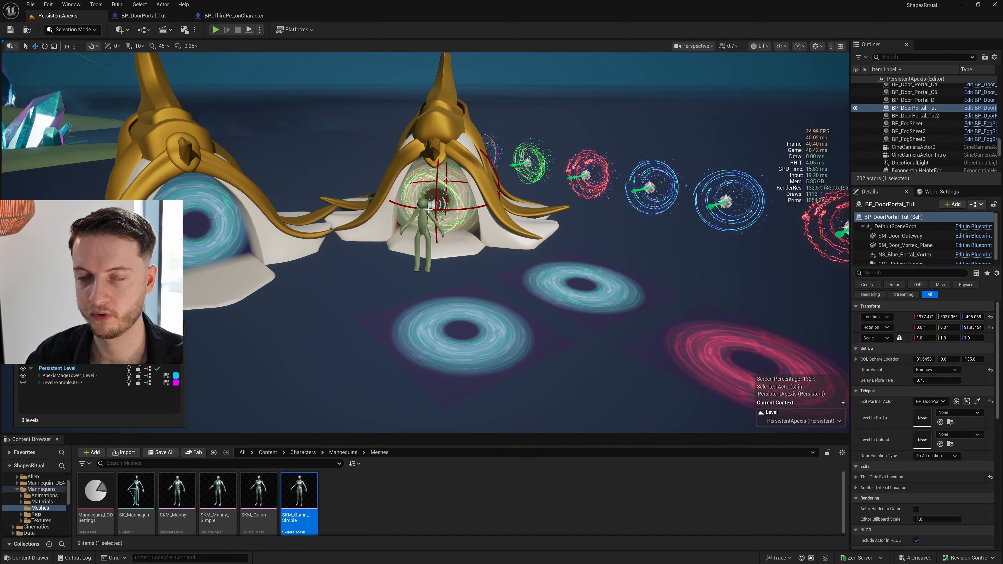
right_click_drag(429, 210, 390, 197)
key("w")
scroll(409, 200, "down", 2)
key("d")
right_click_drag(438, 279, 432, 281)
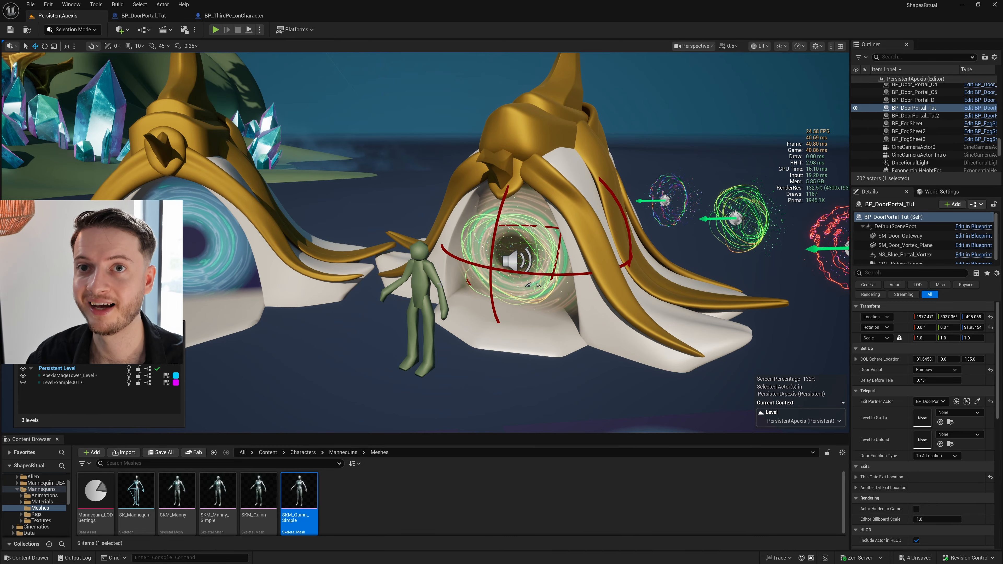
mouse_move(299, 486)
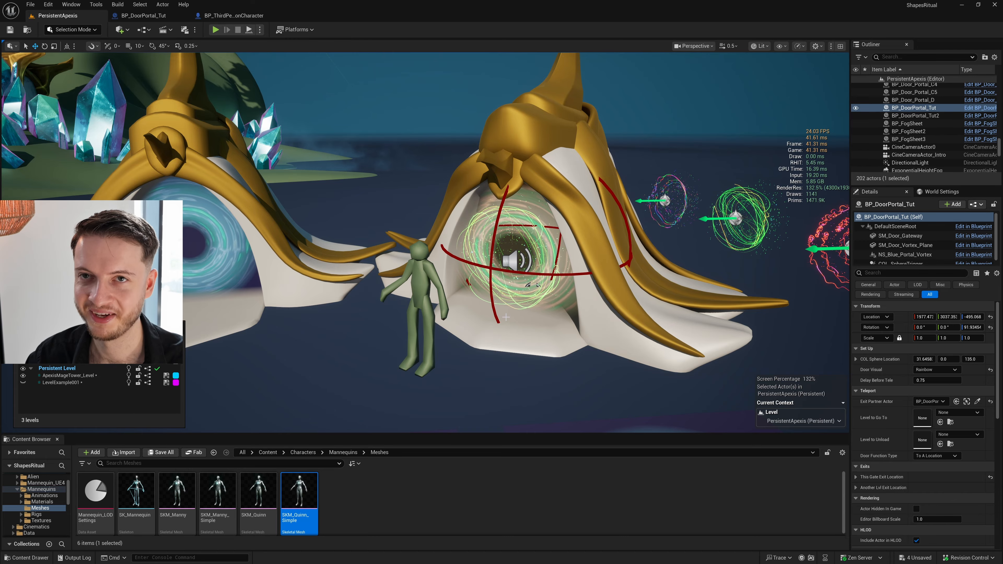
right_click_drag(594, 308, 527, 324)
key("g")
key("g")
key("w")
scroll(483, 316, "up", 1)
key("s")
key("w")
Step: Export the SKM_Quinn_Simple skeletal mesh as an FBX file into the TutorialGeometry folder
right_click(299, 484)
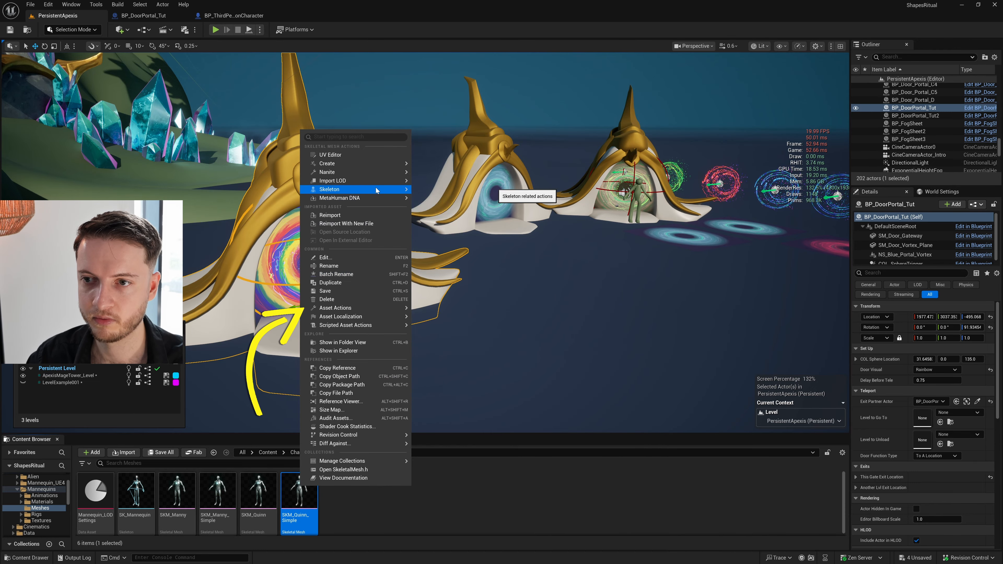
mouse_move(383, 312)
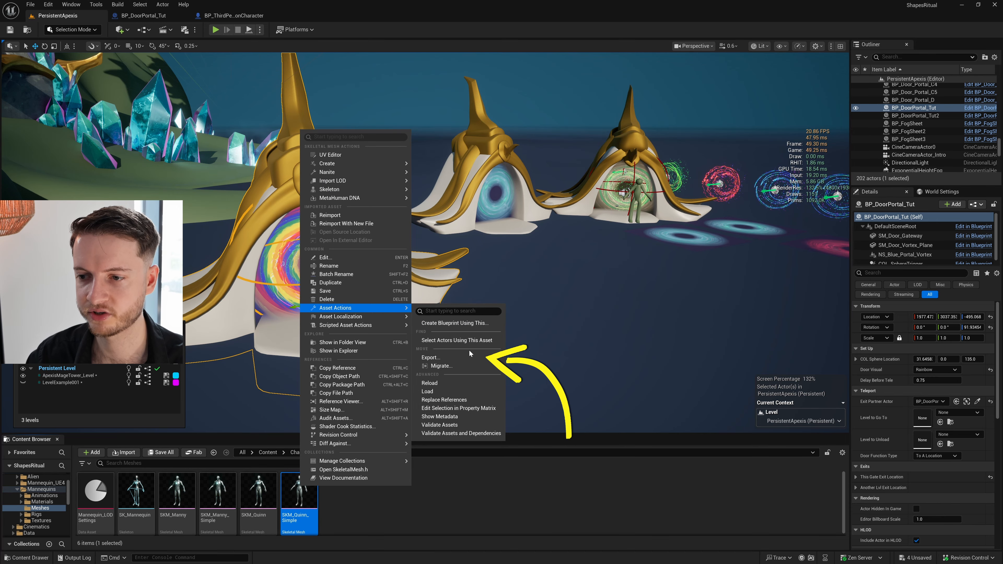
left_click(431, 357)
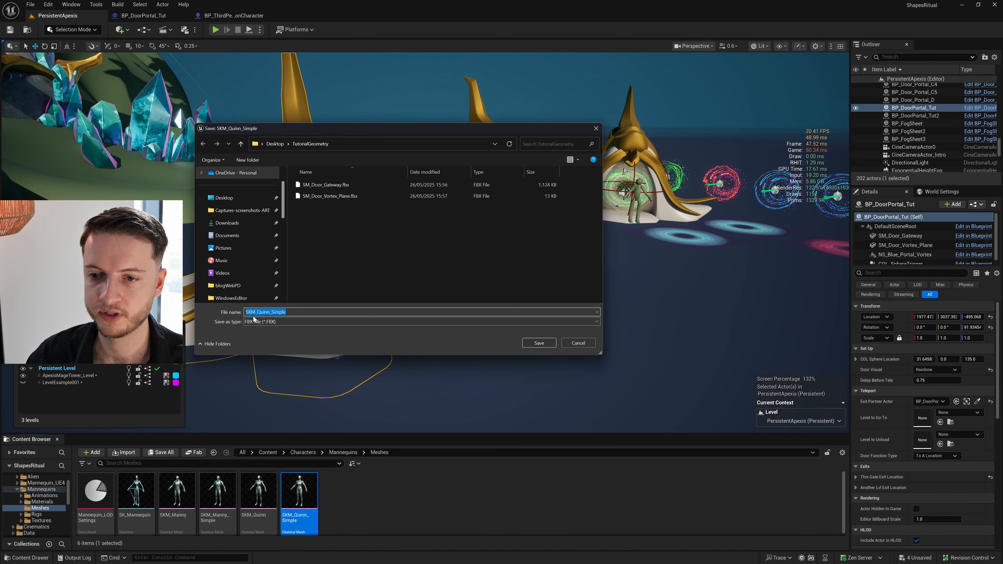
left_click(539, 342)
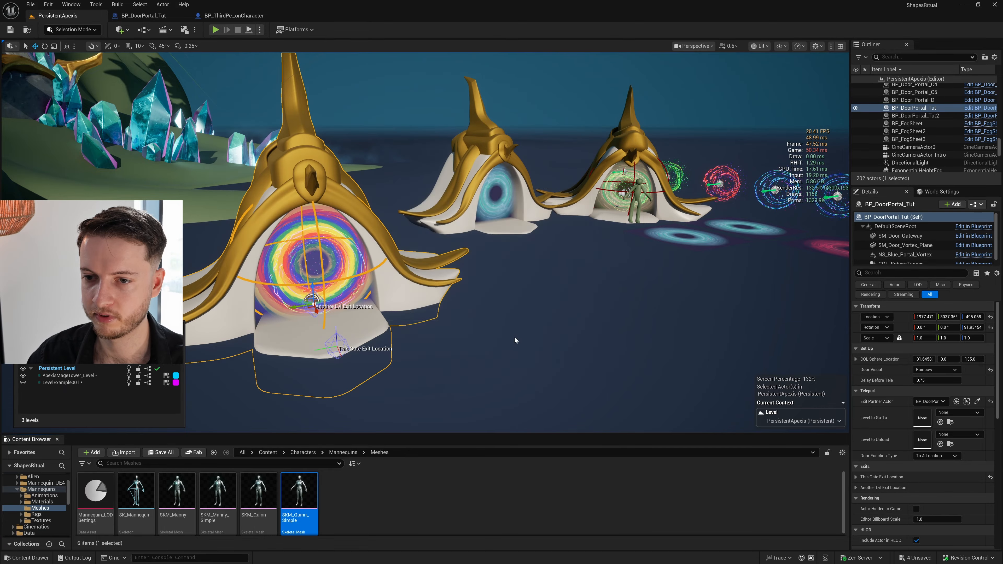
left_click(545, 370)
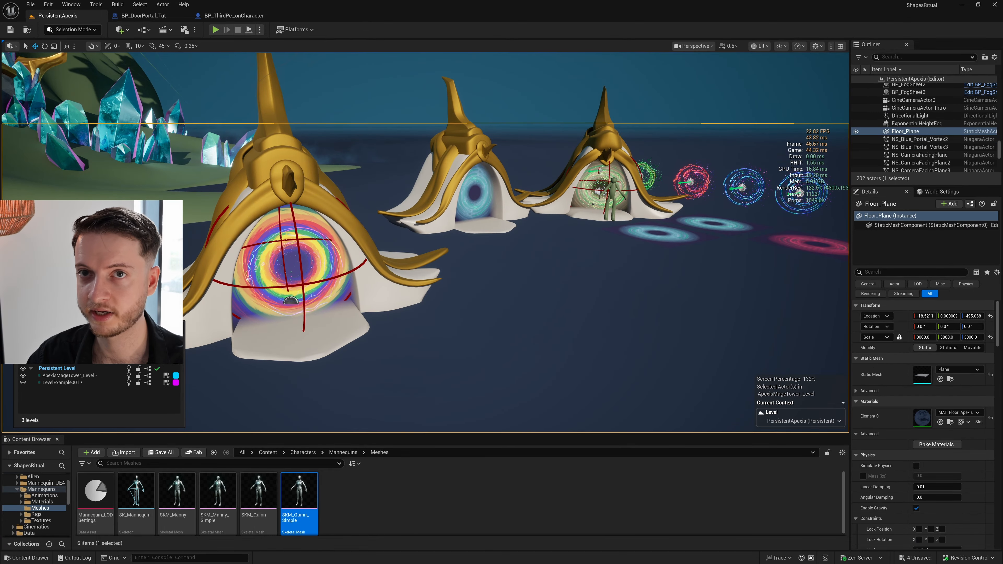
key("Escape")
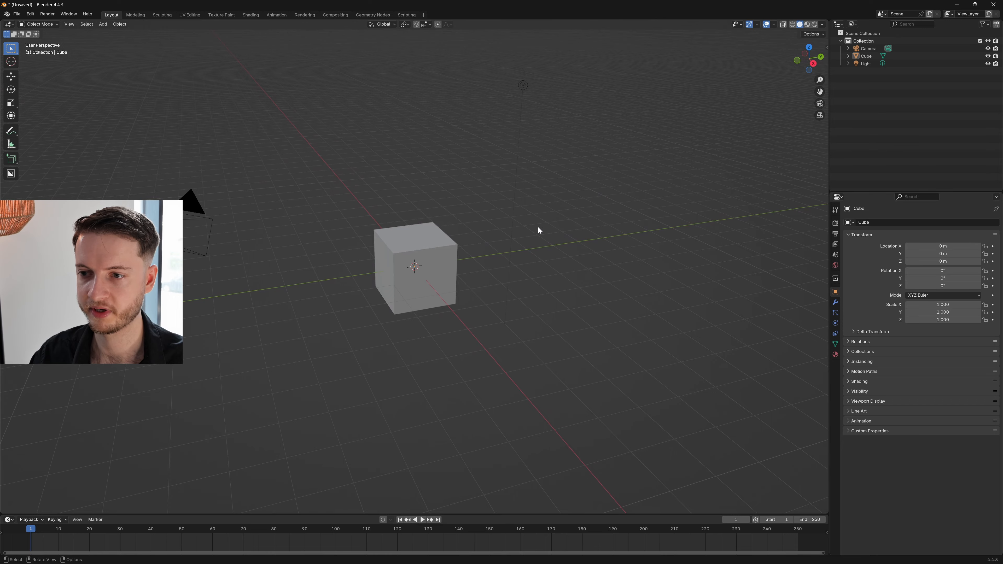
Step: In Blender, delete all default scene objects and switch to the Modeling workspace
key("a")
key("x")
left_click(526, 231)
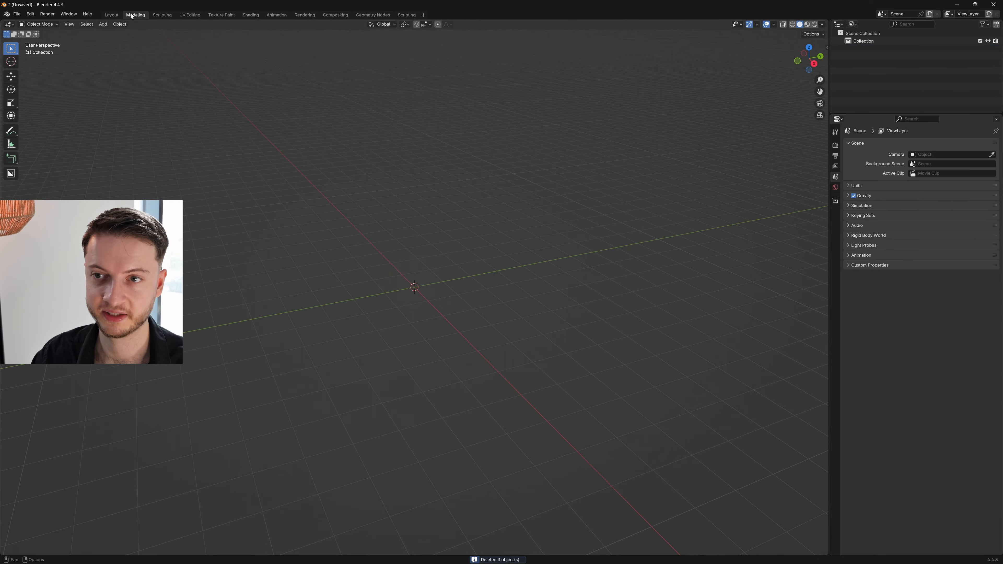
middle_click_drag(500, 244, 487, 245)
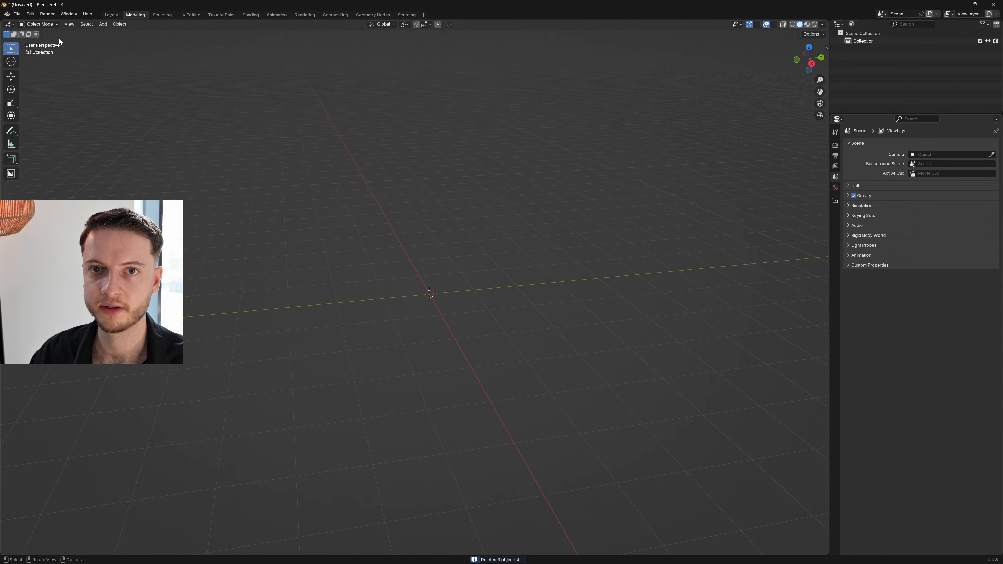
Step: Import the SKM_Quinn_Simple FBX file into the empty scene
left_click(18, 17)
mouse_move(53, 121)
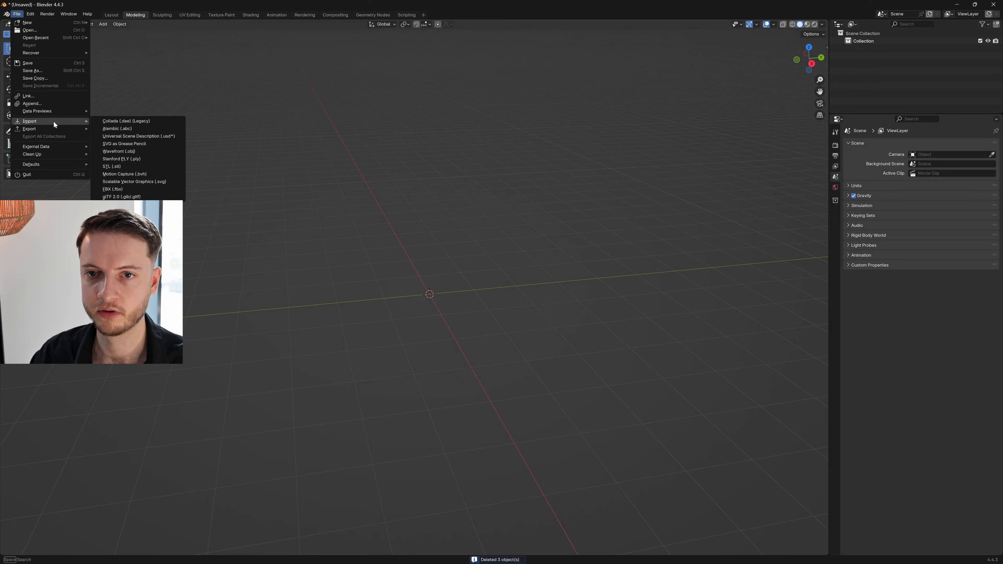
left_click(132, 191)
left_click(342, 193)
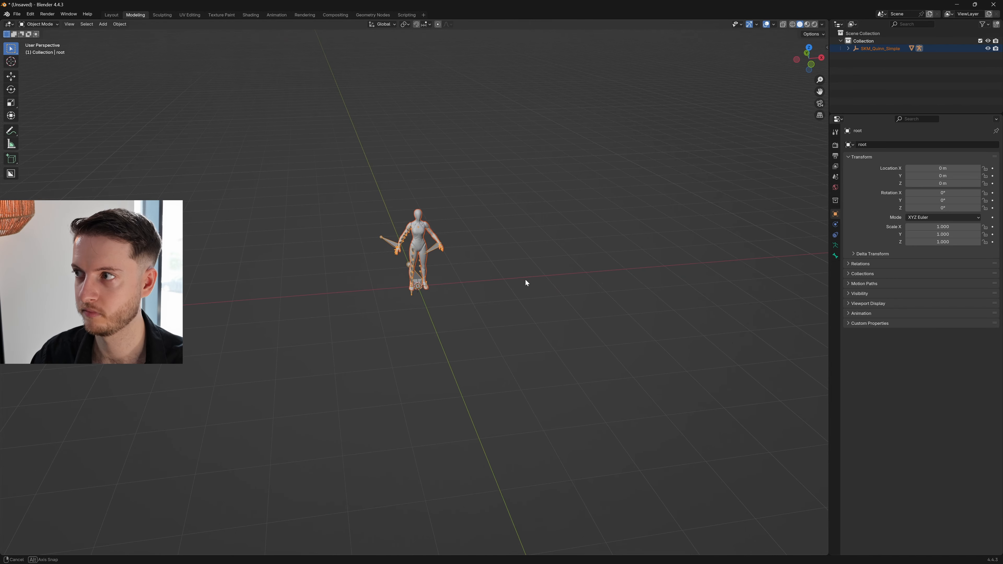
middle_click_drag(525, 279, 464, 305)
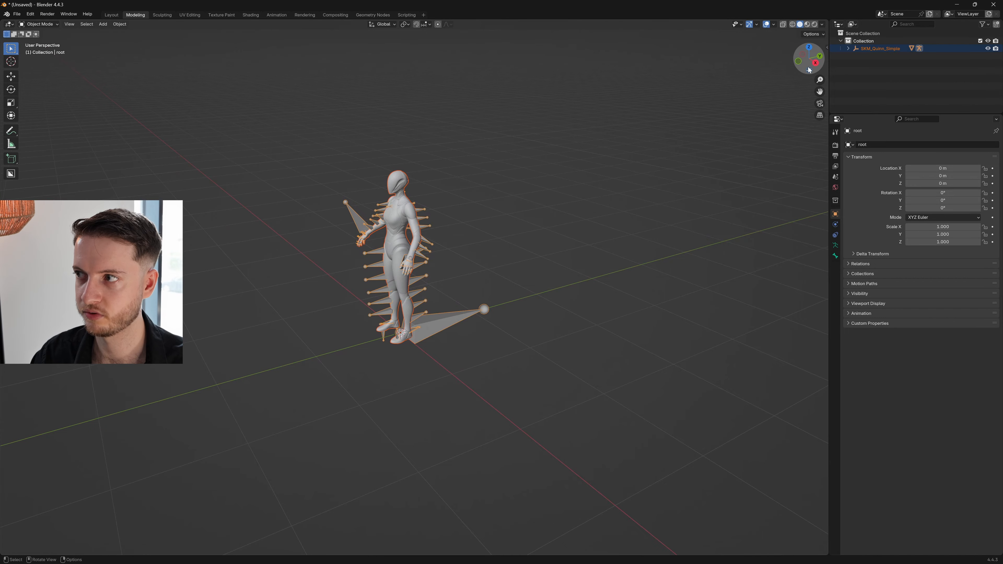
middle_click_drag(406, 262, 428, 258)
Step: Expand the imported SKM_Quinn_Simple hierarchy to list its root armature and the character mesh beneath it
left_click(409, 239)
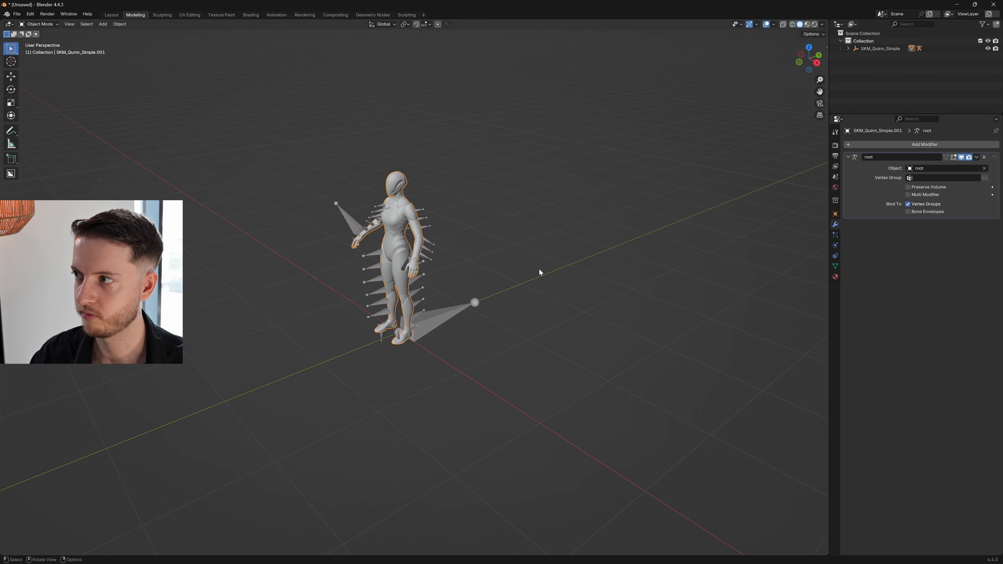
left_click(848, 48)
left_click(869, 56)
left_click(855, 55)
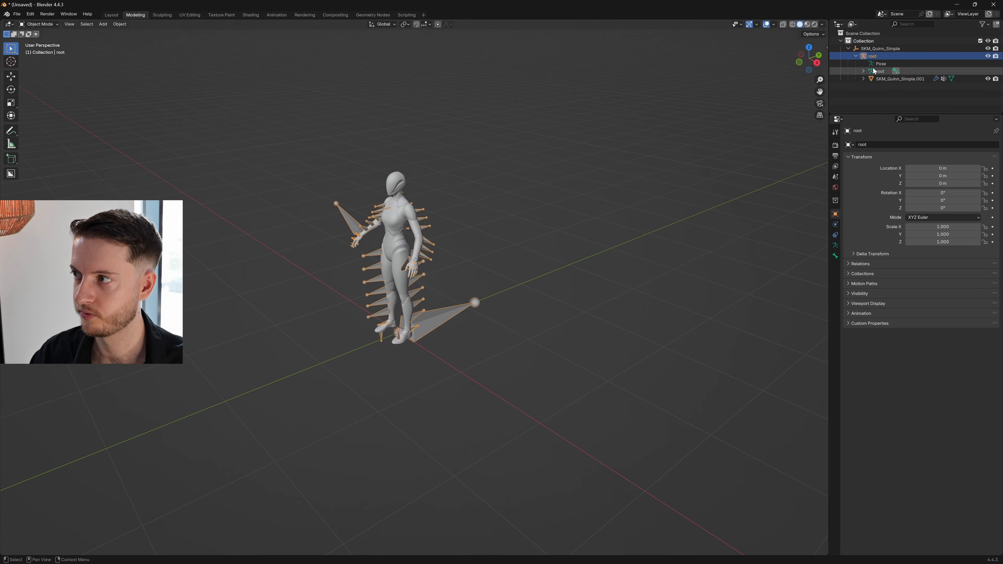
left_click(882, 64)
Step: Rotate the SKM_Quinn_Simple.001 mesh 90° around the global Z axis
left_click(900, 79)
key("r")
key("z")
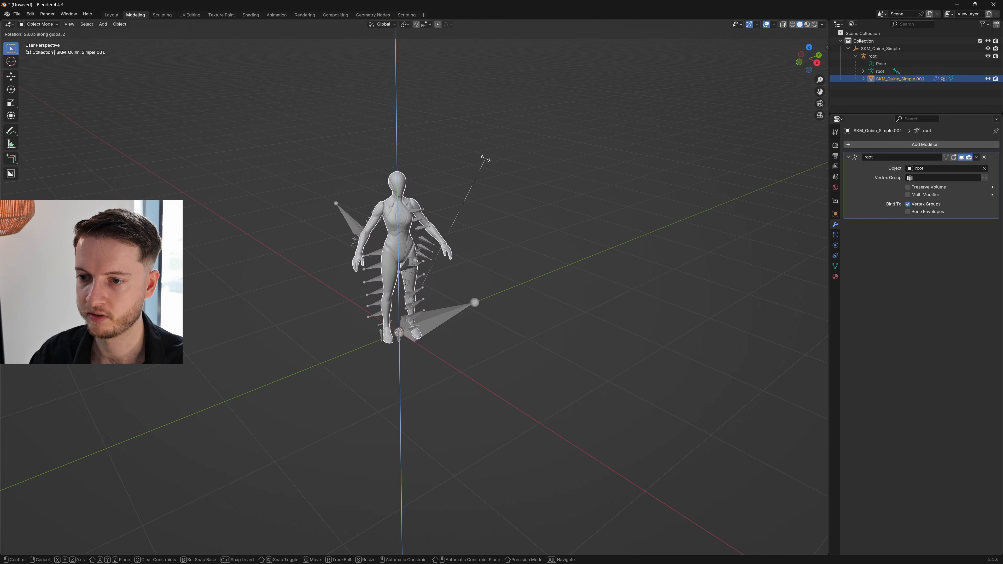
left_click(137, 499)
left_click(37, 548)
left_click(97, 513)
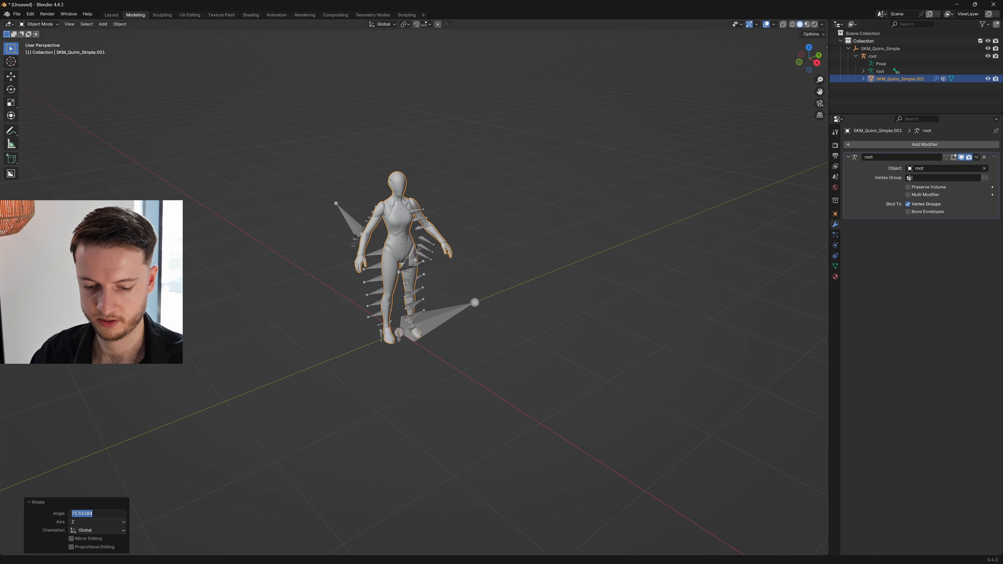
type("90")
key("Return")
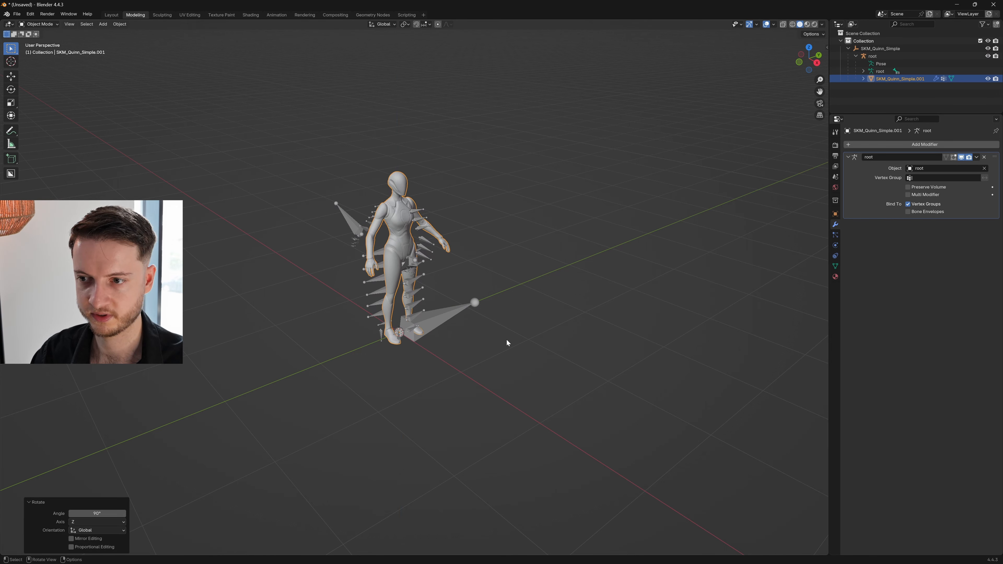
Step: Hide the SKM_Quinn_Simple parent empty and the root armature, and deselect the character mesh
left_click(988, 49)
left_click(988, 56)
left_click(605, 208)
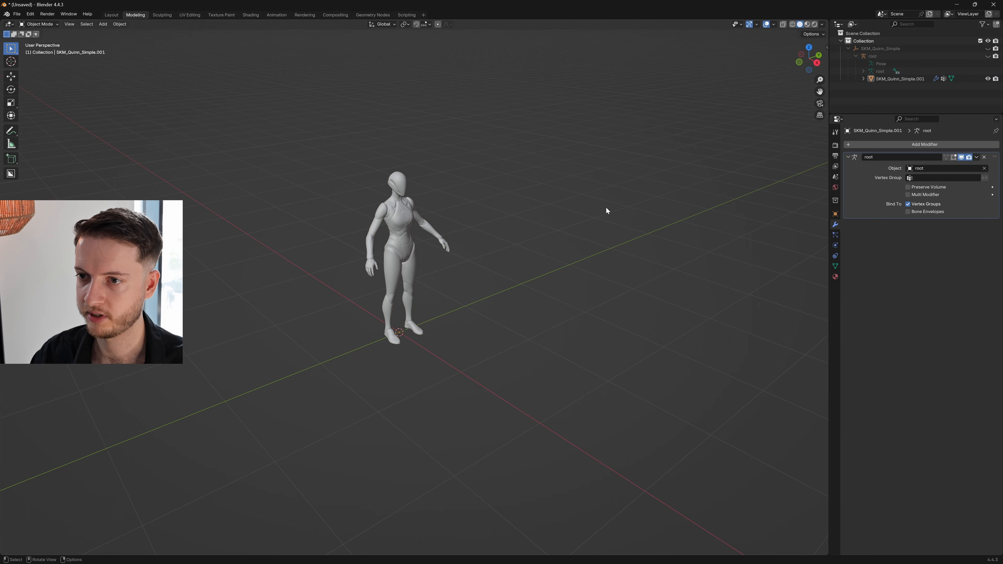
Step: Add an ico sphere at the origin with 1 subdivision and a 1 m radius
middle_click_drag(488, 325, 488, 307)
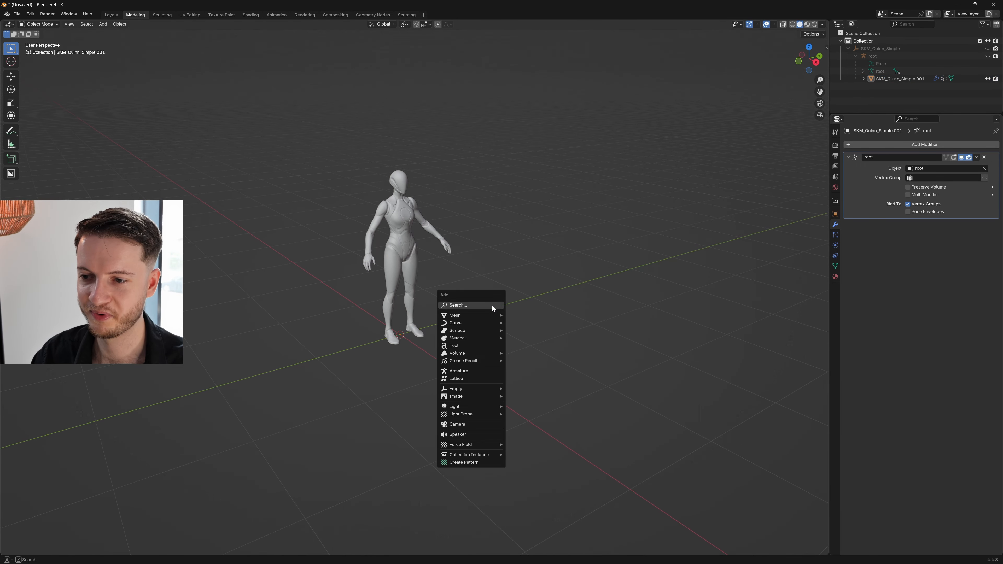
key("shift+a")
mouse_move(479, 316)
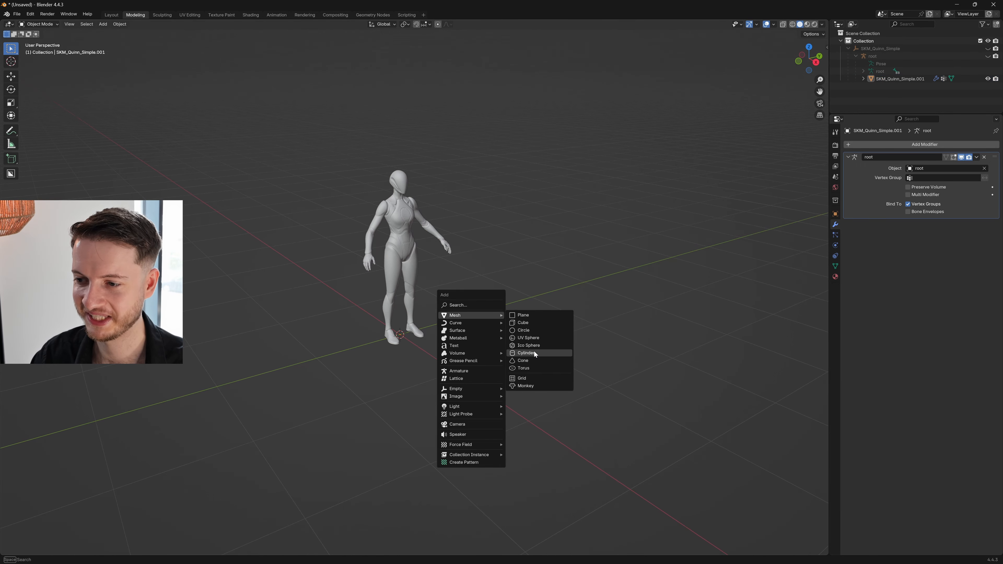
left_click(548, 345)
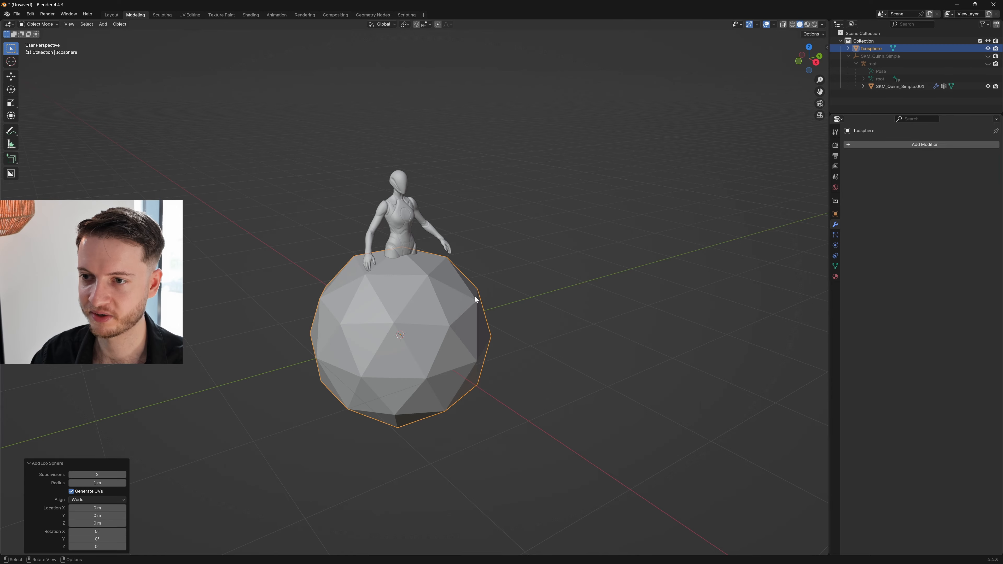
left_click_drag(98, 474, 82, 474)
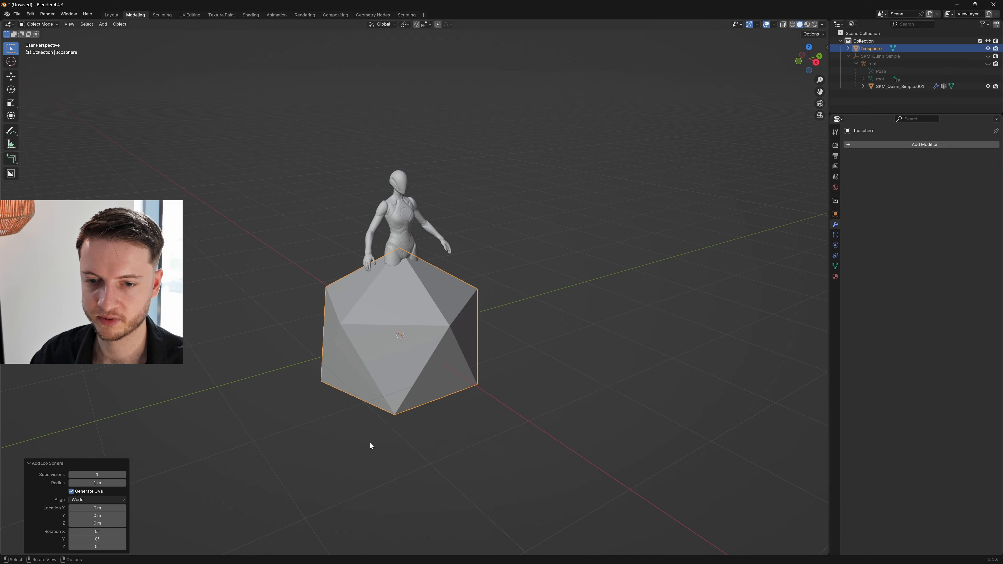
Step: Raise the ico sphere along Z to the mannequin's chest and scale it down to about 0.213
middle_click_drag(370, 443, 382, 432)
key("g")
key("z")
left_click(554, 311)
key("s")
left_click(394, 242)
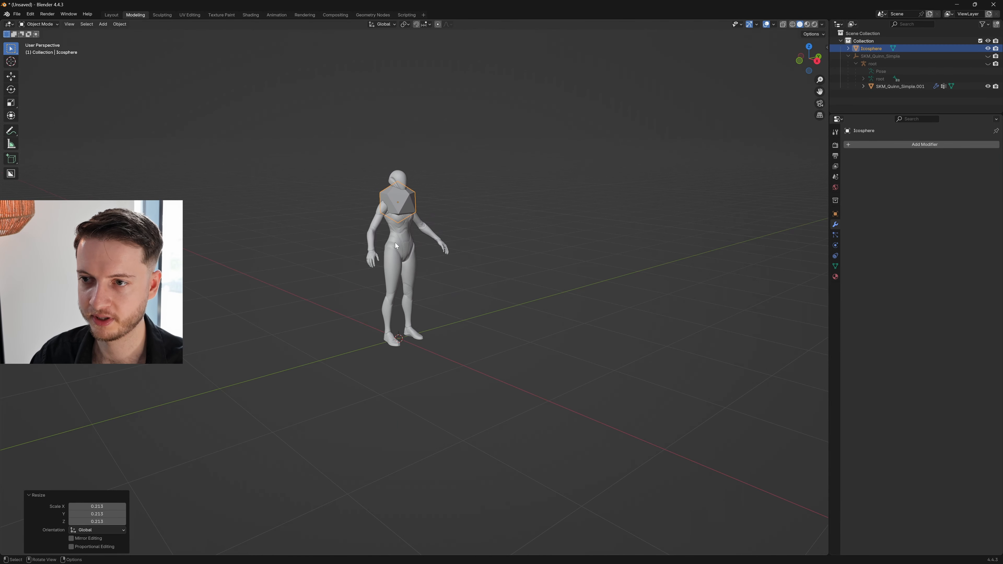
Step: Raise the ico sphere along Z to the mannequin's head and scale it down by a factor of about 0.736
key("g")
key("z")
left_click(552, 278)
key("s")
left_click(505, 264)
key("g")
key("z")
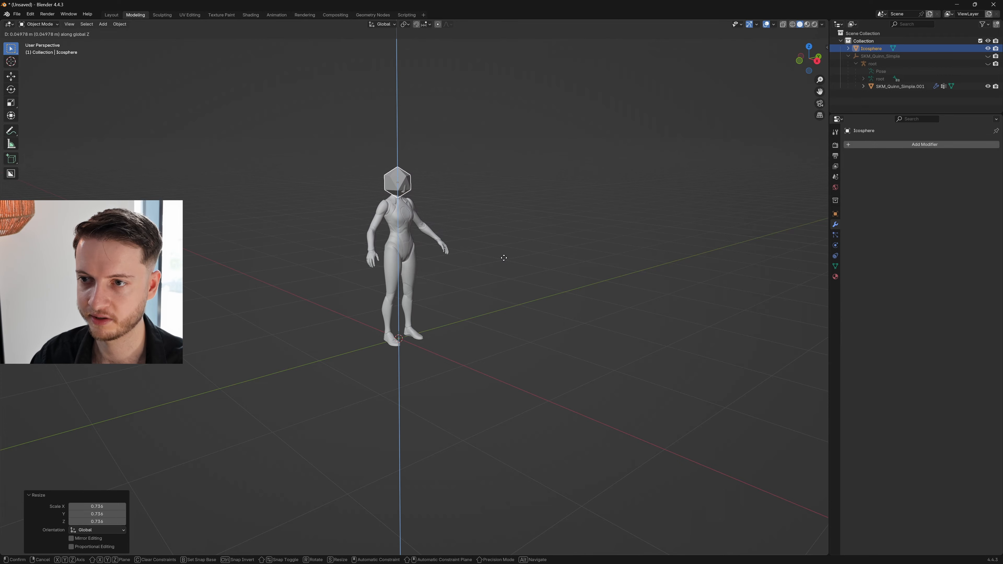
left_click(505, 258)
Step: Fine-tune the ico sphere's size and Z height to cover the mannequin's head, and deselect it
key("s")
left_click(502, 257)
key("g")
key("z")
left_click(503, 258)
left_click(494, 244)
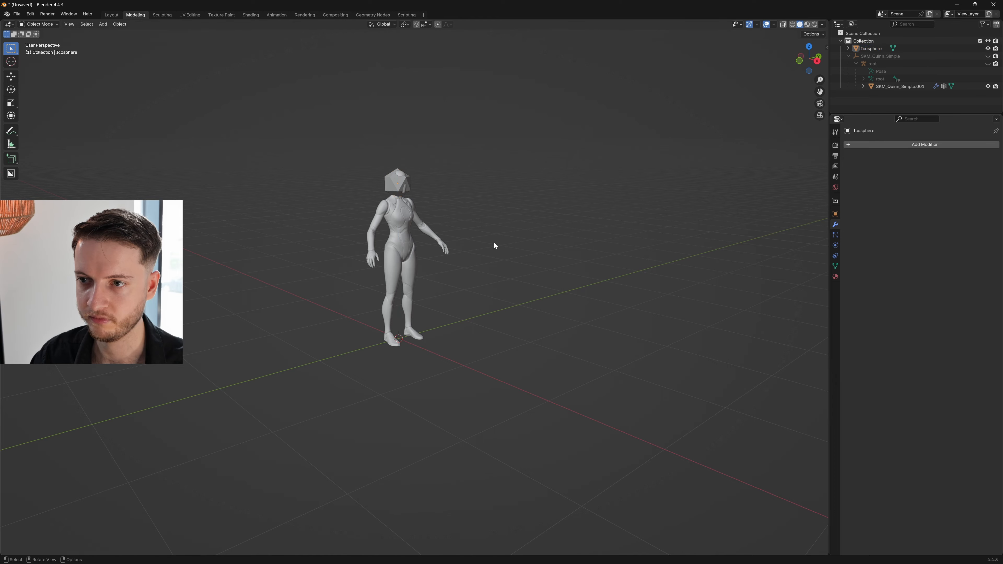
Step: Add a cube, scale it down to about 0.292 and raise it along Z to the mannequin's upper body
key("shift+a")
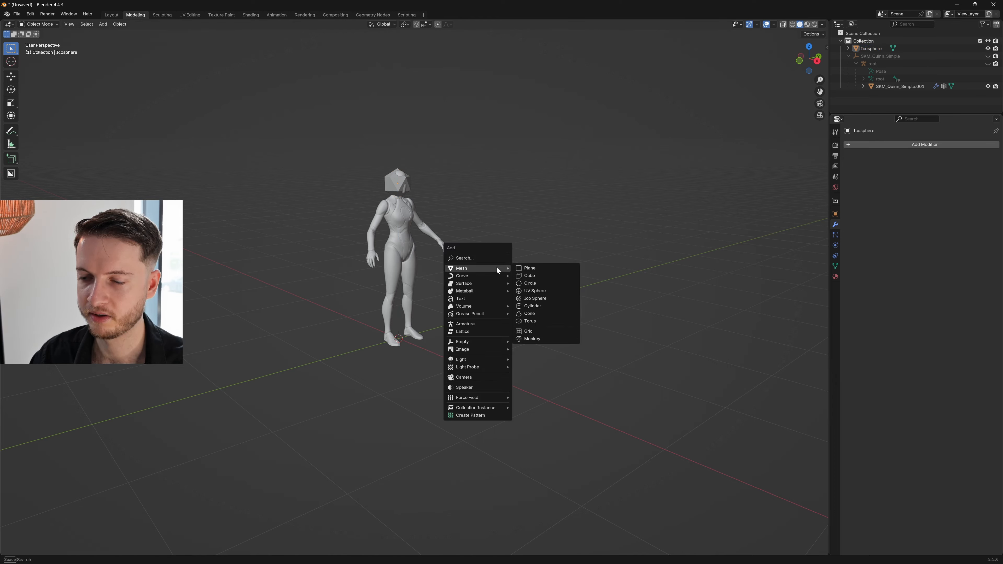
key("Escape")
key("shift+a")
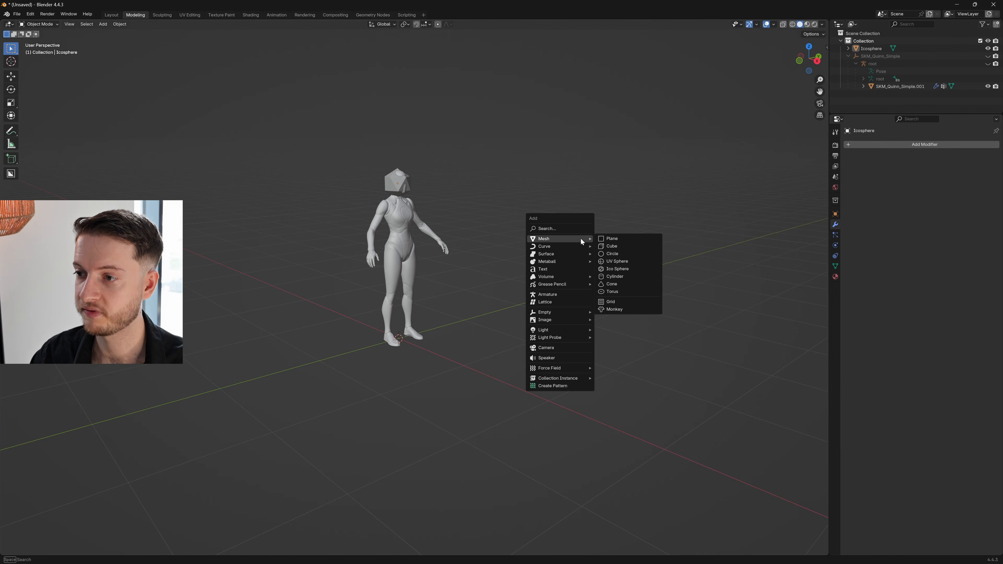
left_click(615, 247)
key("s")
left_click(456, 379)
key("g")
key("z")
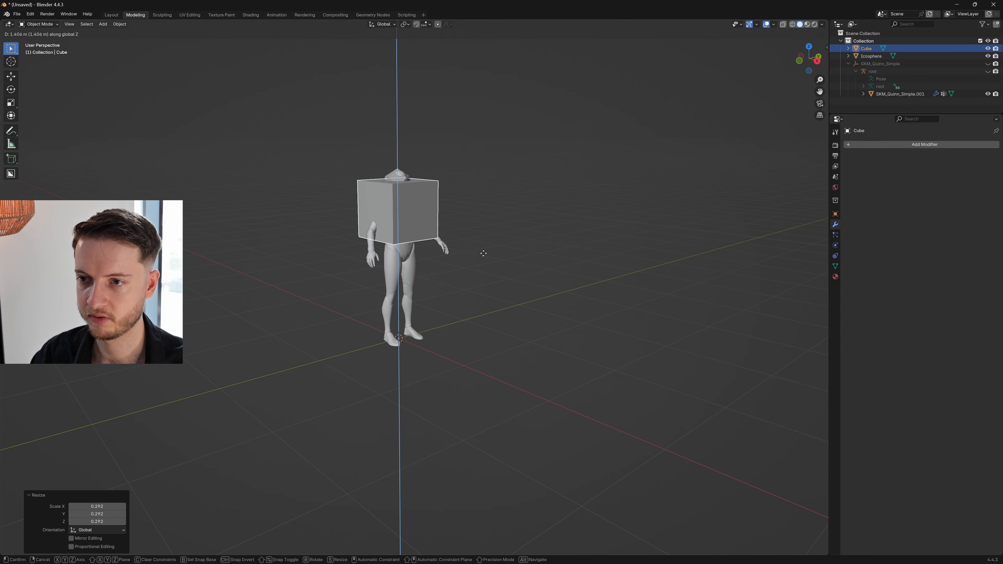
left_click(488, 262)
Step: Shrink the cube to neck width and adjust its Z height so it sits just below the ico sphere head
key("s")
left_click(418, 228)
key("g")
key("z")
left_click(423, 223)
key("s")
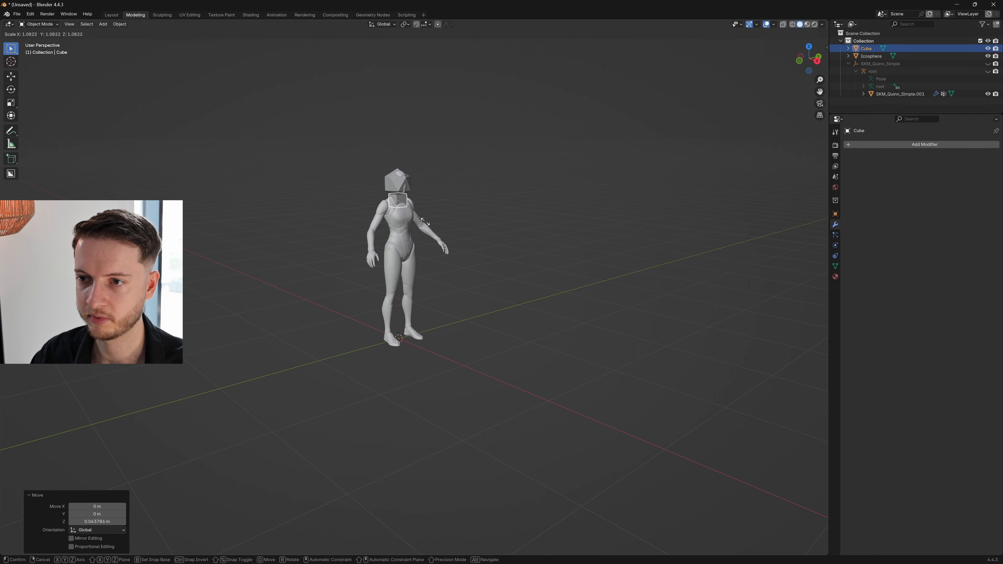
left_click(425, 222)
Step: Pull the neck cube's bottom face down about 0.48 m along Z to form the torso
key("slash")
middle_click_drag(426, 222, 410, 191)
scroll(418, 238, "down", 5)
scroll(421, 250, "down", 2)
middle_click_drag(422, 250, 421, 239)
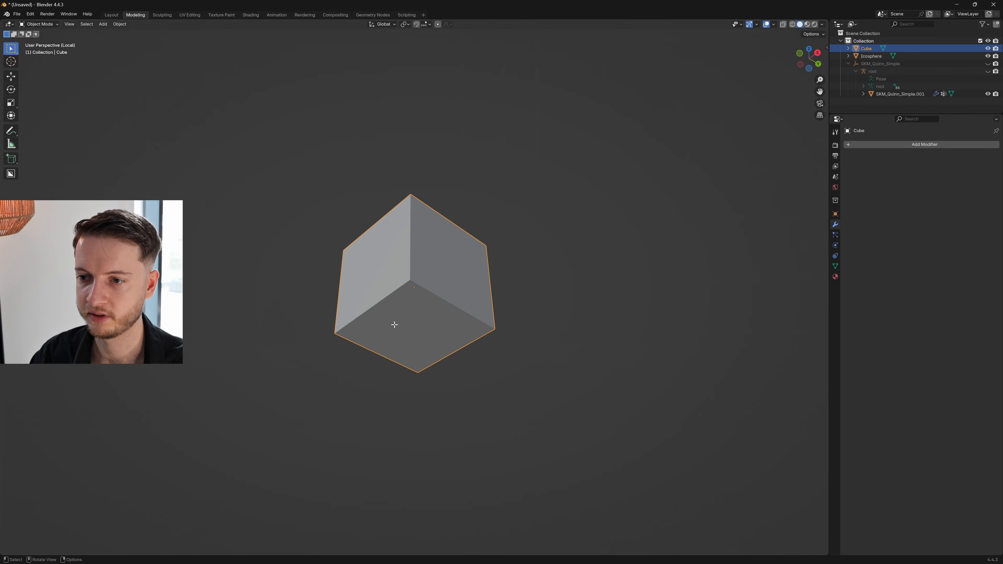
key("Tab")
left_click(395, 324)
scroll(480, 306, "down", 4)
middle_click_drag(485, 307, 489, 325)
key("slash")
key("g")
key("z")
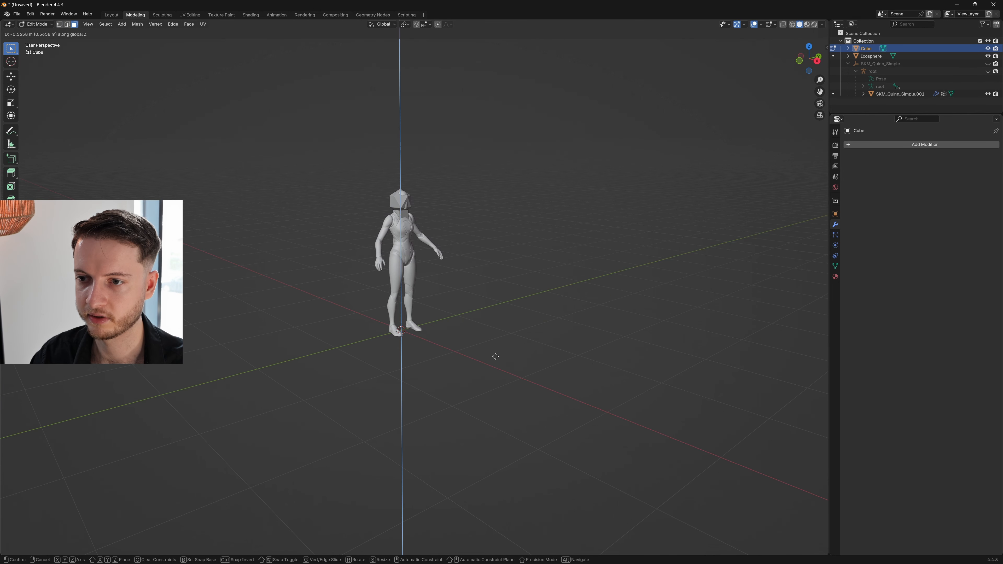
left_click(495, 347)
Step: Scale the torso's bottom face by about 2 and lower it about 0.08 m along Z to the hips
key("s")
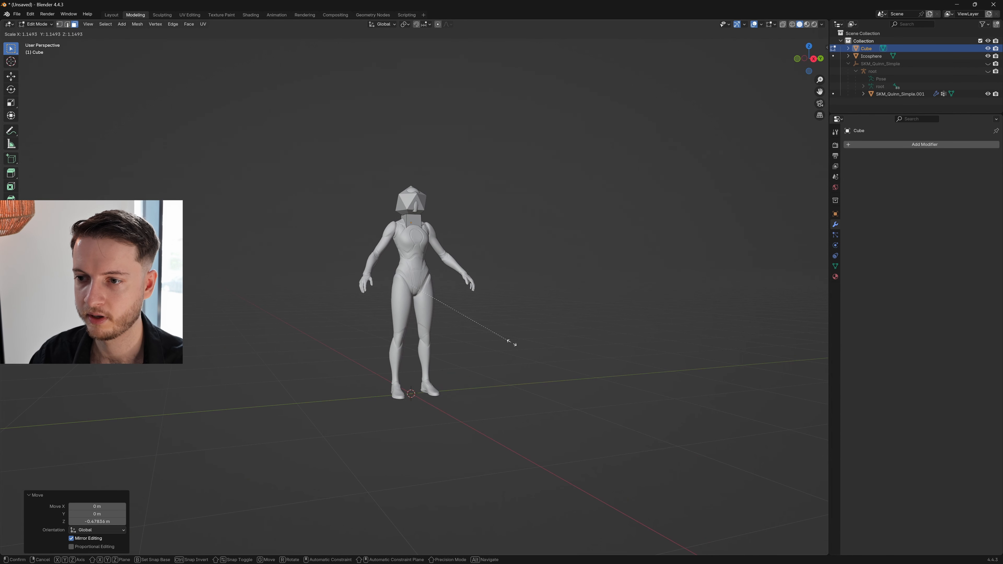
left_click(600, 354)
key("g")
key("z")
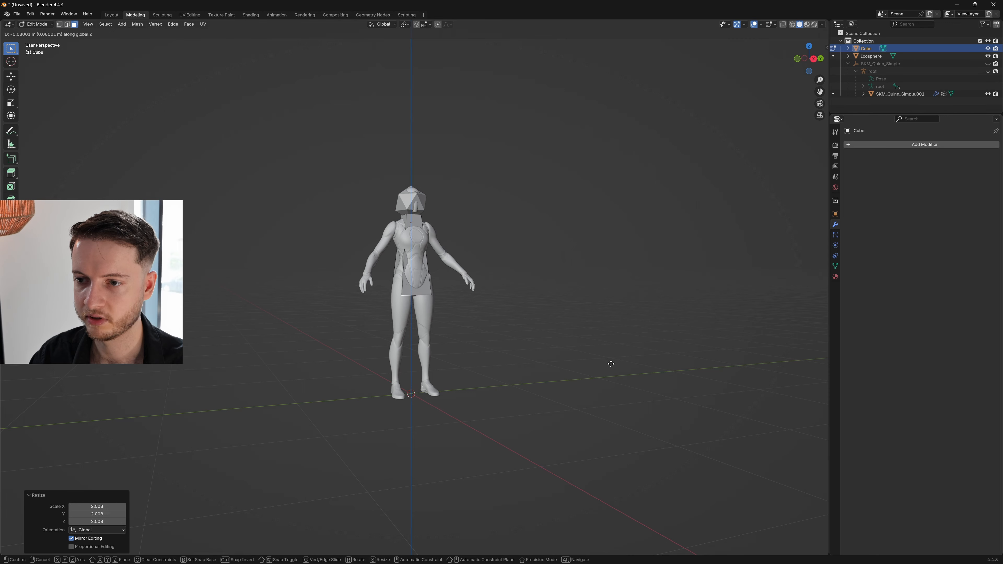
left_click(611, 363)
scroll(512, 332, "up", 2)
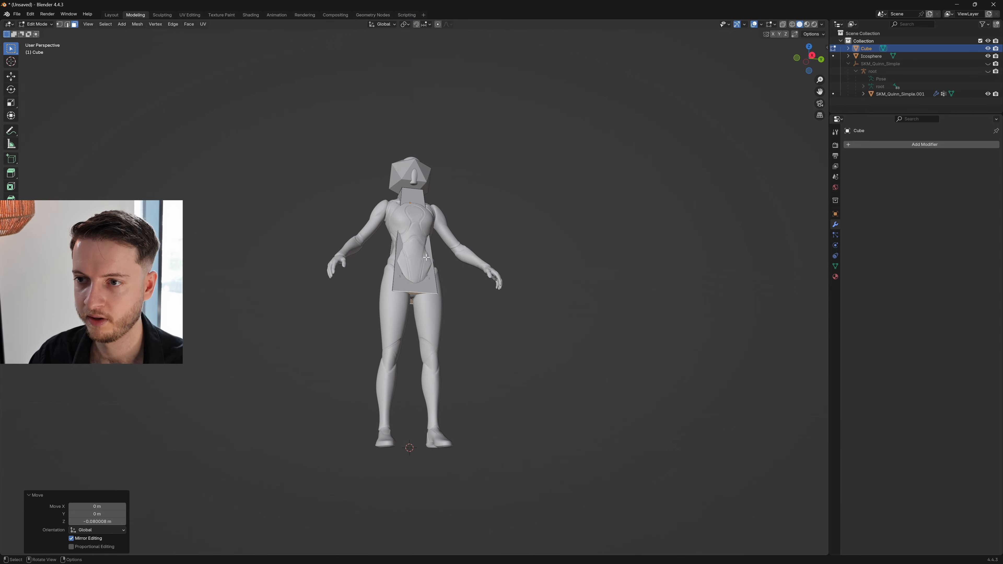
middle_click_drag(444, 306, 454, 320)
key("Tab")
key("shift+a")
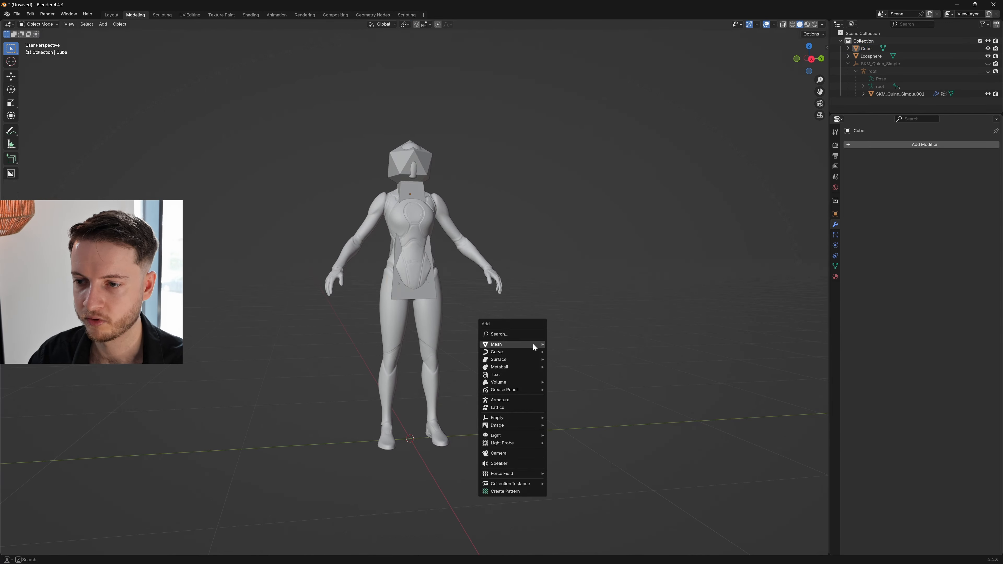
mouse_move(532, 344)
left_click(574, 343)
scroll(561, 351, "down", 2)
key("x")
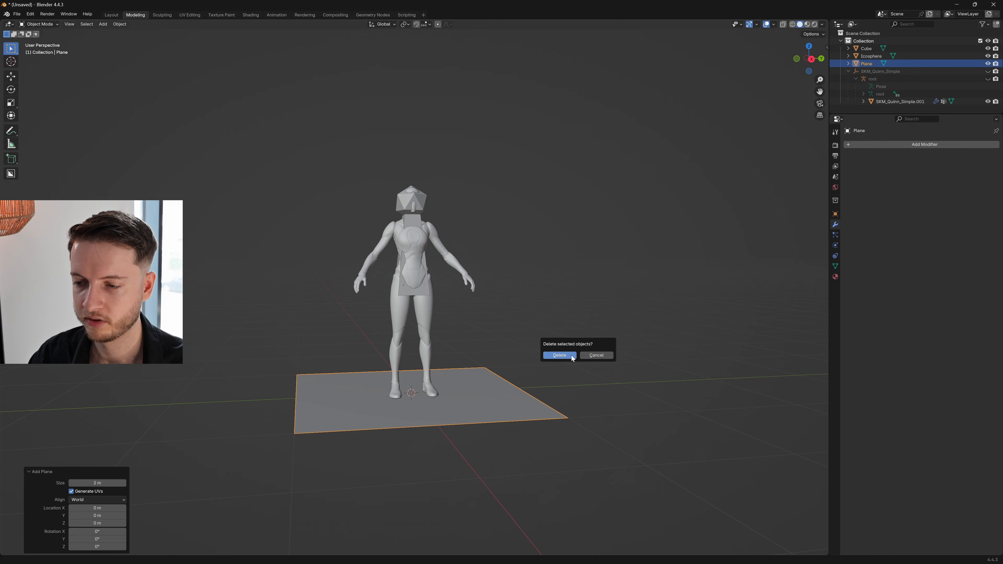
left_click(571, 355)
Step: Add a cube at the origin and scale it down to about 0.076
key("shift+a")
mouse_move(614, 340)
left_click(647, 349)
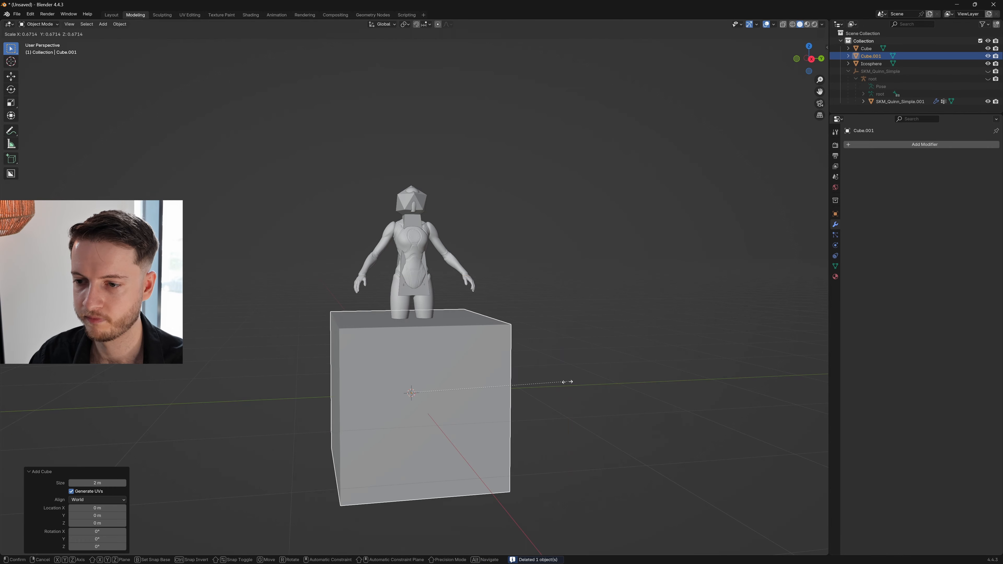
key("s")
left_click(438, 393)
middle_click_drag(438, 393, 449, 401)
Step: Move the small cube along negative Y onto the mannequin's foot and raise it about 0.07 m along Z
key("g")
key("y")
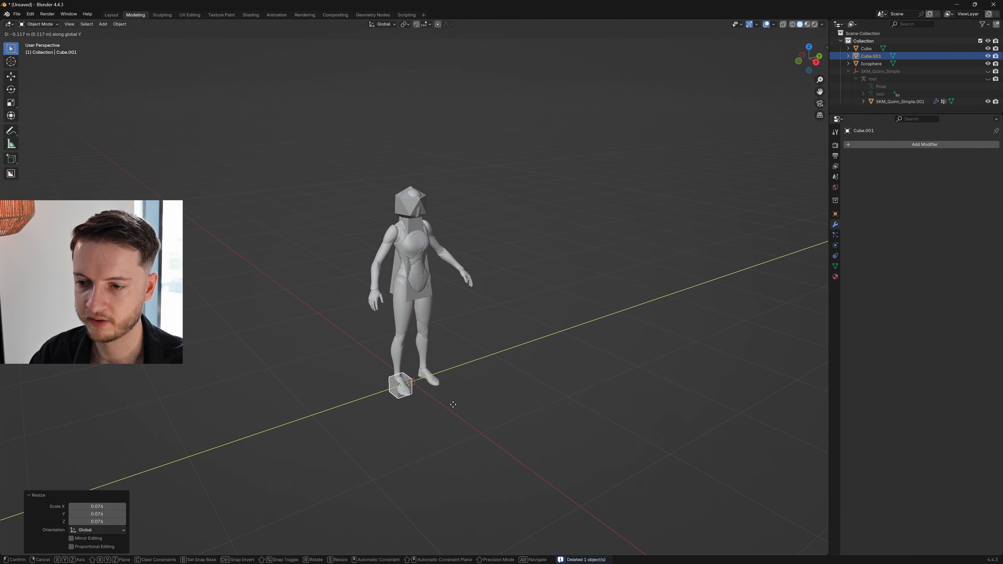
left_click(454, 405)
key("g")
key("z")
left_click(459, 401)
scroll(459, 379, "up", 2)
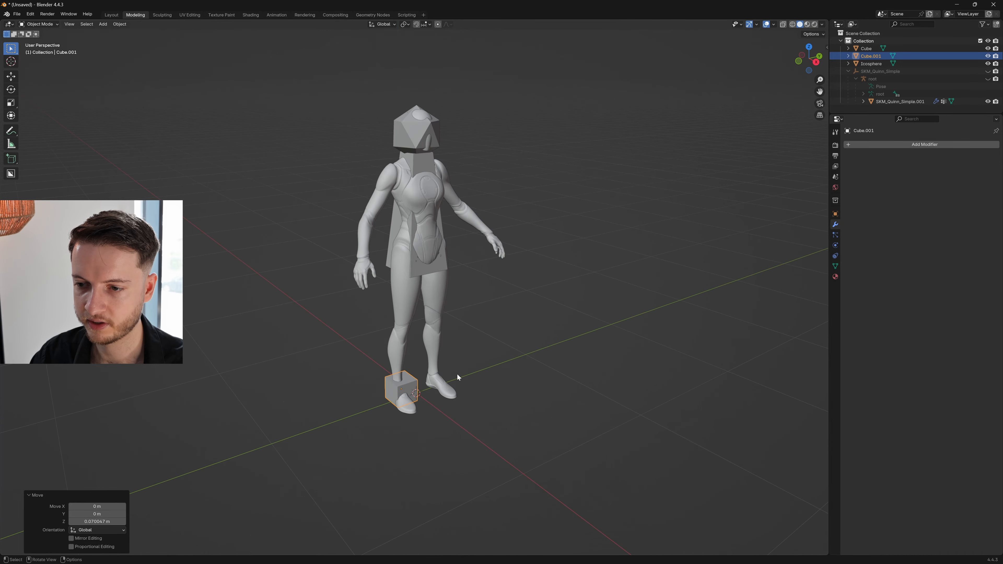
Step: Extrude the foot cube's top face upward about 0.77 m to hip height to form the leg
key("Tab")
left_click(408, 377)
middle_click_drag(434, 390, 441, 374)
key("g")
key("z")
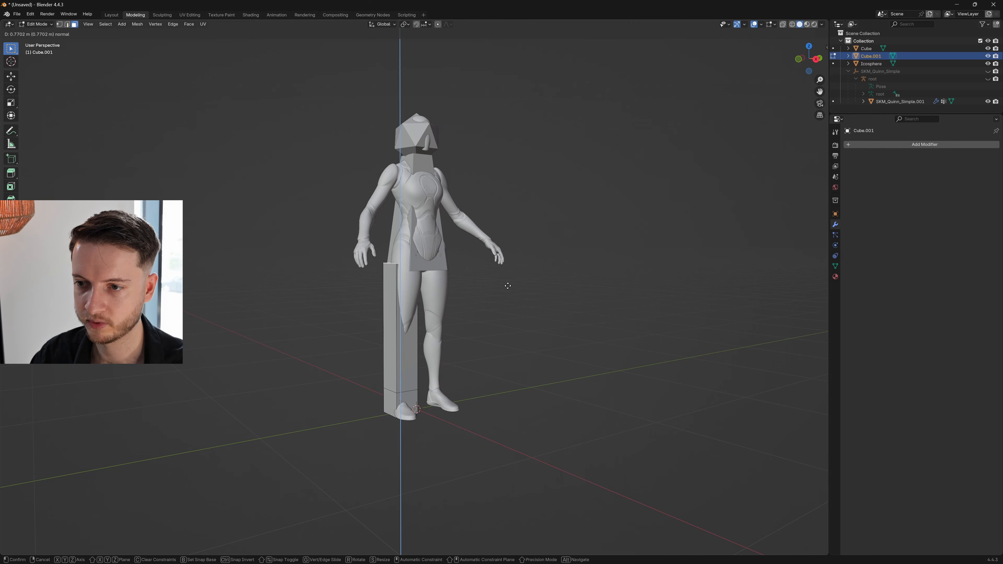
left_click(502, 286)
Step: Shift the leg's top face along Y toward the body's centre so the leg slants inward to the hips
key("g")
key("z")
middle_click_drag(488, 293, 445, 352)
key("y")
left_click(492, 308)
Step: Extrude the front face at the bottom of the leg forward about 0.21 m to form the foot
left_click(410, 400)
middle_click_drag(411, 398, 422, 337)
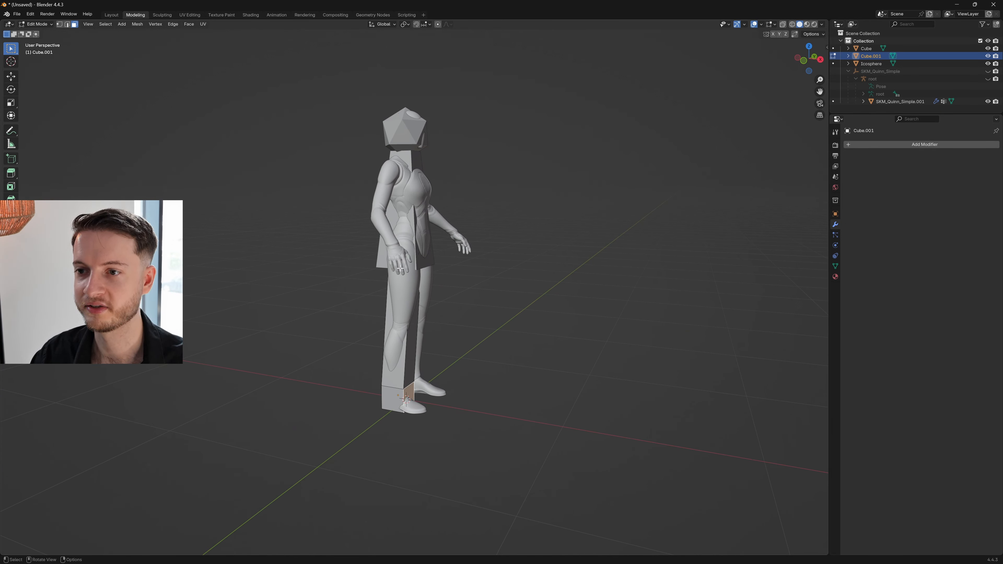
middle_click_drag(399, 269, 475, 331)
key("e")
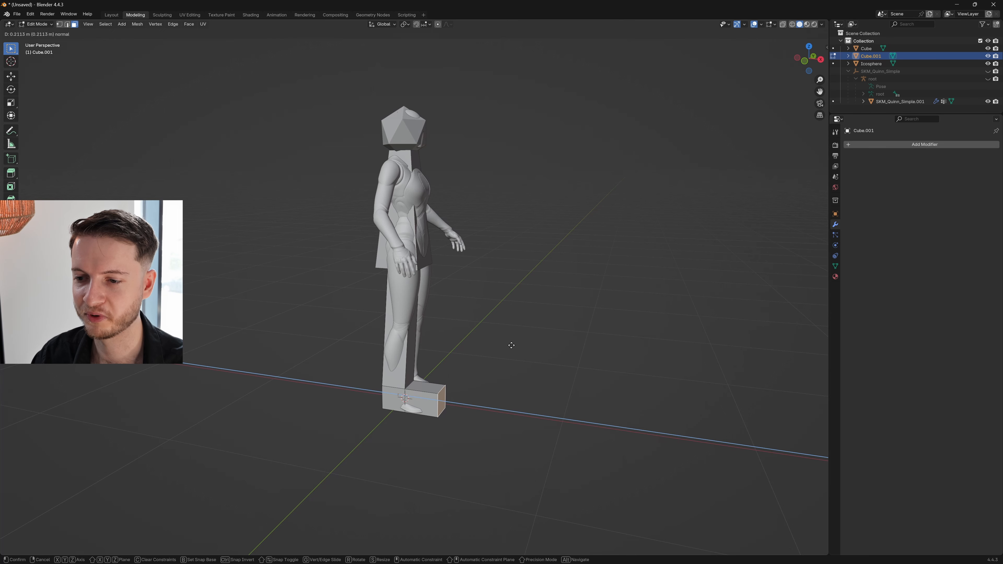
left_click(511, 346)
Step: Lower the foot's top front edge about 0.05 m along Z and pull it slightly back along X
key("2")
left_click(443, 390)
key("g")
key("z")
left_click(490, 394)
key("g")
key("x")
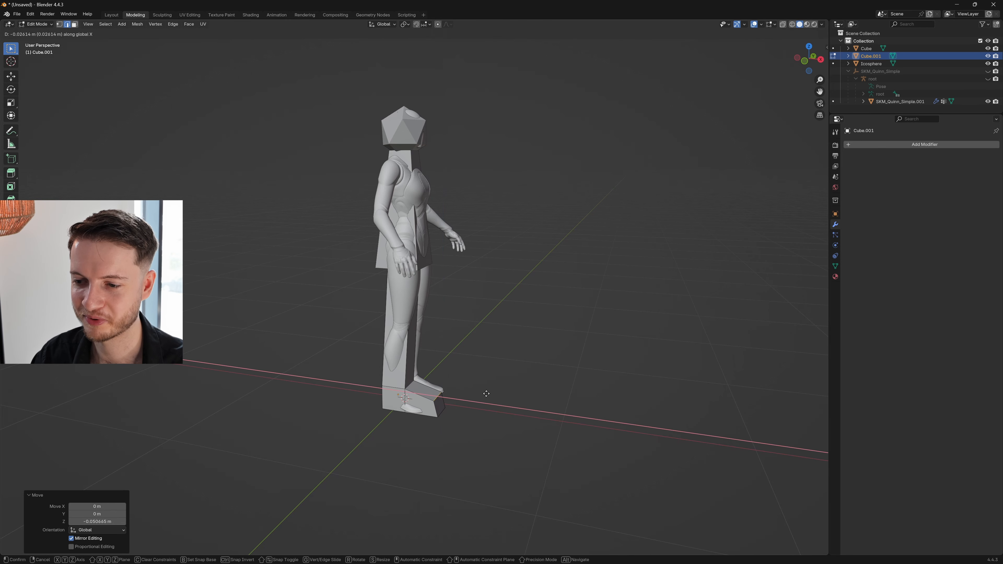
key("g")
left_click(484, 395)
middle_click_drag(490, 396, 402, 403)
Step: Finish editing the leg mesh and move the leg object outward about 0.04 m along negative Y
key("Tab")
left_click(512, 412)
middle_click_drag(512, 412, 403, 360)
left_click(434, 391)
key("g")
key("y")
left_click(466, 377)
Step: Apply all transforms to the leg object
key("ctrl+a")
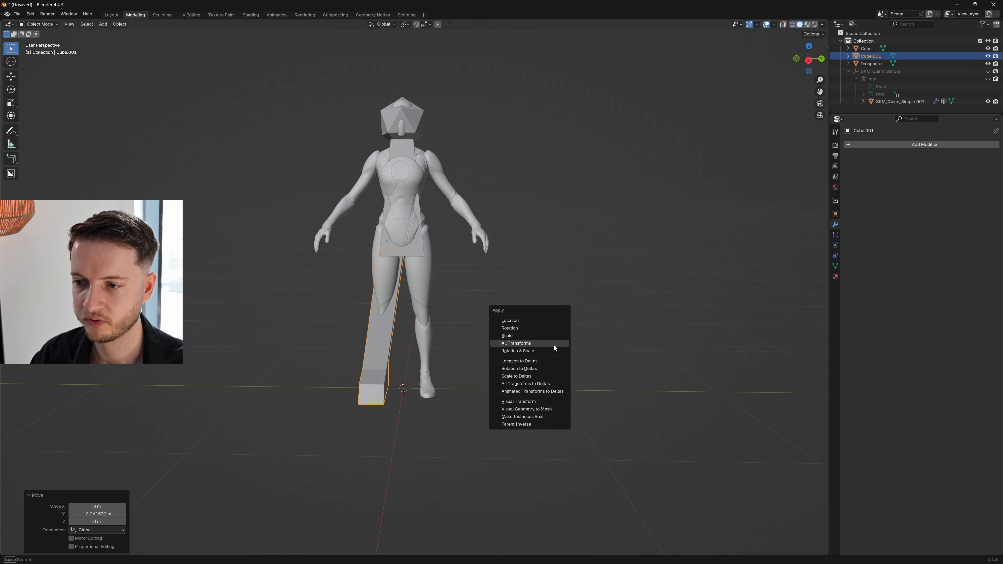
left_click(553, 345)
middle_click_drag(542, 341, 489, 340)
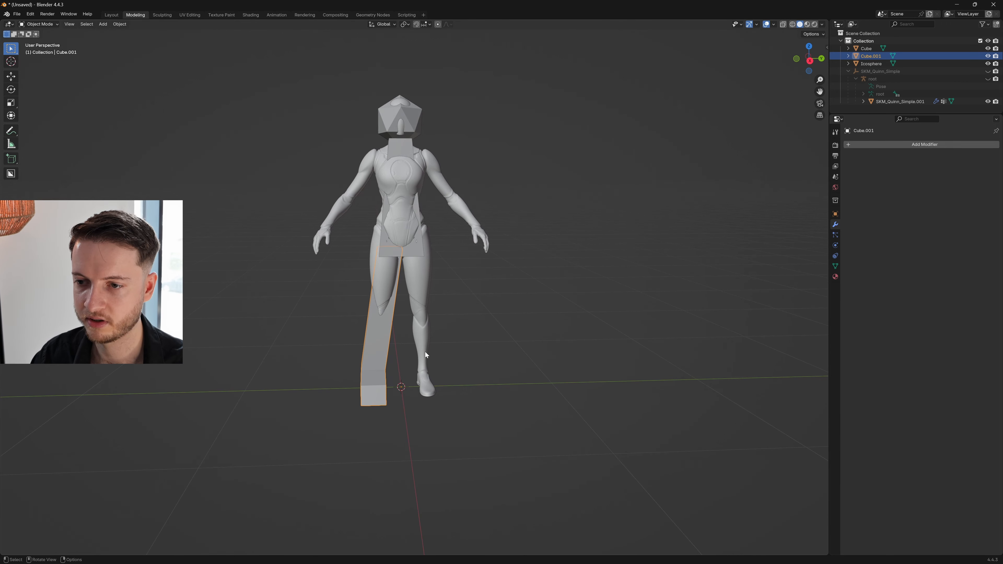
middle_click_drag(425, 352, 490, 340)
Step: Add a Mirror modifier to the leg that mirrors it across the Y axis only
left_click(882, 144)
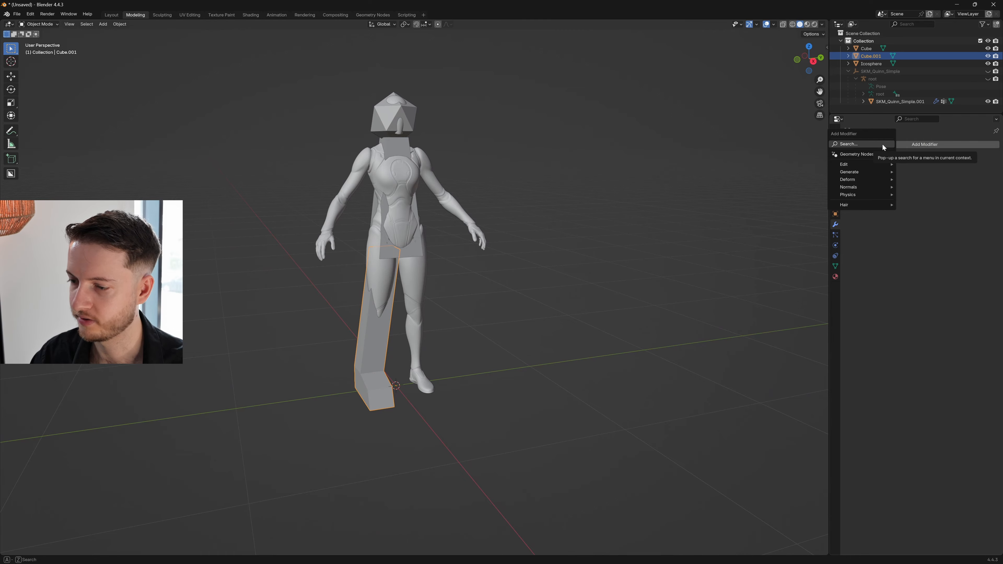
type("mi")
key("Return")
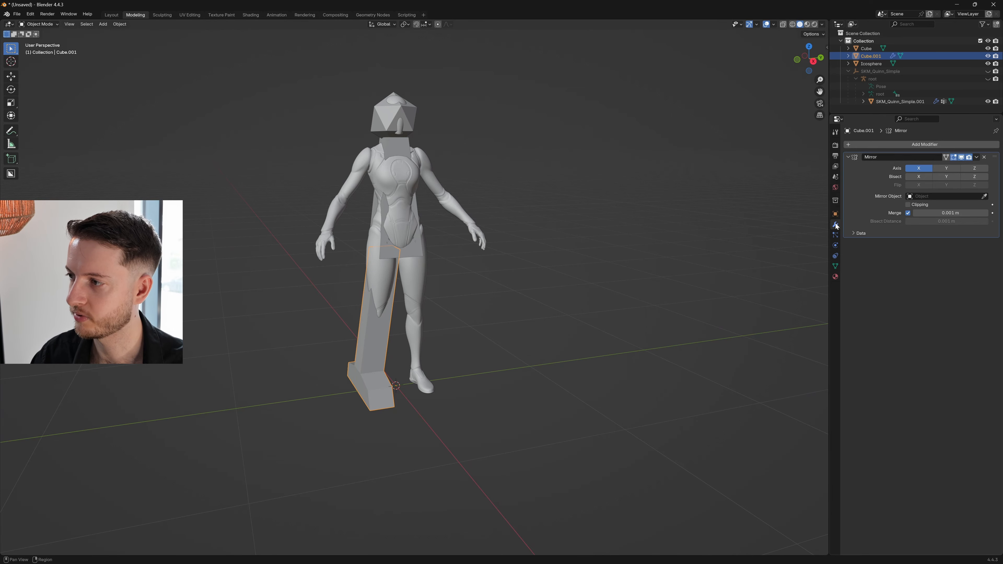
middle_click_drag(703, 263, 647, 262)
left_click(946, 168)
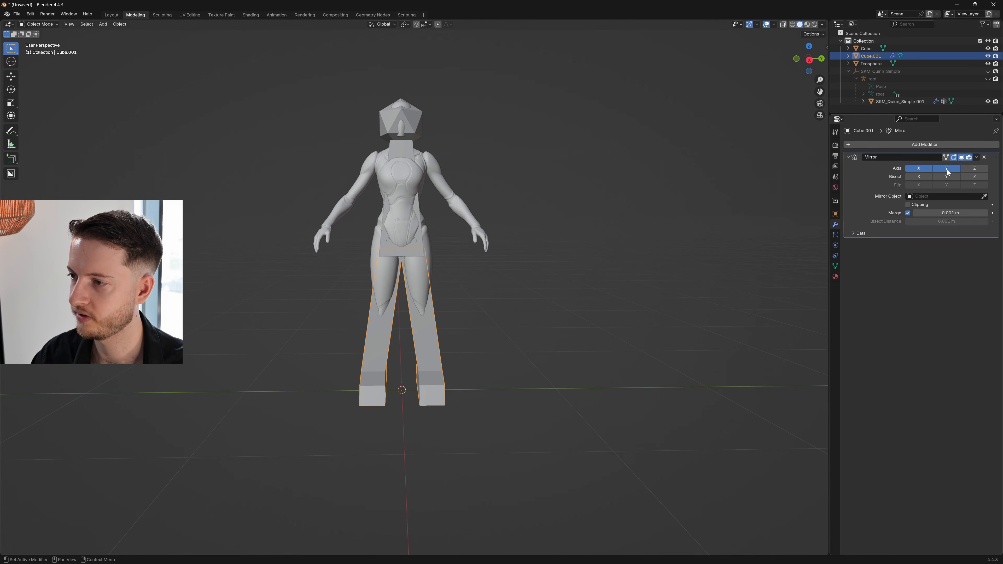
middle_click_drag(470, 286, 481, 347)
Step: Duplicate the leg's top face in the isolated leg mesh and move the copy up along Z toward the shoulders
key("slash")
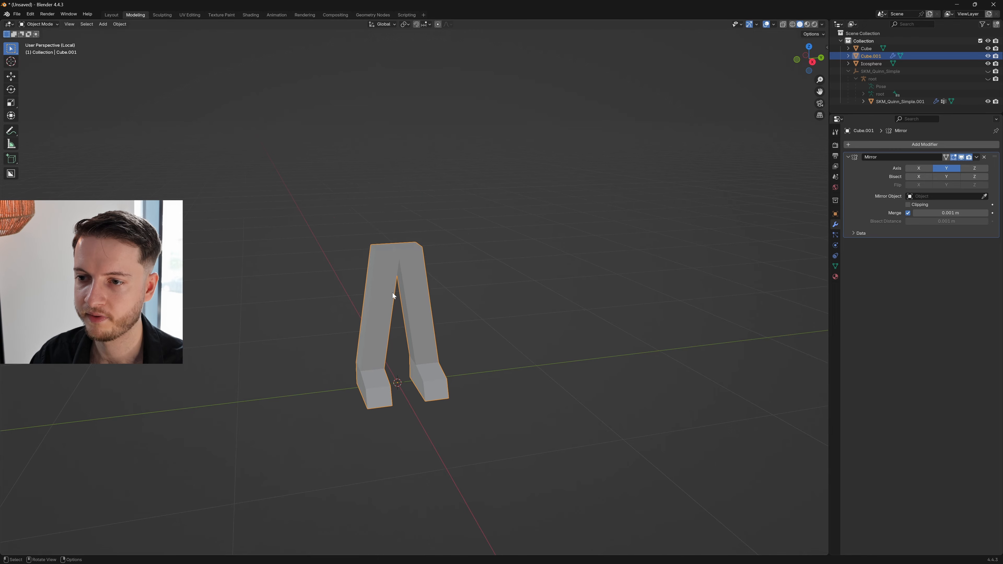
middle_click_drag(391, 282, 383, 302)
key("Tab")
scroll(396, 203, "down", 3)
key("3")
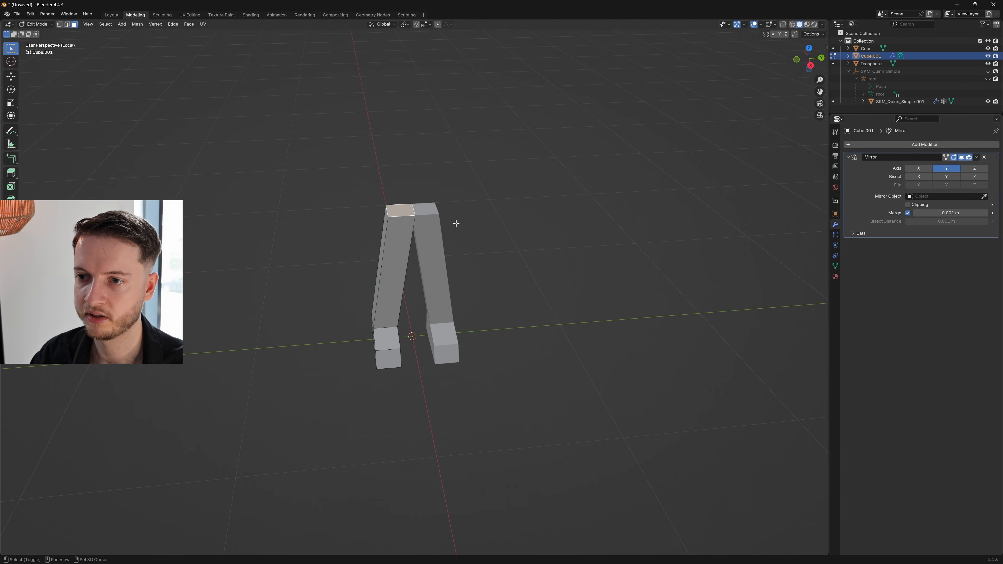
middle_click_drag(456, 224, 494, 304)
key("g")
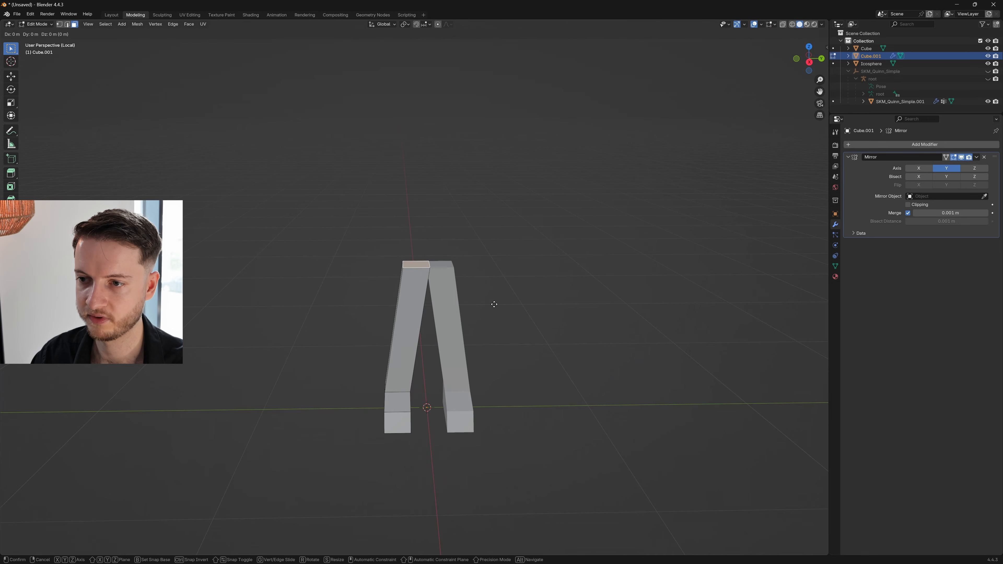
key("z")
left_click(528, 217)
key("slash")
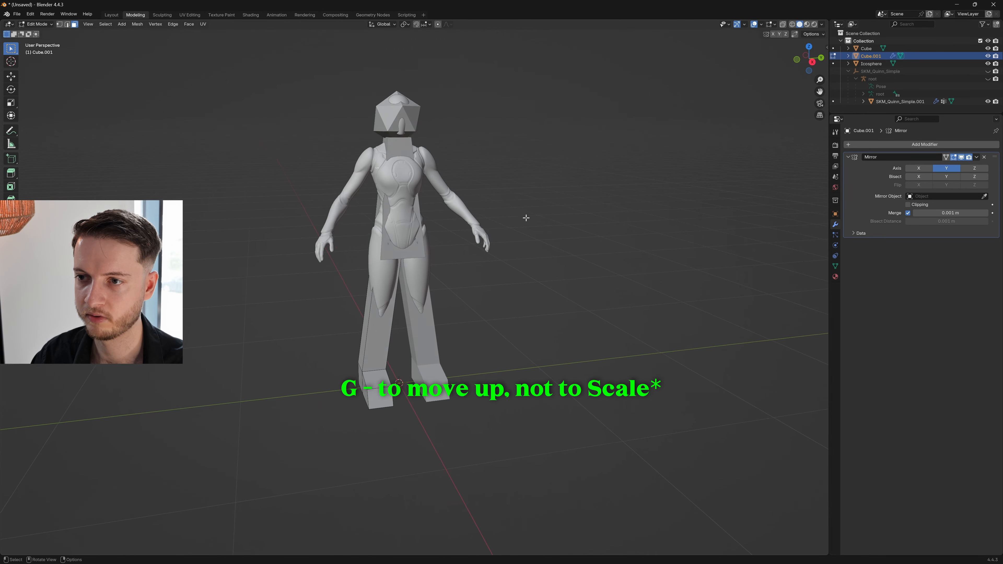
Step: Position the duplicated face at the mannequin's shoulder by moving it along Z and Y, finishing with about -0.14 m in Y
middle_click_drag(526, 217, 522, 226)
key("g")
key("x")
key("y")
left_click(529, 206)
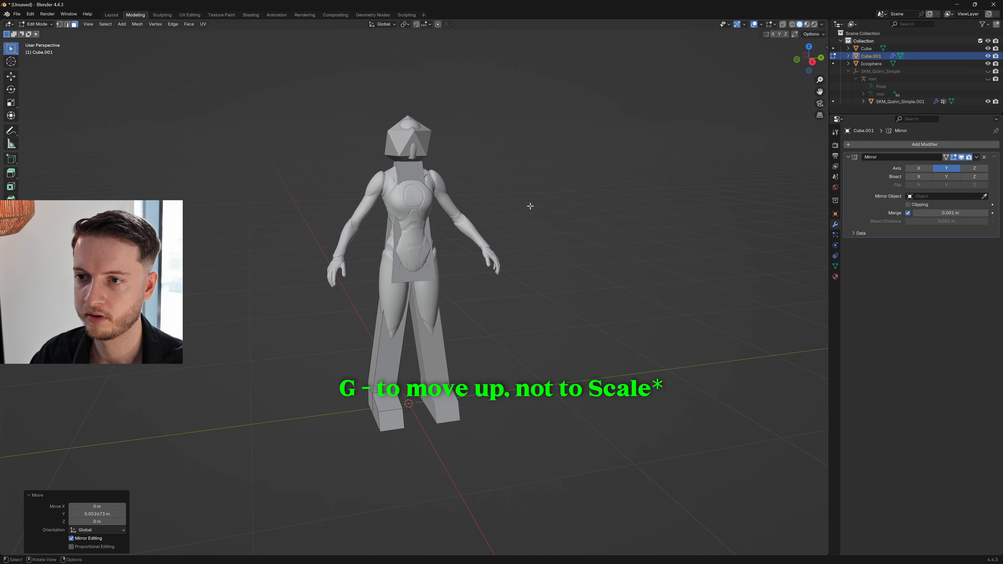
key("g")
key("x")
key("y")
key("x")
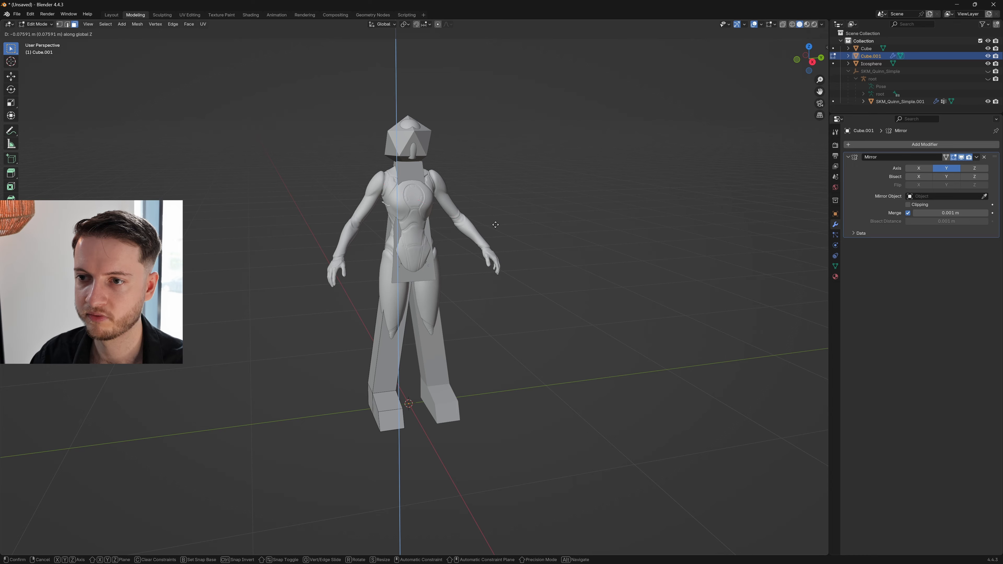
key("y")
left_click(498, 226)
middle_click_drag(499, 226, 496, 211)
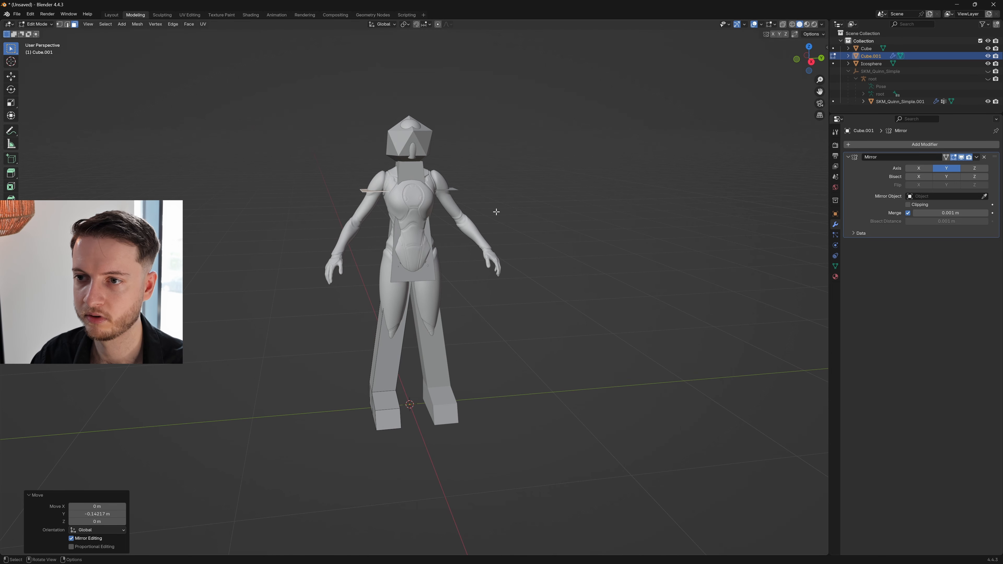
Step: Isolate the legs, torso and ico sphere head in local view and resume editing the leg mesh
key("KP_Divide")
middle_click_drag(573, 172, 554, 266, "shift")
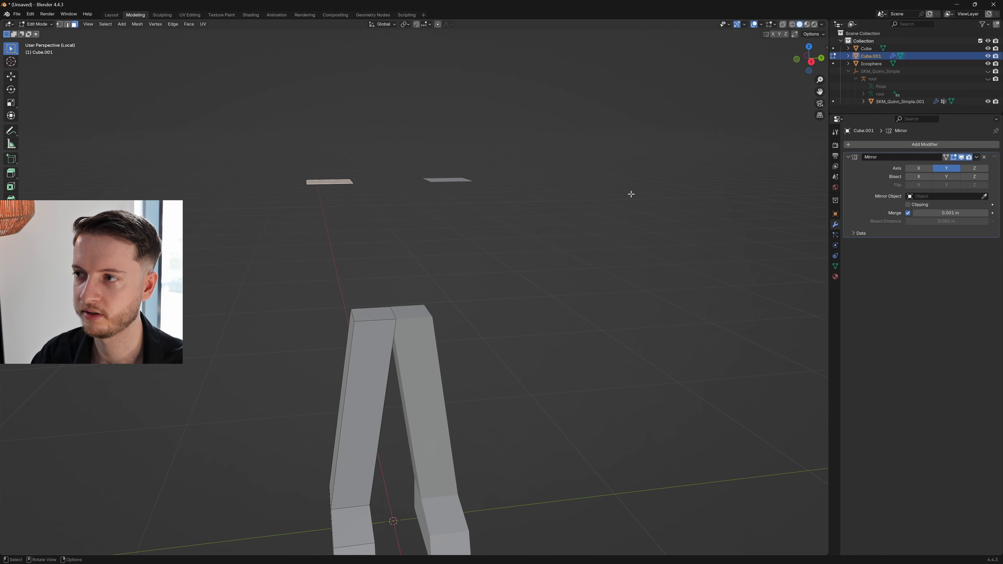
key("KP_Divide")
key("Tab")
left_click(416, 173, "shift")
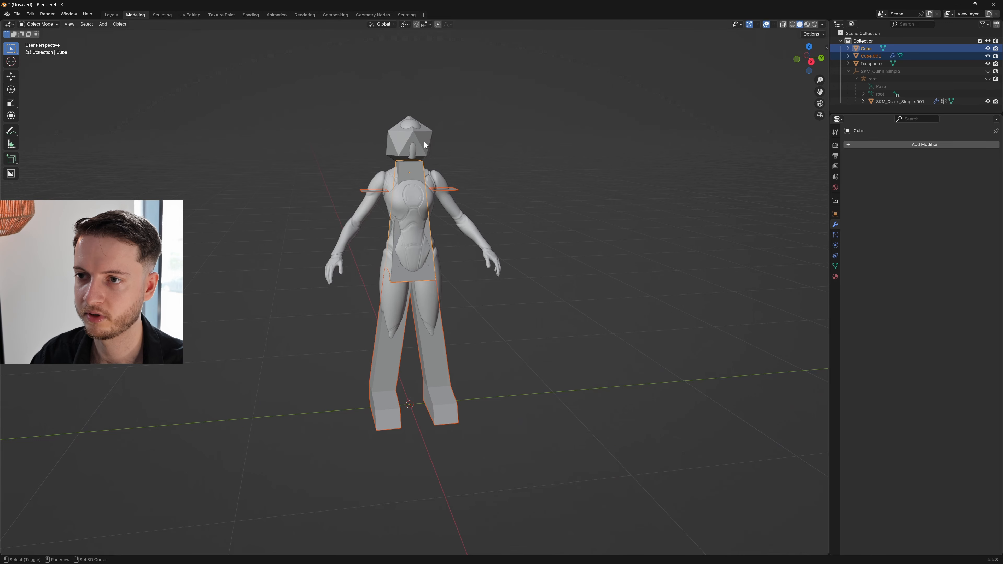
left_click(424, 142, "shift")
key("KP_Divide")
key("Tab")
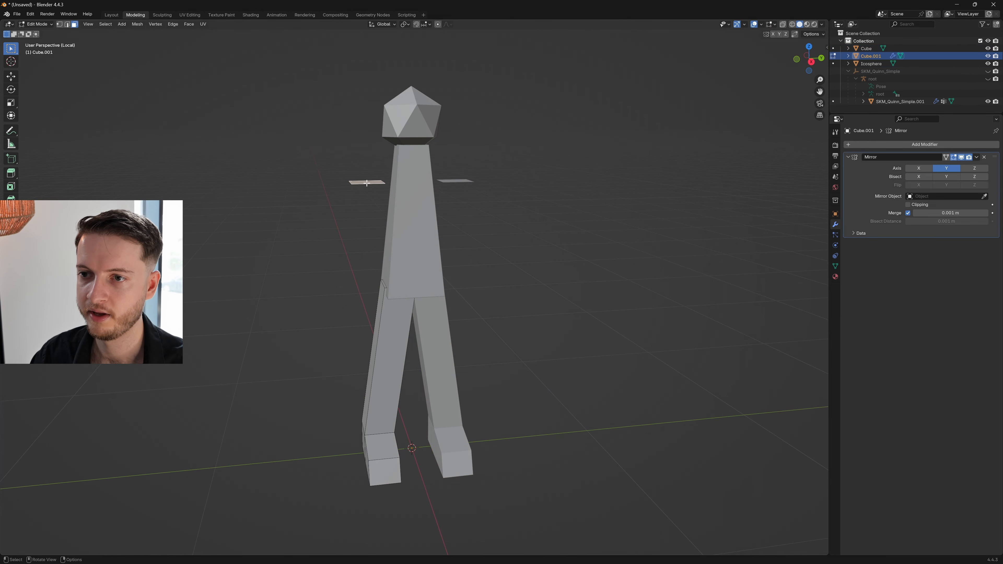
Step: Rotate the duplicated shoulder face about 45° around the global X axis
middle_click_drag(515, 190, 521, 214)
key("r")
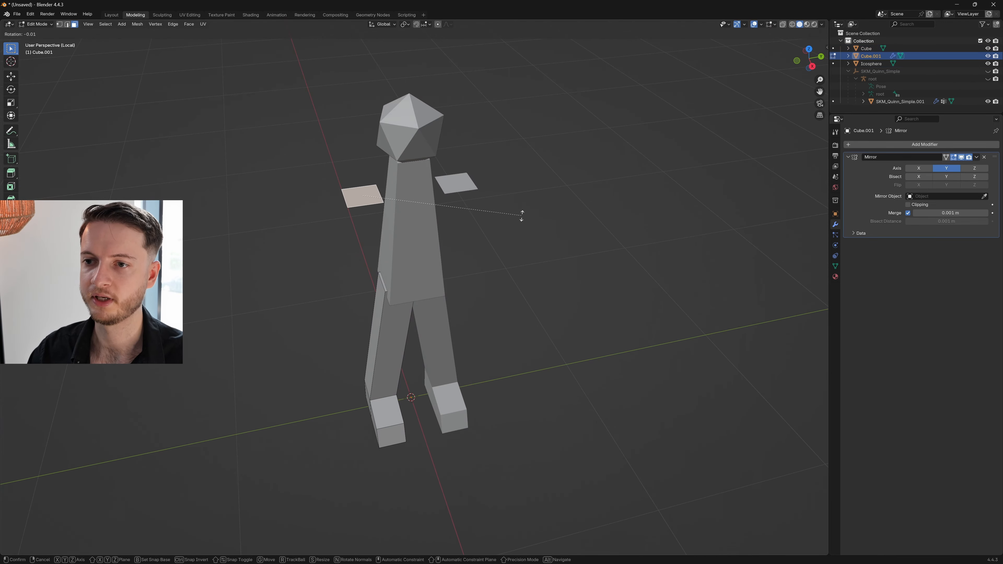
key("z")
key("x")
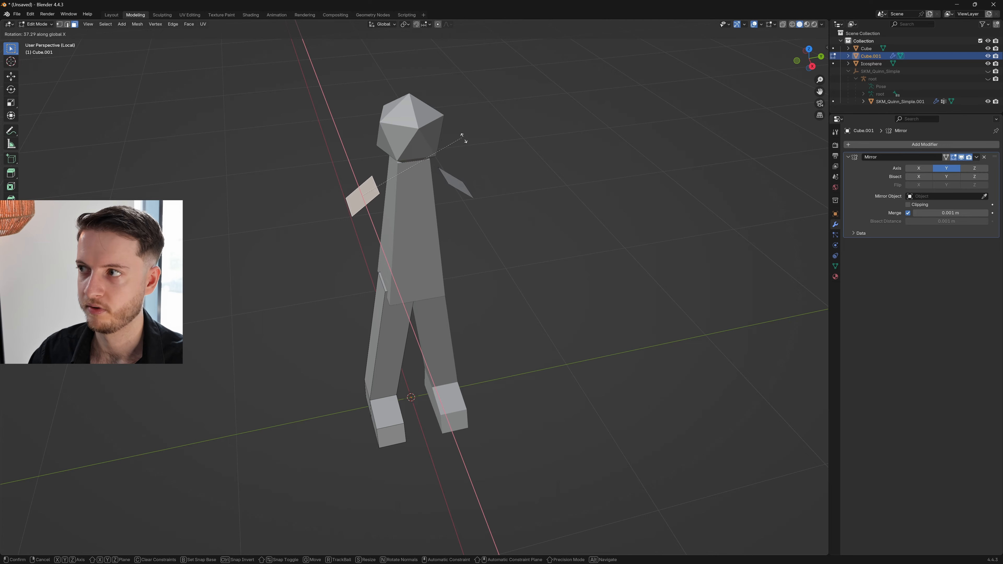
left_click(441, 131)
Step: In the right orthographic view, move the tilted face onto the torso's shoulder, about 0.107 m in Y and 0.022 m in Z
left_click(812, 66)
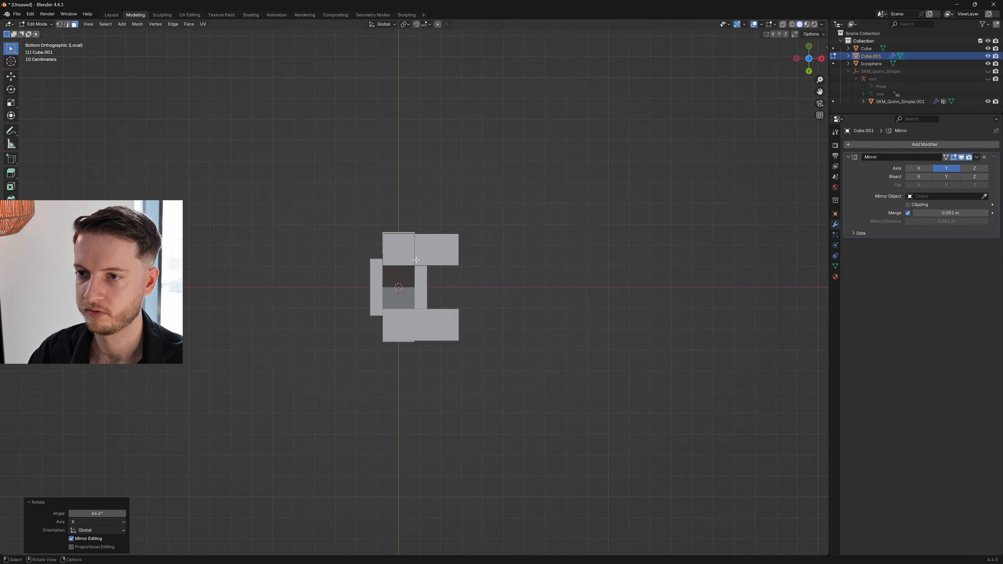
left_click_drag(818, 69, 783, 152)
left_click(818, 58)
key("g")
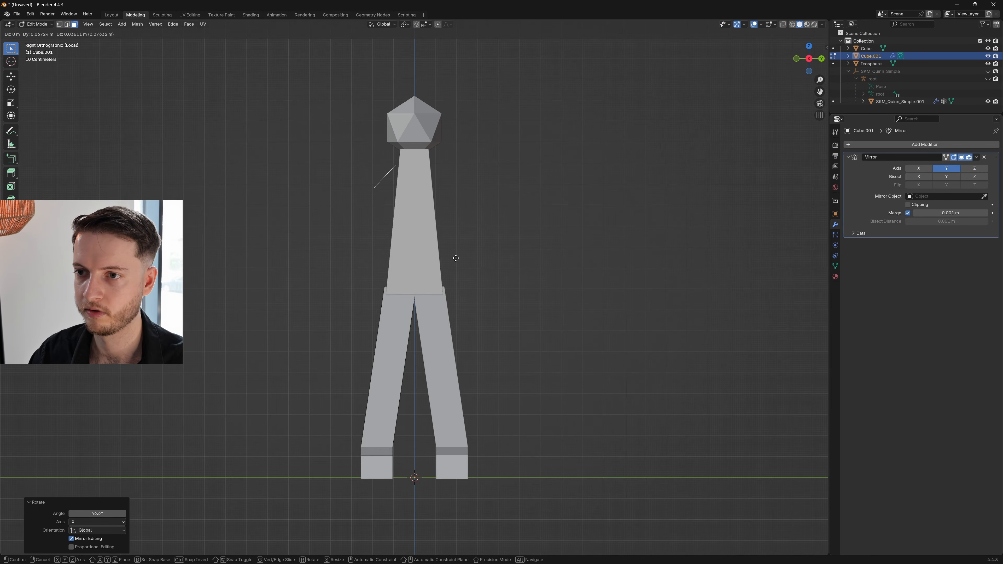
left_click(464, 260)
Step: Extrude the tilted shoulder face outward about 0.2 m to form the upper arm
middle_click_drag(473, 259, 493, 280)
key("e")
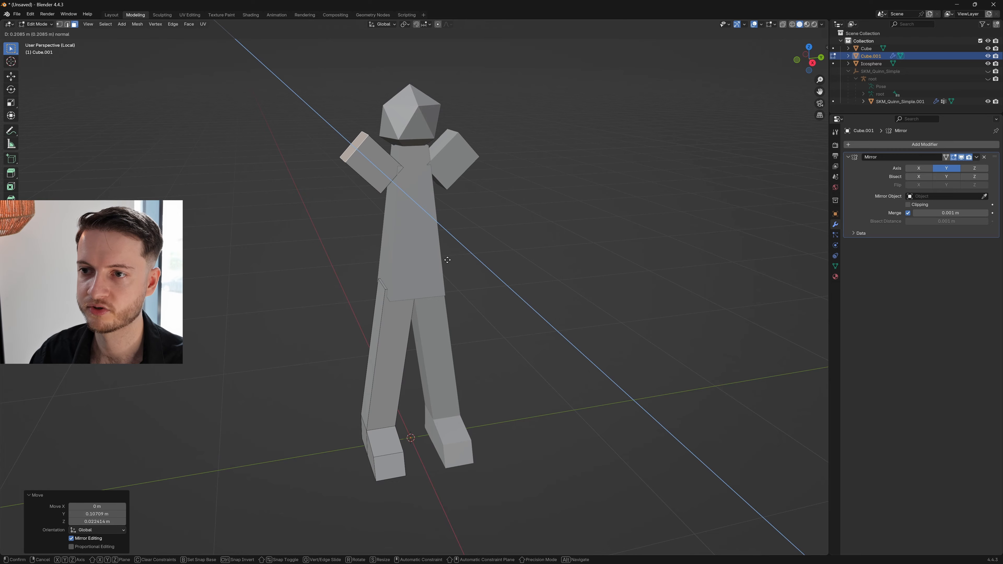
left_click(453, 252)
middle_click_drag(453, 253, 433, 257)
key("g")
left_click(414, 289)
key("ctrl+z")
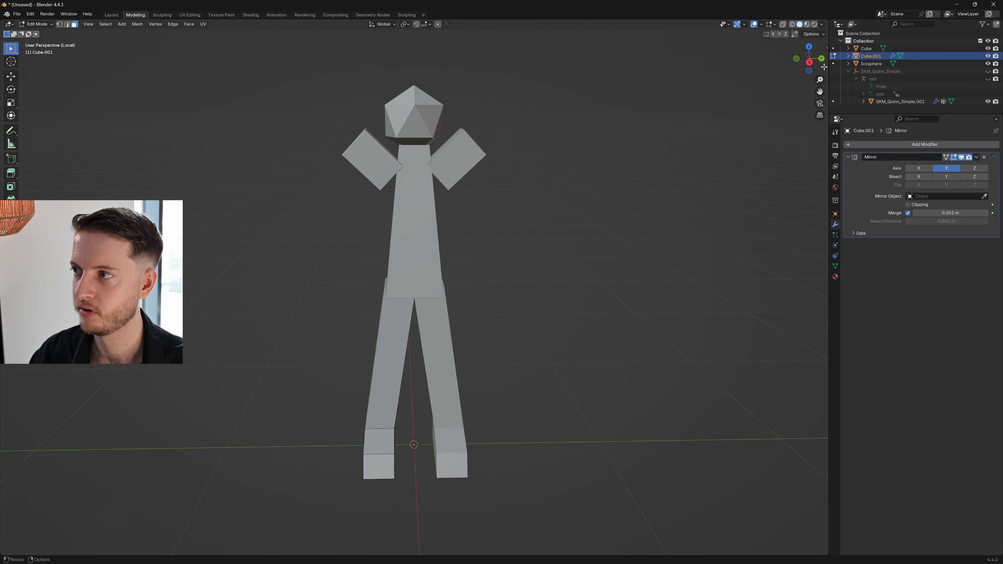
left_click(809, 63)
key("e")
left_click(508, 264)
key("ctrl+z")
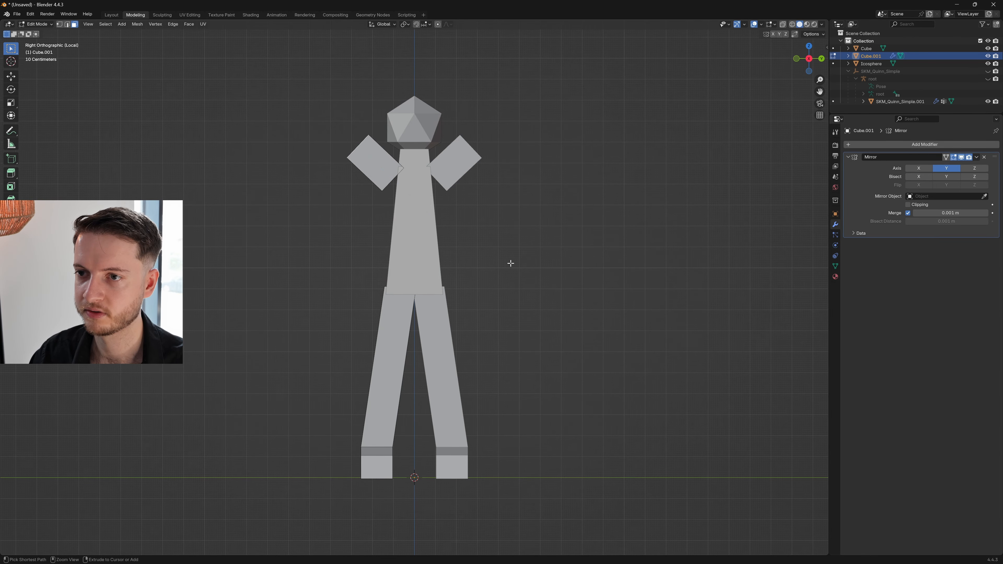
Step: Move the upper arm's end face outward and down from the shoulder, and leave local view
key("g")
left_click(490, 291)
key("slash")
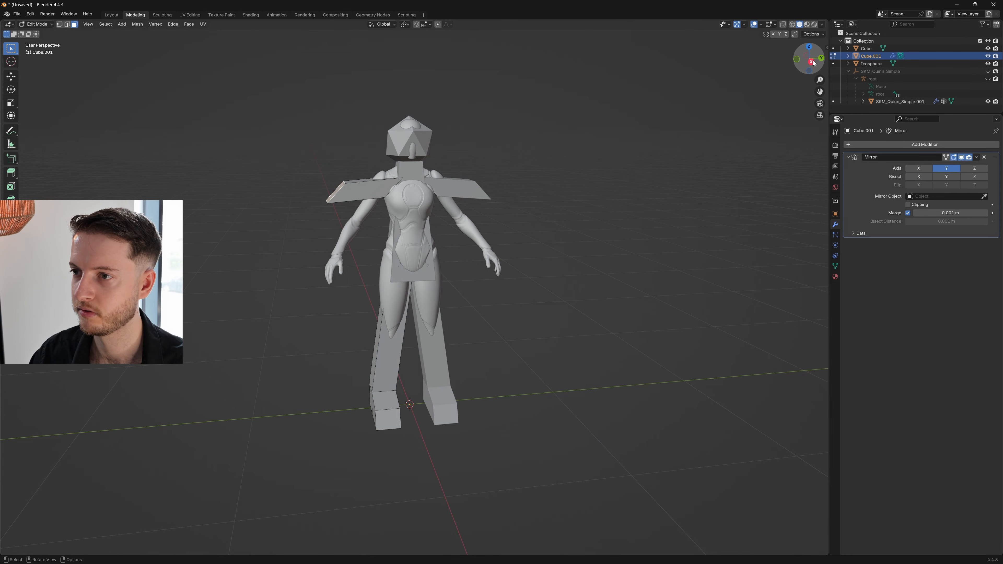
Step: Select the whole upper arm as linked geometry, rotate it about -30° in the right view and move it toward the mannequin's shoulder
left_click(812, 62)
key("l")
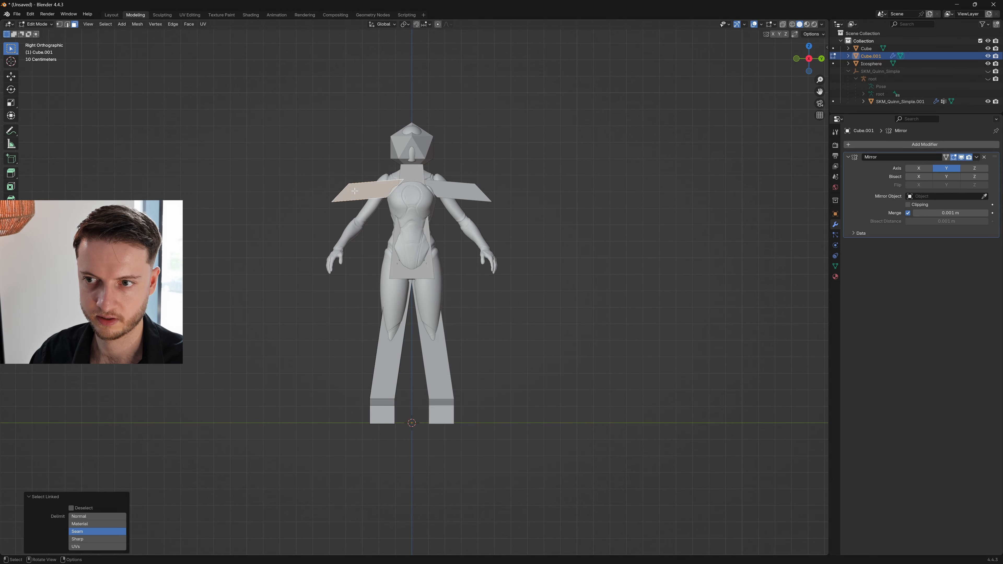
key("r")
left_click(575, 198)
key("g")
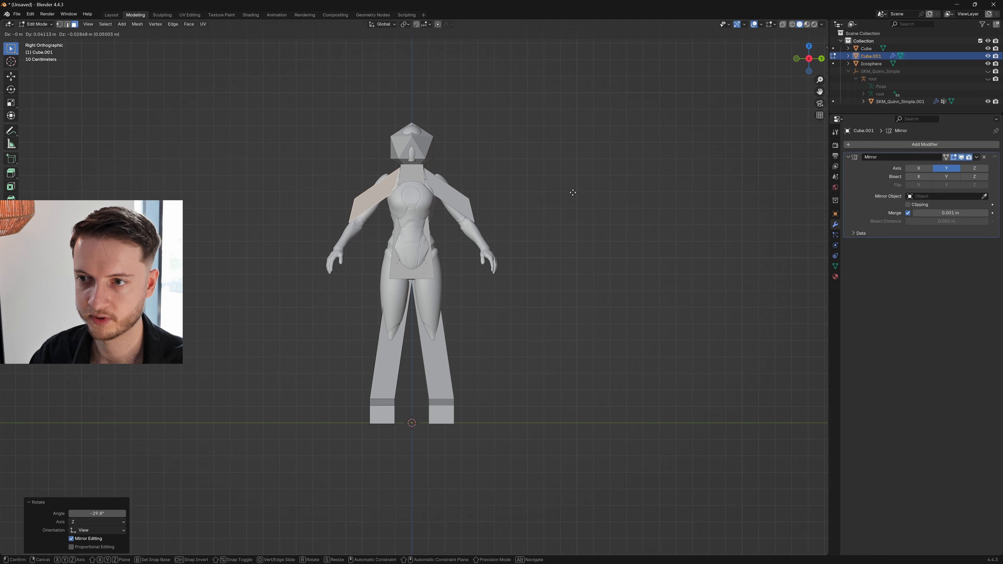
left_click(571, 189)
Step: Rotate the upper arm a further -9.5° and nudge it into line with the mannequin's arm
key("r")
left_click(534, 275)
key("g")
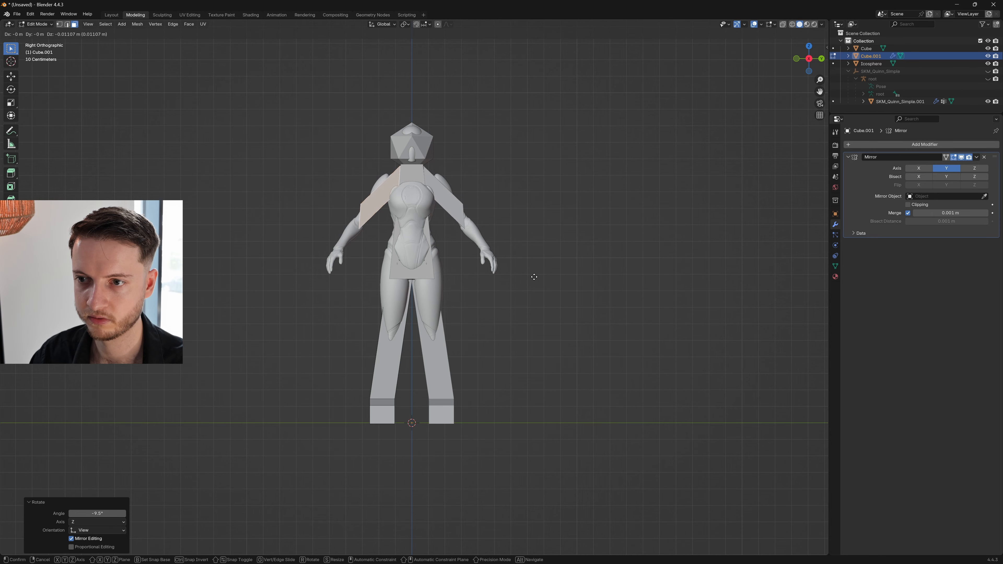
left_click(538, 279)
Step: Select the upper arm's end face and, in the right view, rotate it and scale it down at the elbow
middle_click_drag(537, 279, 360, 216)
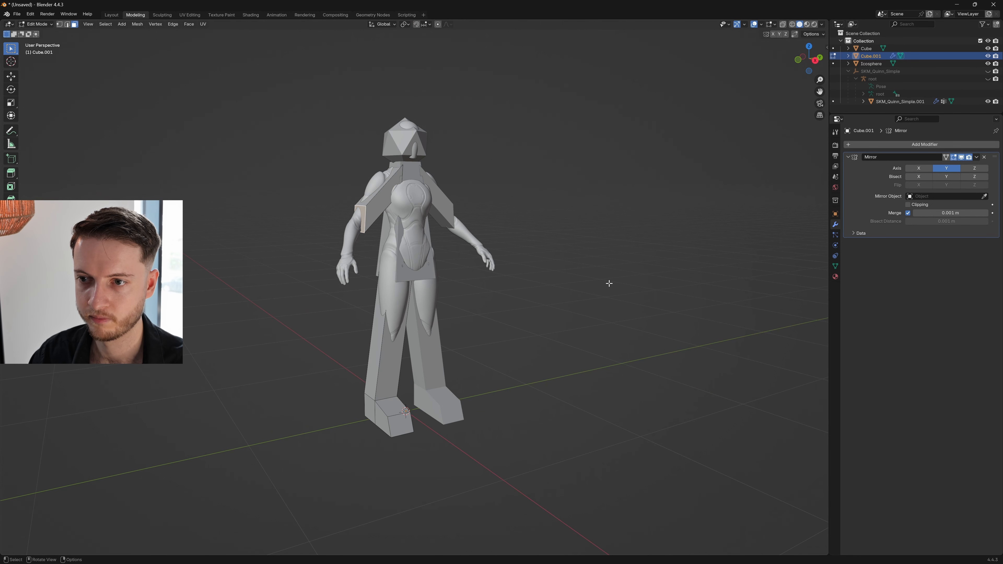
left_click(814, 61)
key("r")
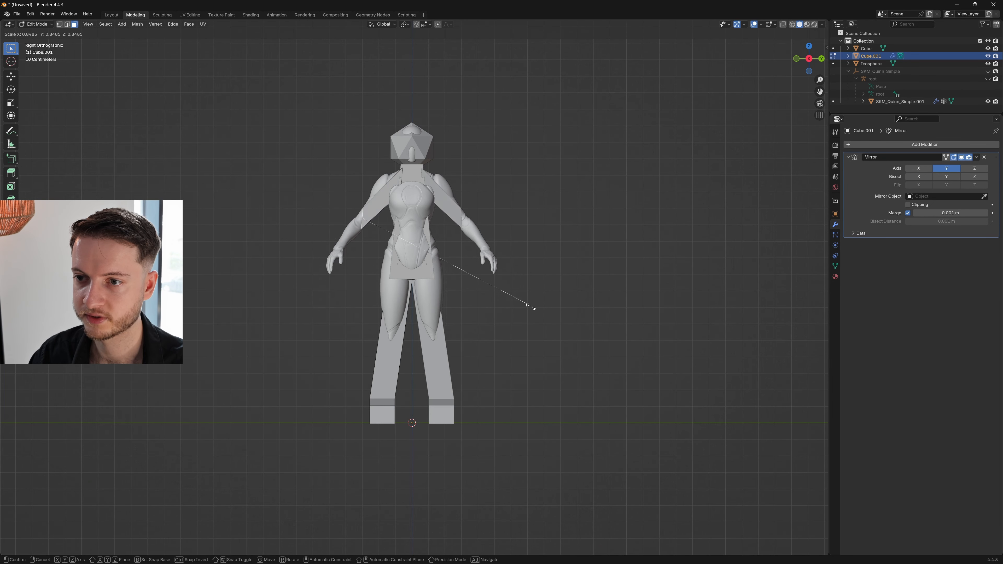
left_click(517, 308)
Step: Extrude the forearm from the elbow face to the mannequin's wrist, scaling its end face to 0.741 and rotating it about -3°
key("g")
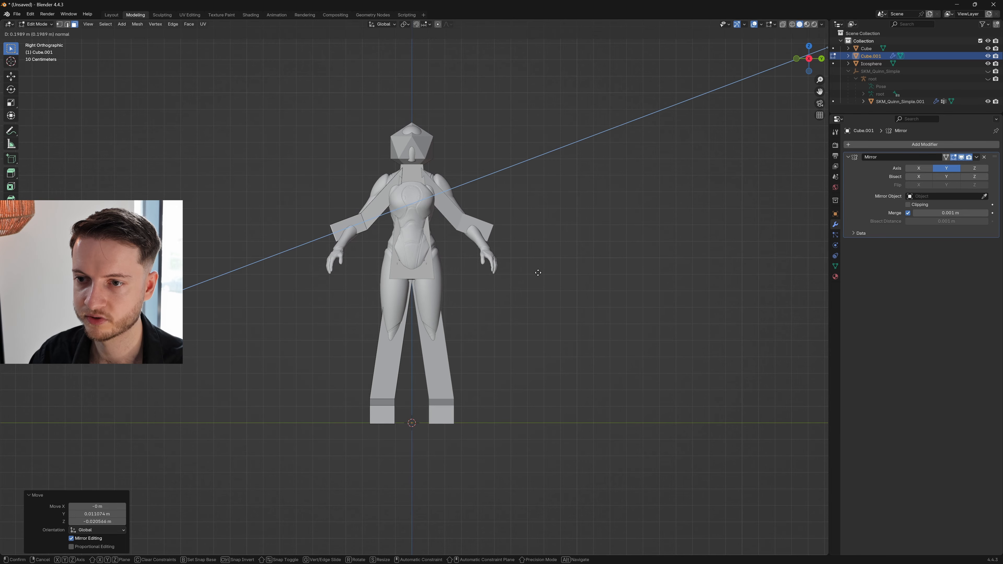
left_click(534, 302)
key("r")
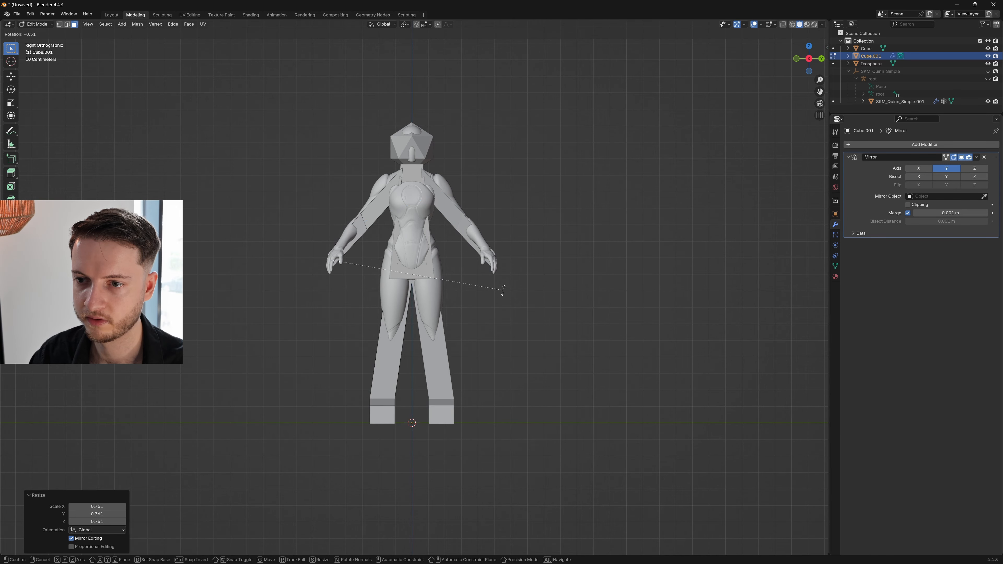
left_click(502, 287)
Step: In the front view, align the forearm's end face with the mannequin's wrist and rotate it about -41°
middle_click_drag(503, 280, 439, 312)
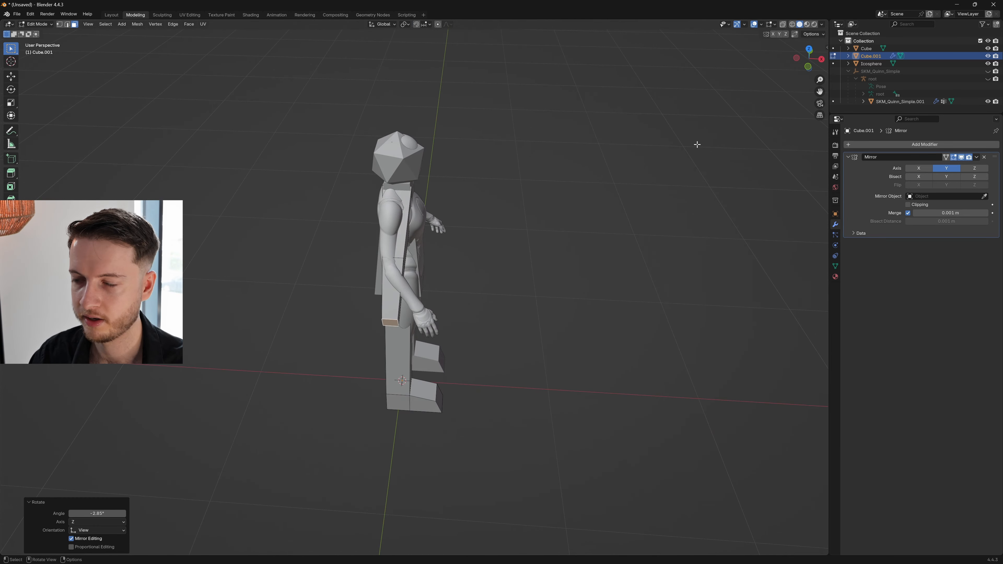
left_click(808, 70)
key("r")
left_click(539, 222)
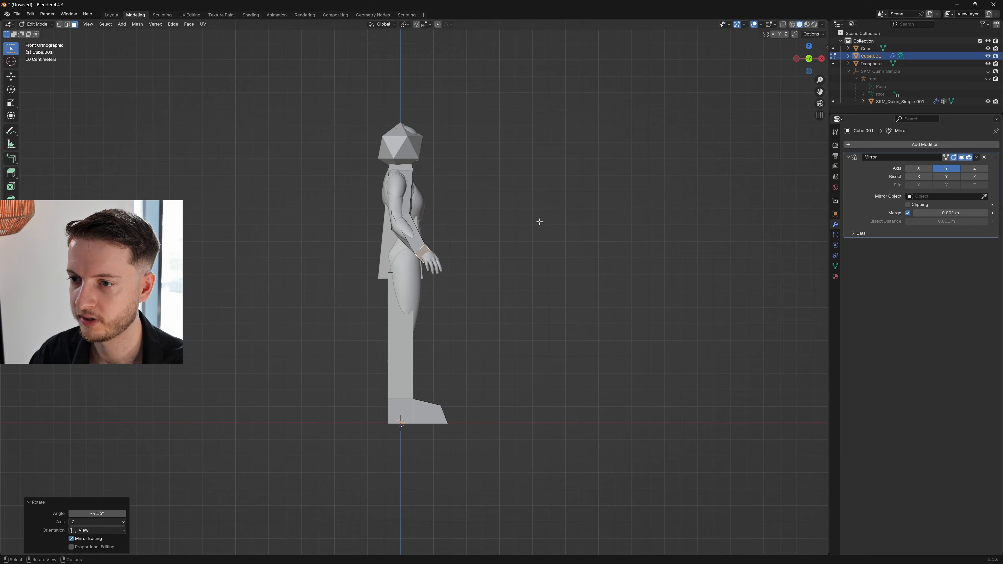
Step: Extrude the wrist face forward to form a hand and move the new geometry toward the mannequin's hand
key("e")
left_click(555, 232)
key("g")
left_click(541, 262)
middle_click_drag(541, 262, 797, 42)
key("g")
left_click(500, 287)
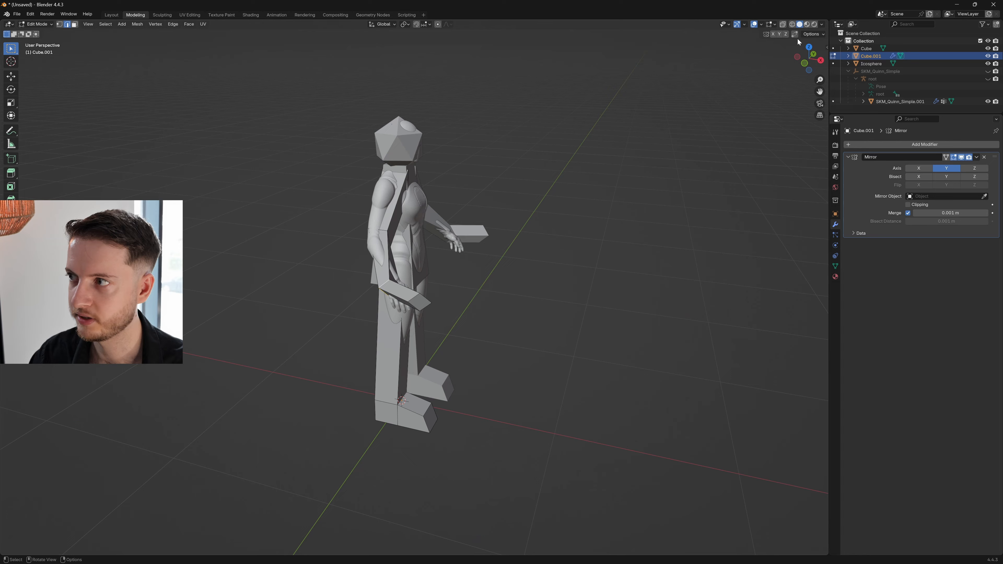
Step: In the front view, scale the selected hand geometry, rotate it 25° and shift it forward along X
left_click(802, 64)
key("s")
left_click(533, 264)
key("r")
left_click(517, 306)
key("g")
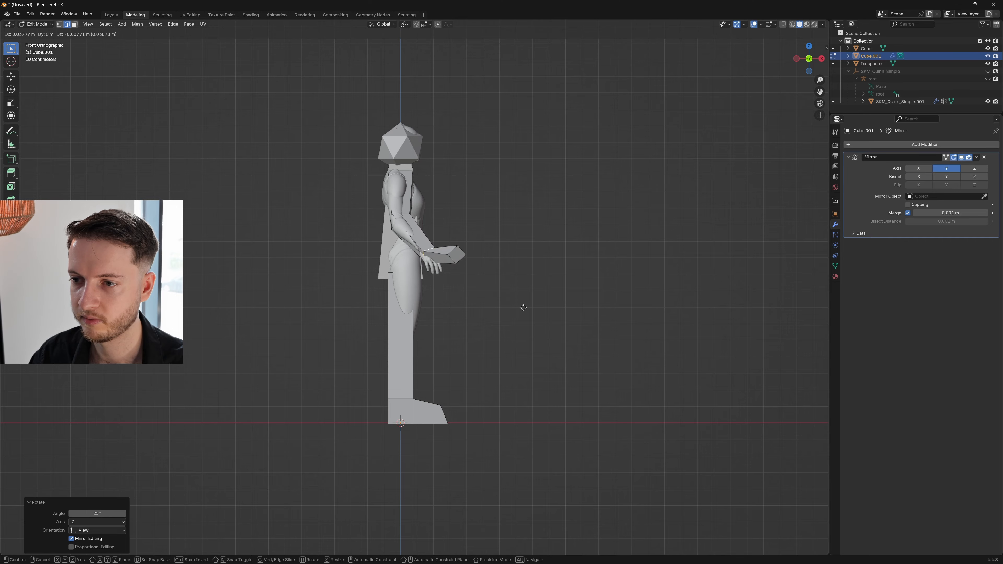
left_click(525, 307)
Step: Switch to face selection, reposition the hand's faces so the hand follows the mannequin's downward pose, and return to Object Mode
key("3")
key("g")
left_click(476, 297)
mouse_move(479, 297)
middle_mouse_down()
mouse_move(425, 304)
mouse_move(544, 322)
mouse_move(468, 310)
mouse_move(476, 306)
middle_mouse_up()
key("g")
left_click(438, 311)
key("Tab")
Step: Select the SKM_Quinn_Simple hierarchy through SKM_Quinn_Simple.001 and delete the reference mannequin mesh
left_click(880, 71)
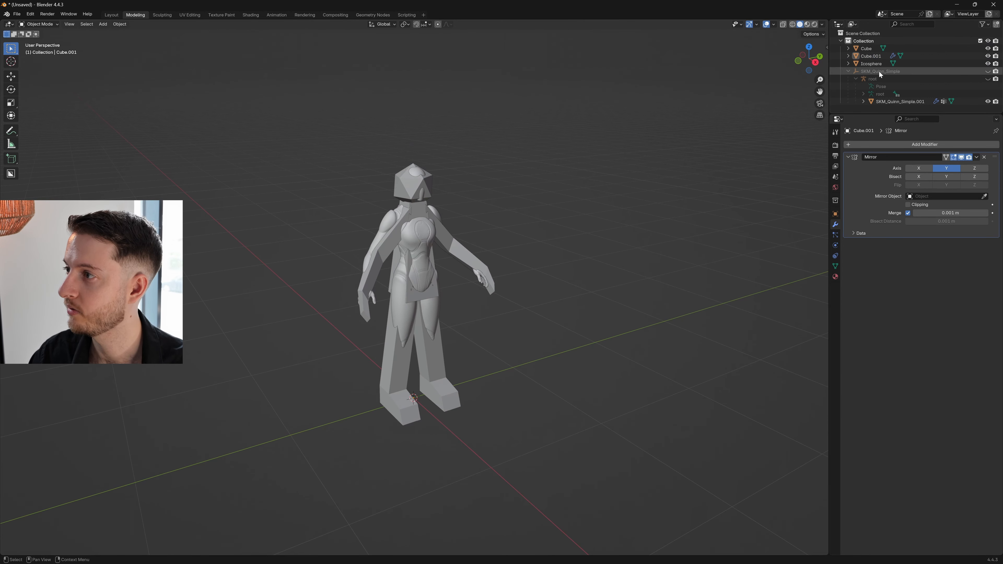
left_click(892, 102)
key("x")
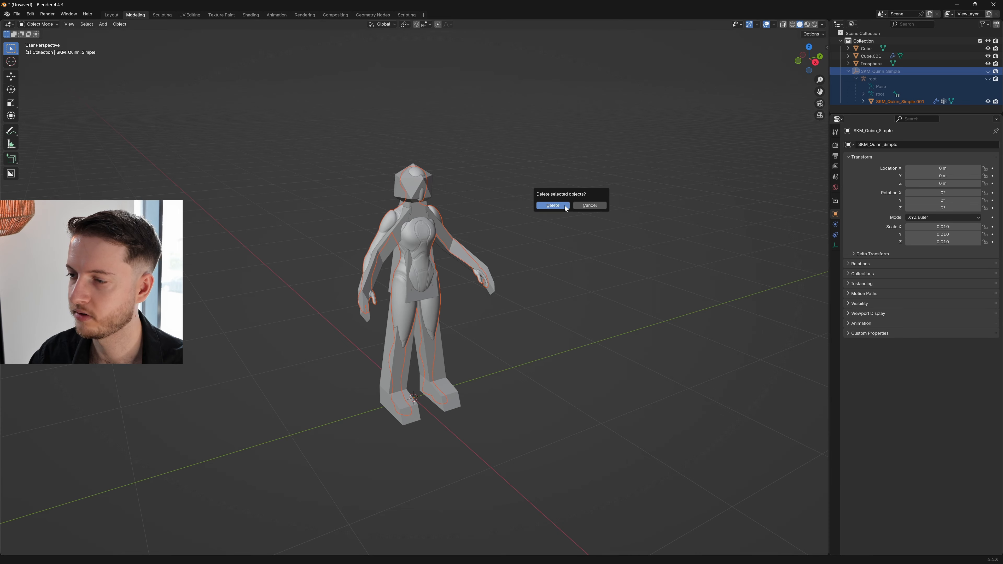
left_click(553, 204)
Step: Edit the torso, move its bottom face along Z and scale that face up to flare the waist
mouse_move(407, 247)
middle_mouse_down()
mouse_move(547, 243)
mouse_move(394, 234)
middle_mouse_up()
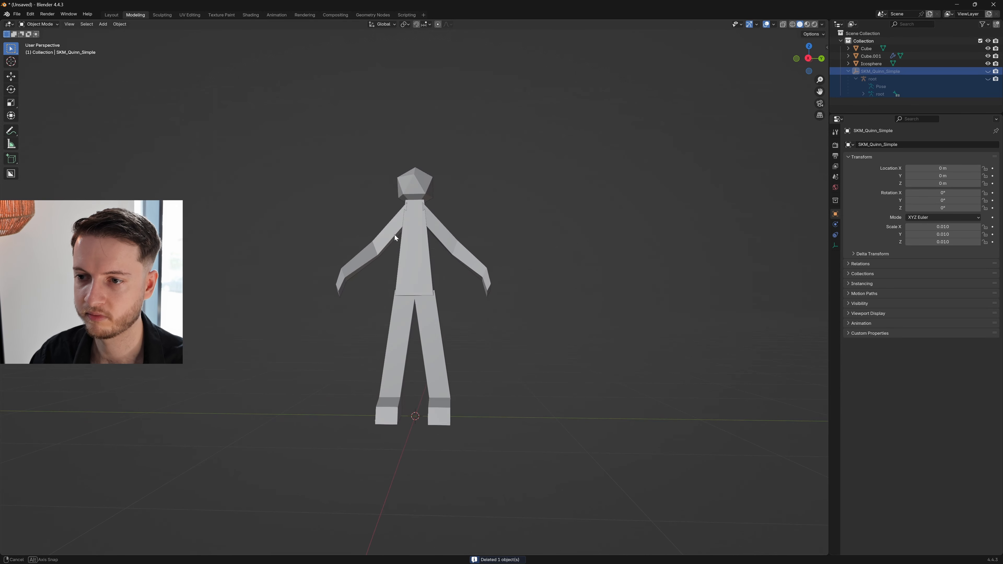
scroll(415, 251, "down", 2)
left_click(419, 281)
key("Tab")
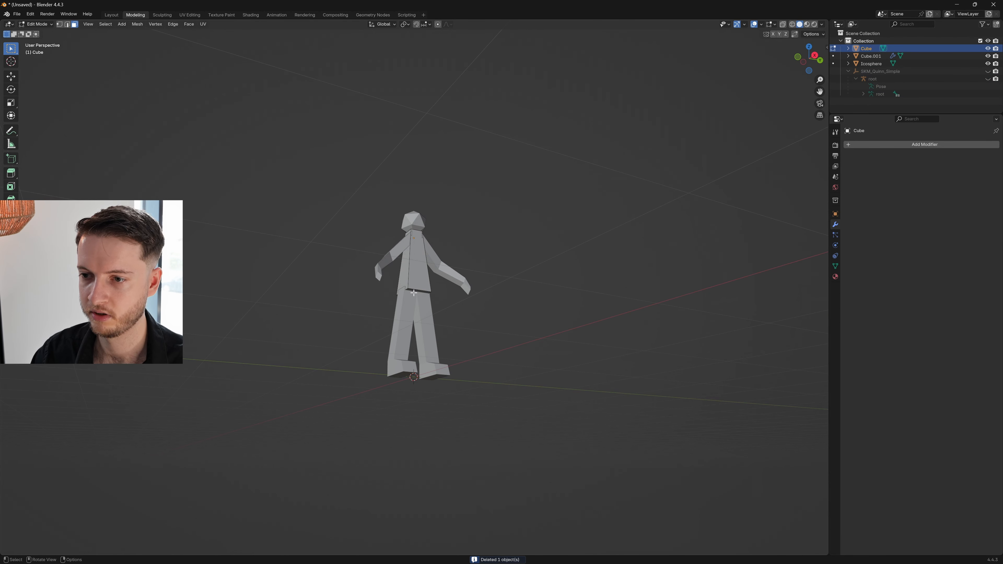
left_click(413, 292)
key("g")
key("z")
left_click(413, 297)
key("s")
left_click(511, 308)
Step: Readjust the height of the torso's flared bottom face along Z and return to Object Mode
key("g")
middle_click_drag(511, 307, 522, 335)
key("z")
left_click(503, 318)
key("Tab")
Step: Apply the Mirror modifier on the legs and arms object
left_click(509, 278)
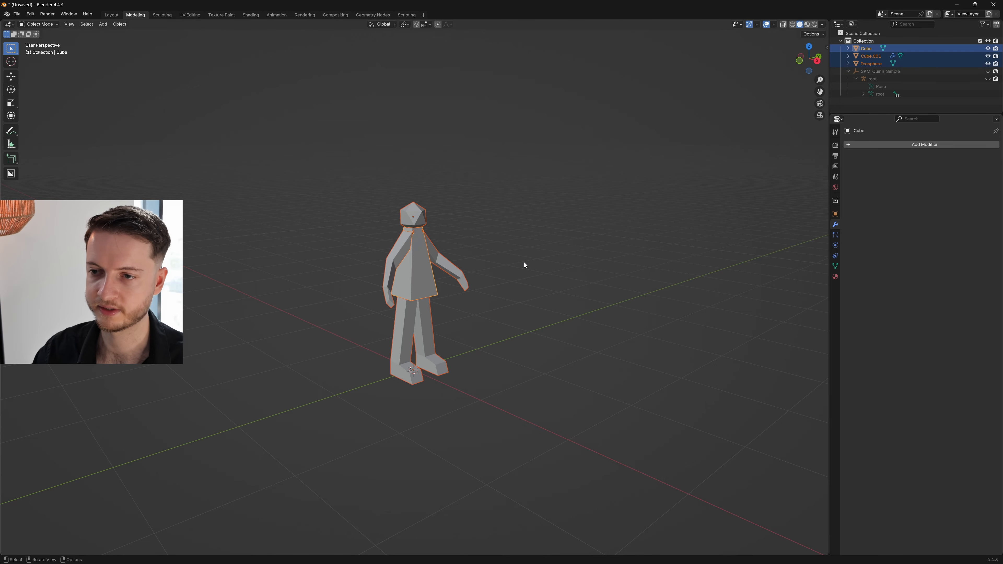
left_click(395, 345)
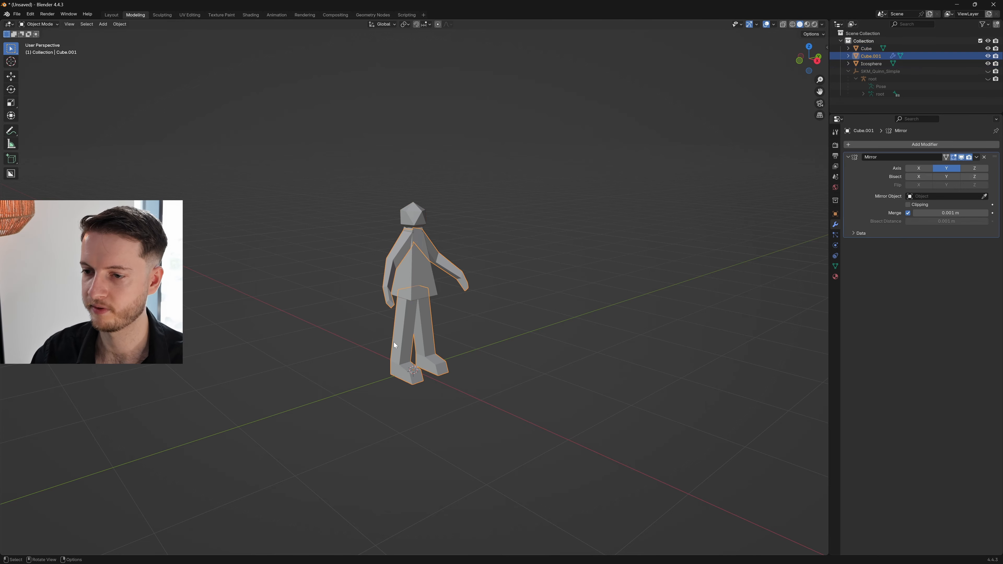
left_click(976, 157)
left_click(950, 168)
left_click(618, 257)
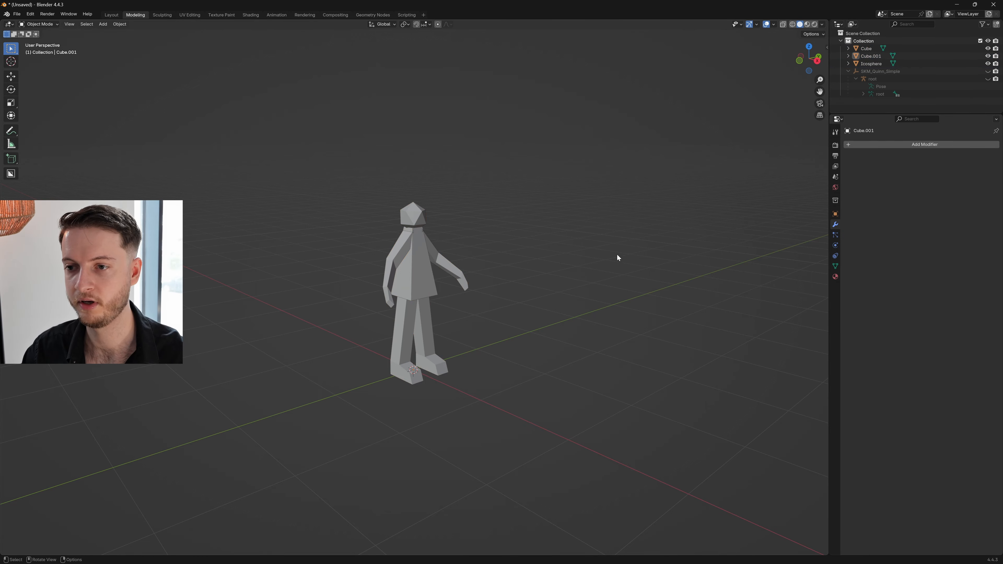
Step: Join the head, torso and limbs into one object and apply all its transforms
key("a")
right_click(405, 255)
left_click(395, 282)
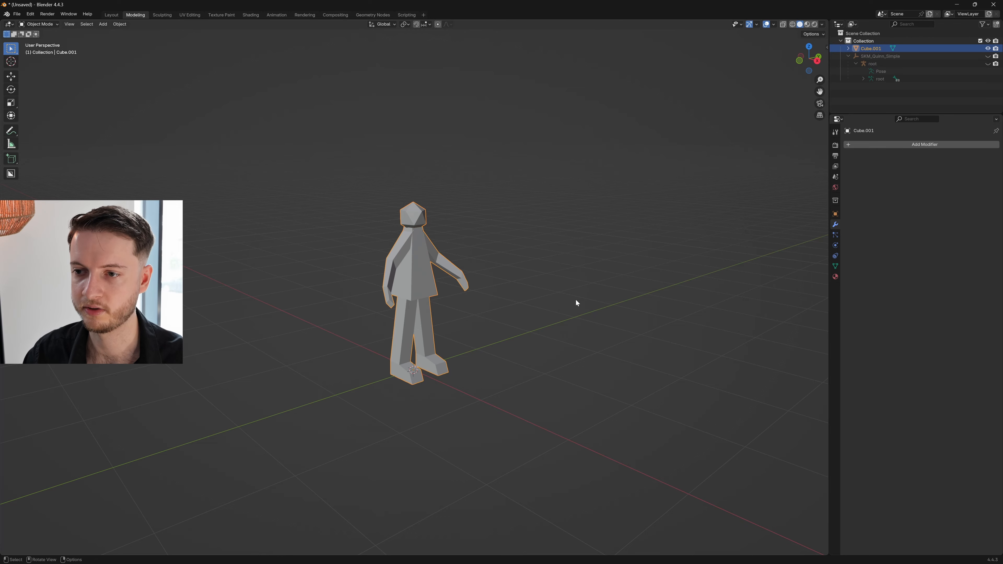
middle_click_drag(576, 299, 423, 285)
key("ctrl+a")
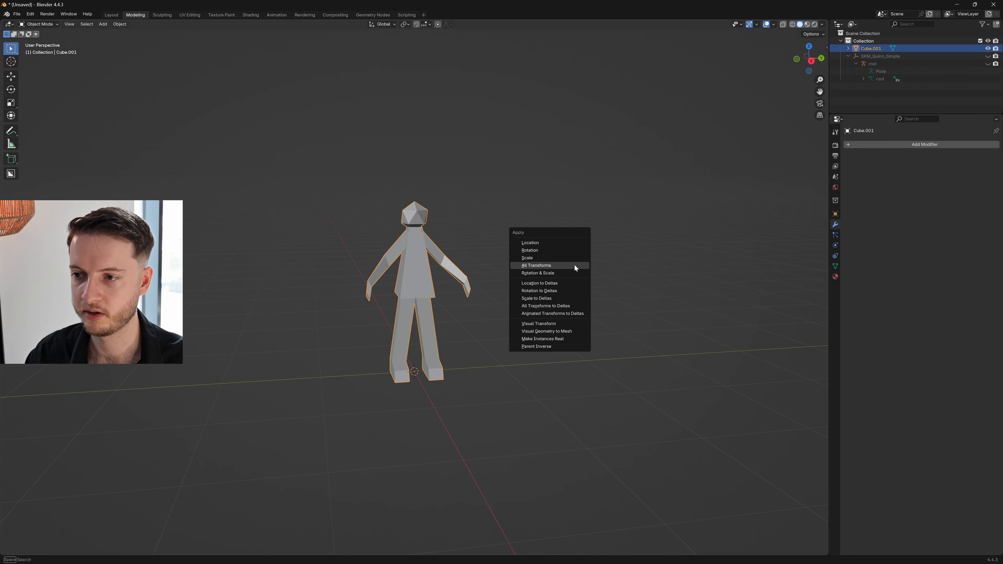
left_click(575, 265)
Step: Check the direction of the dummy's faces with the Face Orientation overlay and switch it off again
left_click(774, 27)
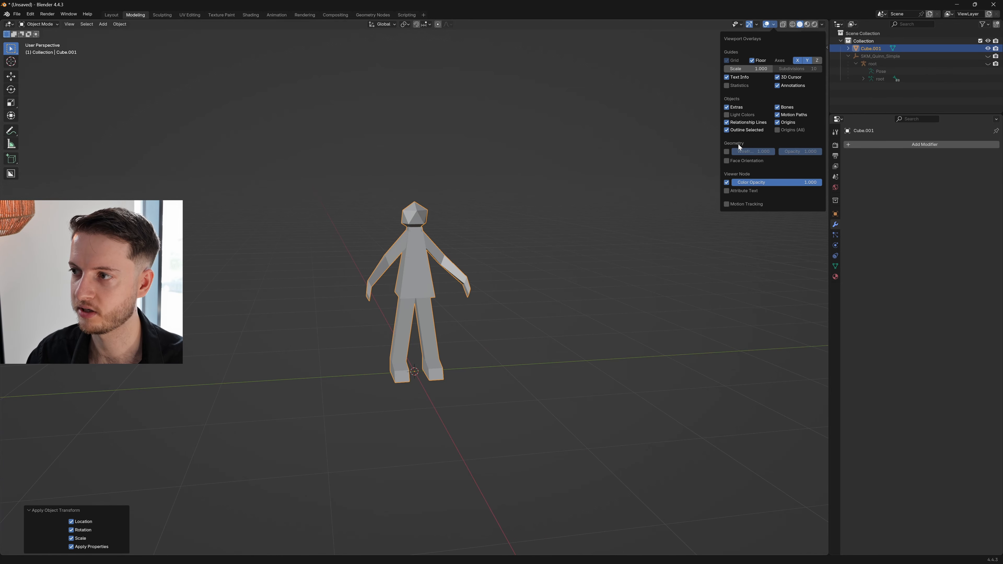
middle_click_drag(637, 186, 794, 16)
left_click(774, 25)
left_click(729, 161)
middle_click_drag(539, 166, 561, 153)
Step: Select the entire dummy mesh in Edit Mode, recalculate its normals to the outside and return to Object Mode
key("Tab")
key("a")
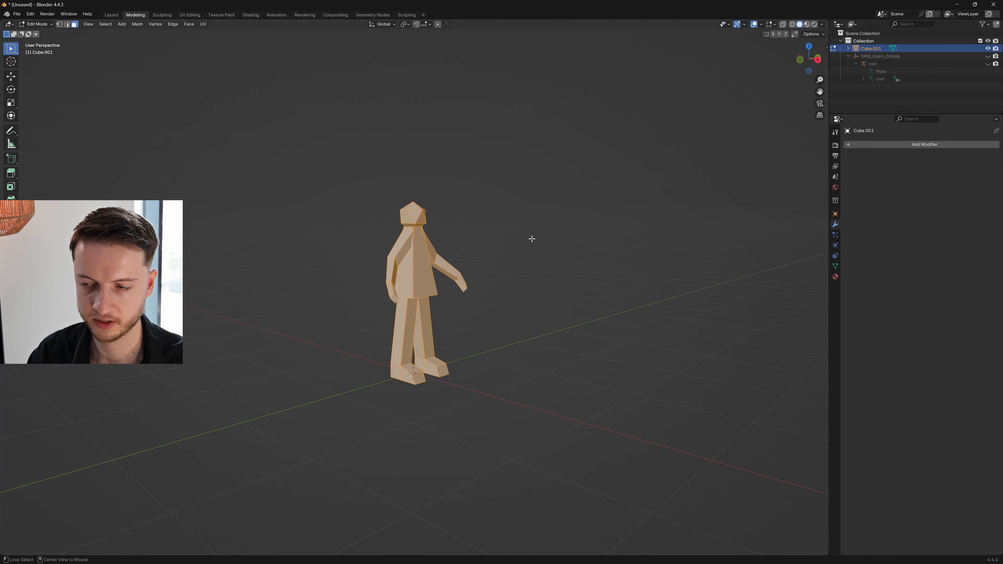
key("alt+n")
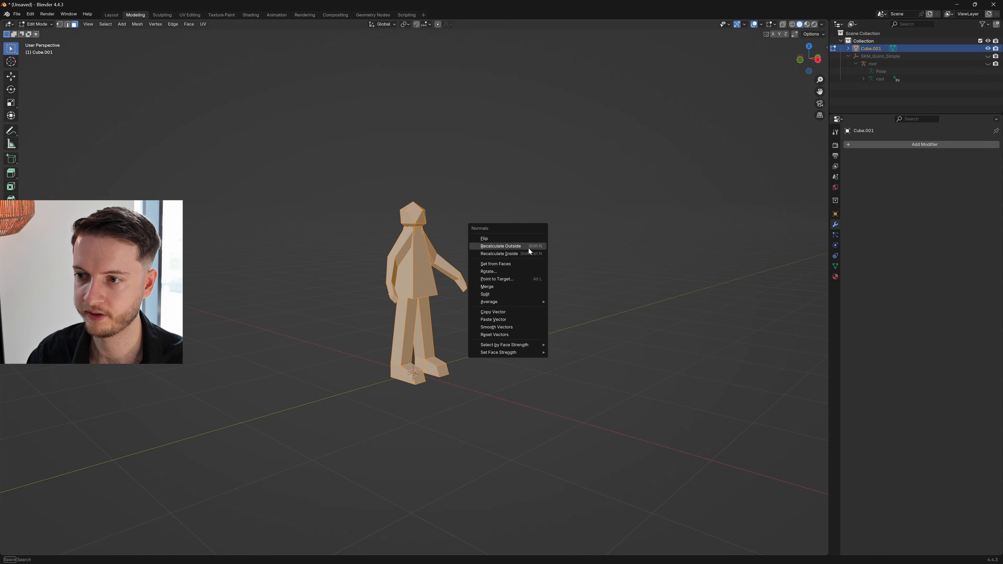
left_click(524, 247)
key("Tab")
Step: Rename the joined dummy object to SM_Dummy_Tut
middle_click_drag(519, 254, 394, 193)
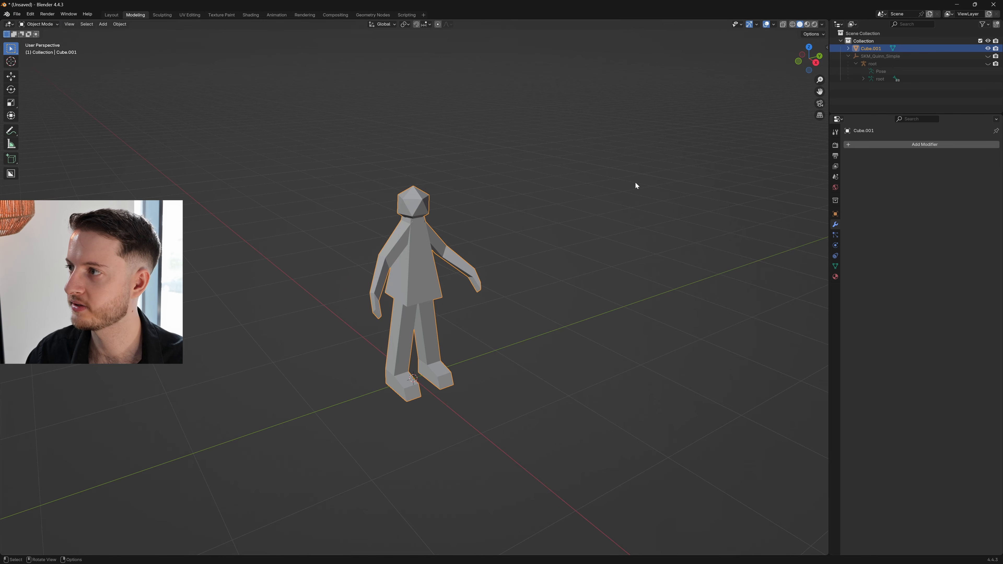
key("F2")
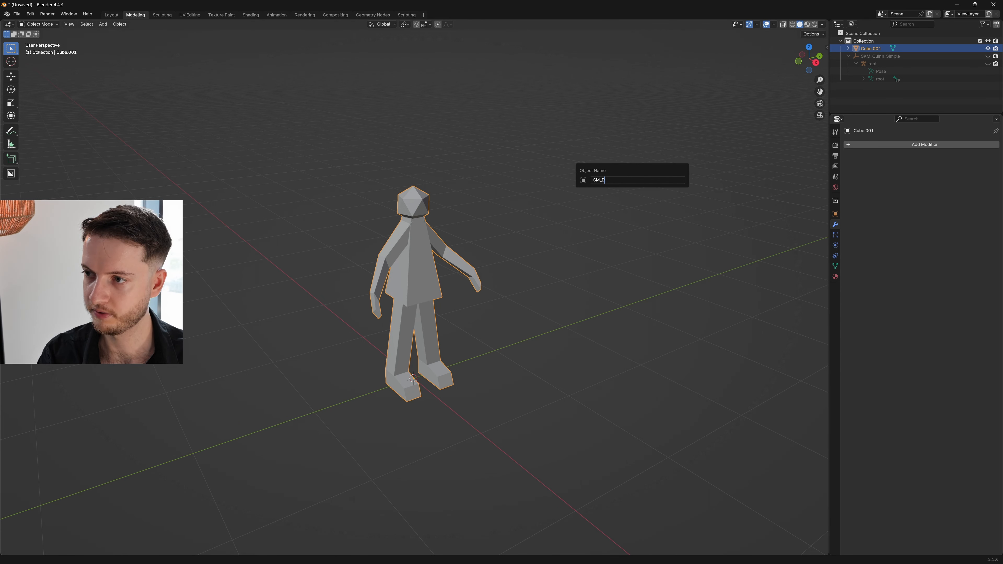
type("SM_Dummy_T")
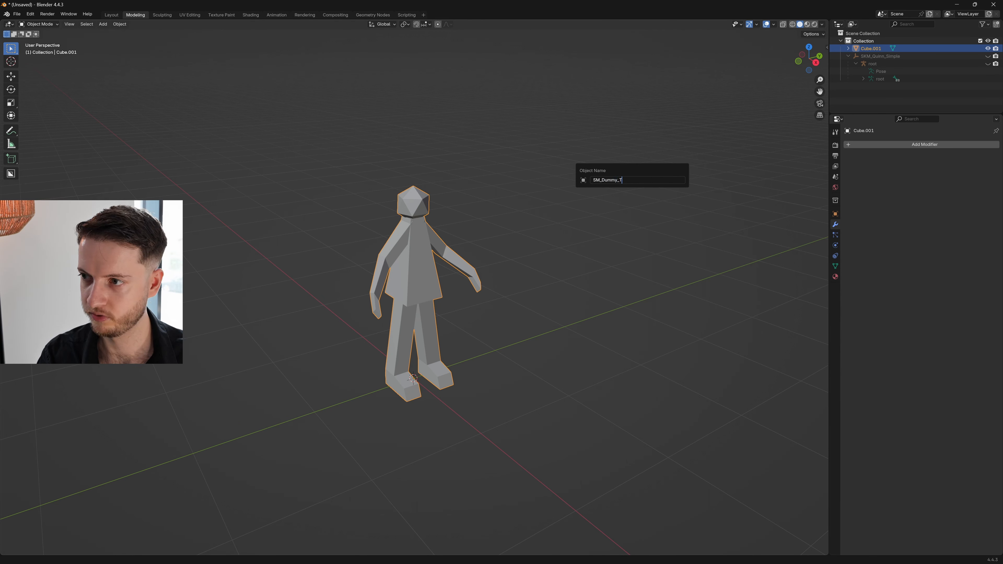
type("ut")
key("Return")
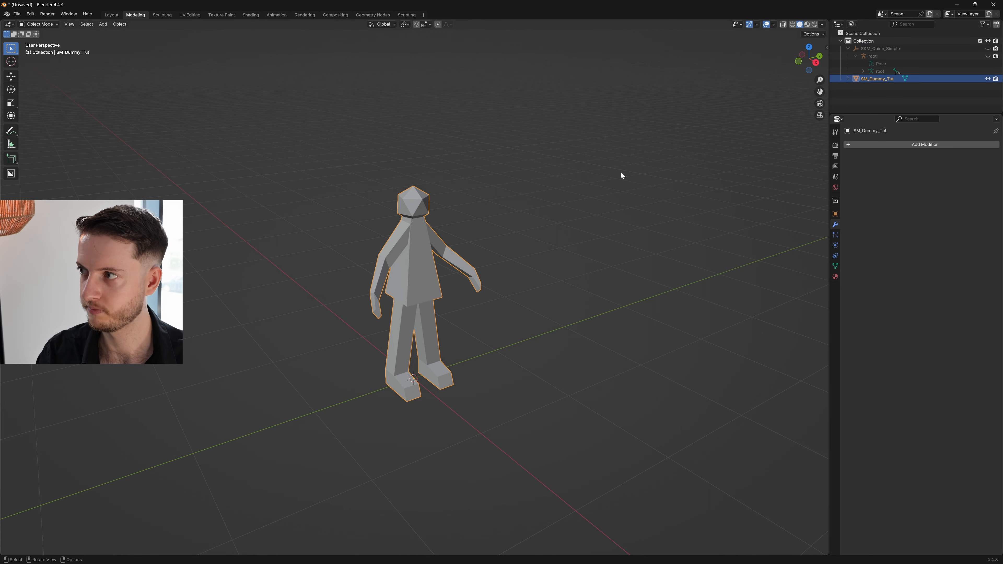
Step: Shade the dummy object flat and check its mesh briefly in Edit Mode
left_click(19, 16)
right_click(427, 266)
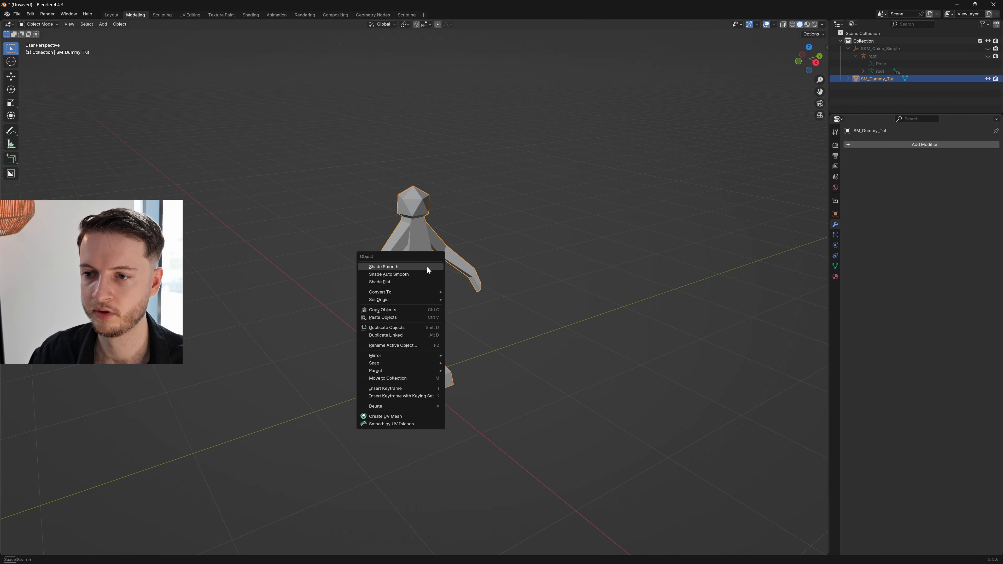
left_click(420, 282)
key("Tab")
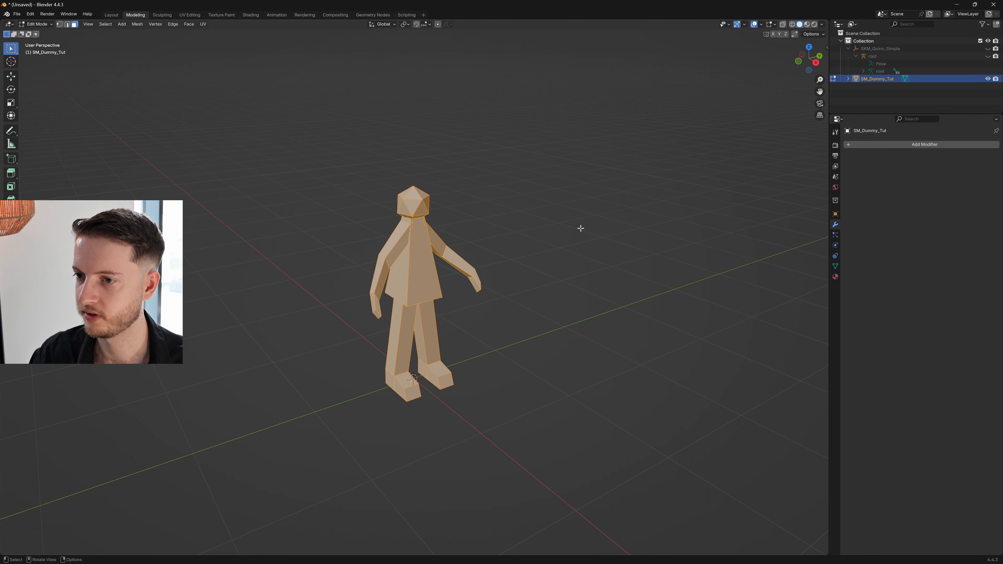
key("Tab")
Step: Shade the dummy auto smooth, apply the Smooth by Angle modifier and check the resulting shading
left_click(911, 145)
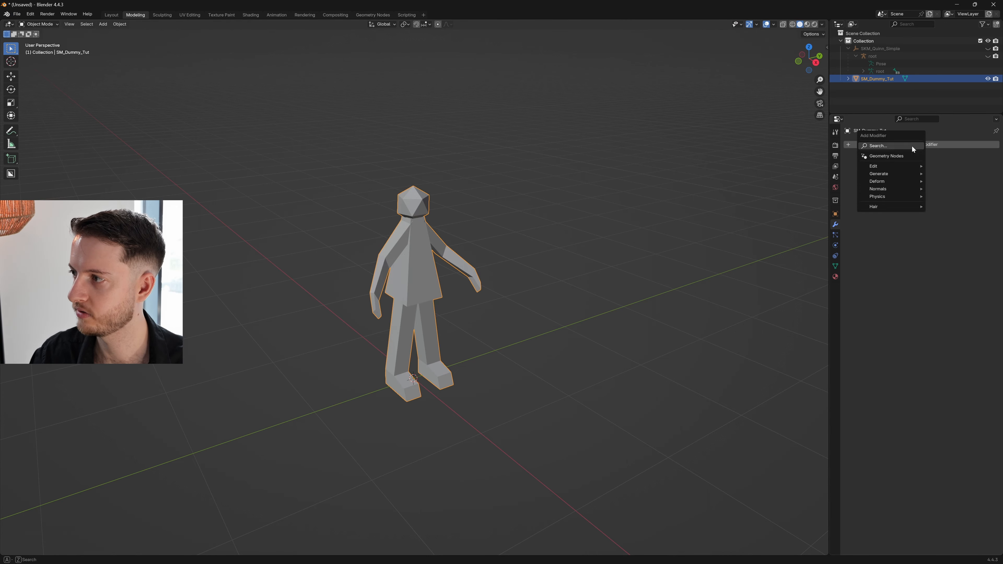
right_click(384, 213)
left_click(390, 209)
left_click(977, 157)
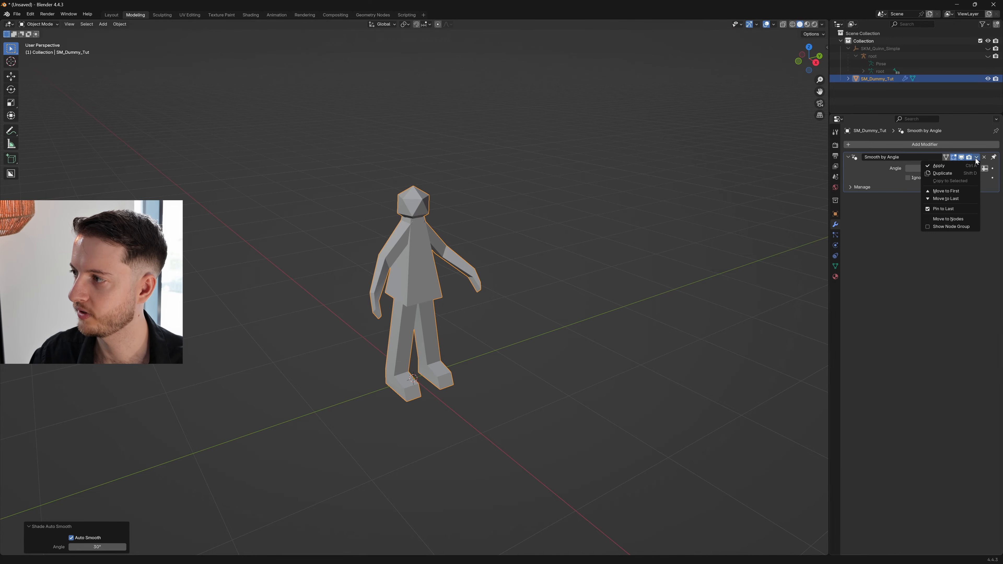
left_click(938, 165)
key("Tab")
middle_click_drag(414, 213, 444, 222)
key("Tab")
left_click(446, 224)
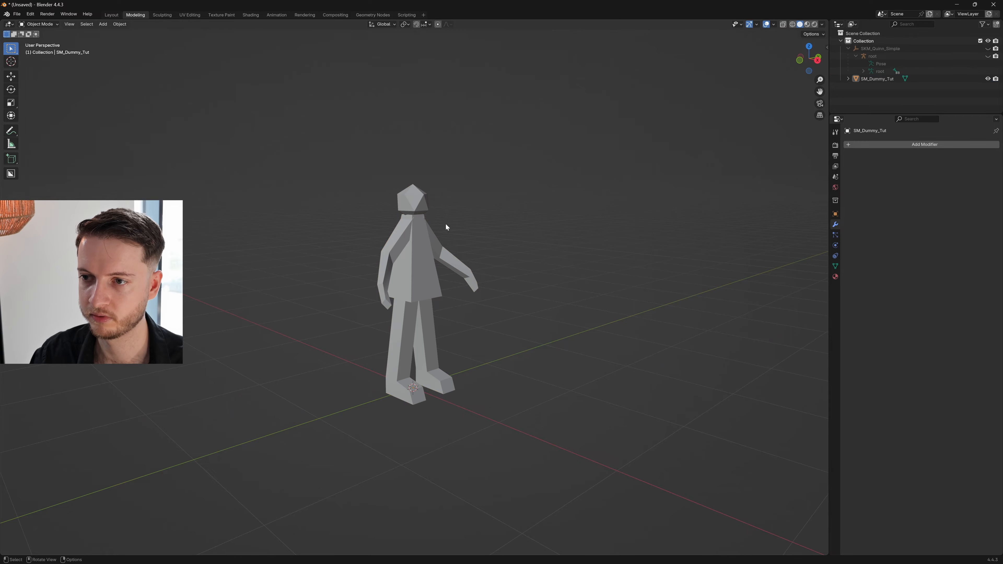
Step: Set up an FBX export of only the selected dummy, named SM_Dummy_Tut.fbx in the TutorialGeometry folder
left_click(412, 257)
left_click(17, 13)
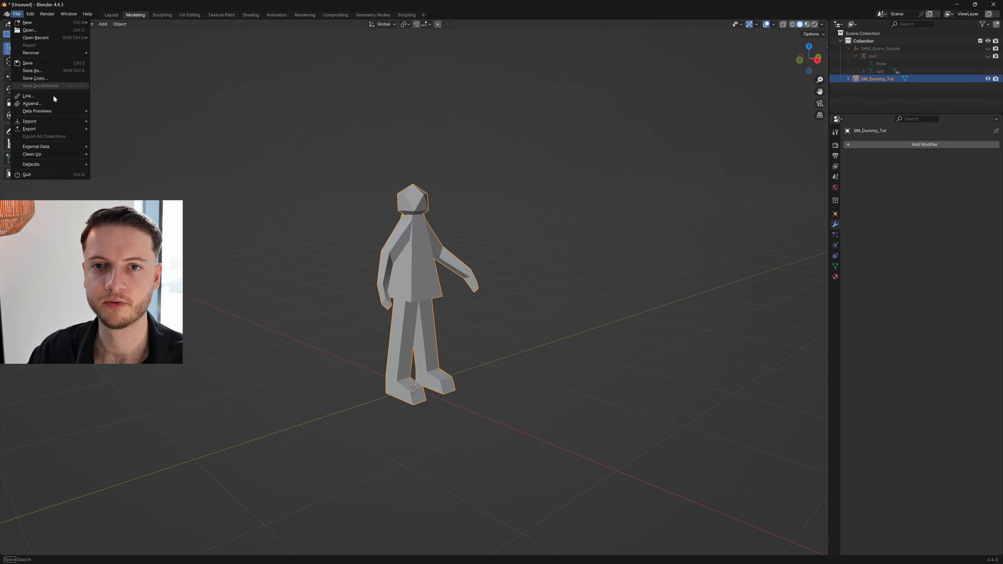
mouse_move(69, 130)
left_click(119, 196)
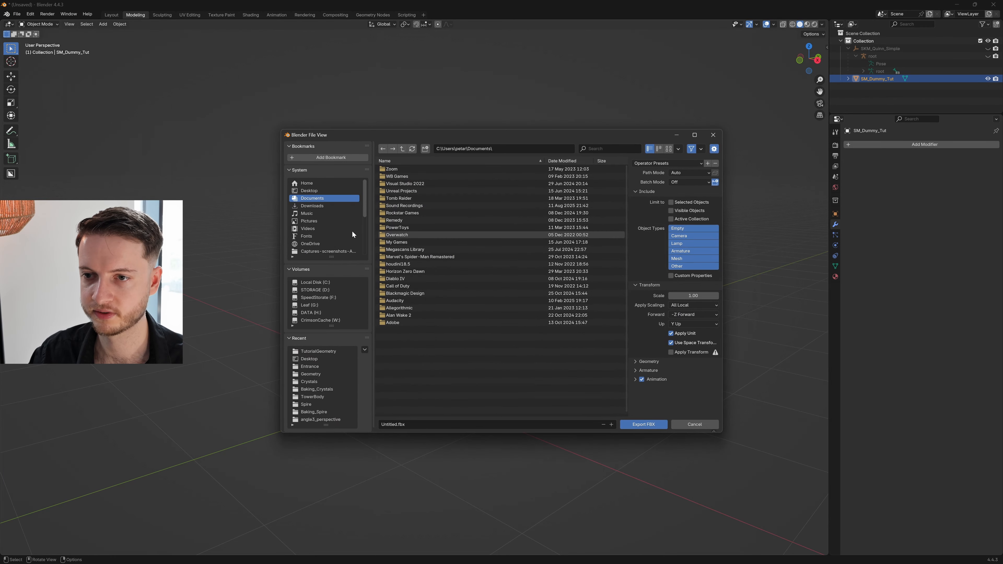
type("SM_d")
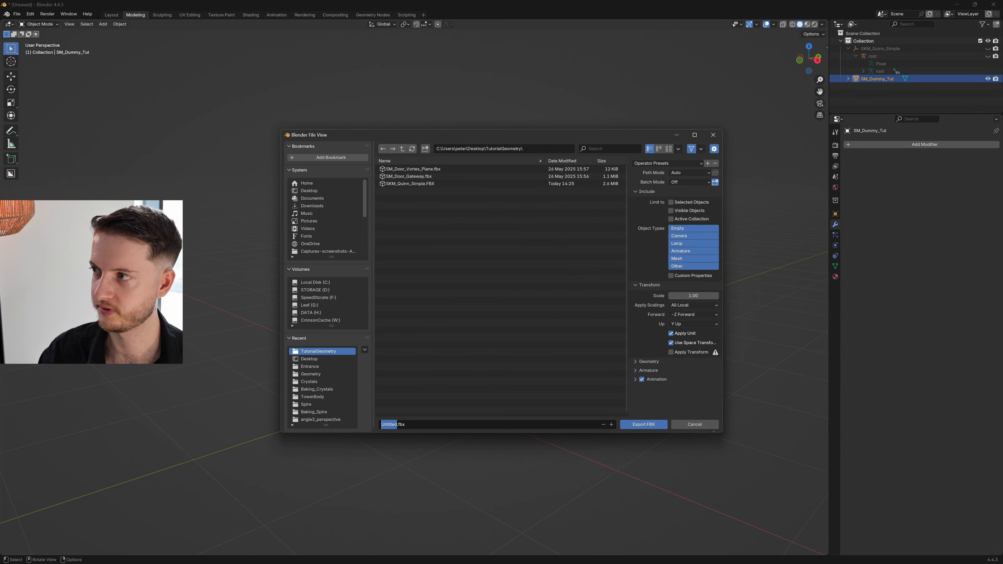
type("ummy_T")
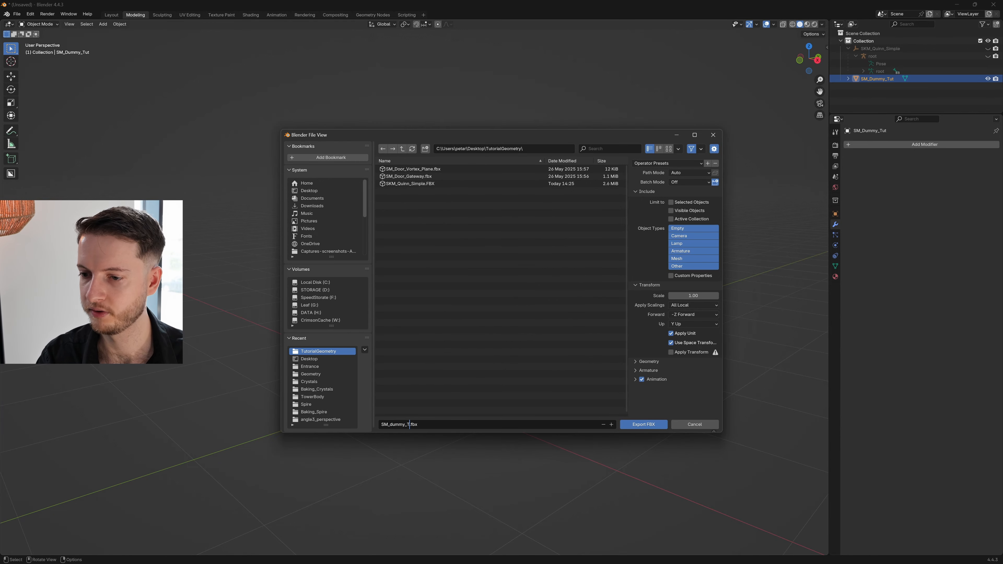
type("ut")
left_click(392, 425)
key("BackSpace")
type("D")
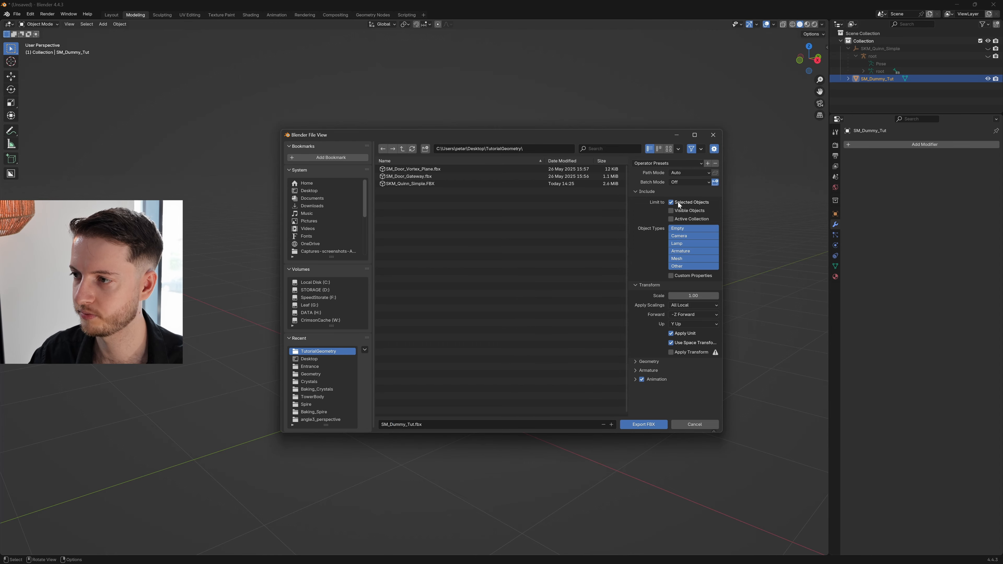
Step: Review the geometry export options, export the FBX file and deselect the dummy
left_click(644, 357)
scroll(655, 358, "down", 3)
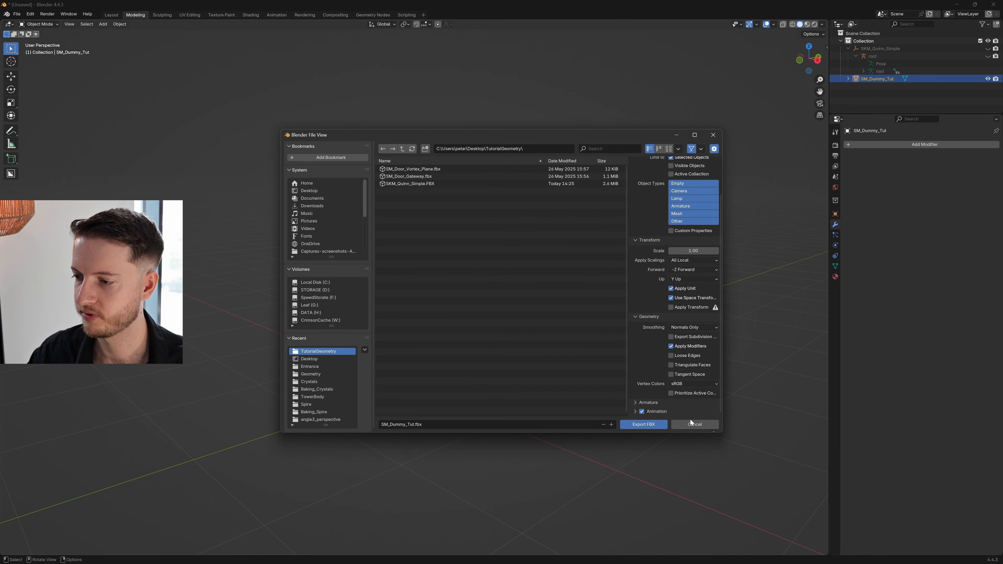
left_click(643, 424)
left_click(519, 346)
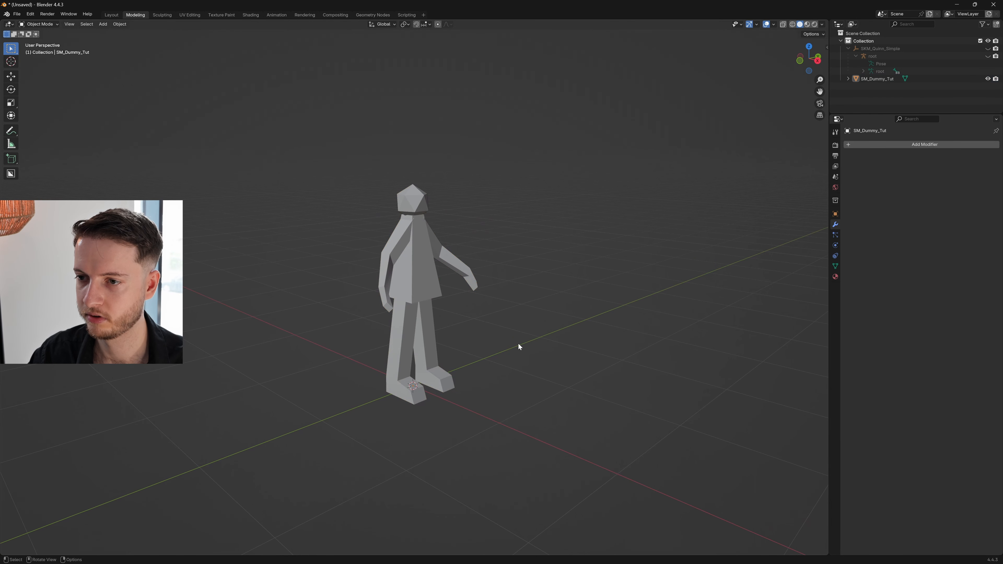
Step: Switch to Unreal Engine and open the Geometry folder inside the project's Tutorial folder
key("alt+Tab")
scroll(38, 510, "down", 2)
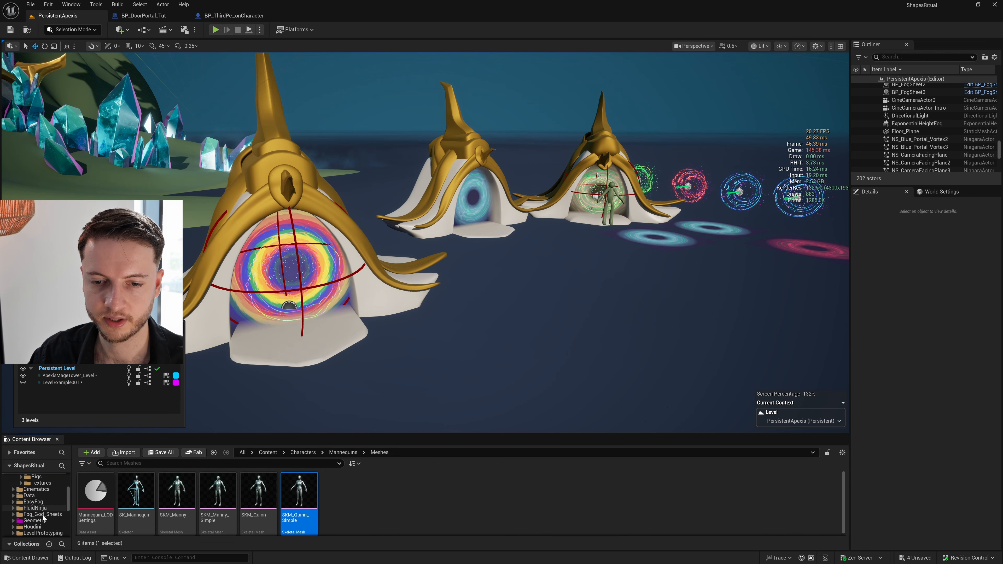
scroll(40, 511, "up", 1)
scroll(40, 515, "up", 4)
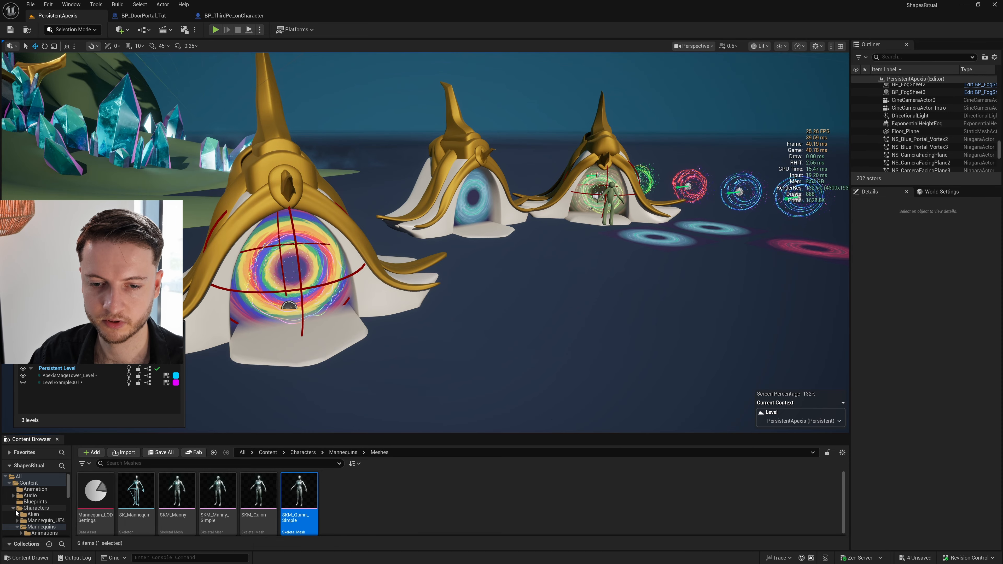
left_click(13, 515)
scroll(26, 516, "down", 3)
scroll(31, 514, "down", 8)
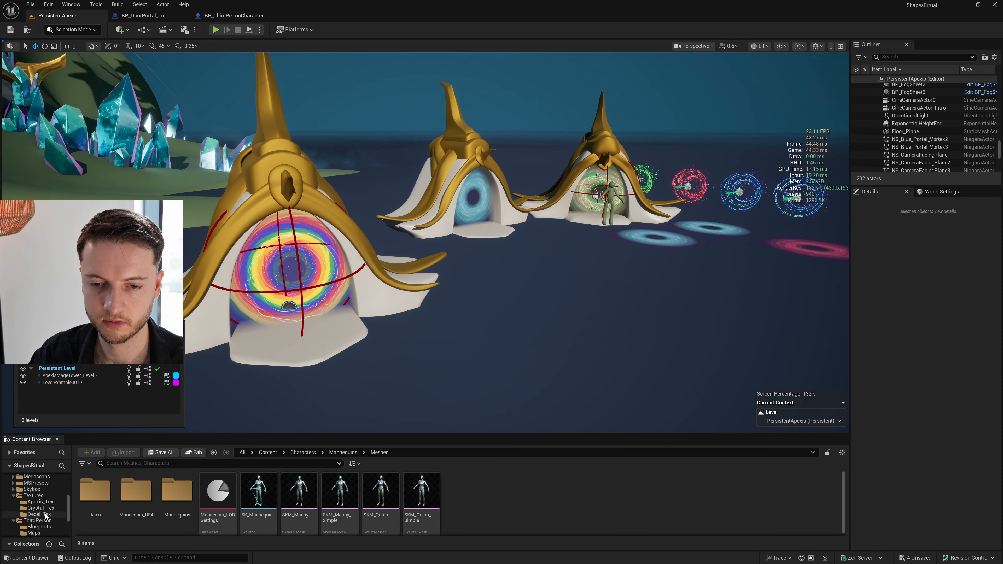
left_click(32, 514)
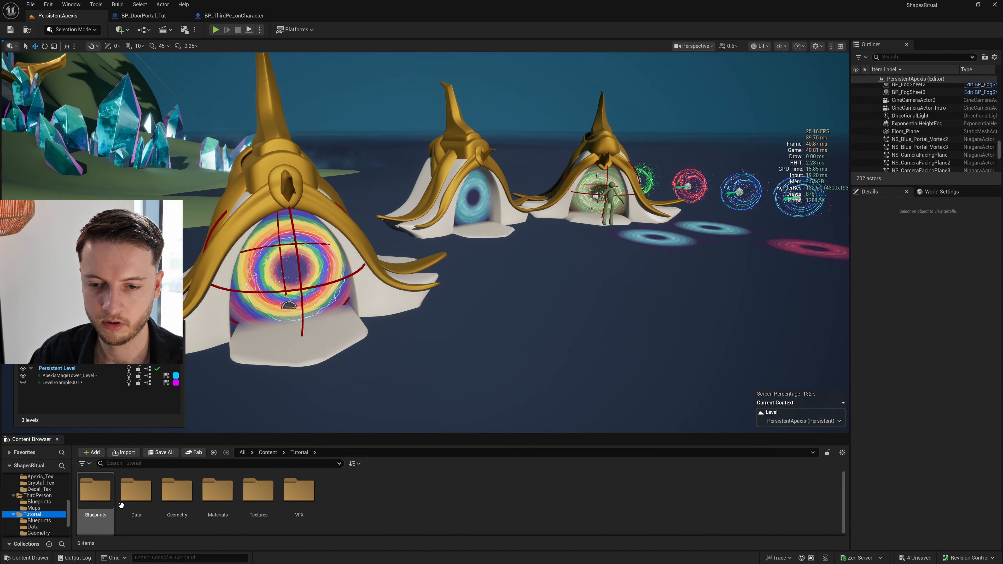
double_click(174, 493)
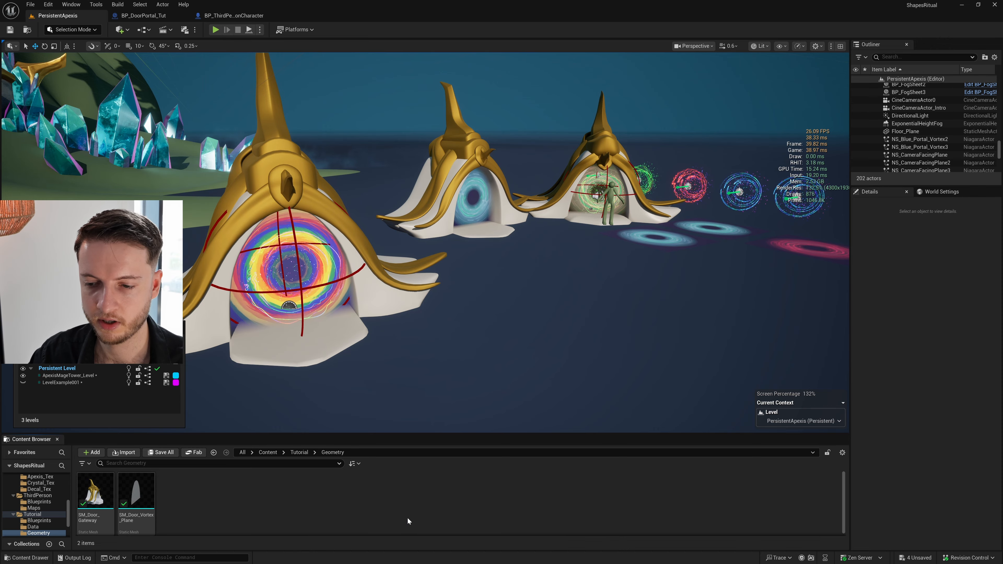
Step: Import SM_Dummy_Tut.fbx into the Geometry folder with material import off
right_click(410, 498)
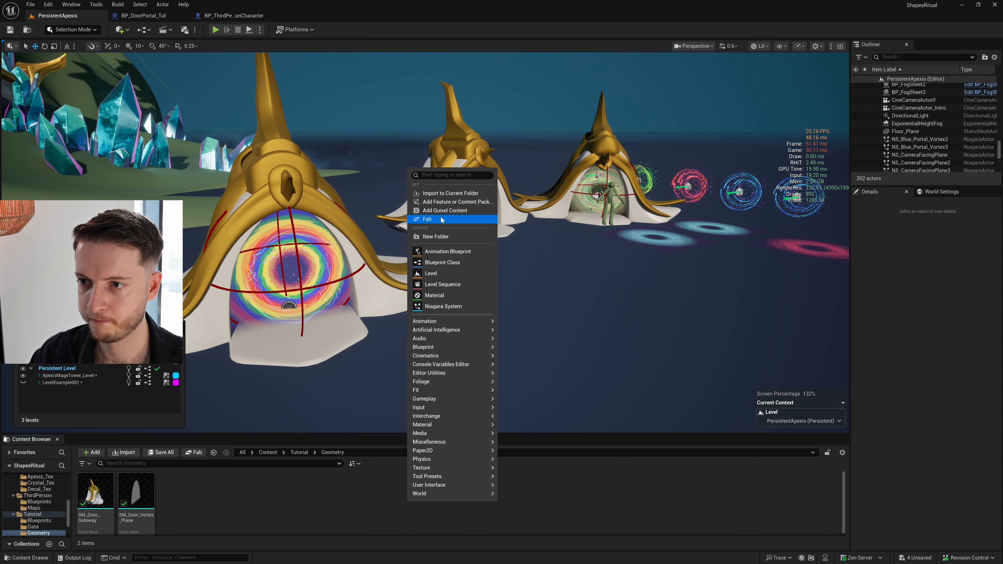
left_click(450, 193)
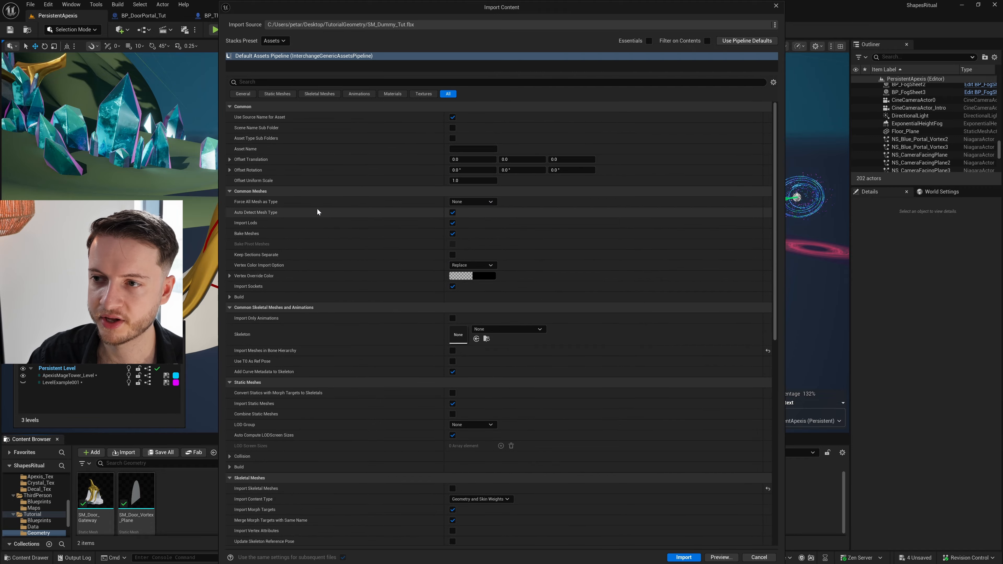
scroll(356, 324, "down", 12)
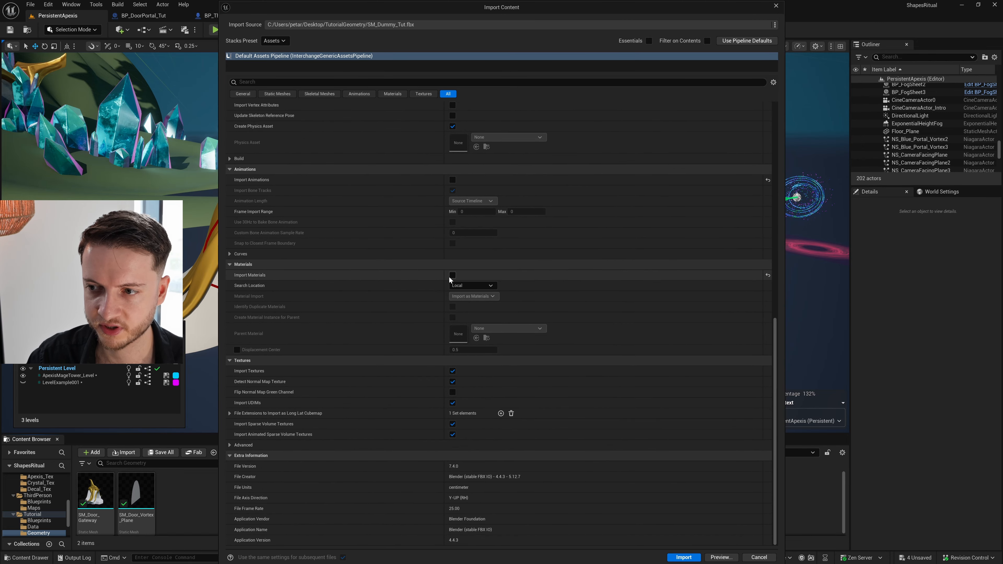
left_click(683, 557)
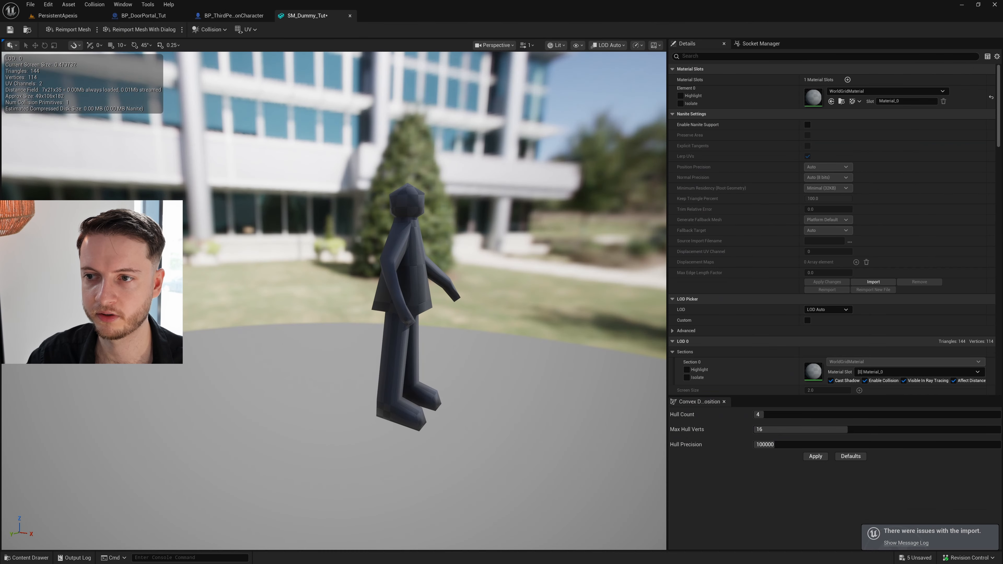
Step: Inspect the imported SM_Dummy_Tut mesh from another angle, save it and return to the PersistentApexis level
key("d")
scroll(355, 277, "down", 1)
right_click_drag(379, 276, 300, 273)
key("a")
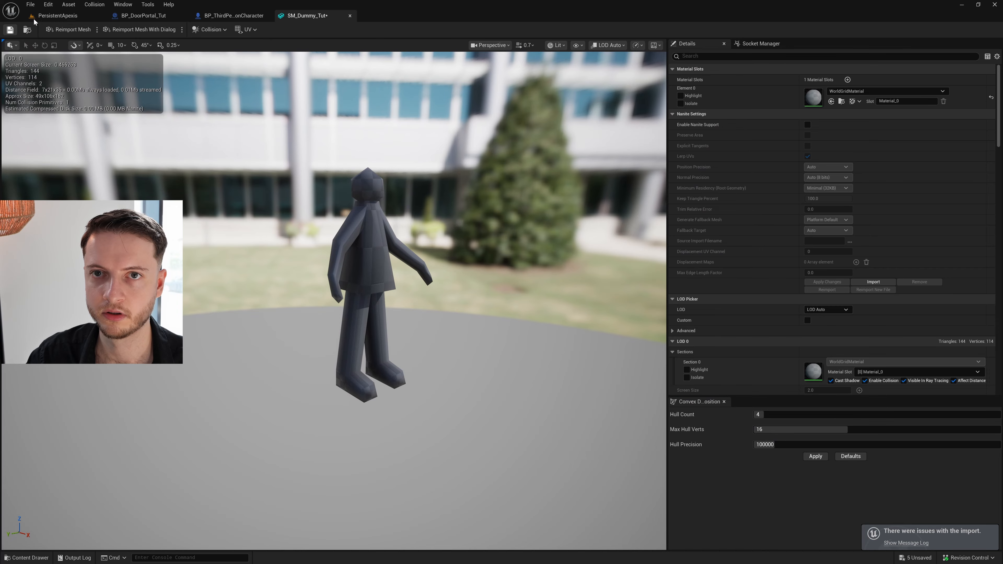
left_click(51, 19)
Step: Select the rainbow BP_DoorPortal_Tut gateway in the level and view its exit location markers
left_click(340, 237)
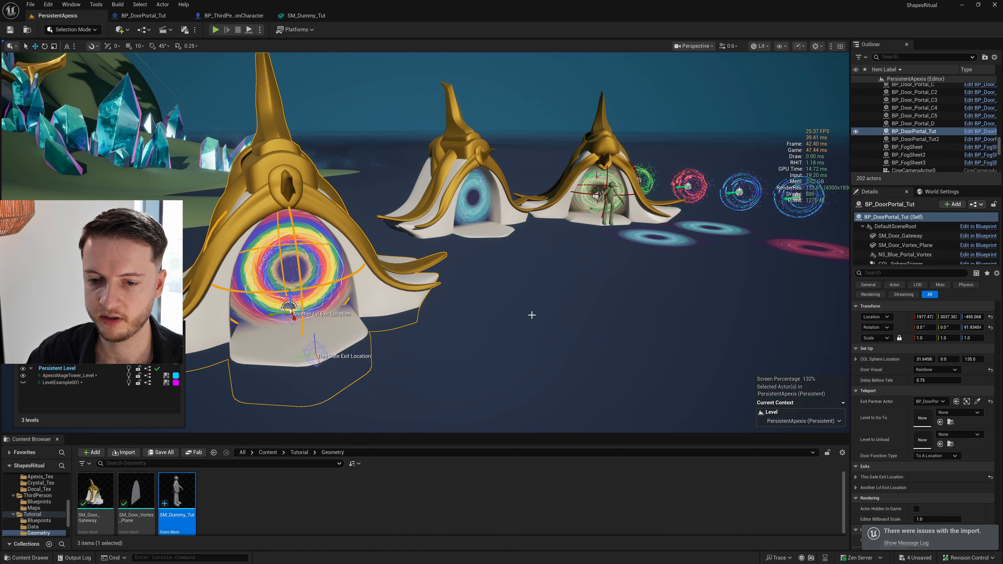
key("a")
mouse_move(530, 314)
right_mouse_down()
mouse_move(494, 315)
mouse_move(522, 312)
right_mouse_up()
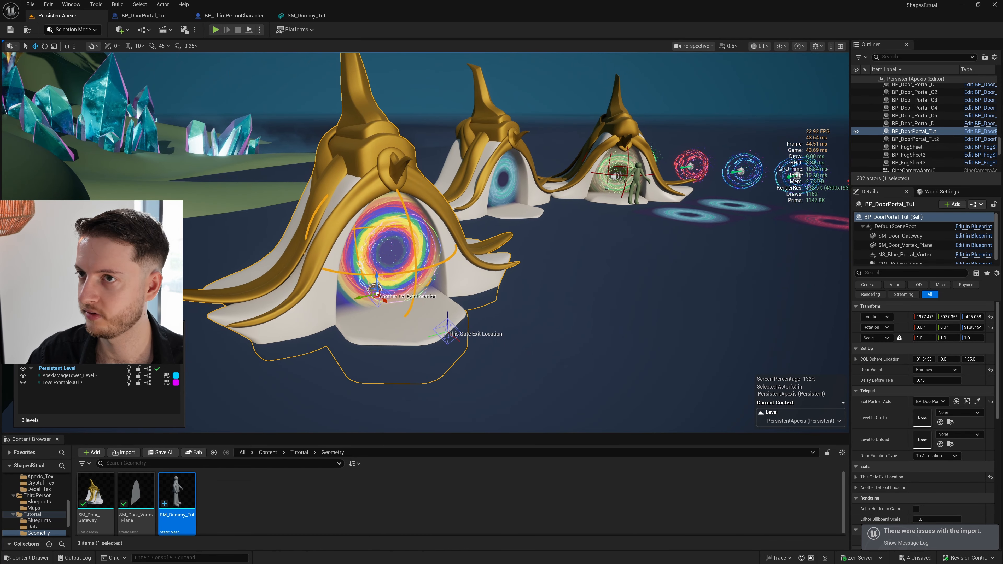
Step: Add the SM_Dummy_Tut mesh as a component of the BP_DoorPortal_Tut blueprint and select it
left_click(155, 16)
scroll(416, 305, "up", 1)
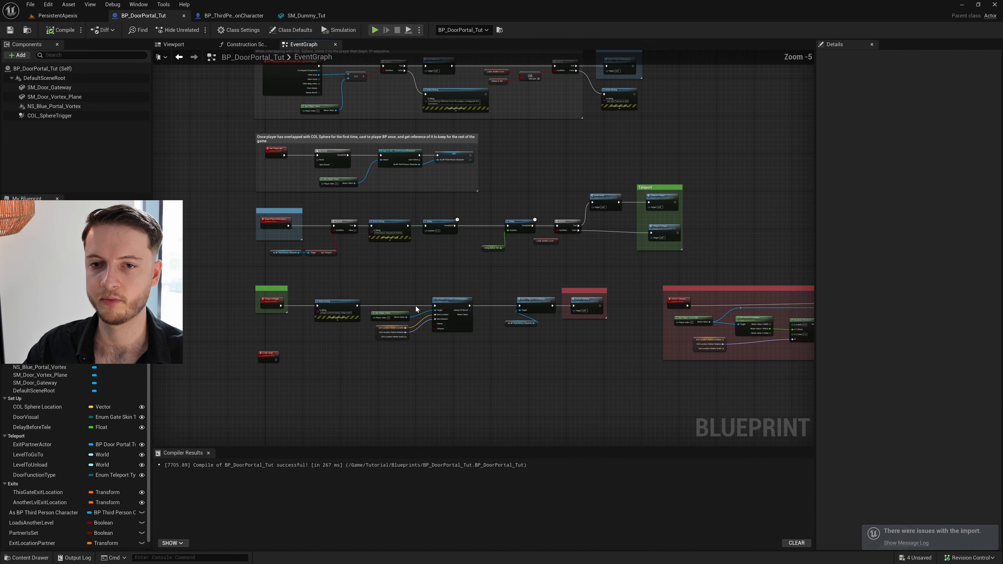
left_click(178, 44)
left_click(97, 16)
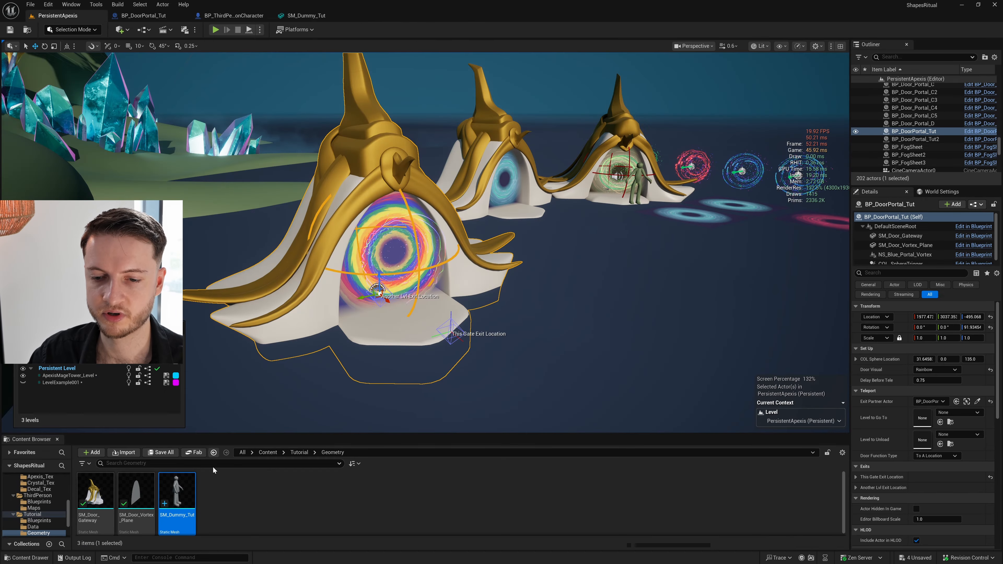
left_click_drag(130, 16, 40, 77)
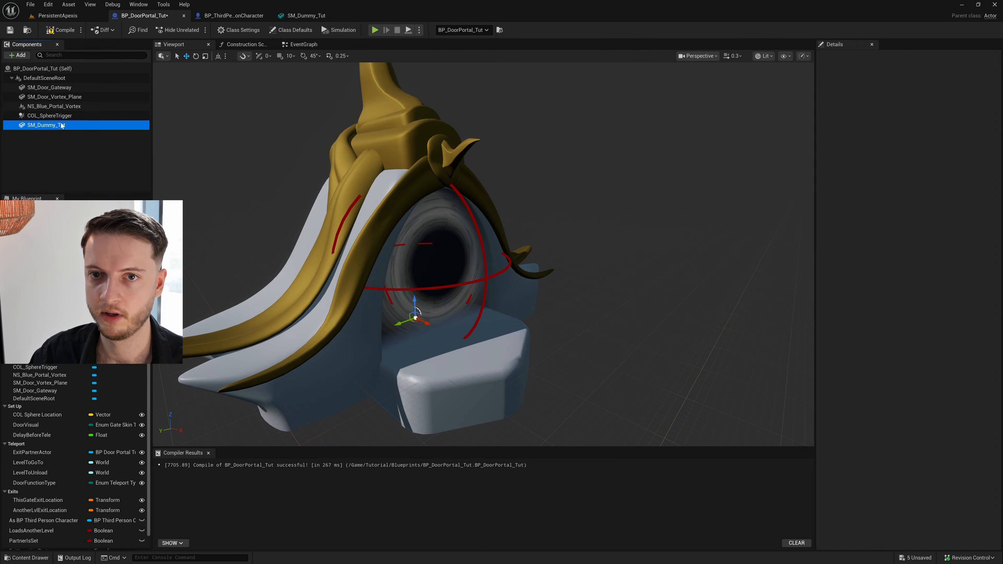
left_click(62, 125)
Step: Set the SM_Dummy_Tut component's mobility to Static and compile the blueprint
left_click(904, 165)
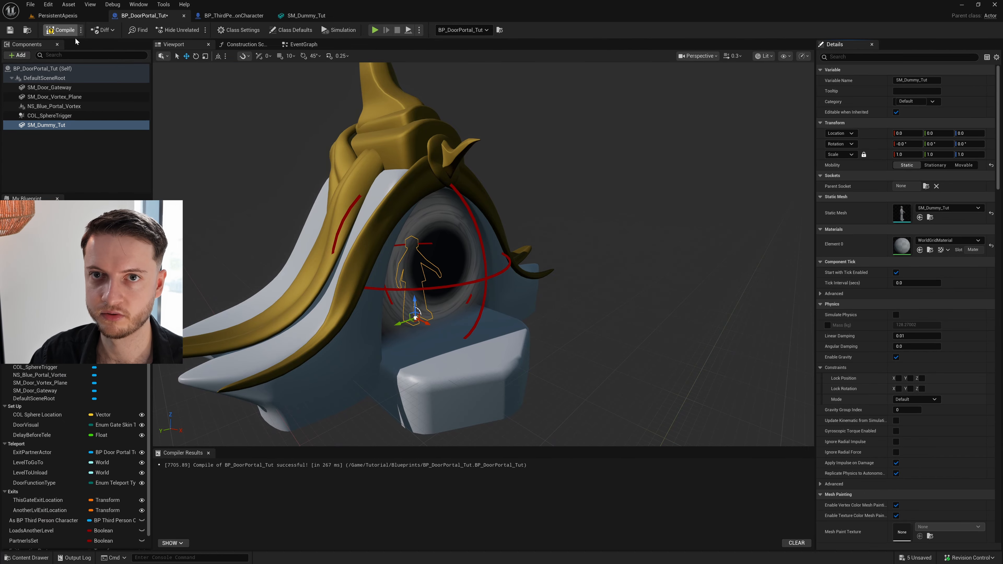
left_click(60, 30)
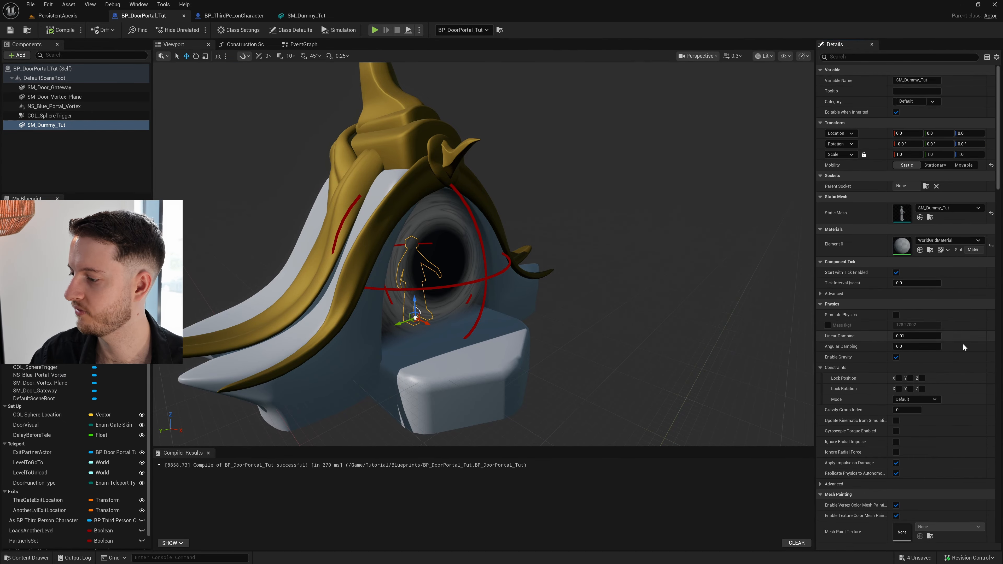
scroll(962, 343, "down", 2)
Step: Open the SM_Dummy_Tut mesh asset and set its collision preset to NoCollision
left_click(58, 15)
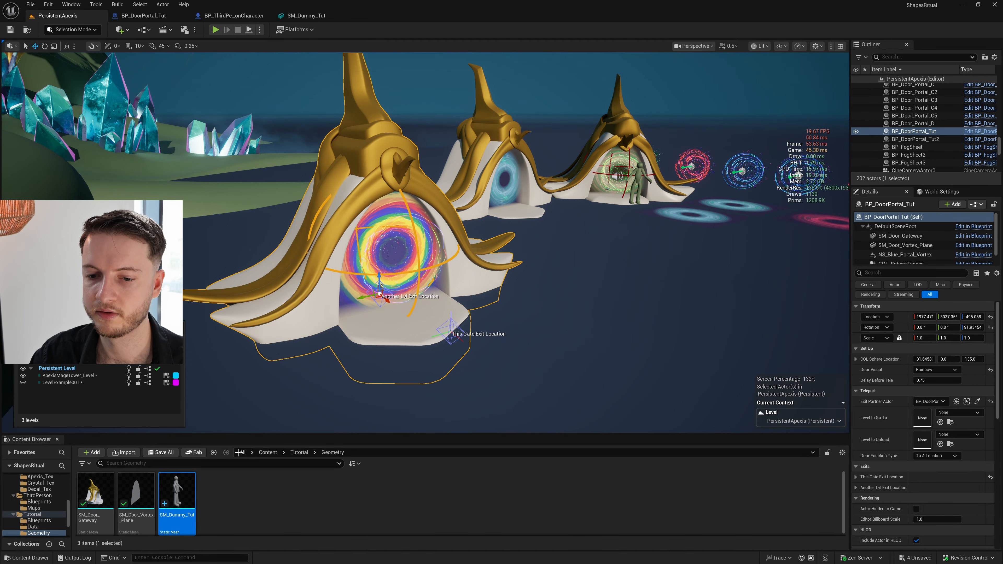
double_click(178, 490)
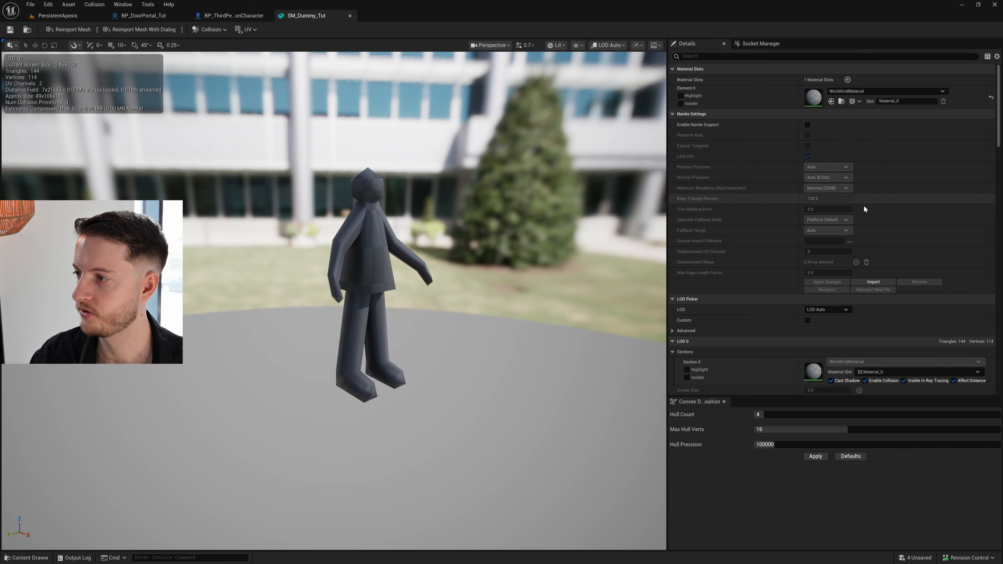
scroll(912, 262, "down", 15)
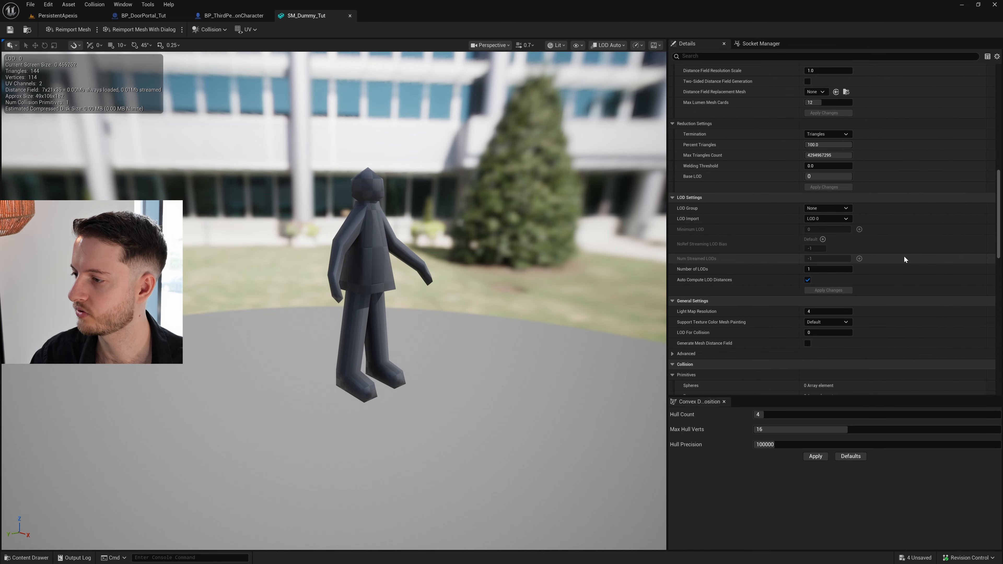
scroll(882, 258, "down", 15)
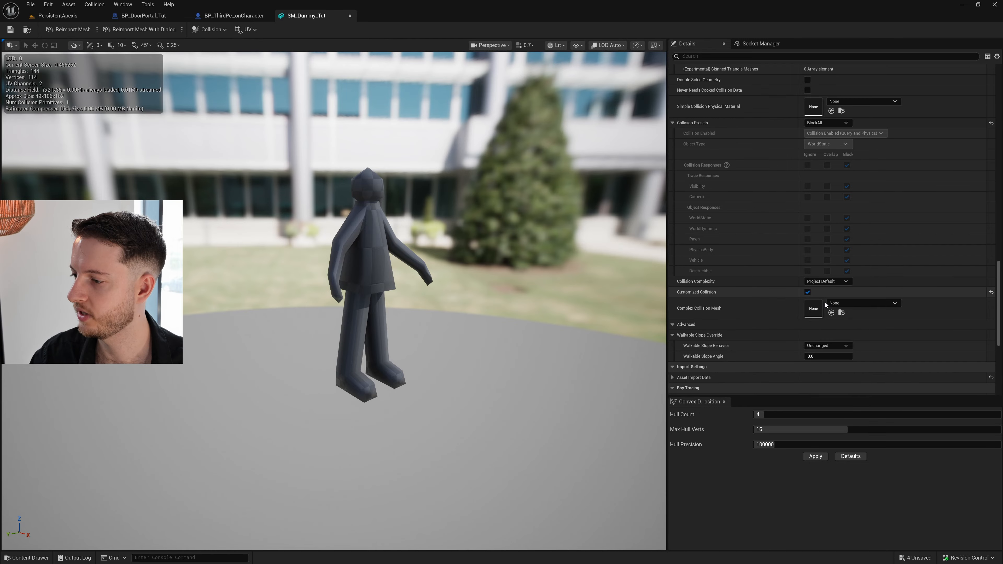
scroll(827, 279, "up", 4)
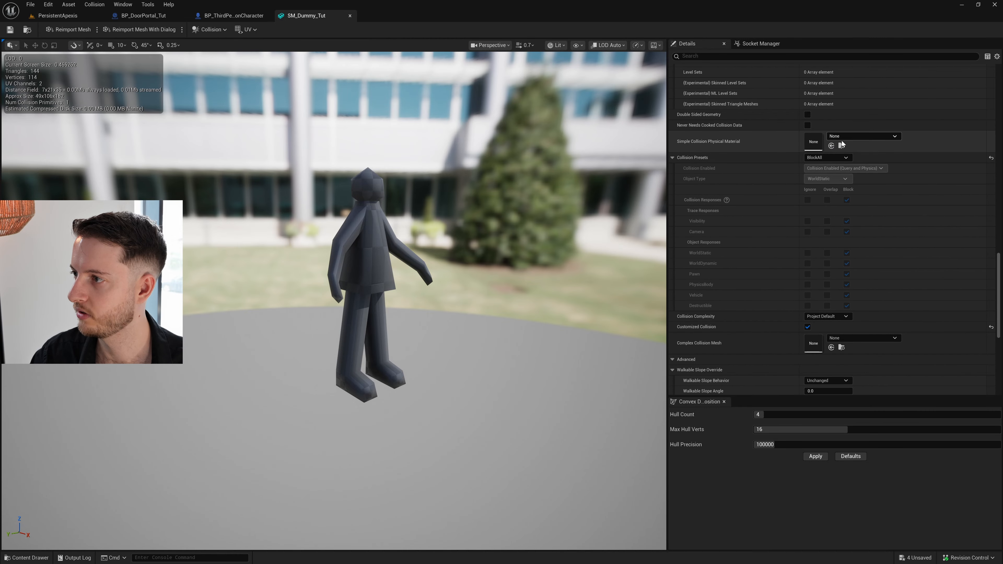
left_click(825, 157)
left_click(824, 172)
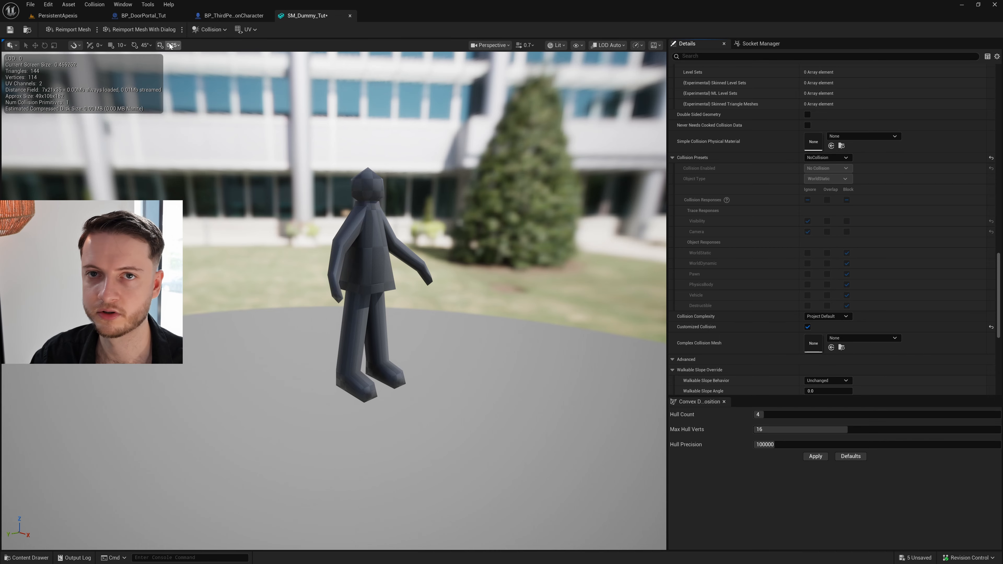
Step: Set the SM_Dummy_Tut component's collision preset to NoCollision in BP_DoorPortal_Tut and save the blueprint
left_click(65, 16)
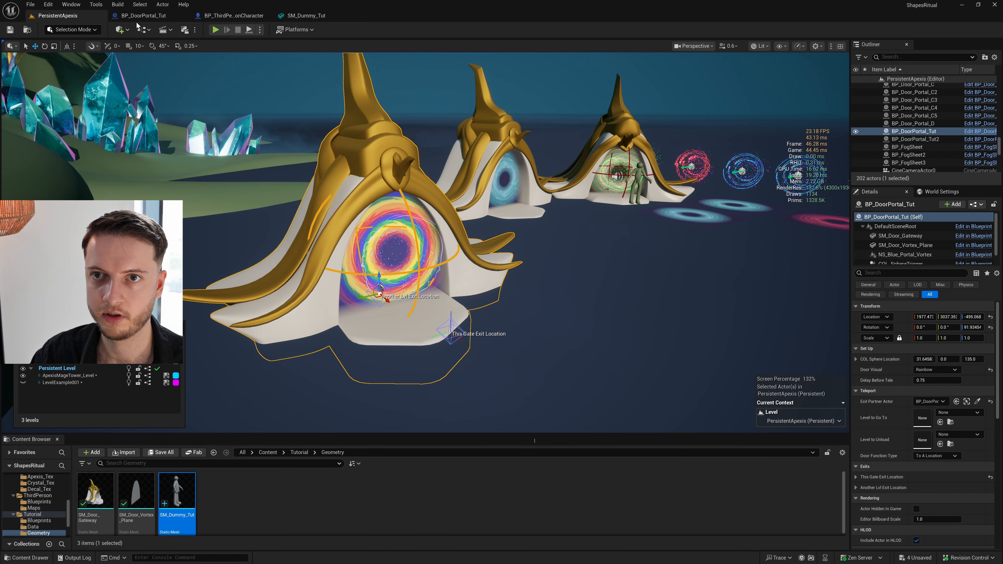
left_click(138, 17)
left_click(85, 126)
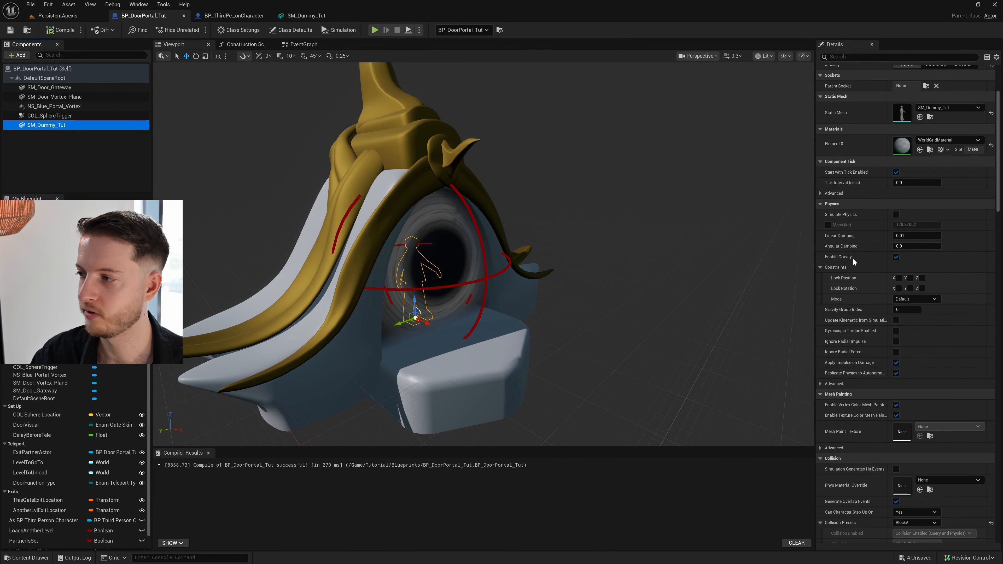
scroll(937, 300, "down", 10)
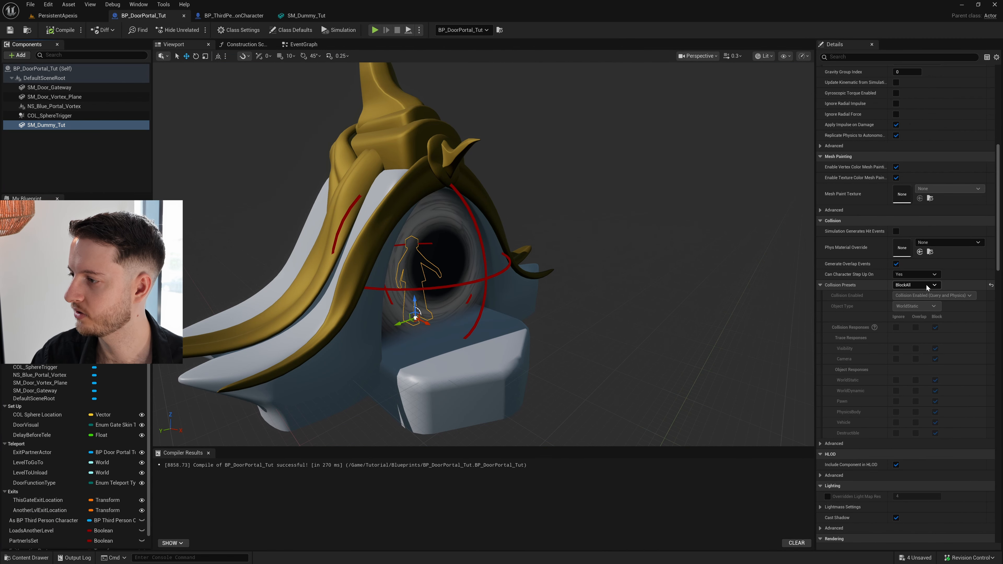
left_click(912, 285)
left_click(906, 307)
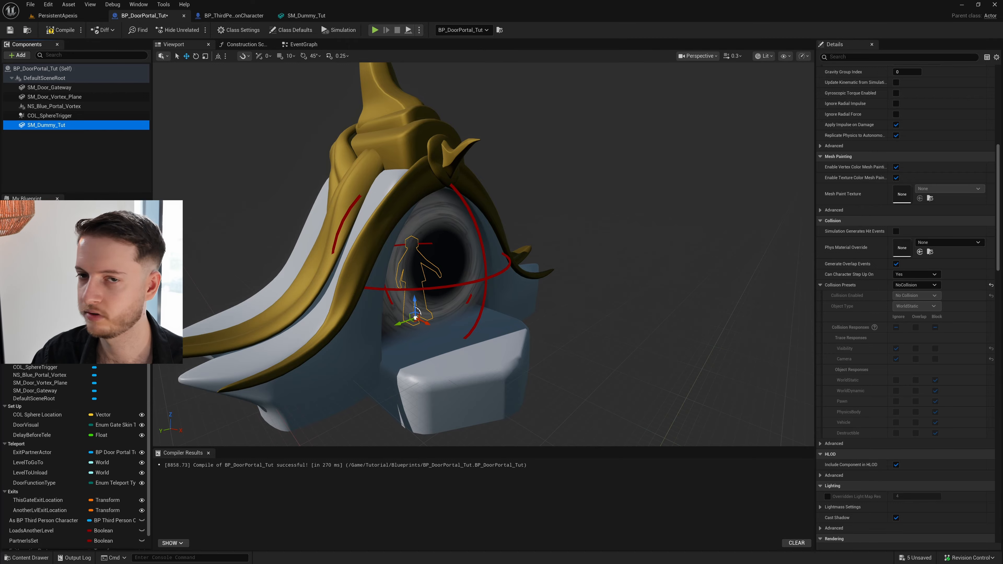
key("ctrl+s")
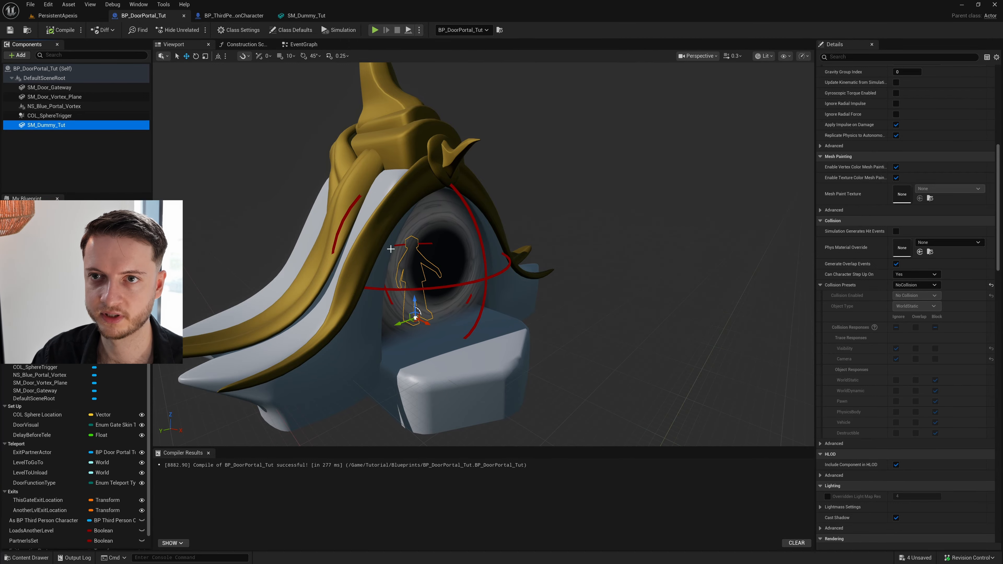
Step: Open the Construction Script graph of BP_DoorPortal_Tut at its first node groups
left_click(245, 44)
scroll(438, 231, "down", 4)
right_click_drag(318, 263, 556, 270)
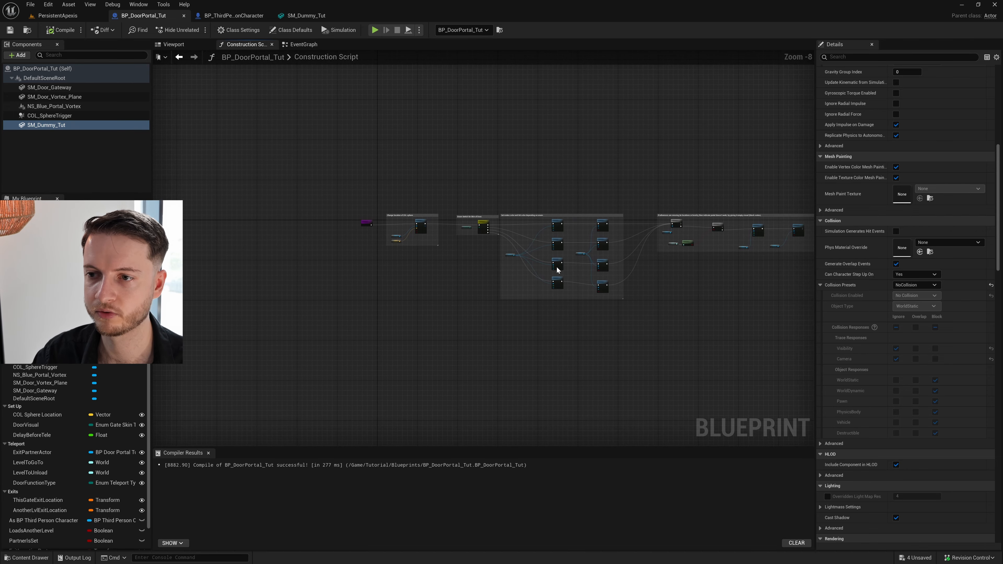
scroll(556, 270, "up", 1)
scroll(444, 273, "up", 3)
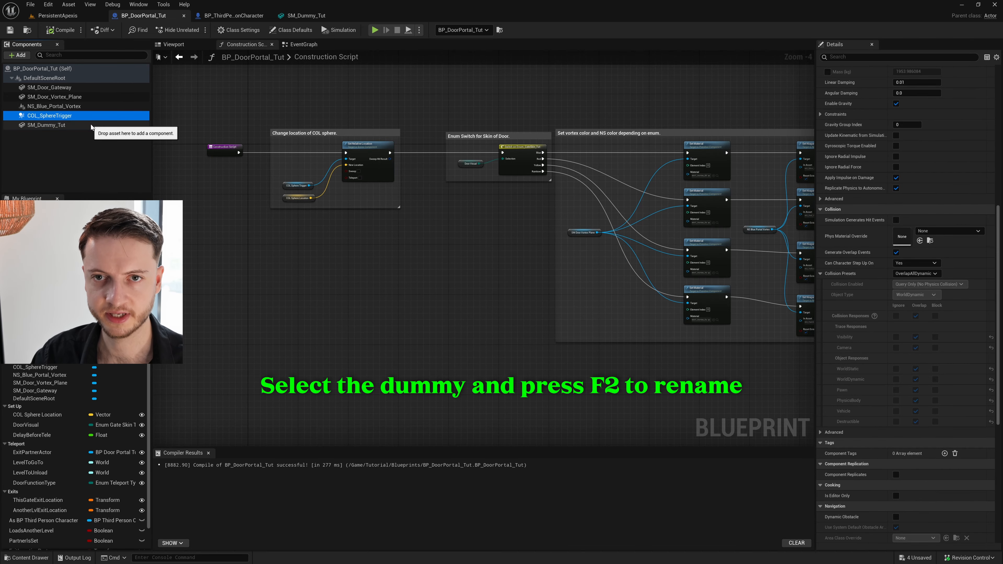
Step: Rename the SM_Dummy_Tut component to PlayerPointVizOne
key("F2")
type("Pla")
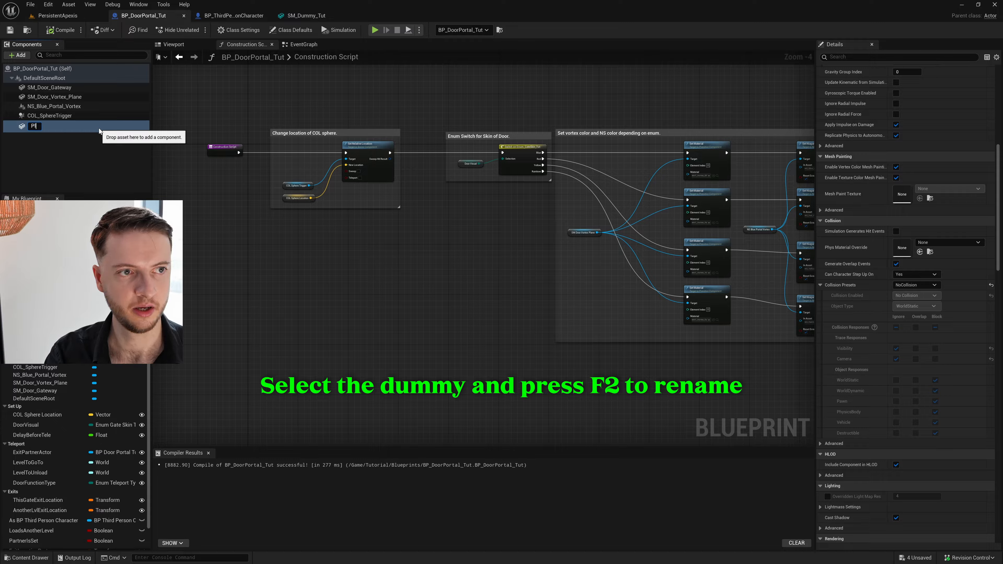
key("BackSpace")
key("BackSpace")
key("BackSpace")
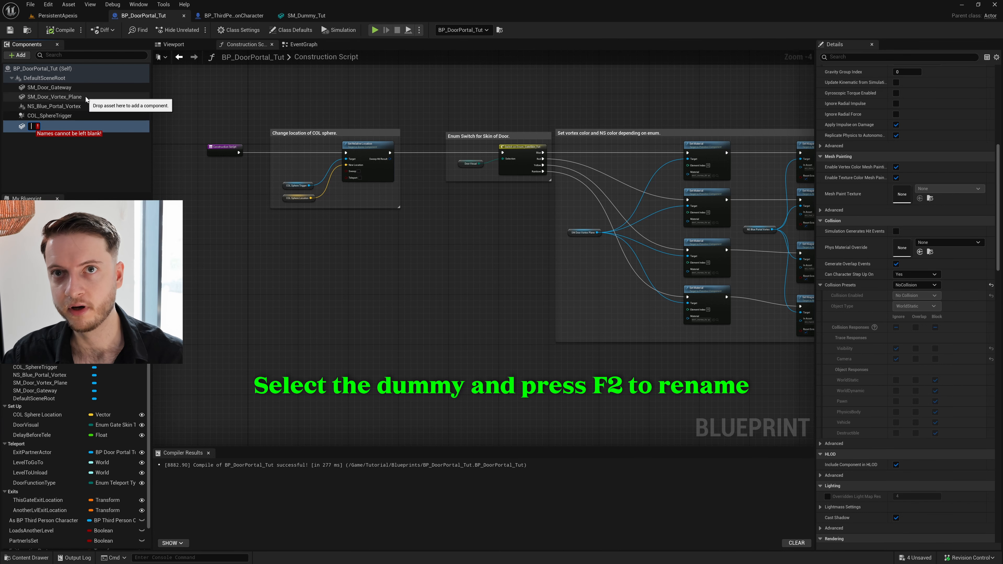
type("Player")
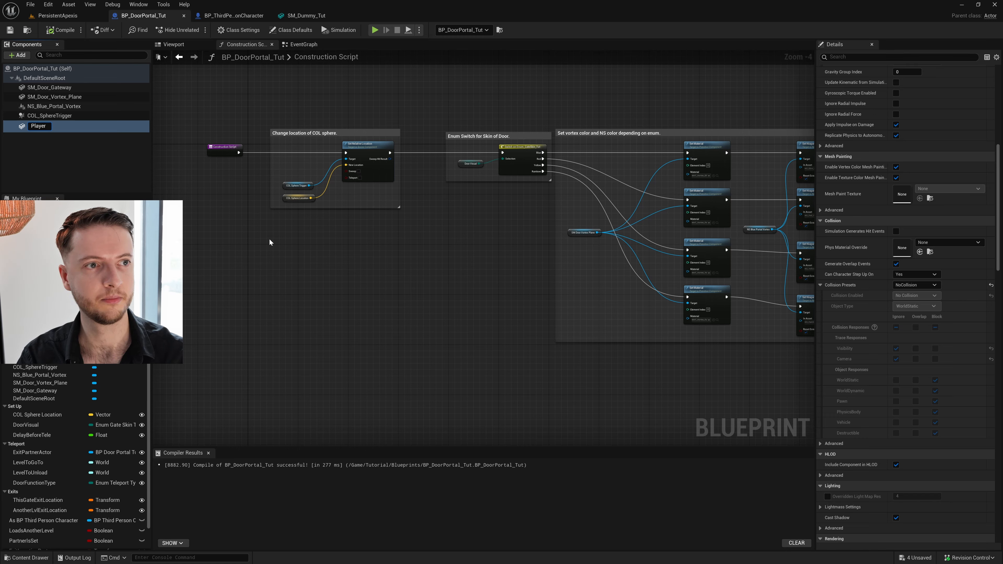
type("T")
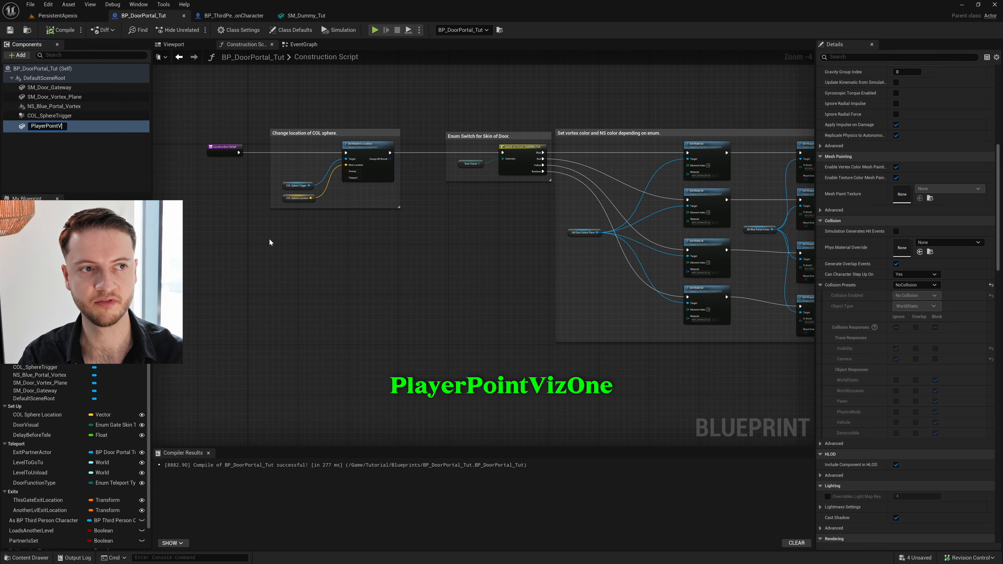
key("Return")
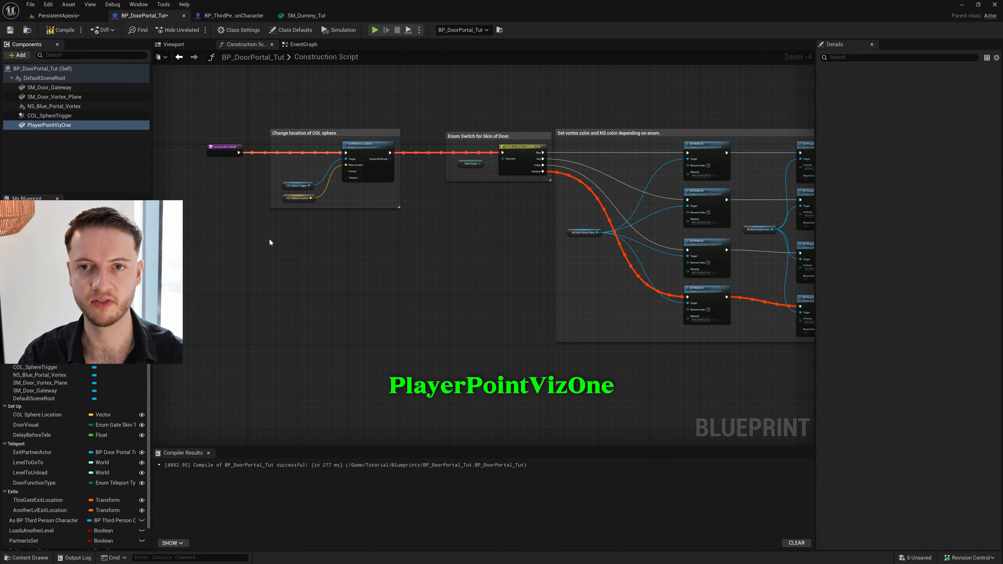
Step: Duplicate the PlayerPointVizOne component and name the copy PlayerPointVizTwo
left_click(84, 126)
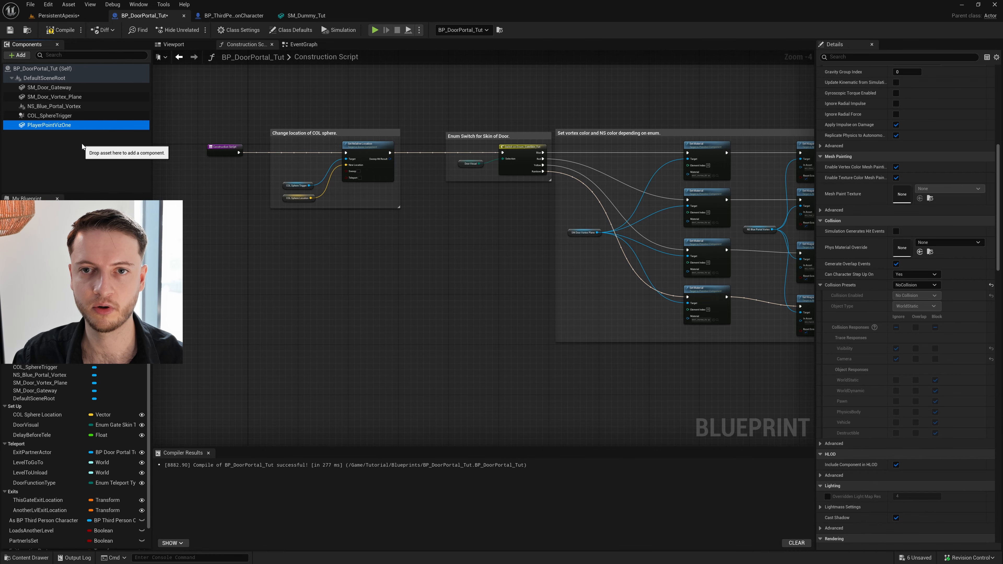
key("ctrl+d")
type("PlayerPointVizTwo")
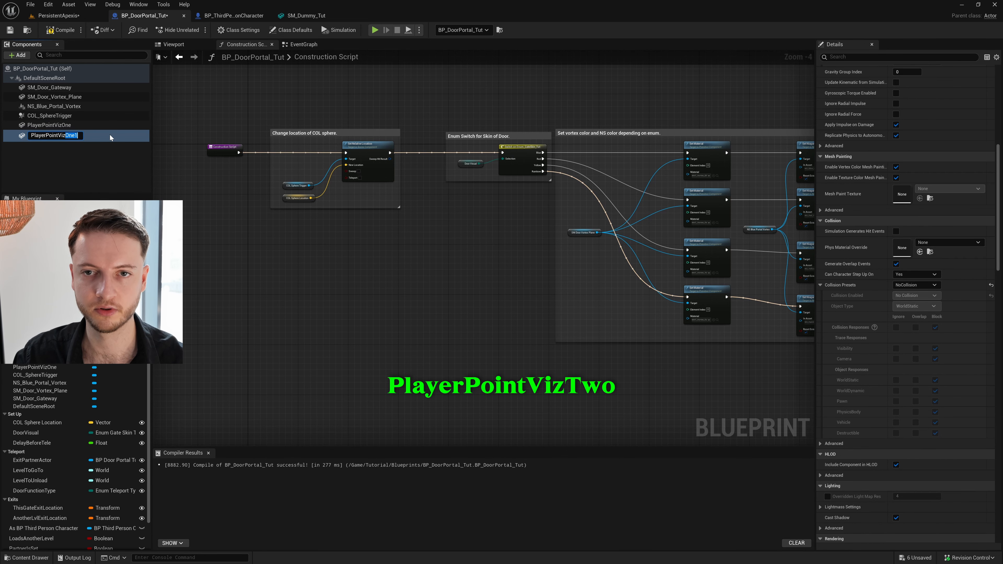
key("Return")
Step: Place a reference to the PlayerPointVizOne component in the Construction Script, below the COL sphere group
left_click_drag(79, 125, 288, 262)
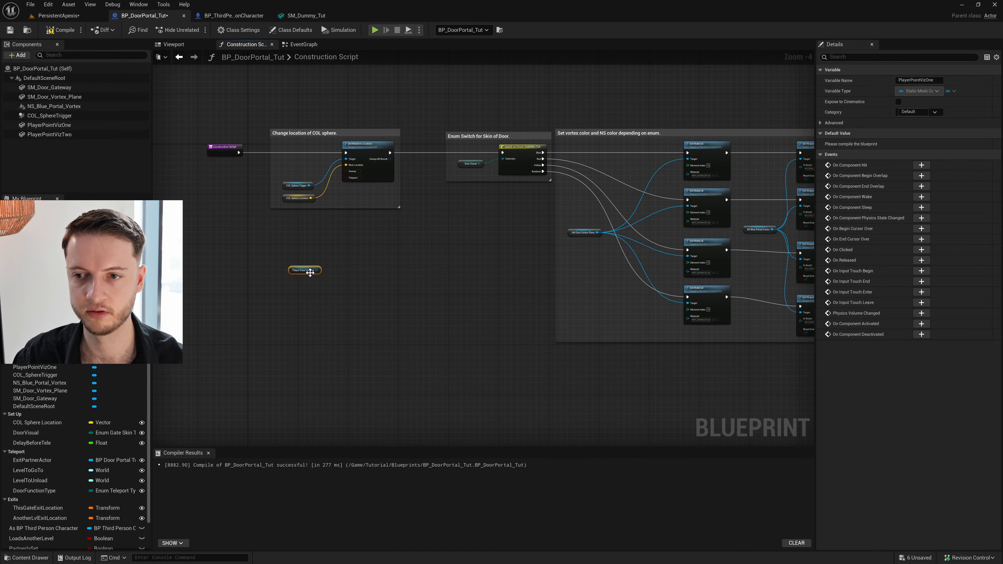
right_click_drag(288, 262, 329, 268)
scroll(330, 146, "up", 1)
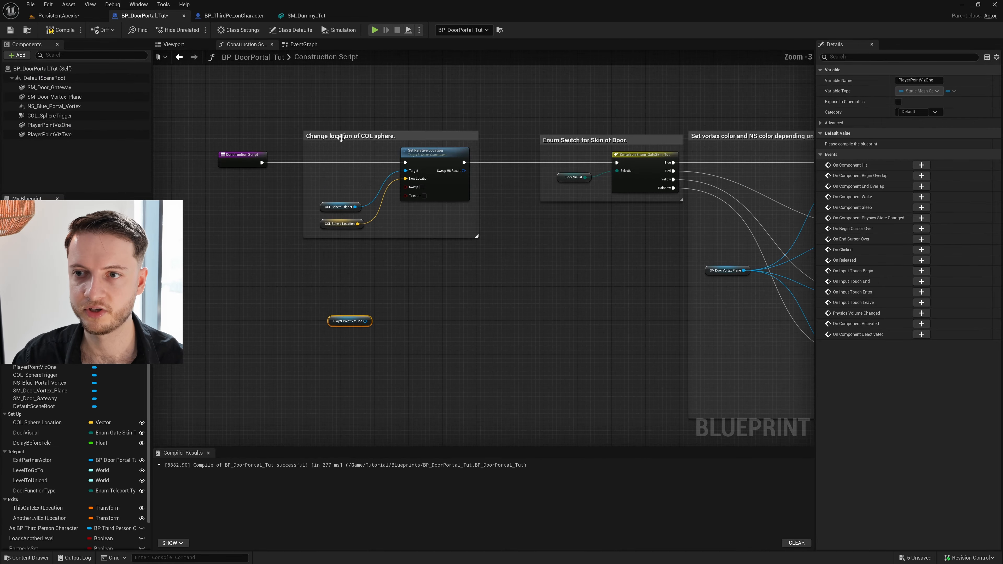
Step: Shift the door skin enum switch and all following node groups away from the COL sphere group to open a gap
scroll(494, 220, "down", 4)
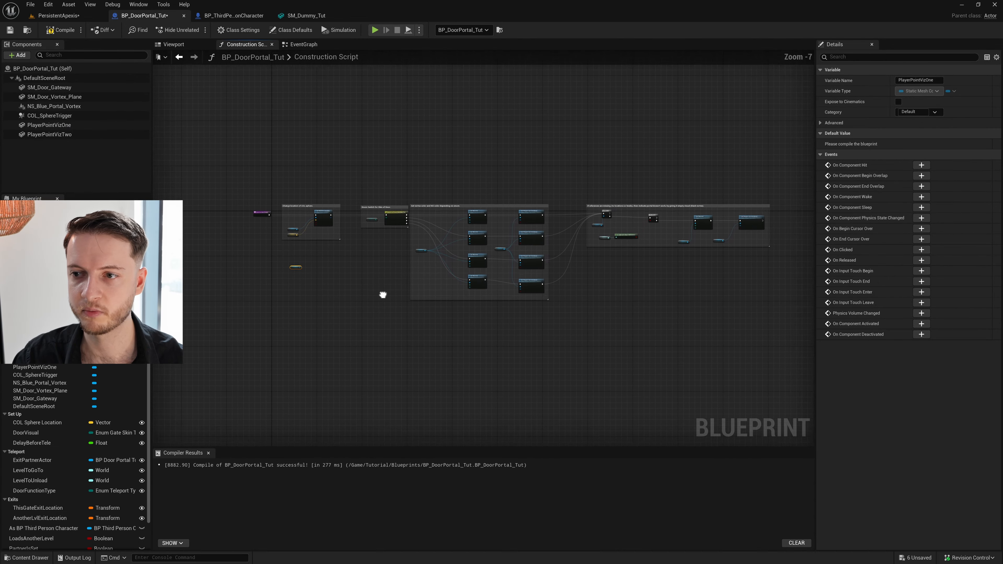
left_click_drag(348, 323, 695, 193)
left_click_drag(364, 217, 451, 215)
scroll(337, 228, "up", 3)
right_click_drag(337, 229, 464, 217)
left_click(428, 308)
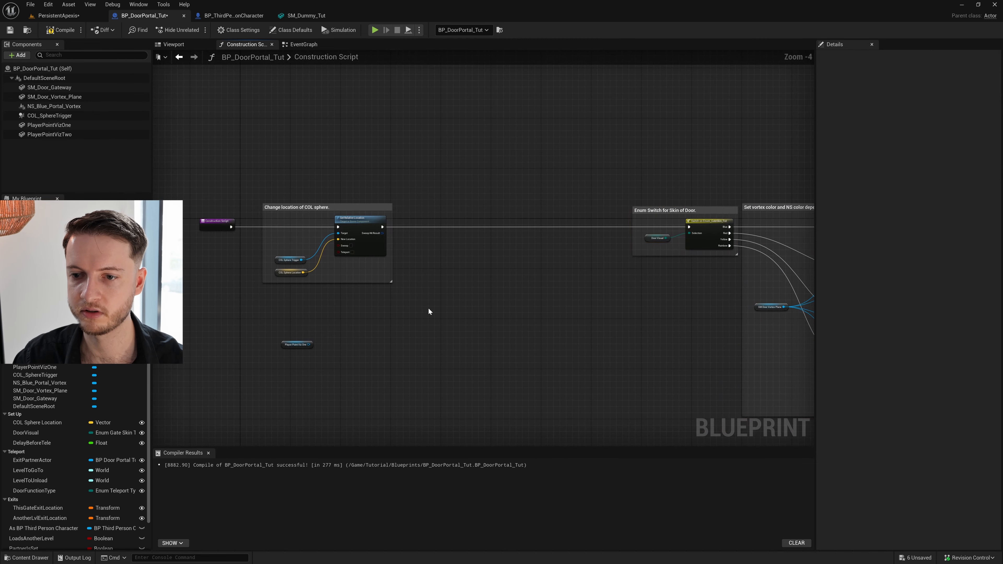
Step: Move the Player Point Viz One node into the gap and add a Set Relative Location And Rotation node targeting it
left_click(294, 347)
left_click_drag(294, 347, 297, 348)
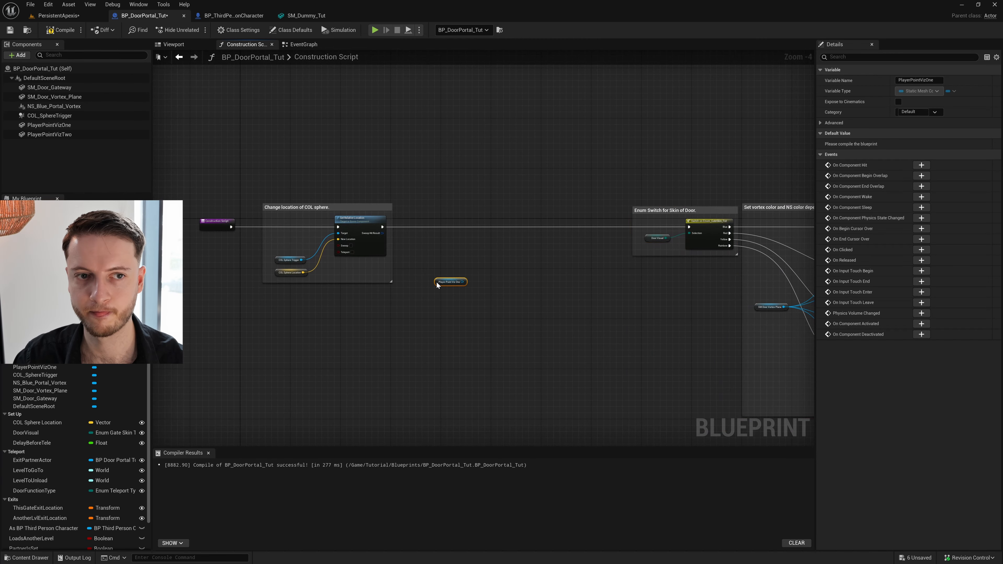
scroll(437, 285, "up", 2)
left_click_drag(475, 289, 501, 251)
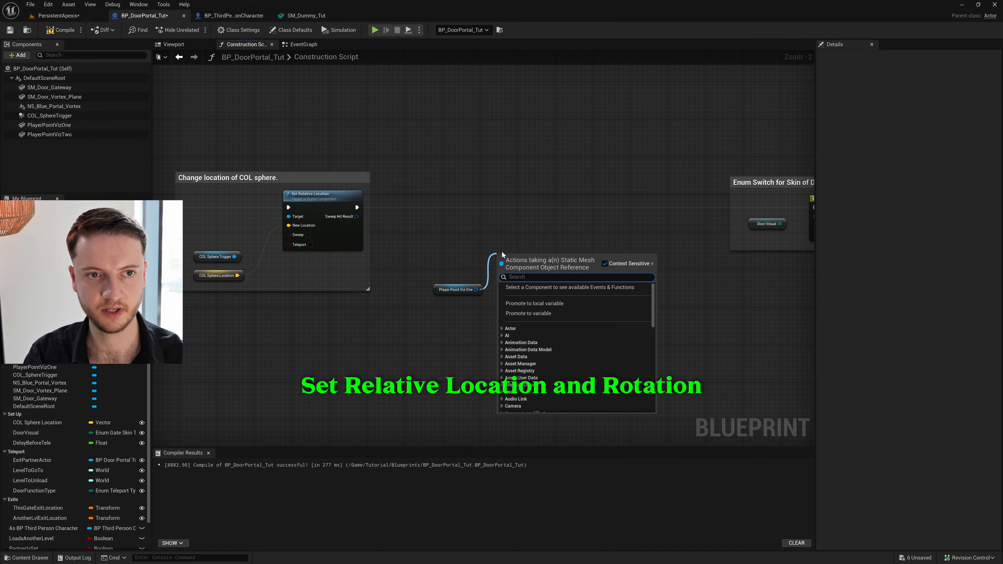
type("set relative location")
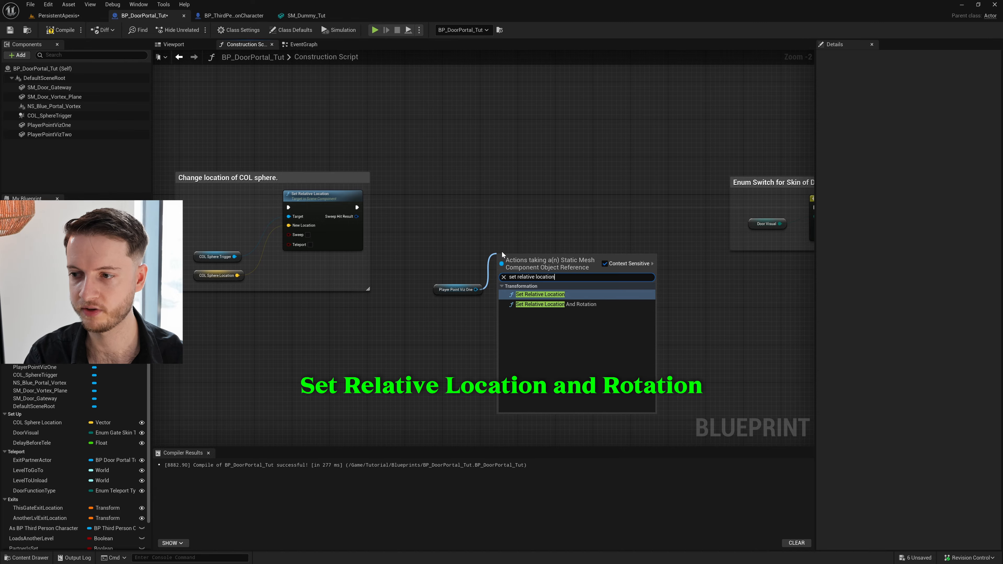
key("Down")
key("Return")
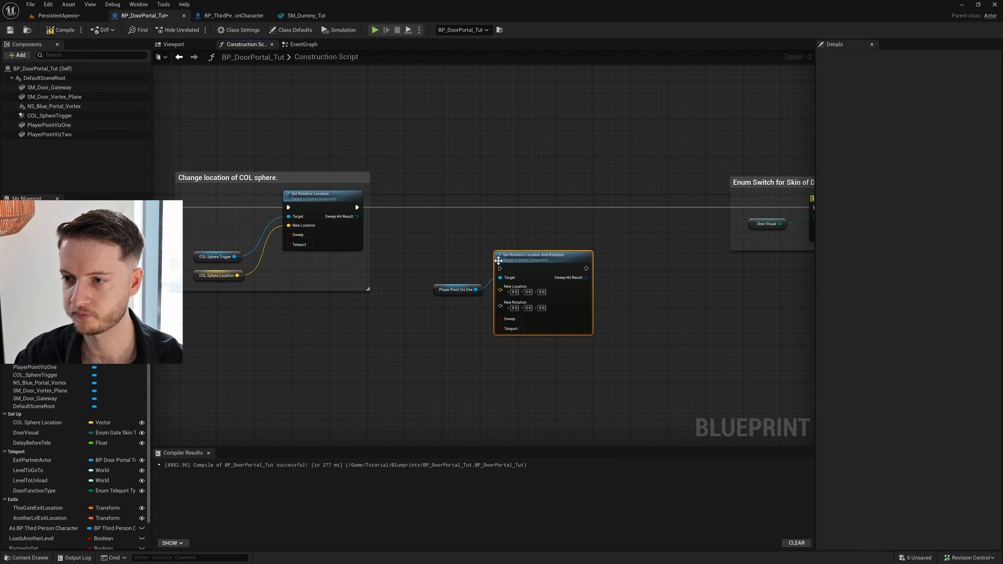
Step: Connect Set Relative Location And Rotation after the COL sphere's Set Relative Location and align it with its Player Point Viz One node
left_click_drag(500, 268, 360, 209)
left_click_drag(526, 265, 535, 204)
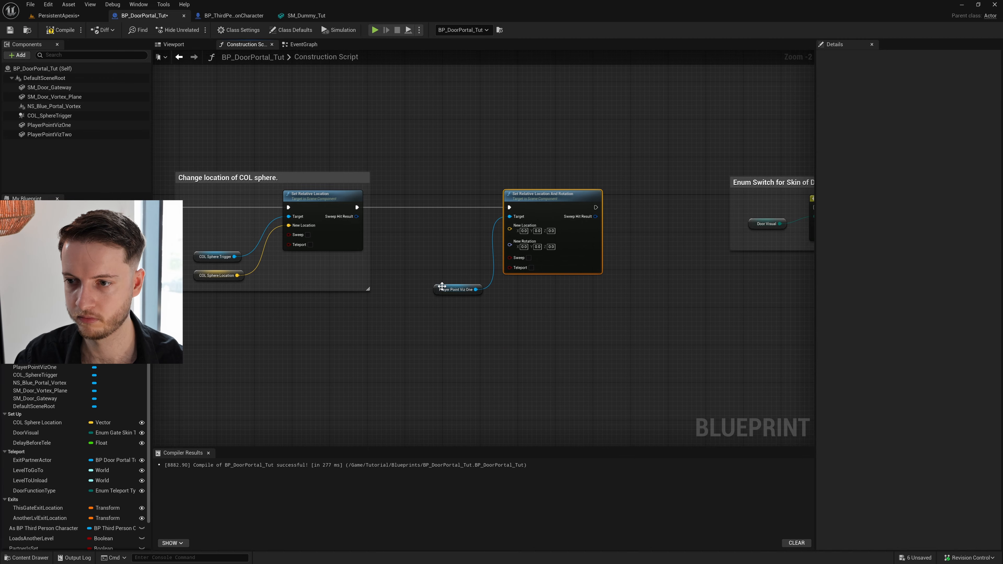
left_click_drag(442, 286, 441, 226)
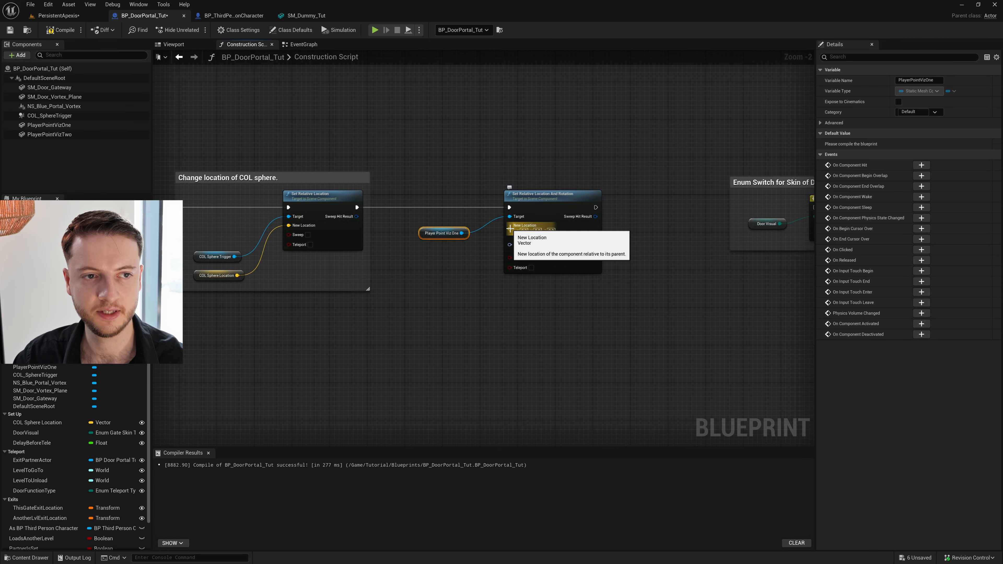
Step: Add a getter for ThisGateExitLocation below Player Point Viz One and split its struct pin
scroll(57, 474, "down", 3)
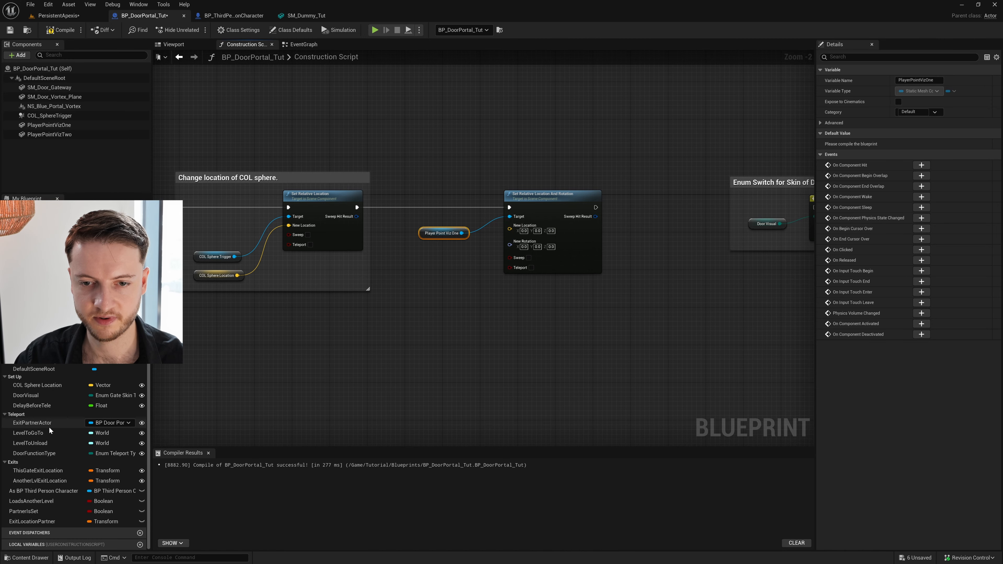
left_click_drag(38, 470, 430, 284)
left_click(449, 297)
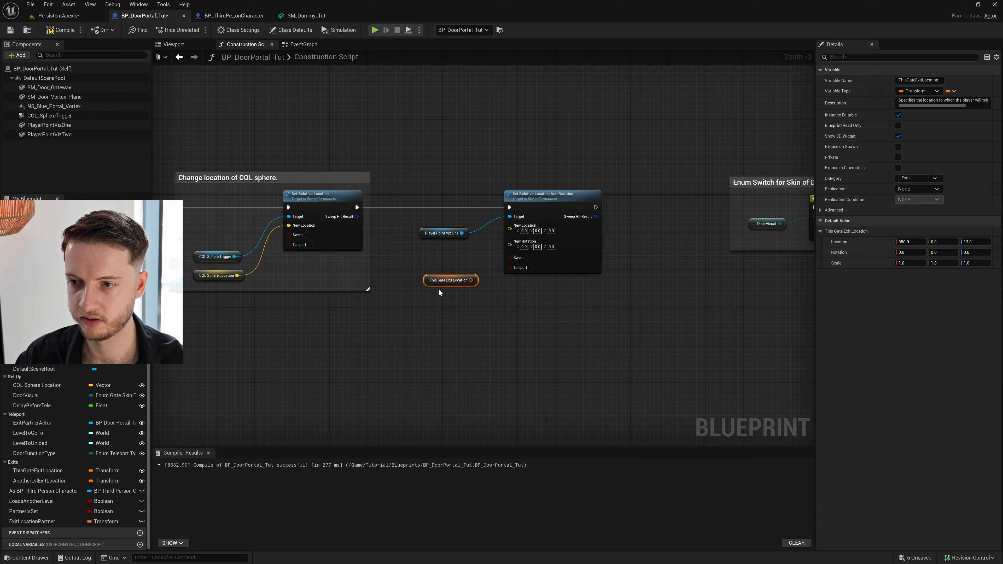
right_click(449, 281)
left_click(502, 323)
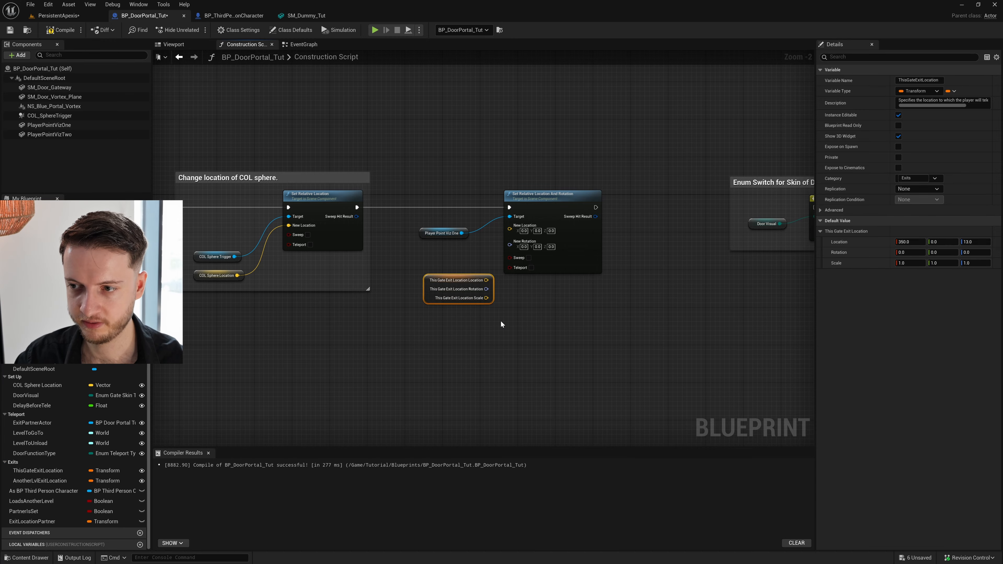
Step: Wire This Gate Exit Location's location and rotation into New Location and New Rotation, tidy the getter's placement and compile the blueprint
left_click_drag(488, 288, 509, 244)
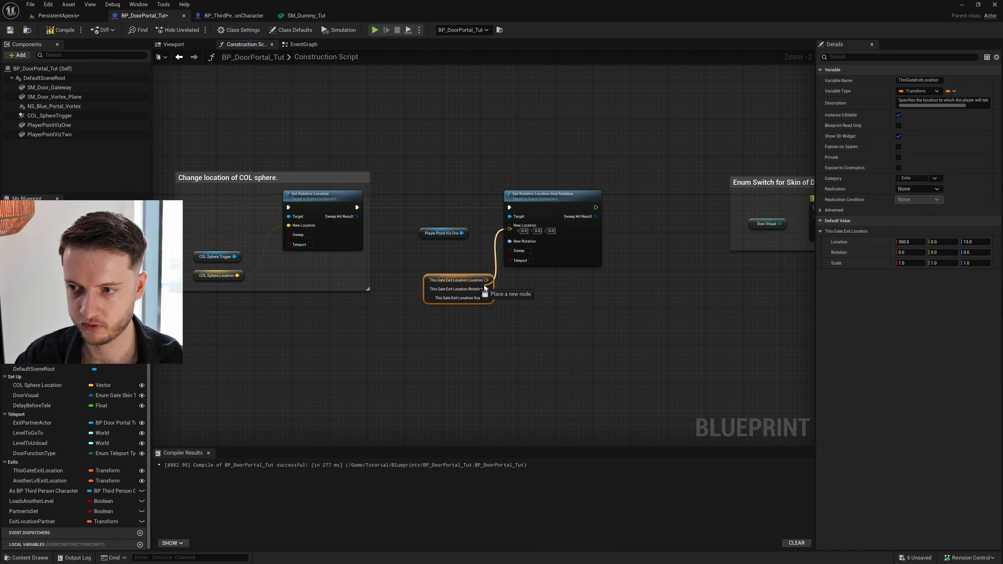
left_click_drag(488, 280, 487, 280)
left_click_drag(426, 276, 417, 250)
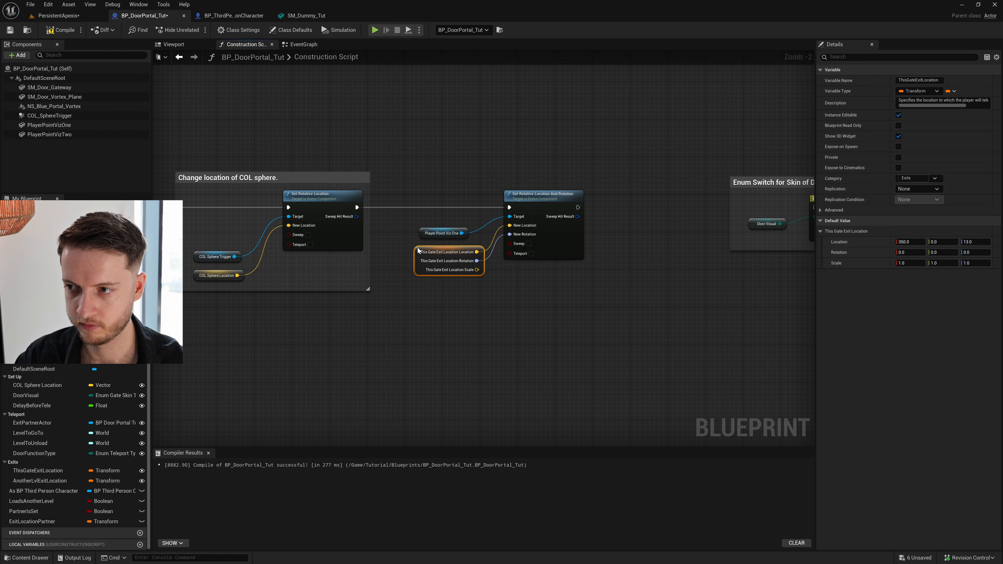
left_click(60, 30)
Step: Duplicate the Player Point Viz One, exit location and Set Relative Location And Rotation nodes, and connect the copy's execution after the original
right_click_drag(561, 301, 489, 279)
left_click_drag(484, 295, 406, 139)
key("ctrl+c")
key("ctrl+v")
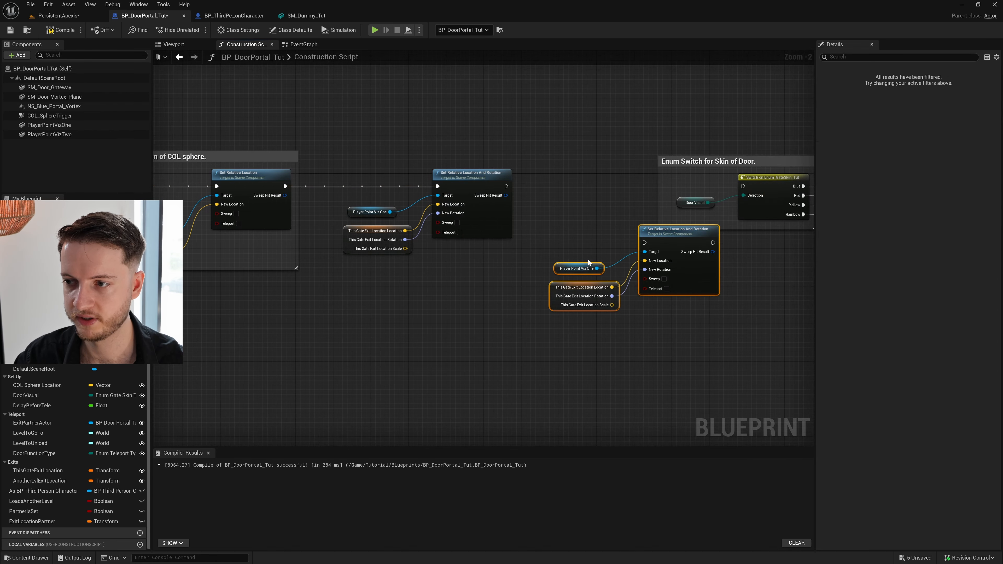
left_click_drag(661, 235, 595, 243)
left_click(576, 213)
left_click_drag(506, 185, 579, 253)
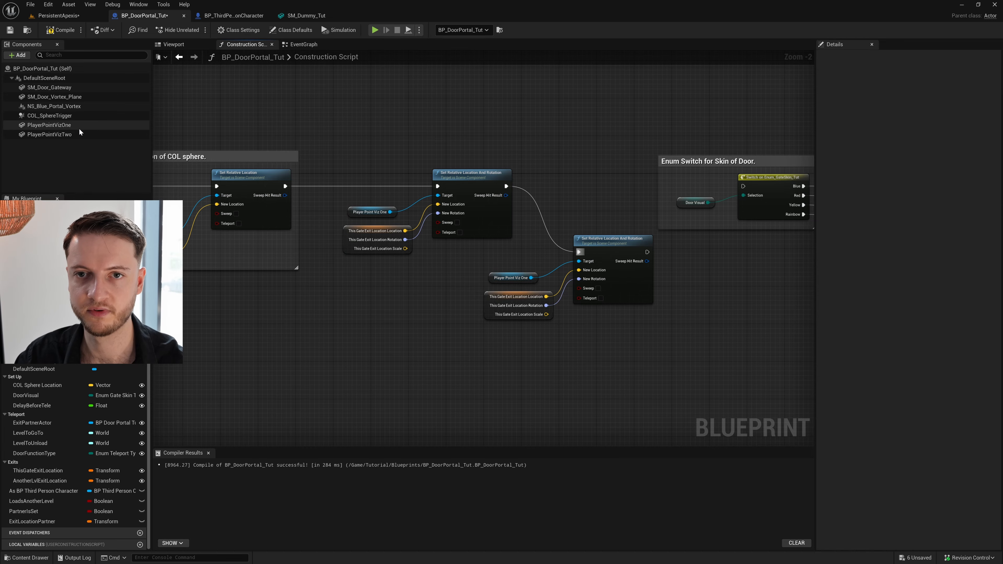
Step: Replace the copied Player Point Viz One target with a reference to PlayerPointVizTwo
left_click(56, 134)
left_click_drag(355, 252, 579, 261)
left_click(524, 281)
key("Delete")
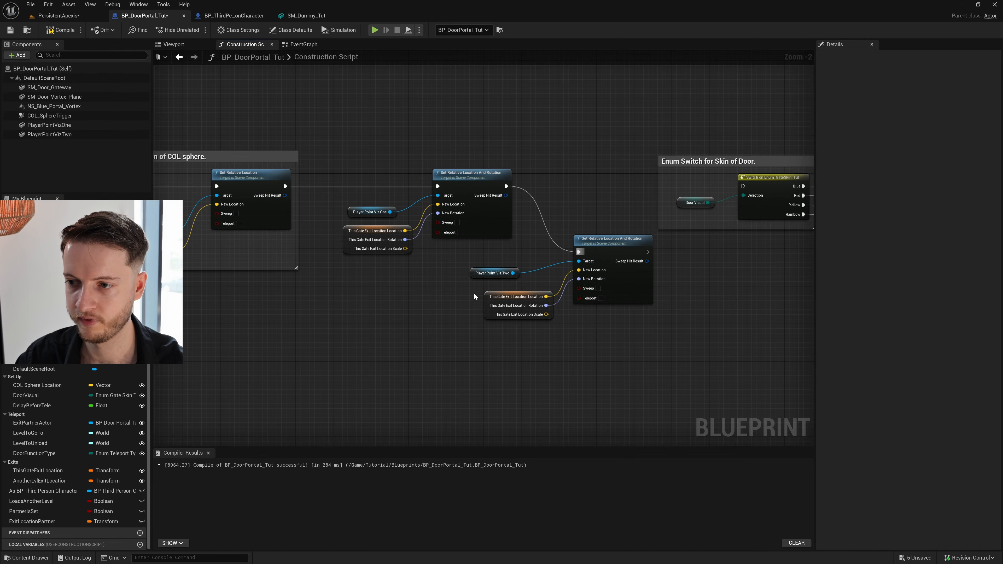
Step: Replace the copied This Gate Exit Location node with an AnotherLvlExitLocation getter and split its struct pin
left_click_drag(456, 295, 490, 339)
key("Delete")
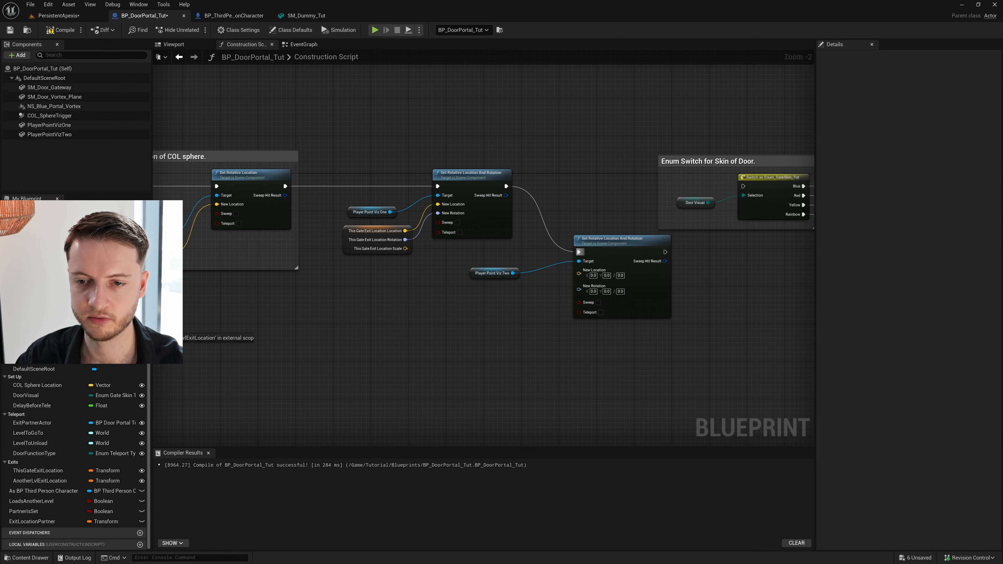
left_click_drag(55, 482, 492, 307)
left_click(484, 323)
right_click(492, 306)
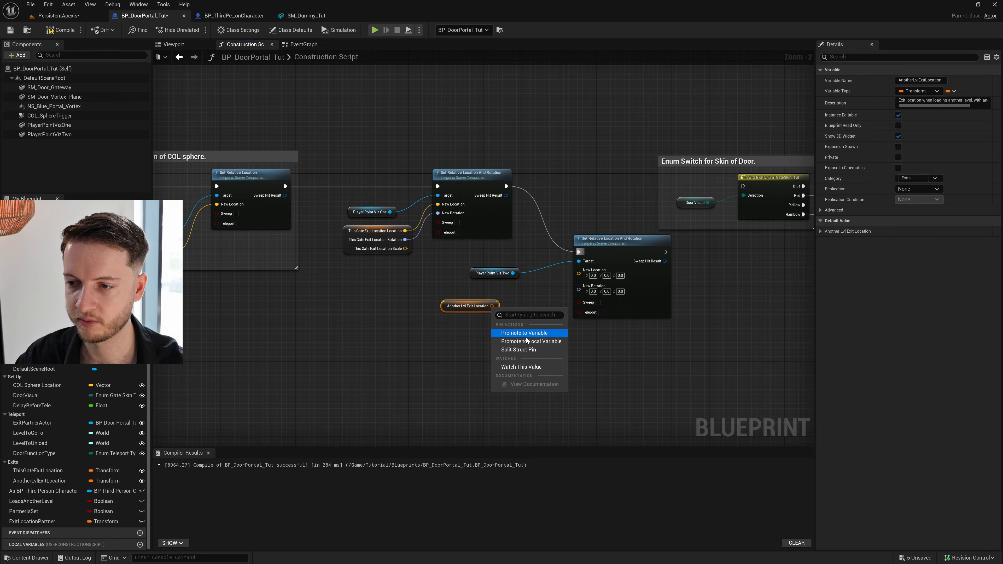
left_click(519, 350)
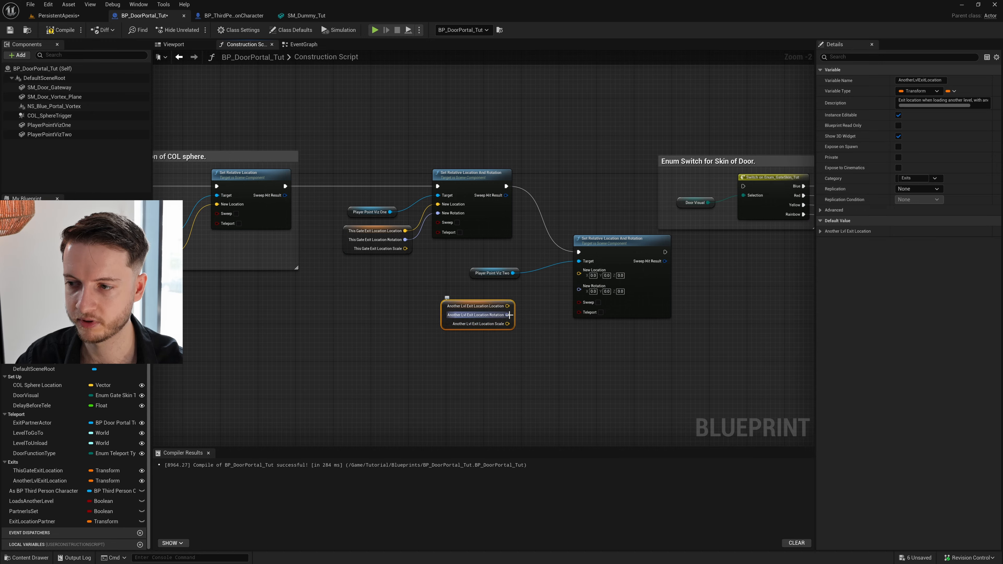
Step: Wire AnotherLvlExitLocation's location and rotation into the second Set Relative Location And Rotation node and align that node with the execution line
mouse_move(507, 315)
left_mouse_down()
mouse_move(579, 285)
mouse_move(508, 306)
left_mouse_up()
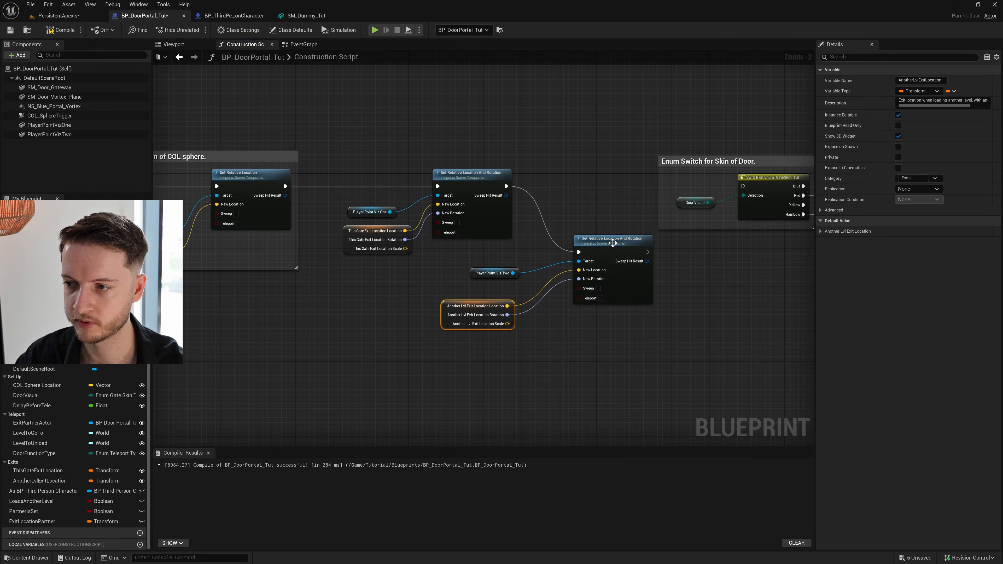
left_click_drag(611, 246, 744, 188)
Step: Connect the second Set Relative Location And Rotation to the door skin switch and shift all downstream node groups away to make room
right_click_drag(698, 269, 500, 268)
scroll(500, 267, "down", 4)
right_click_drag(500, 363, 462, 351)
left_click_drag(462, 351, 844, 184)
right_click_drag(253, 226, 453, 227)
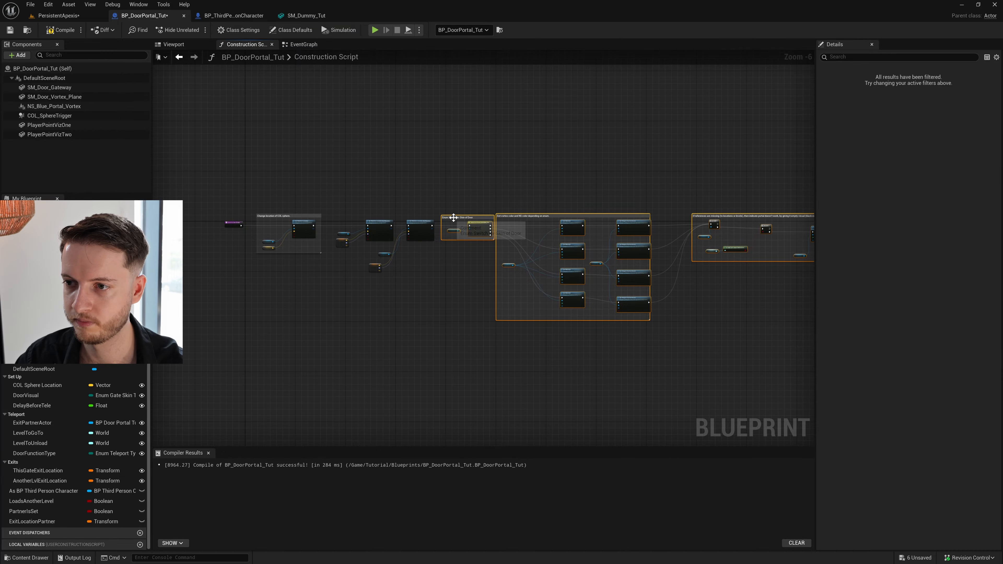
left_click_drag(453, 218, 476, 218)
left_click(429, 207)
scroll(549, 214, "up", 4)
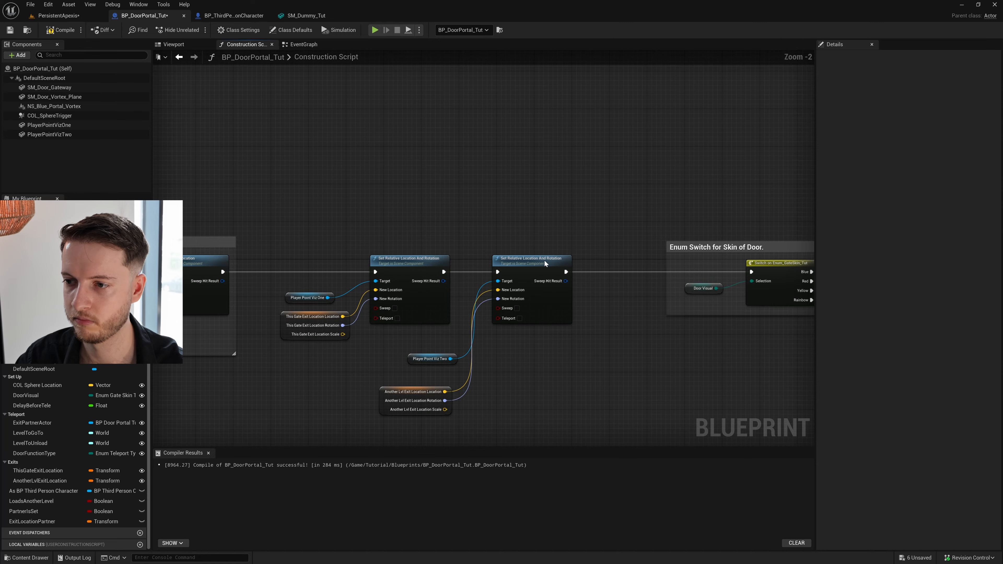
Step: Space out the second Set Relative Location And Rotation node and place its Player Point Viz Two and exit location getters beside it
left_click_drag(545, 263, 605, 263)
right_click_drag(535, 239, 580, 182)
left_click_drag(427, 359, 536, 242)
left_click(523, 160)
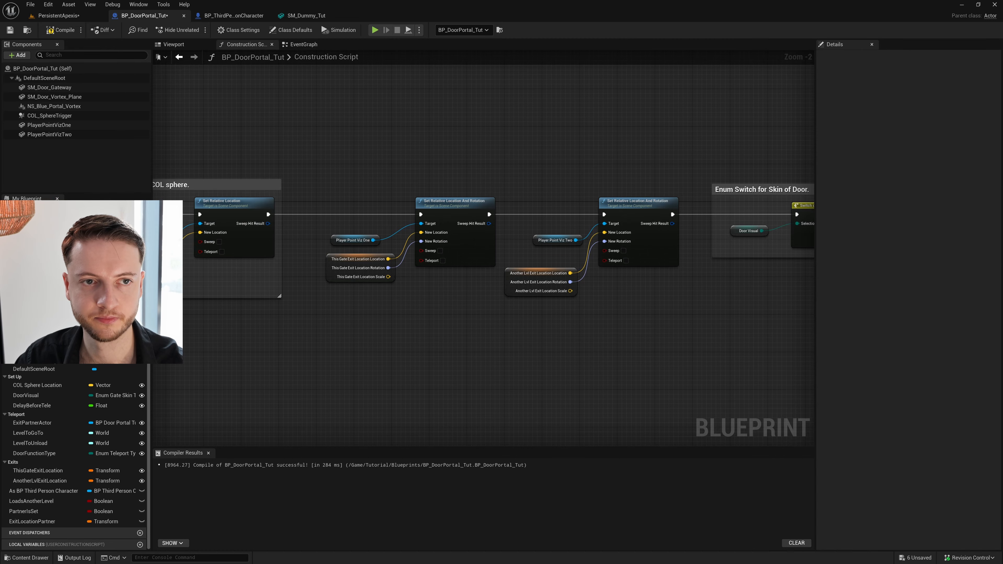
Step: Wrap both dummy node groups in a comment reading "Gives the two Transform variables a 3D gizmo representation. A lowpoly dummy that is visible in editor."
left_click_drag(319, 154, 663, 360)
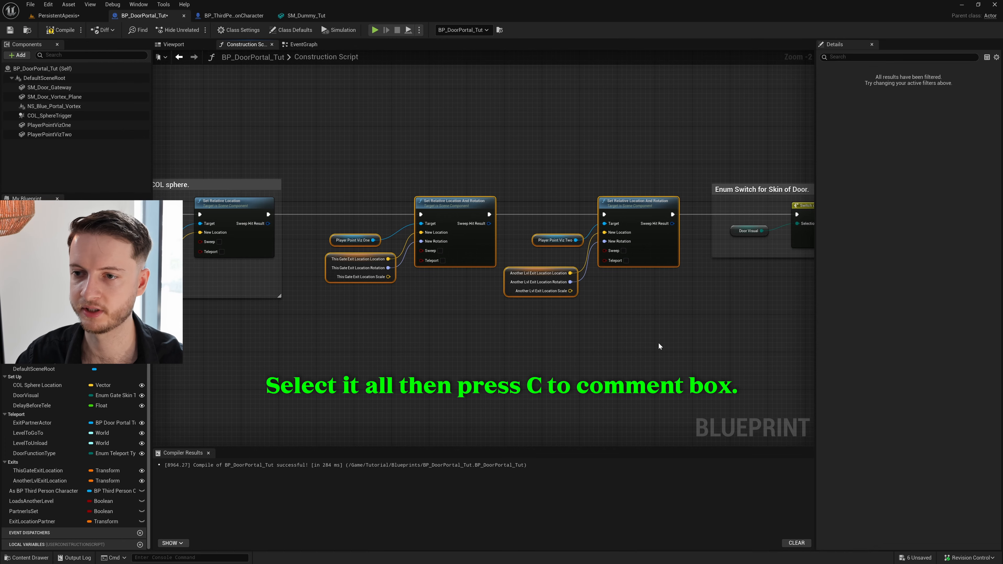
type("cGive")
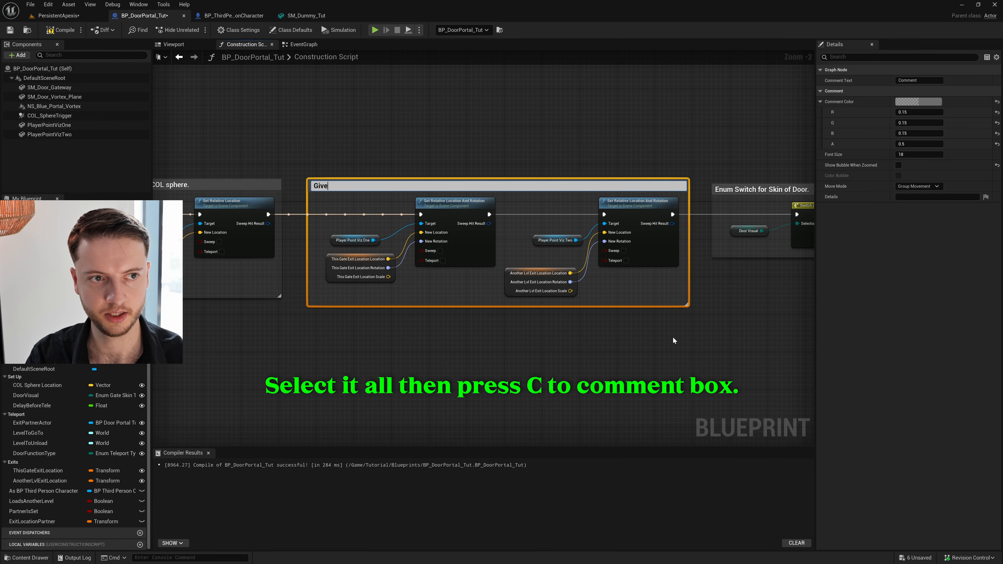
type("s the two")
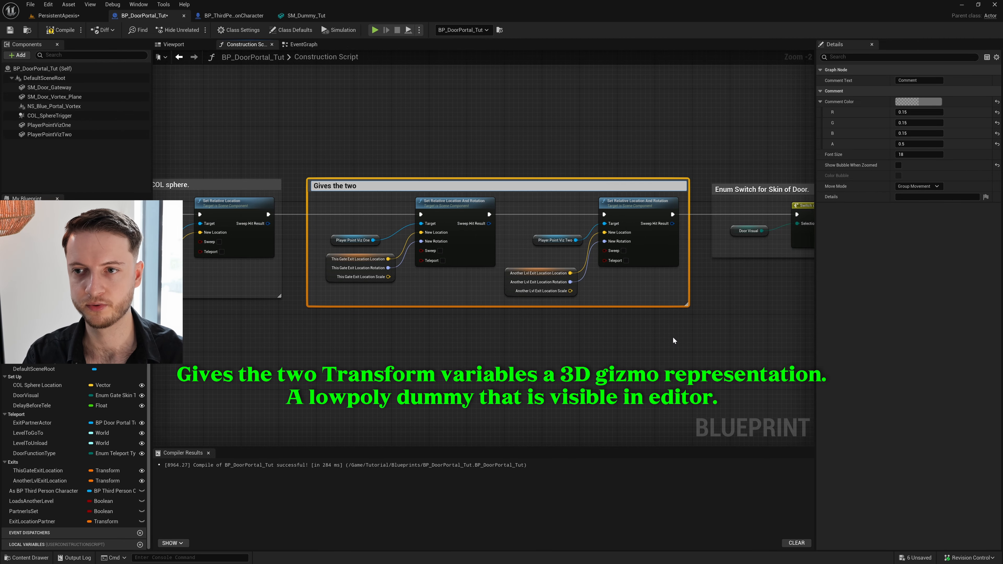
type(" Transform variables")
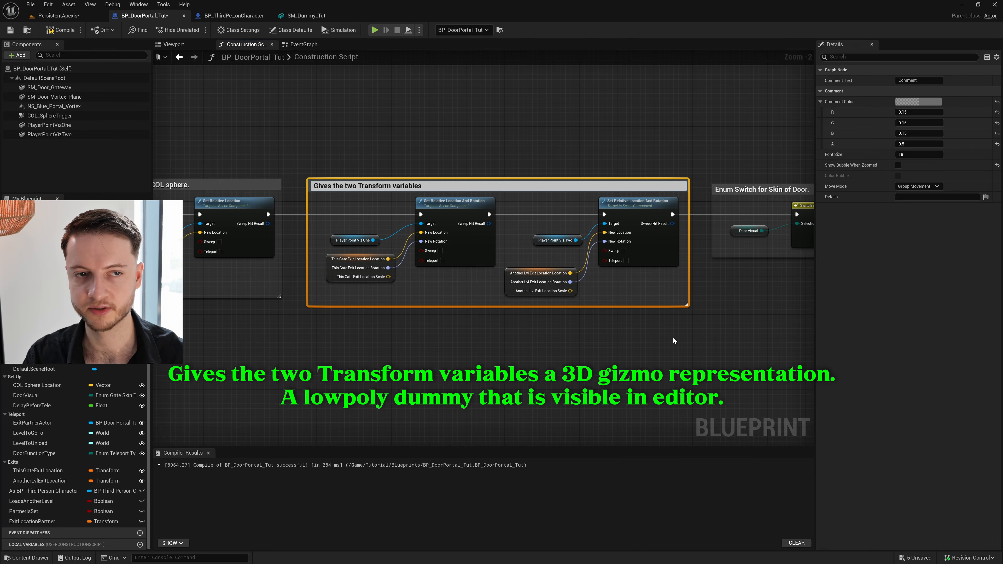
type(" a 3D gizmo representation. A lowpoly dummy t")
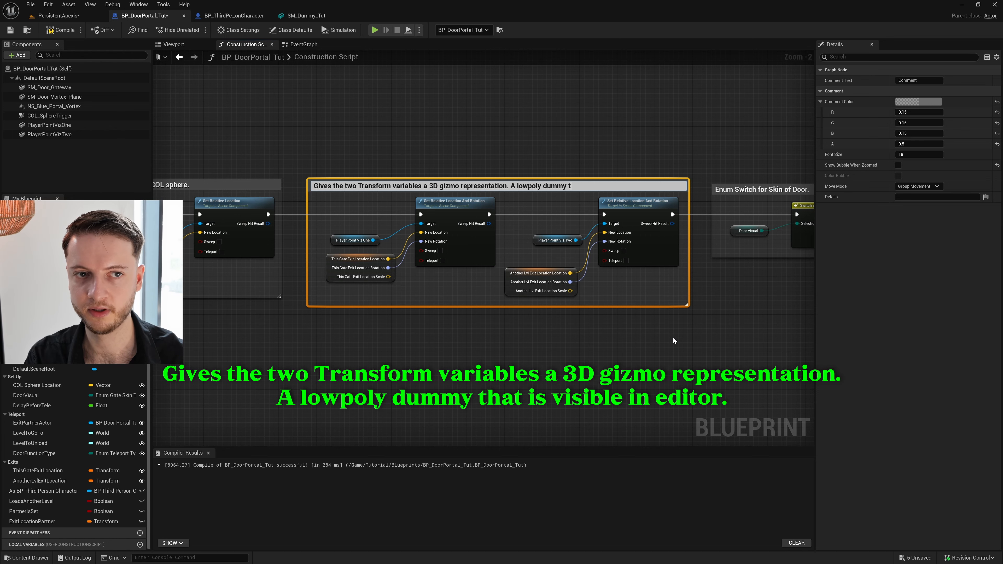
type("in editor.")
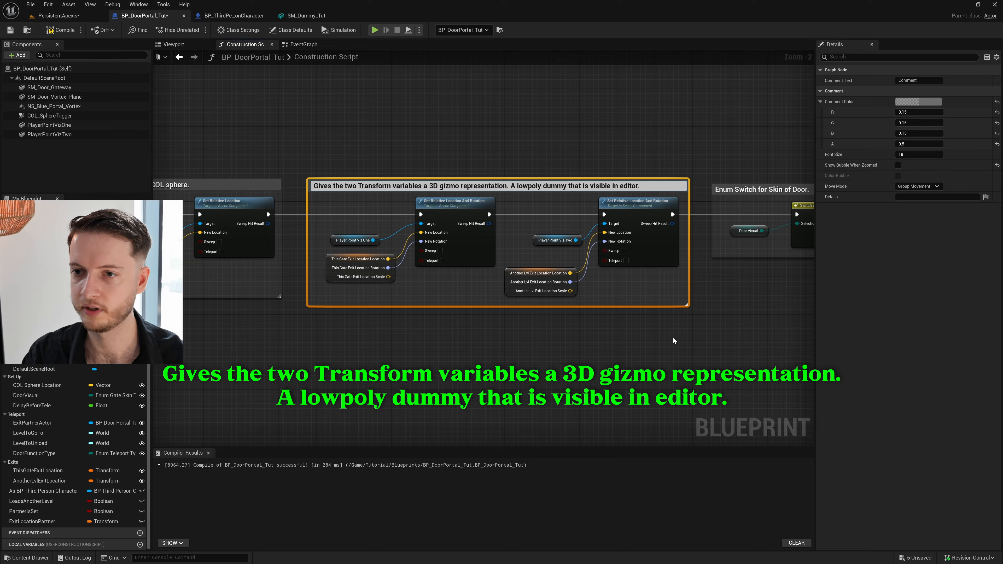
key("Return")
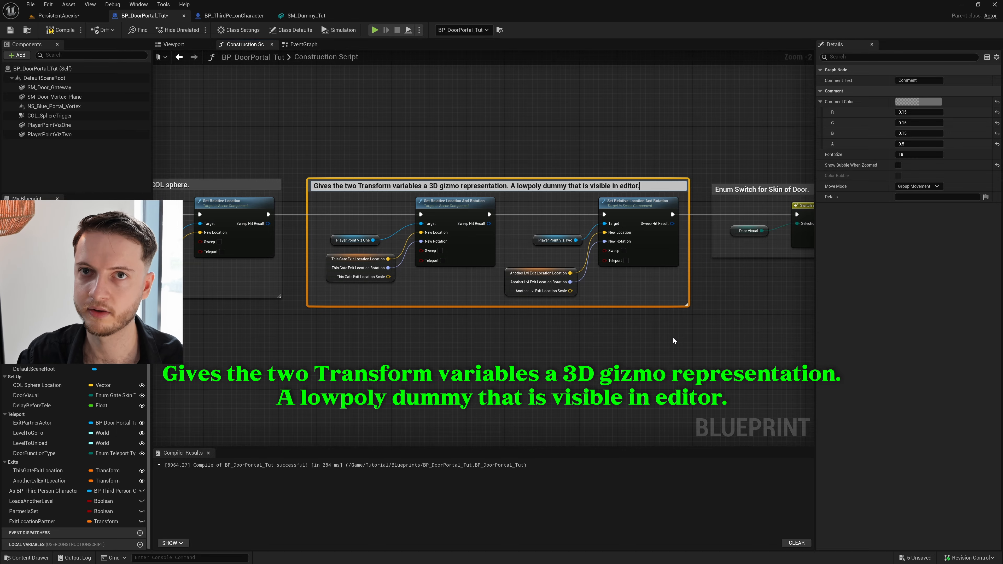
left_click(674, 338)
Step: Enable Hidden in Game in the rendering settings of the PlayerPointVizOne component
left_click(48, 126)
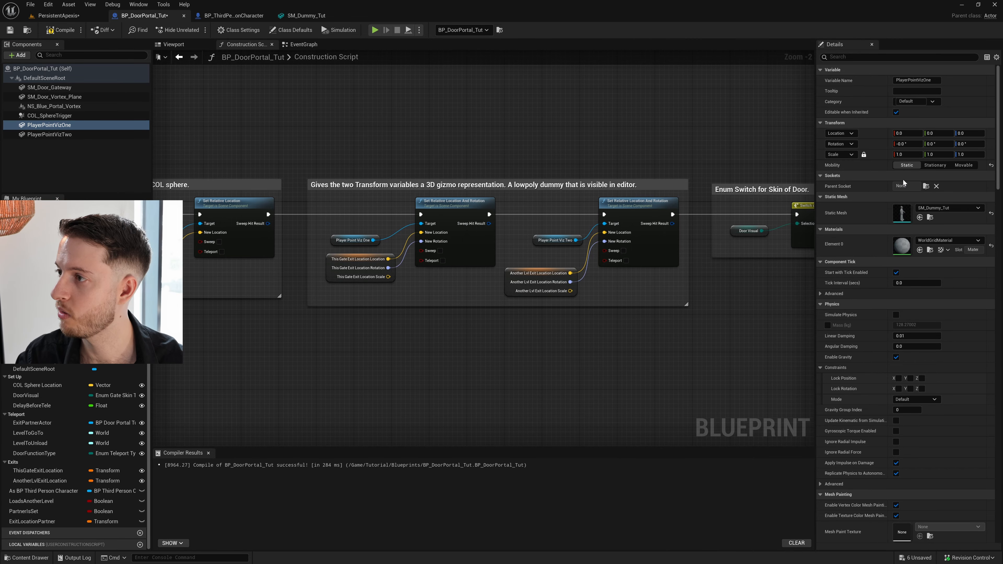
scroll(875, 201, "down", 3)
scroll(863, 202, "down", 3)
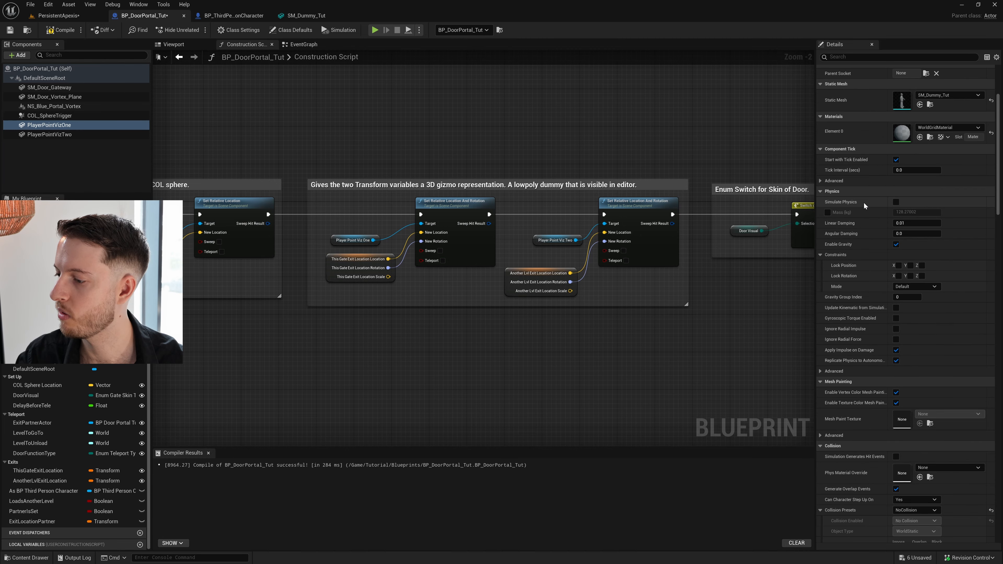
scroll(863, 202, "down", 10)
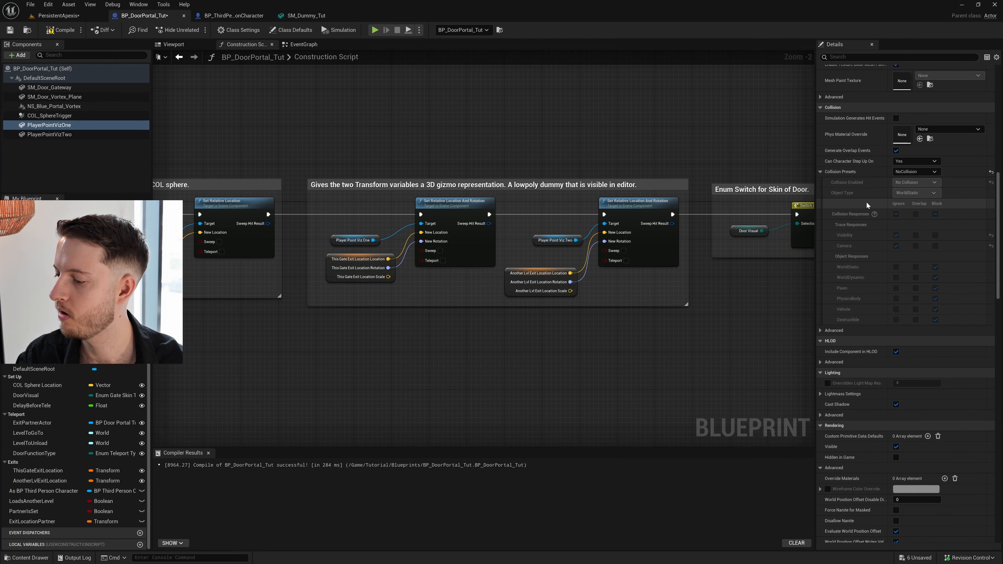
scroll(868, 200, "down", 2)
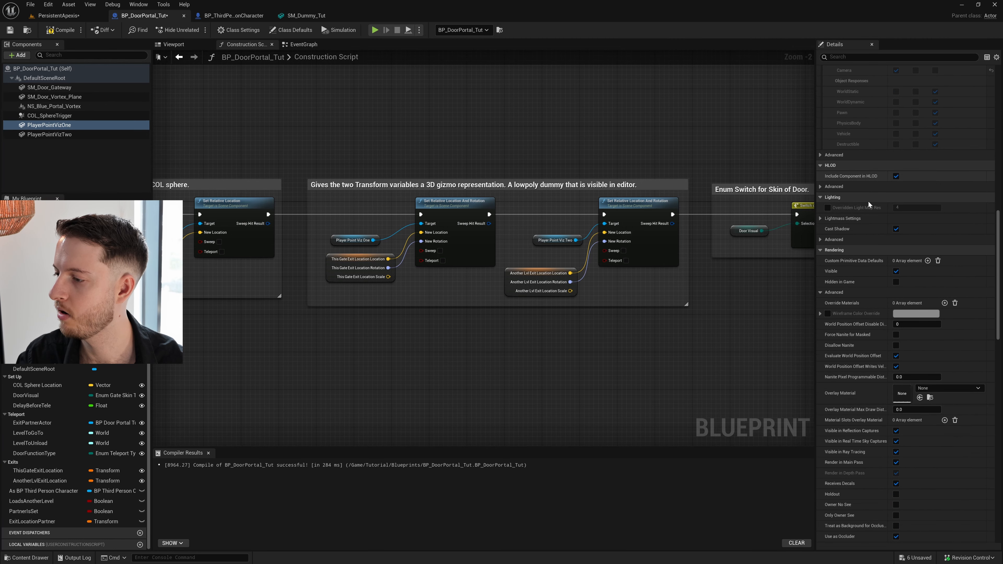
left_click(895, 282)
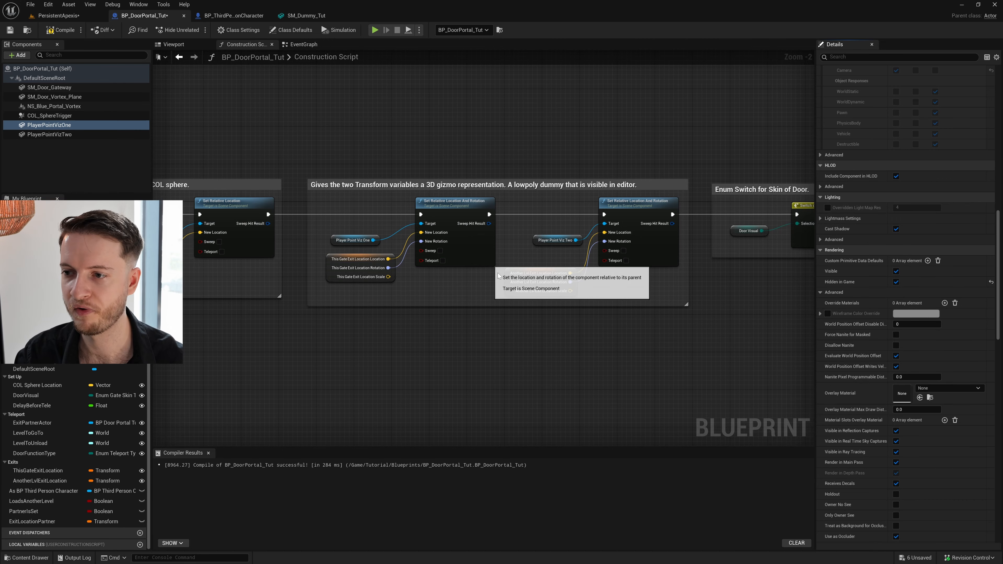
Step: Enable Hidden in Game for PlayerPointVizTwo, then compile and save the blueprint
left_click(50, 134)
scroll(861, 253, "up", 8)
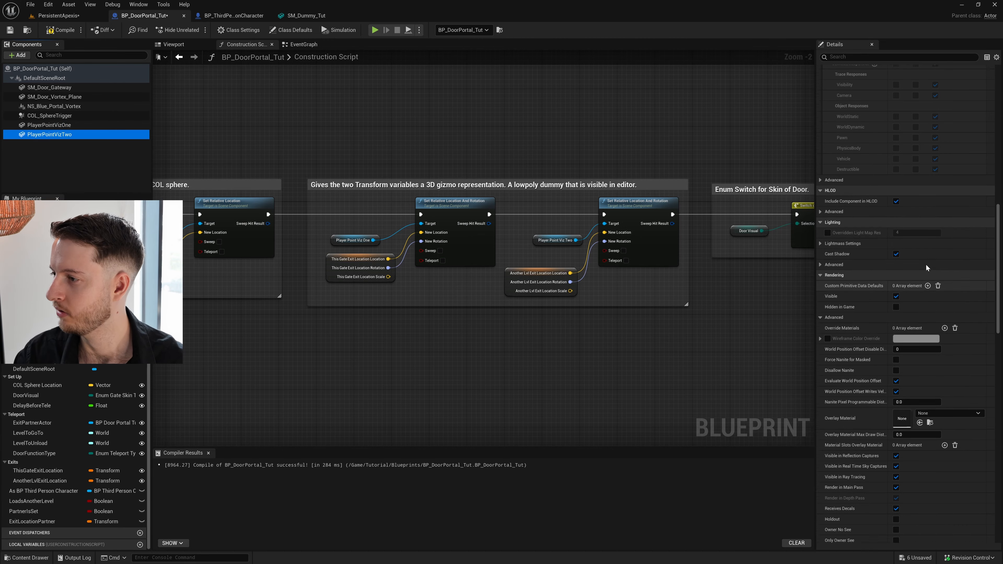
scroll(864, 230, "down", 5)
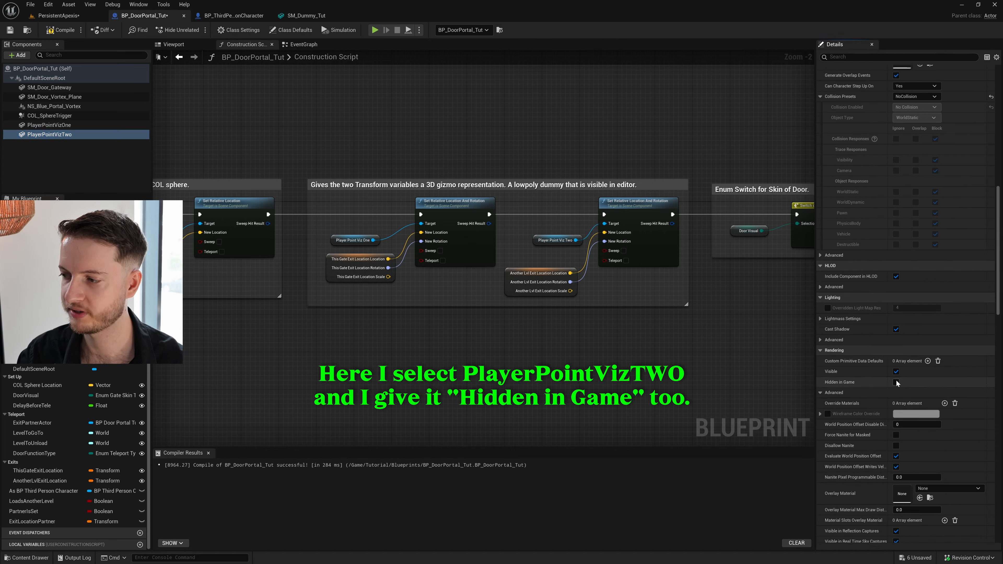
left_click(10, 31)
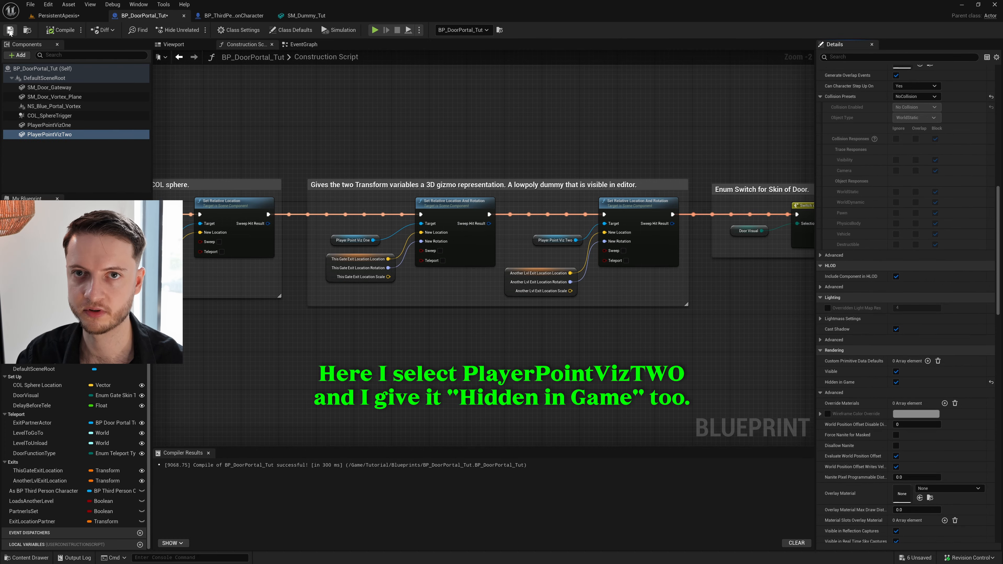
Step: Switch to the PersistentApexis level and select the Another Lvl Exit Location point of the rainbow portal
left_click(58, 16)
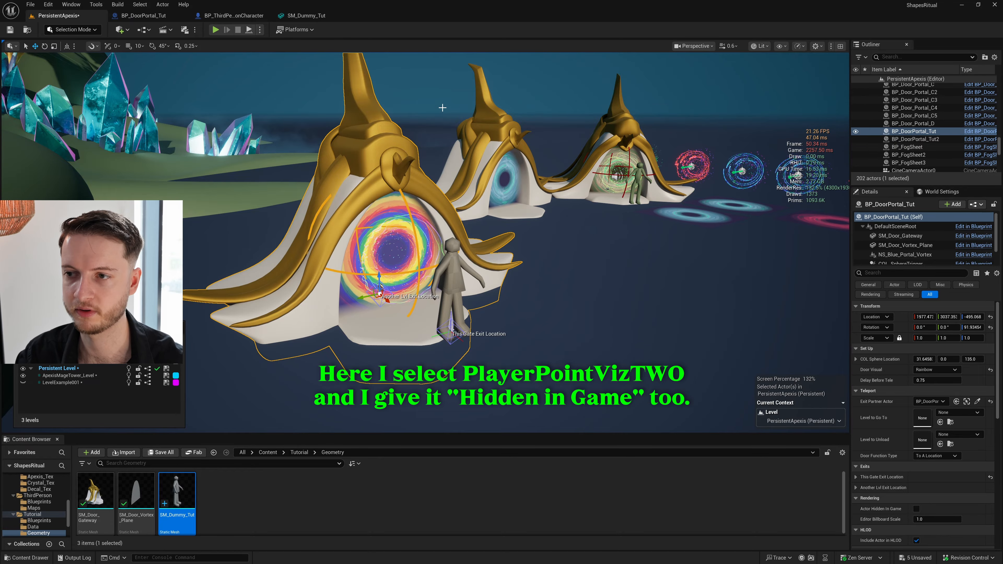
key("Escape")
right_click_drag(493, 257, 549, 284)
scroll(496, 273, "down", 1)
left_click(522, 261)
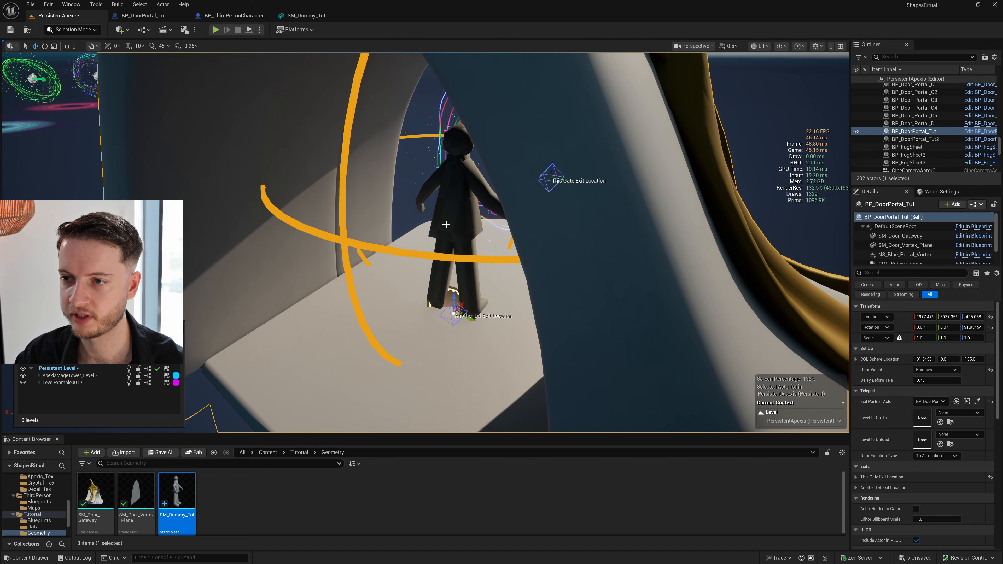
left_click(453, 311)
right_click_drag(453, 311, 379, 313)
scroll(418, 328, "up", 4)
scroll(398, 340, "up", 3)
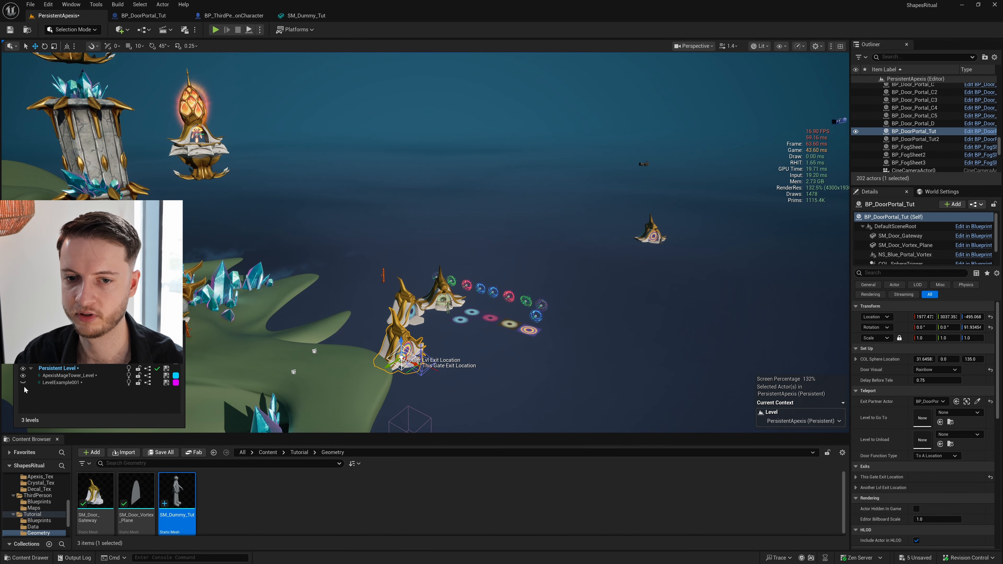
Step: Show the LevelExample001 sublevel and move the Another Lvl Exit Location point onto its round platform beside the large crystals
left_click(23, 383)
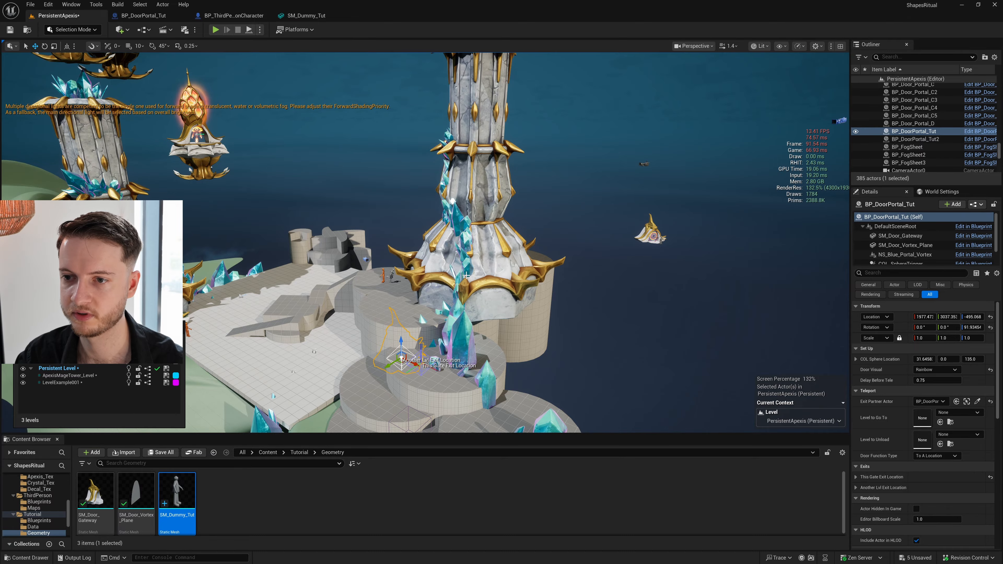
right_click_drag(583, 287, 583, 312)
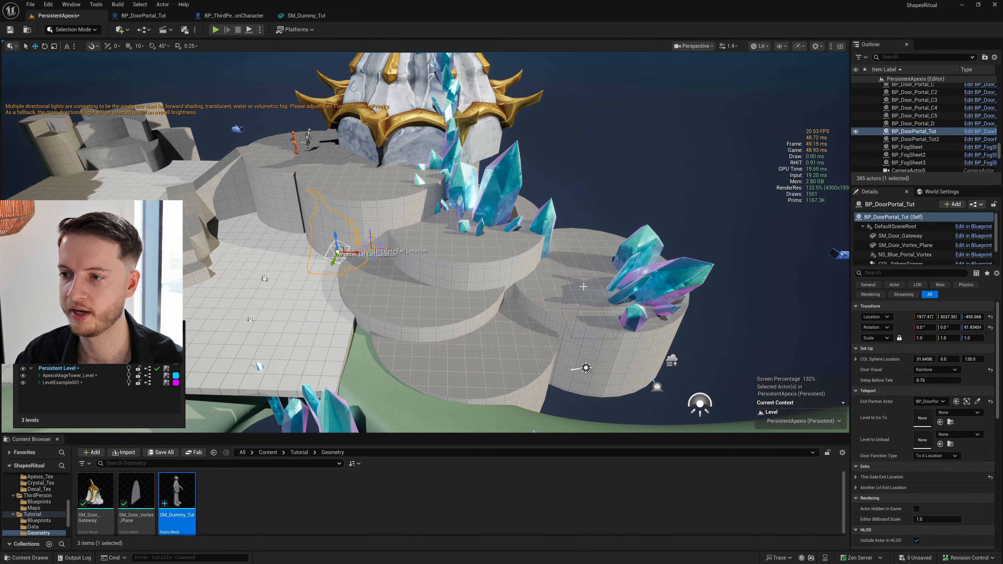
key("w")
right_click_drag(567, 267, 593, 289)
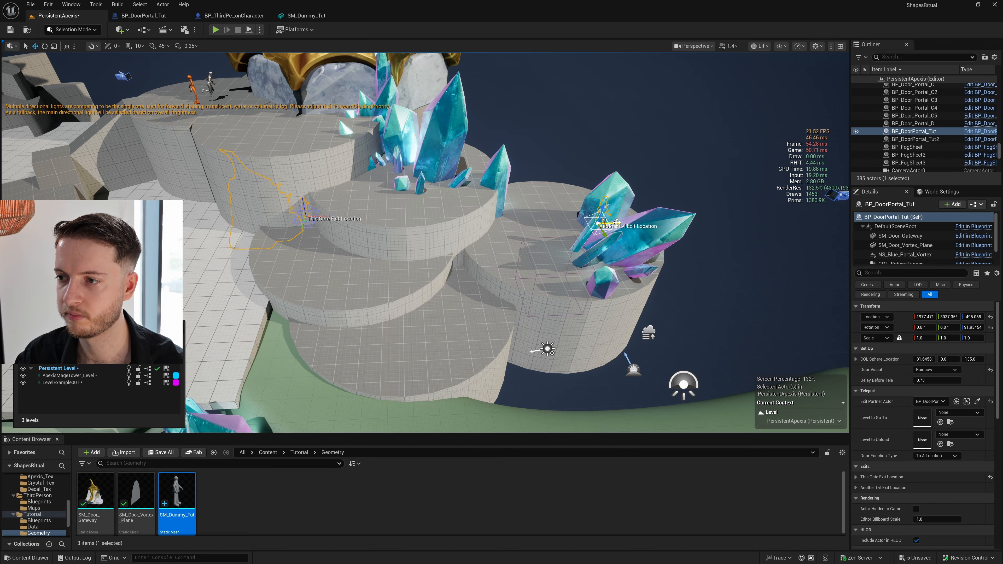
key("w")
mouse_move(557, 207)
right_mouse_down()
mouse_move(589, 199)
mouse_move(569, 224)
right_mouse_up()
key("s")
right_click_drag(491, 245, 465, 246)
scroll(477, 245, "down", 2)
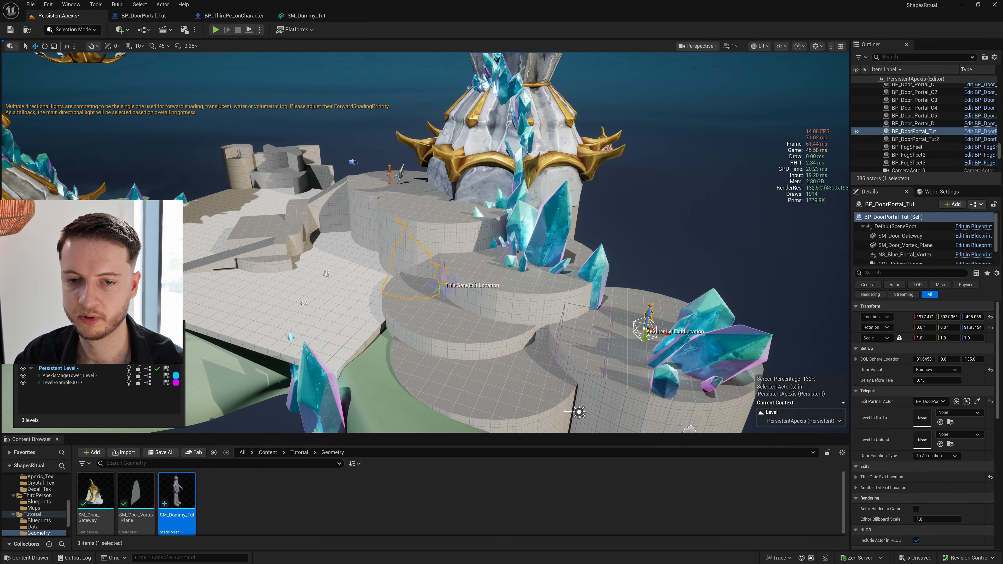
Step: Hide the LevelExample001 sublevel again, check where the exit dummies stand relative to the portal, and deselect the portal
left_click(23, 382)
key("w")
mouse_move(466, 253)
right_mouse_down()
mouse_move(475, 262)
mouse_move(462, 264)
mouse_move(459, 249)
right_mouse_up()
key("w")
scroll(461, 256, "up", 1)
right_click_drag(399, 276, 404, 225)
key("d")
key("q")
key("a")
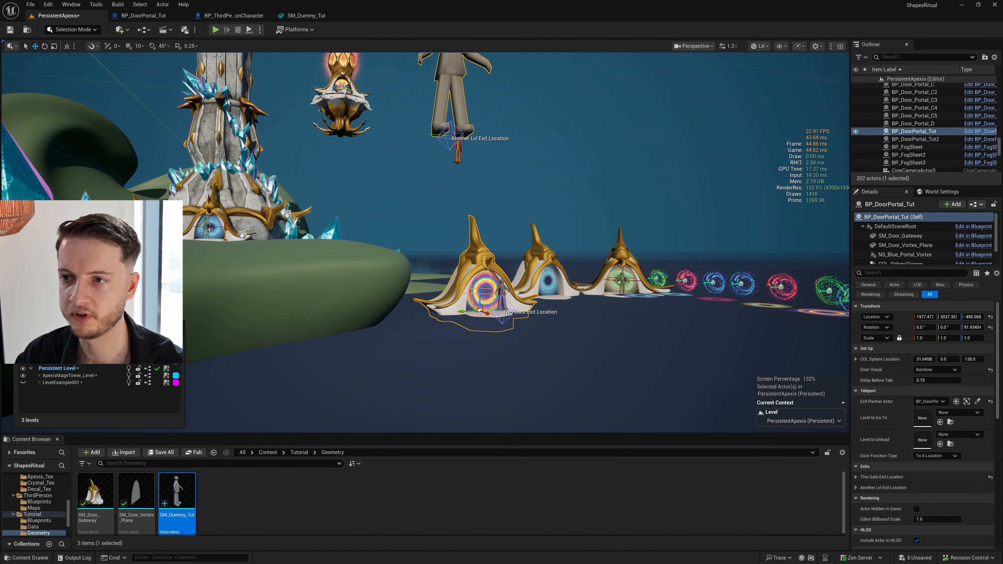
key("w")
right_click_drag(539, 177, 552, 198)
key("w")
left_click(548, 144)
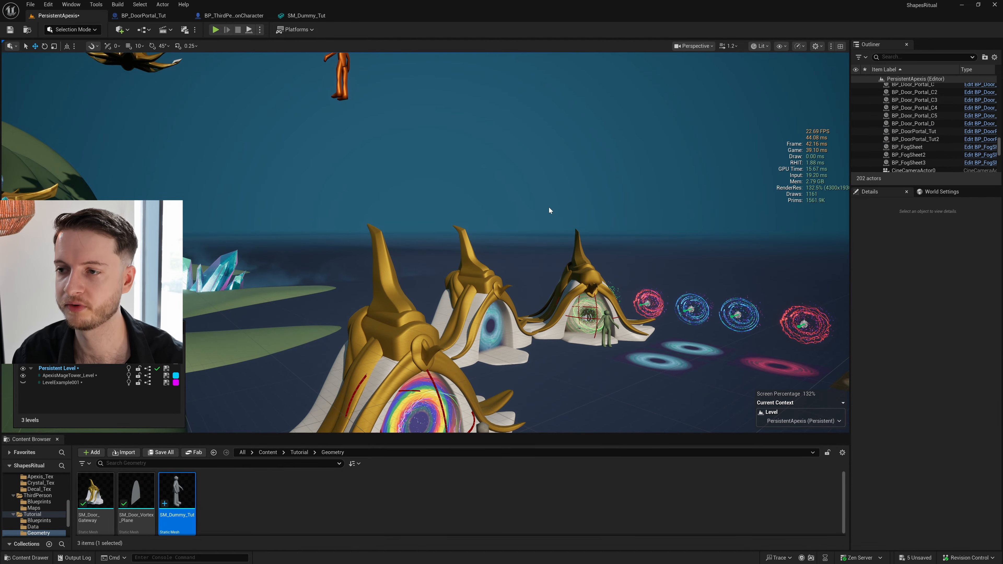
Step: Examine the rainbow portal and the dummy standing beside it from several viewpoints in the level
key("w")
right_click_drag(548, 207, 812, 226)
scroll(548, 225, "down", 3)
key("s")
key("e")
scroll(560, 241, "up", 1)
key("s")
scroll(560, 241, "up", 2)
key("w")
key("w")
scroll(560, 241, "down", 2)
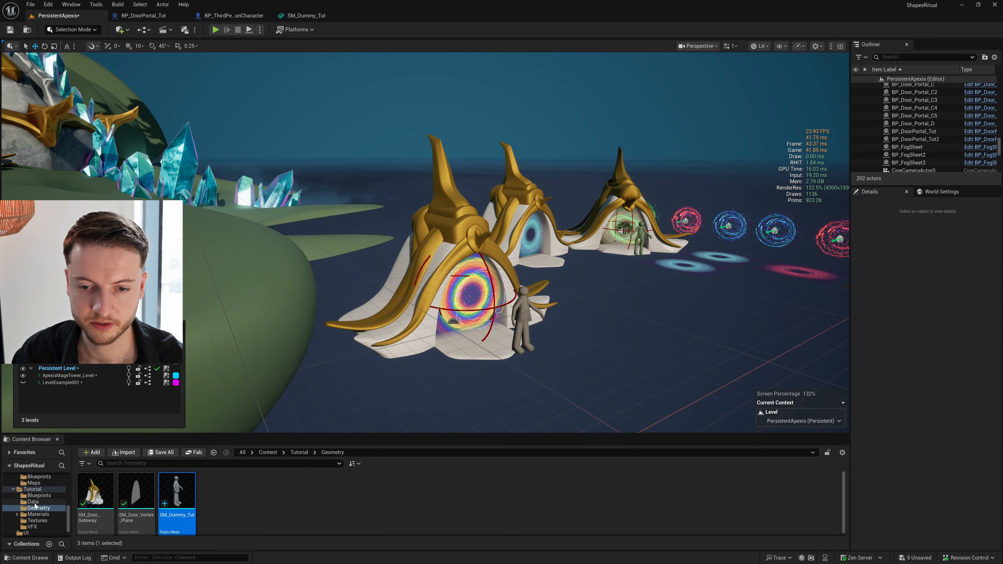
Step: Open MAT_Parent_Blockout from the Tutorial/Materials/ParentMats folder and examine its material graph
left_click(38, 513)
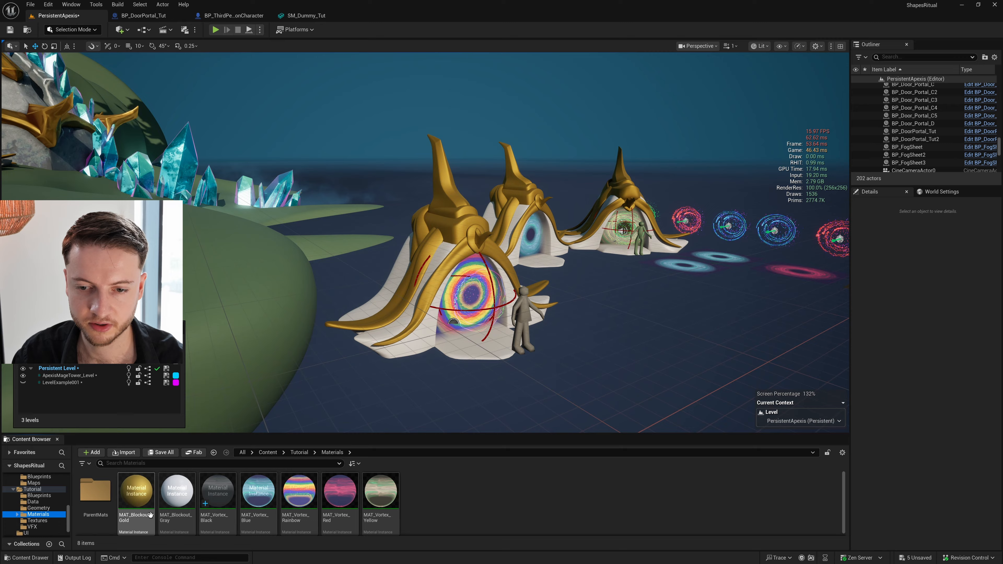
double_click(102, 499)
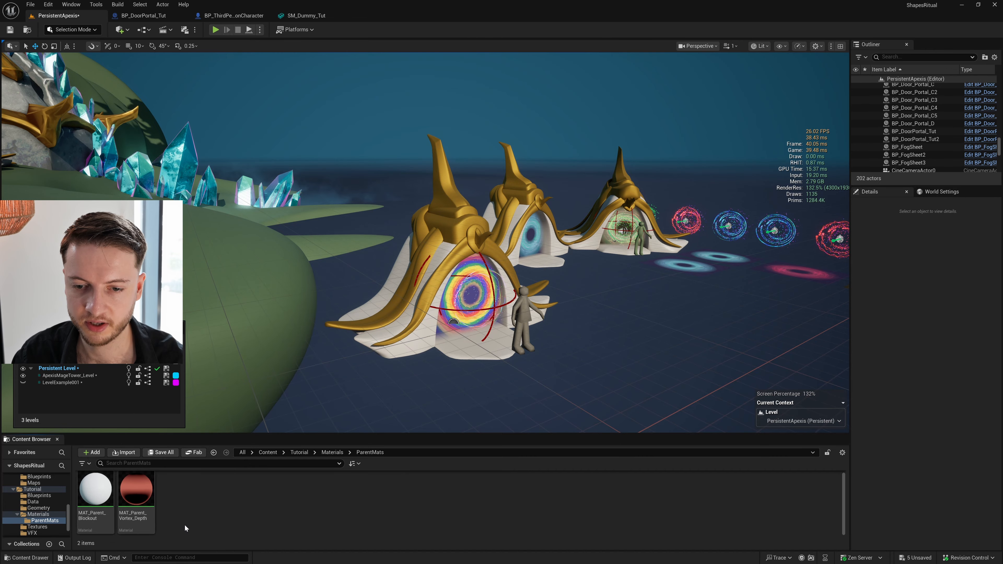
left_click(95, 492)
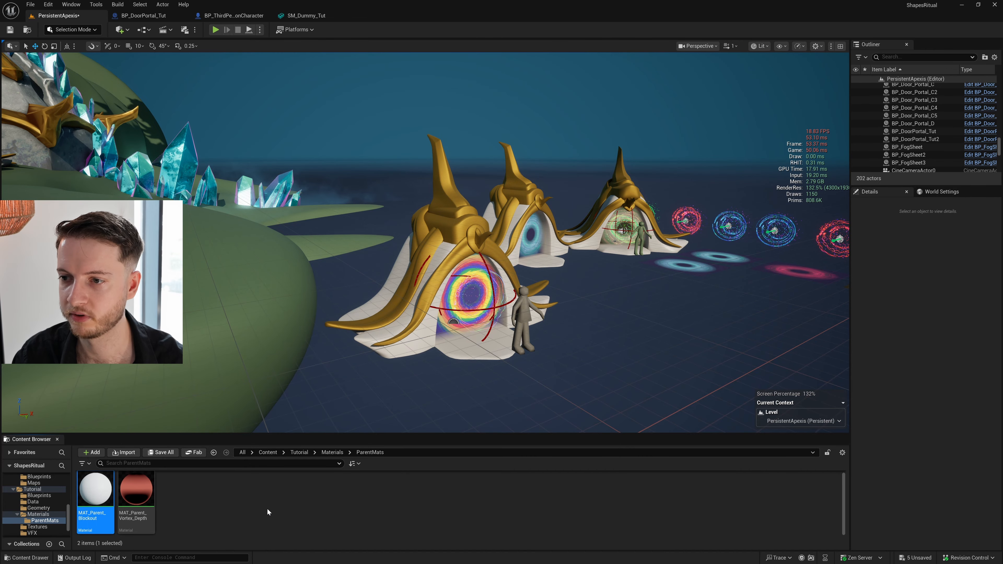
key("Return")
right_click_drag(430, 225, 493, 235)
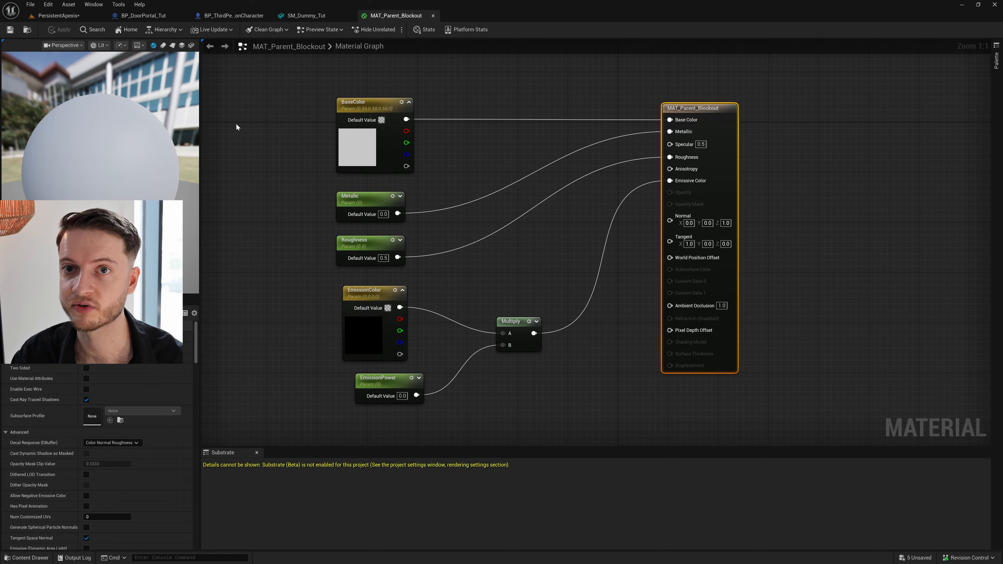
Step: Create a material instance of MAT_Parent_Blockout named MAT_Blockout_Green_Tut and move it into the Materials folder
left_click(71, 17)
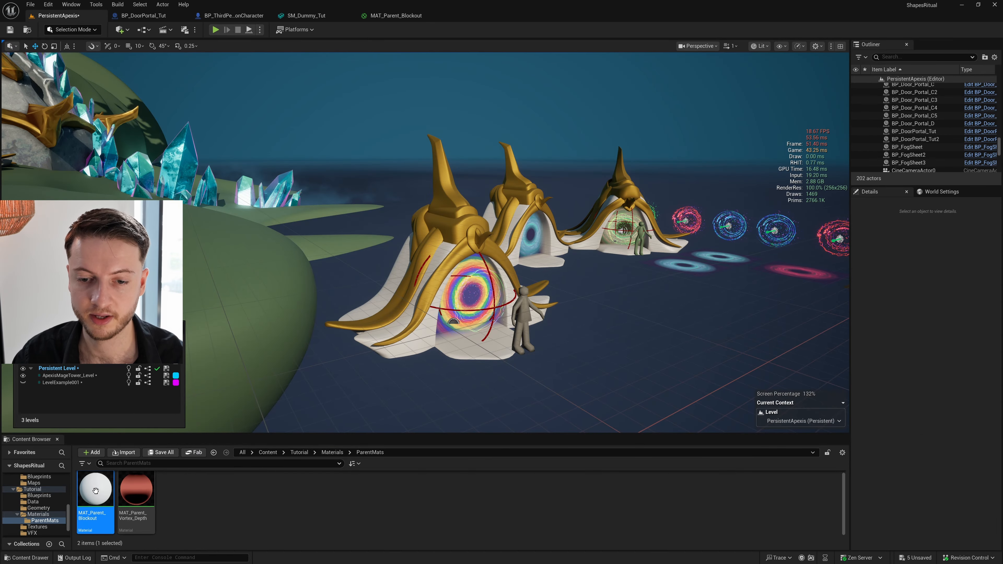
right_click(95, 498)
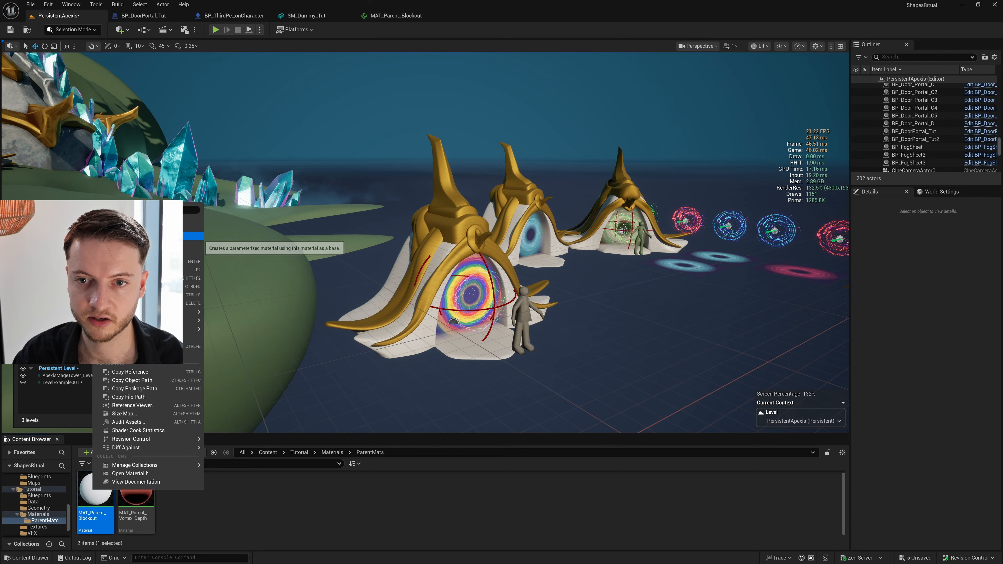
left_click(136, 236)
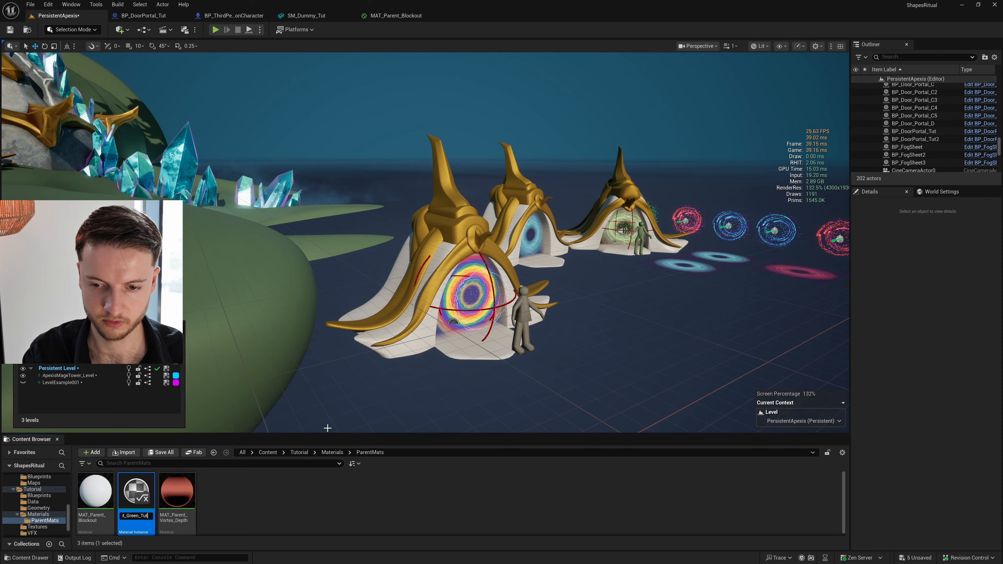
key("Return")
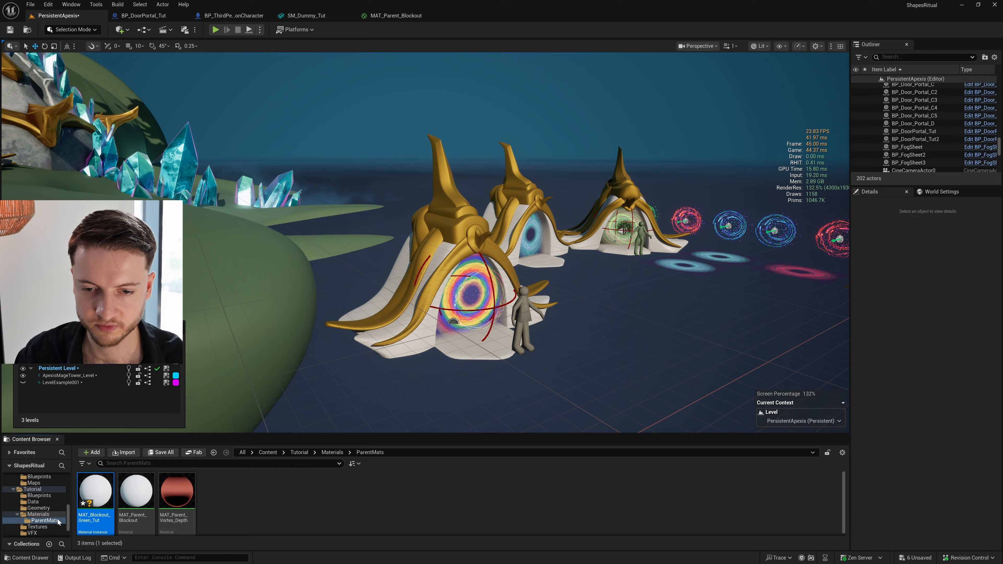
left_click_drag(58, 521, 42, 515)
left_click(52, 533)
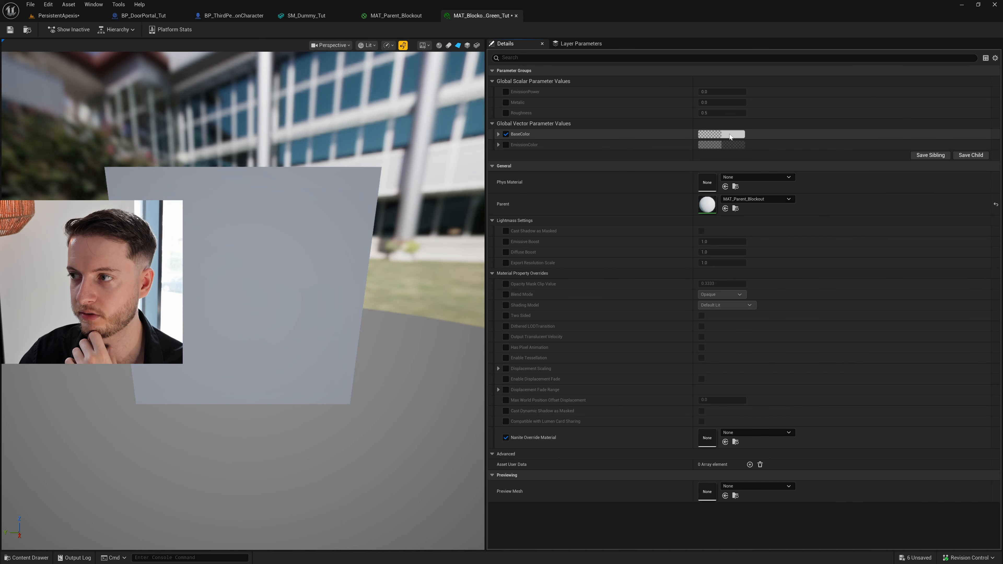
Step: Set the BaseColor of MAT_Blockout_Green_Tut to light green, about R 0.222, G 0.58, B 0.177, and save the material instance
left_click(729, 134)
left_click(768, 212)
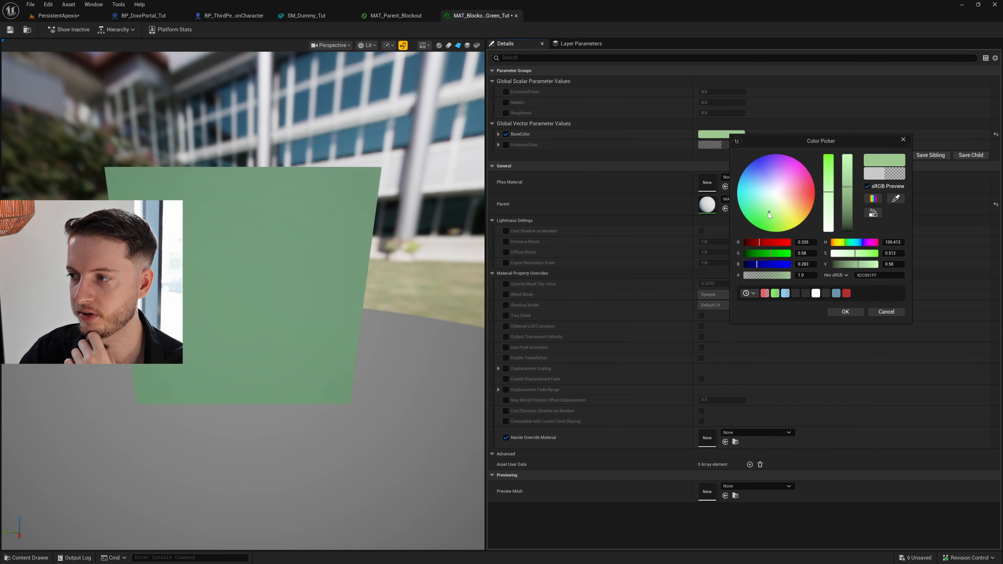
left_click(862, 312)
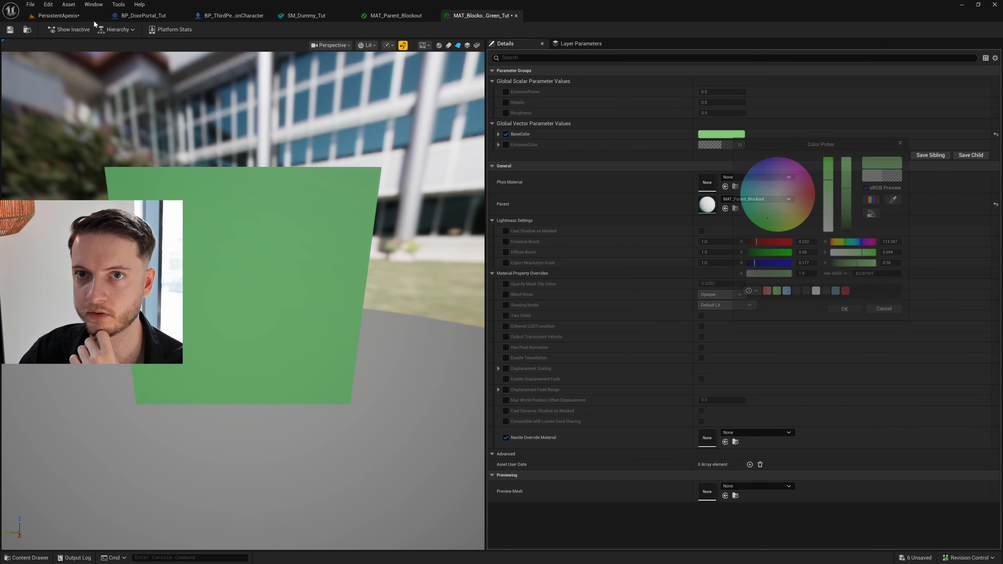
left_click(10, 29)
left_click(28, 30)
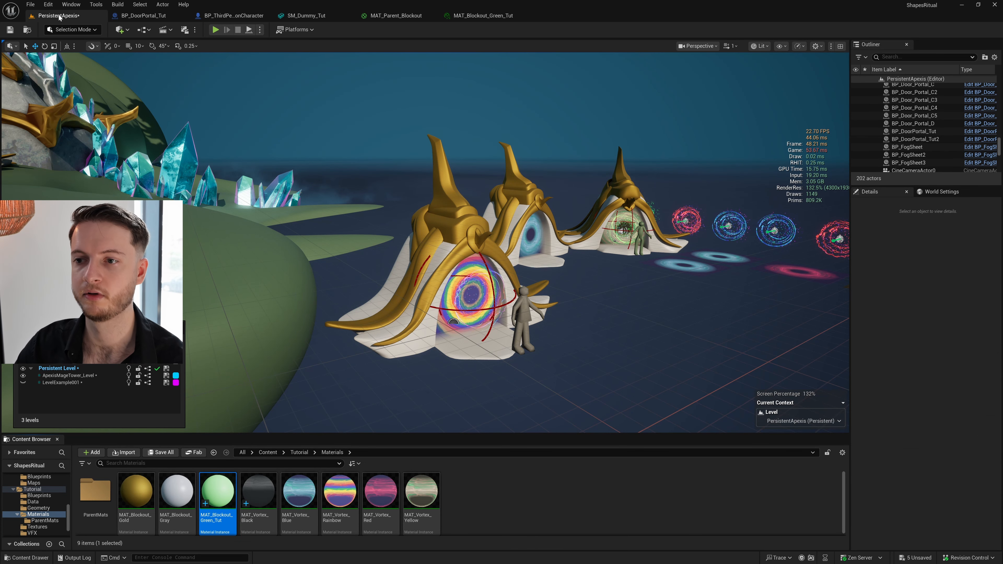
Step: Assign MAT_Blockout_Green_Tut to the PlayerPointVizOne mesh in BP_DoorPortal_Tut and return to the PersistentApexis level
left_click(139, 16)
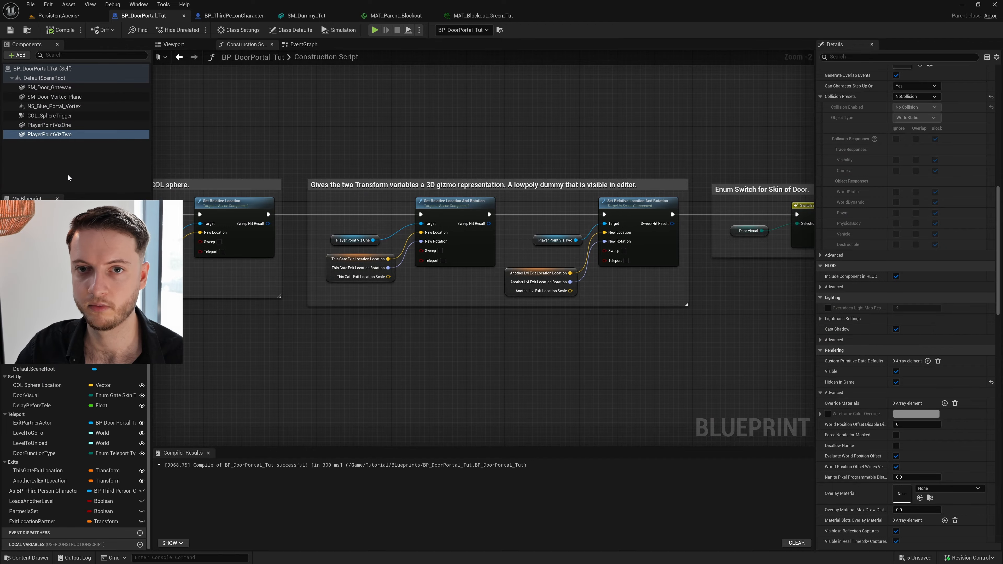
left_click(48, 125)
left_click(174, 45)
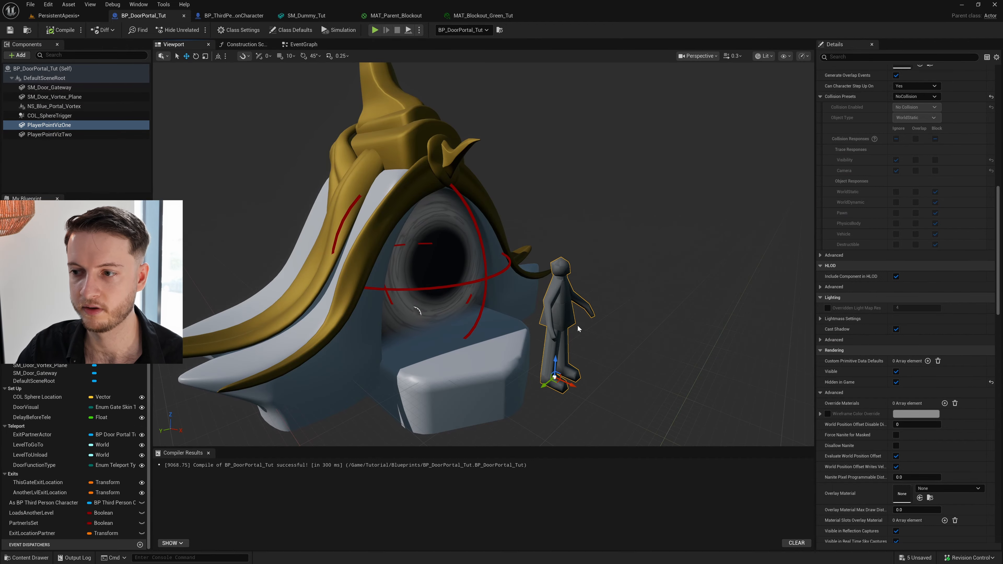
scroll(836, 166, "up", 3)
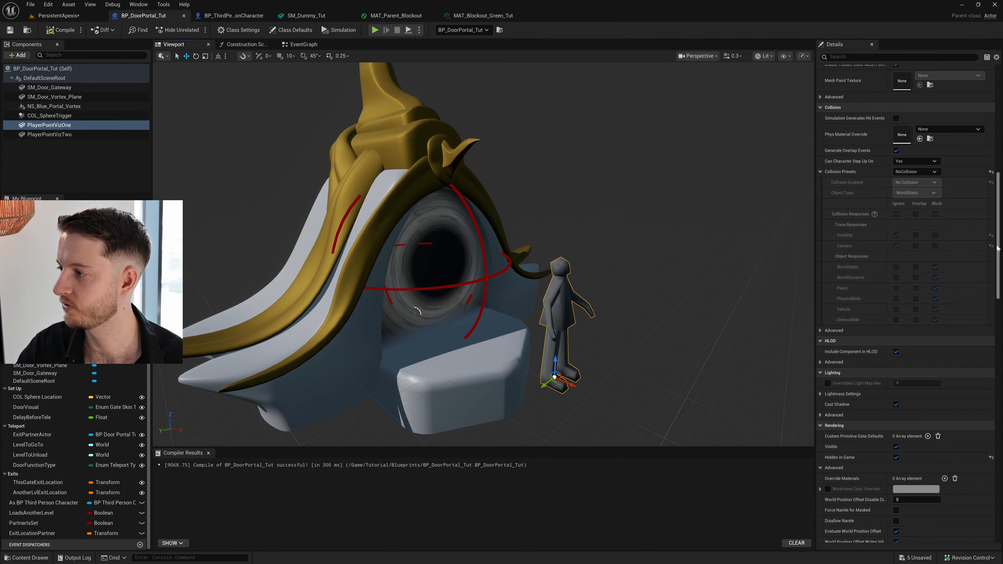
left_click_drag(997, 247, 990, 120)
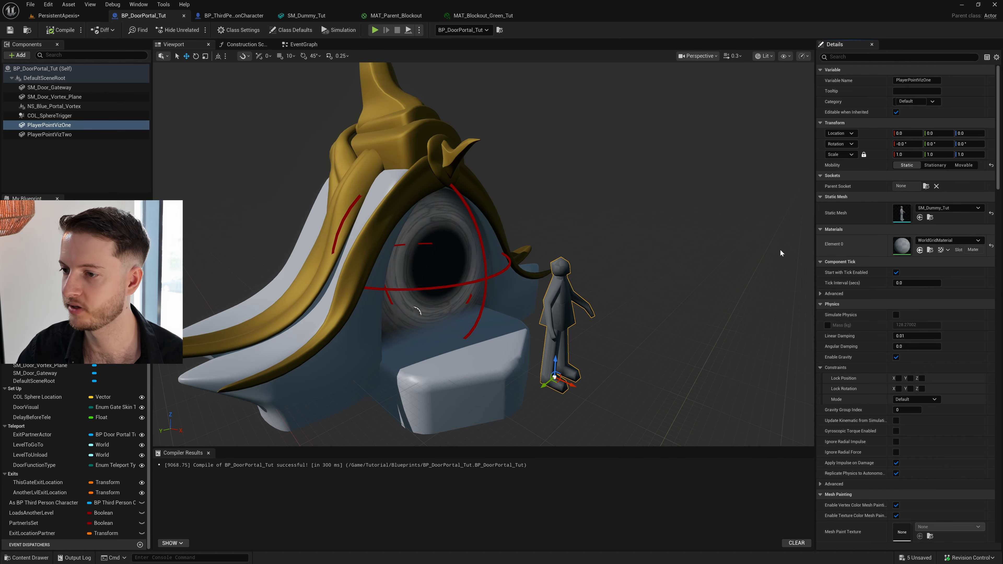
left_click(59, 15)
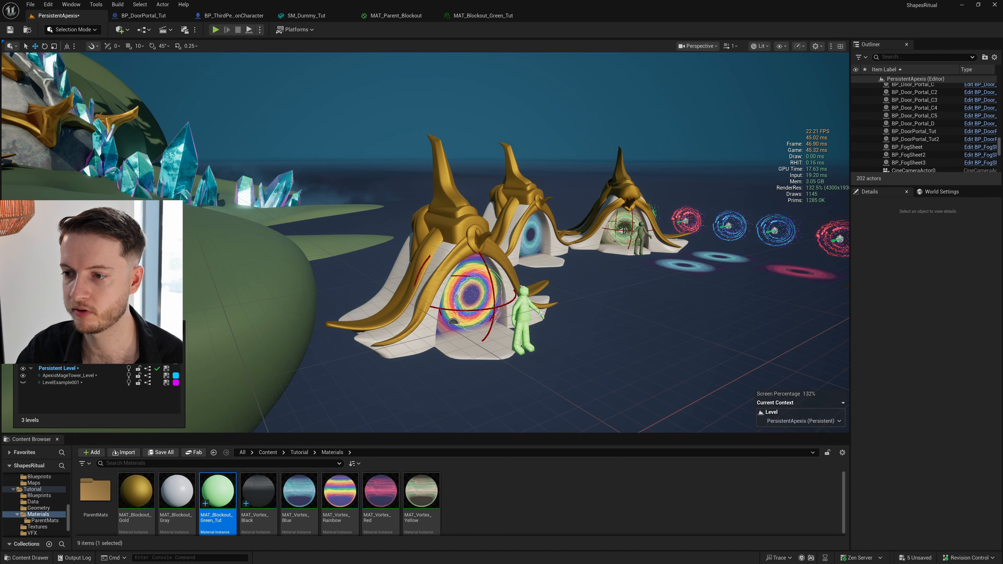
Step: Override Metallic and Roughness on MAT_Blockout_Green_Tut, set Metallic to about 0.66, darken the BaseColor to a value of about 0.307, and save
left_click(481, 16)
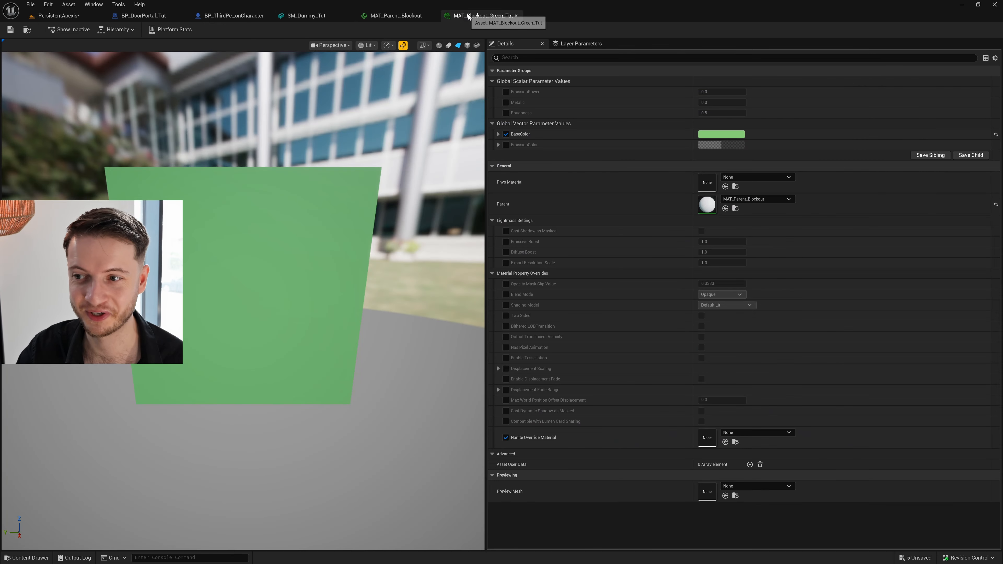
left_click(506, 102)
left_click(506, 113)
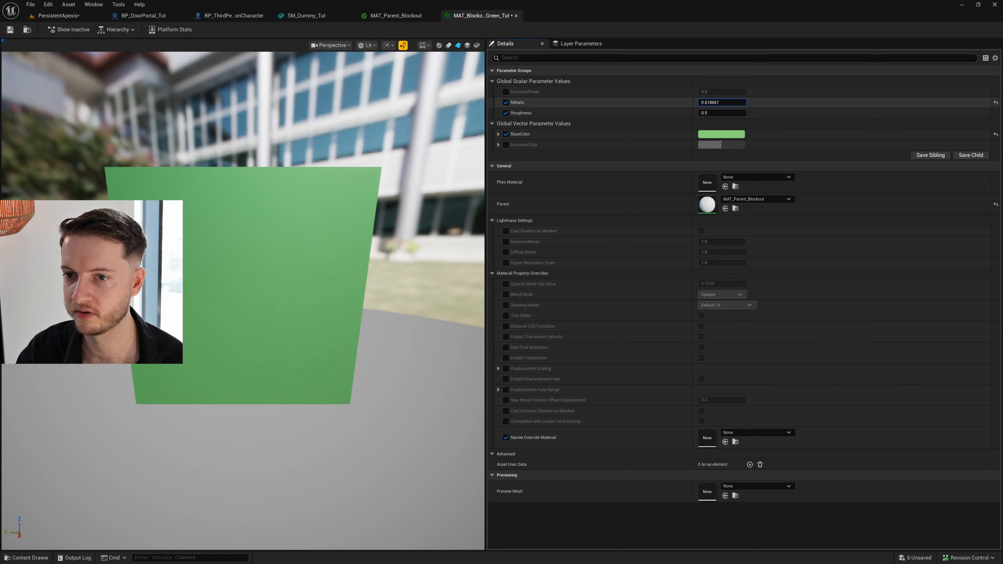
left_click_drag(722, 102, 726, 102)
left_click(725, 135)
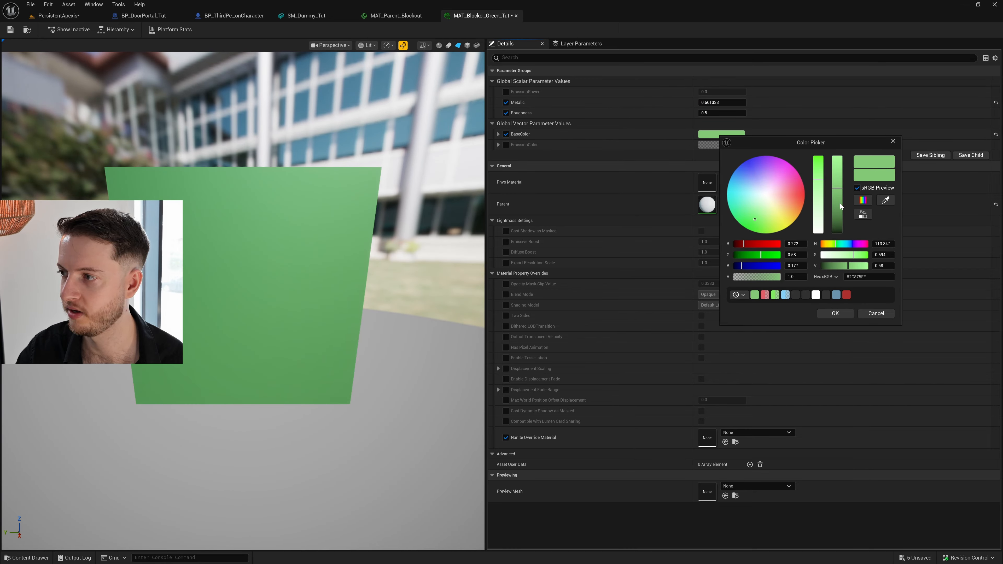
left_click_drag(840, 205, 837, 211)
left_click(835, 314)
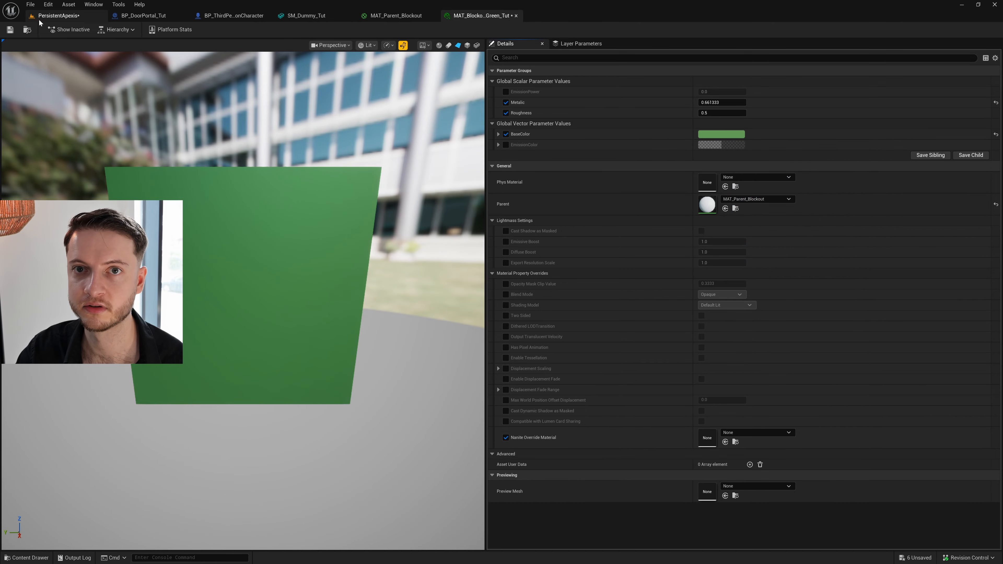
left_click(11, 29)
Step: Examine the green dummy beside the rainbow portal in the level, switching Game View on and off
left_click(51, 15)
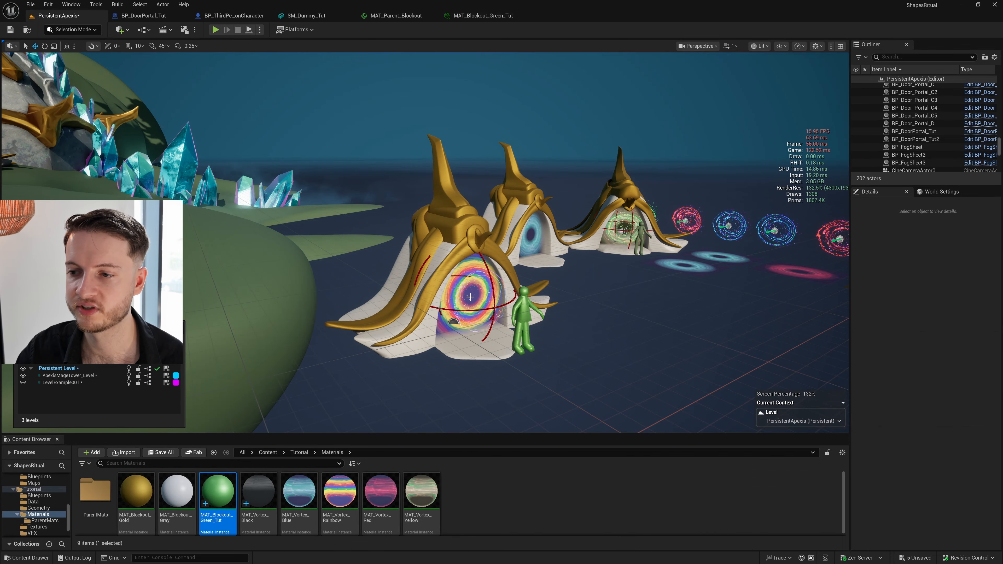
scroll(467, 280, "down", 3)
key("w")
right_click_drag(466, 280, 467, 280)
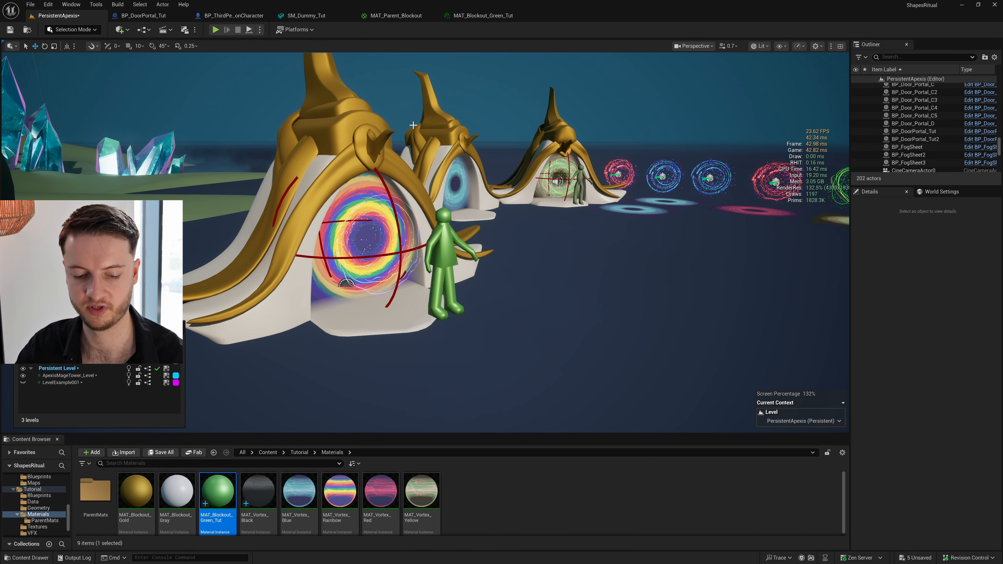
key("g")
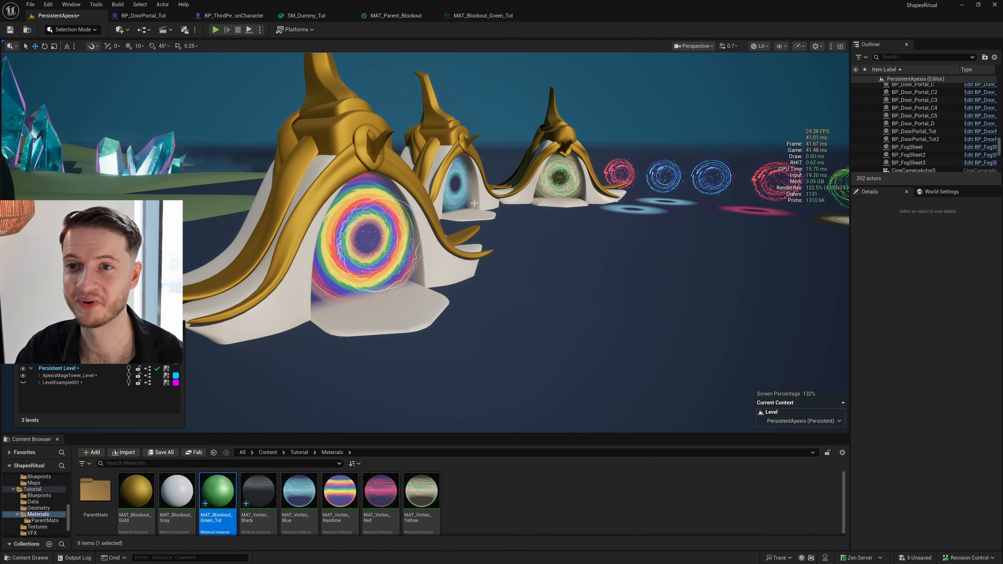
key("g")
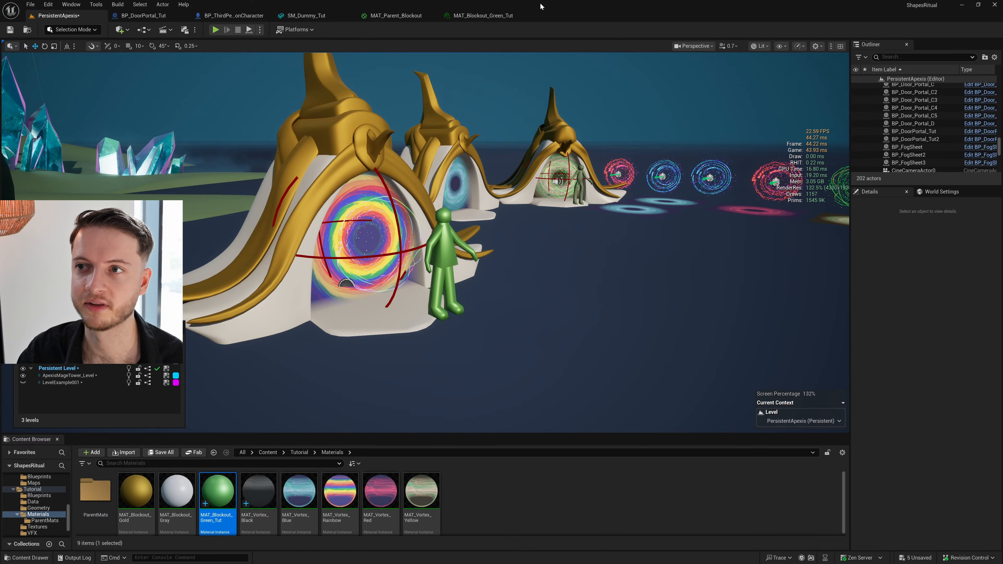
Step: Duplicate MAT_Blockout_Green_Tut in the Materials folder and name the copy MAT_Blockout_Orange_Tut
left_click(468, 16)
left_click(59, 16)
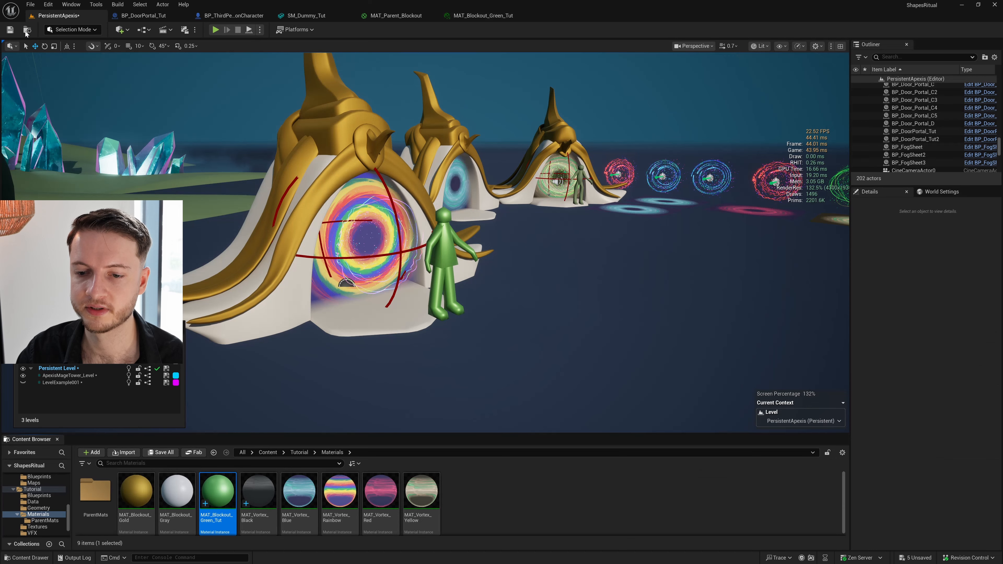
right_click(225, 491)
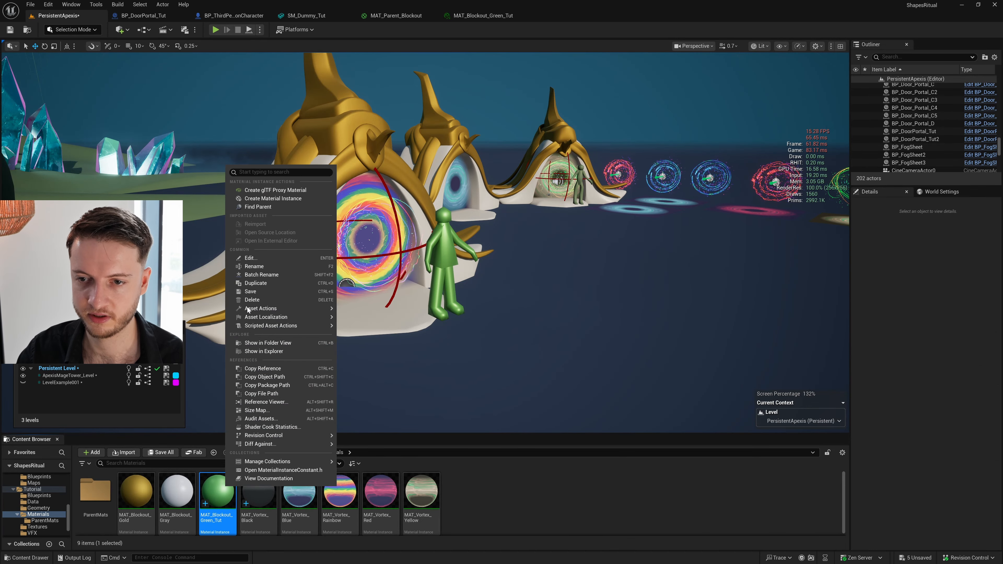
left_click(272, 283)
key("End")
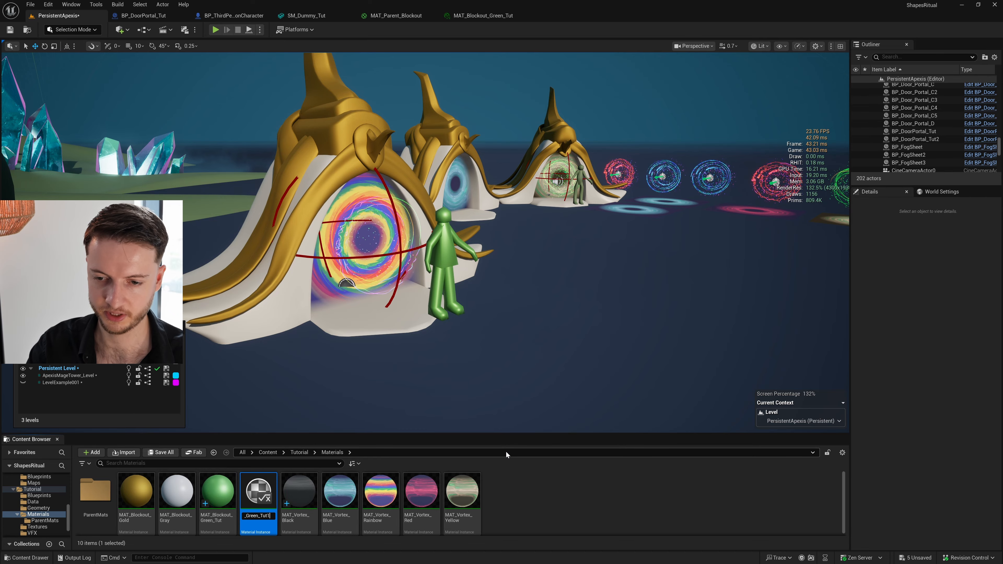
key("BackSpace")
key("BackSpace")
key("BackSpace")
key("BackSpace")
key("BackSpace")
key("BackSpace")
key("BackSpace")
key("BackSpace")
key("BackSpace")
key("BackSpace")
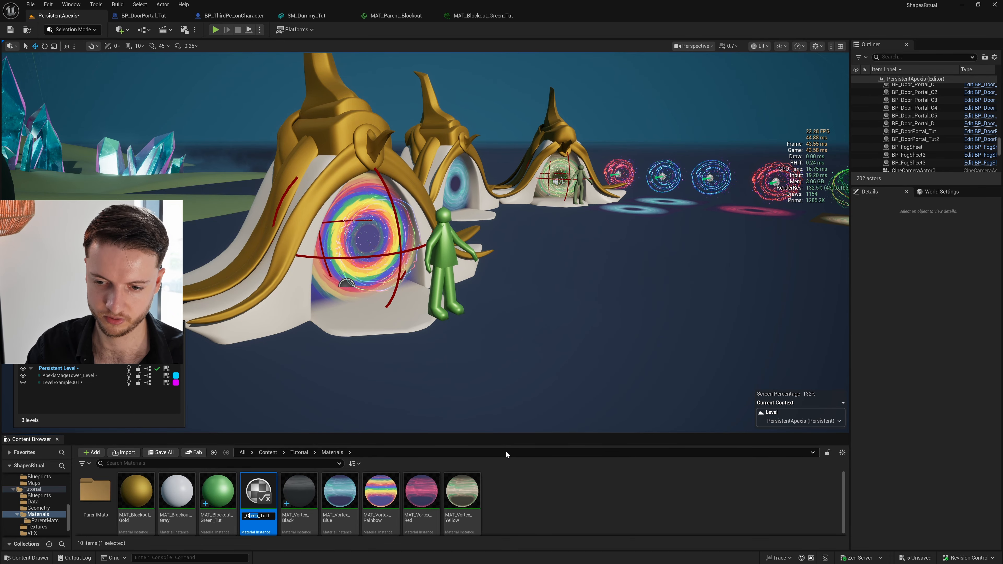
type("Orannge")
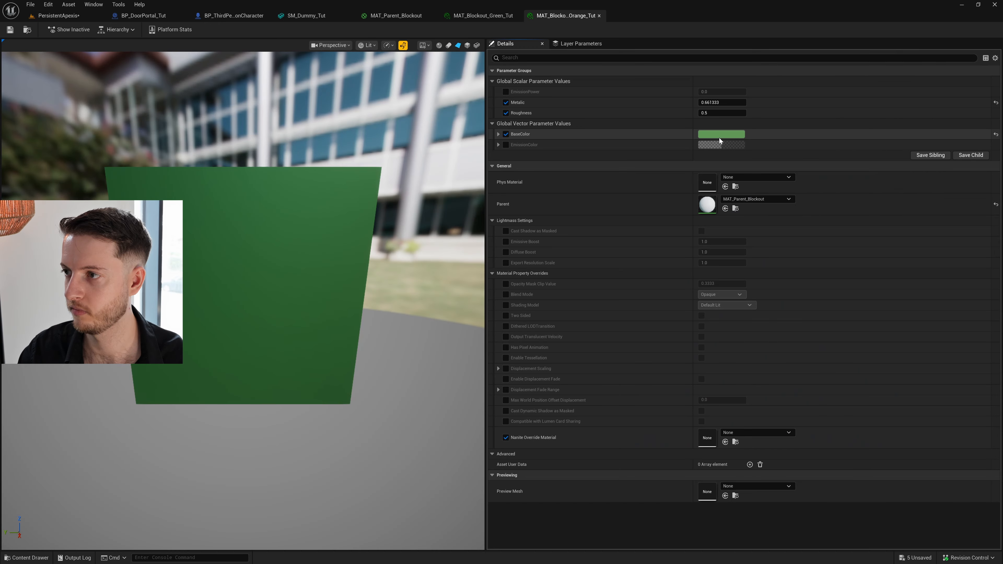
Step: Set the BaseColor of MAT_Blockout_Orange_Tut to orange, about R 0.307, G 0.183, B 0.062, and save the material instance
left_click(719, 135)
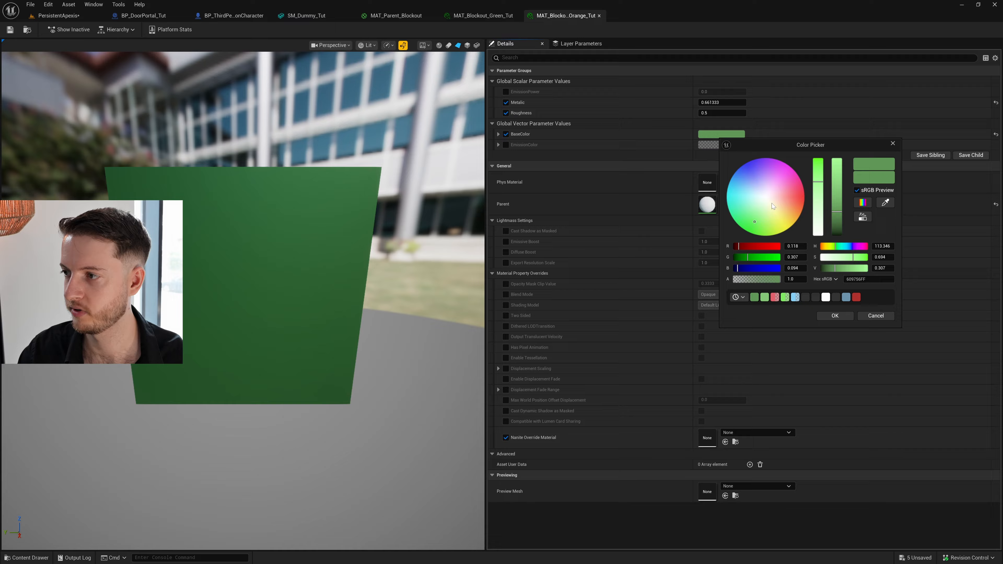
left_click(795, 205)
left_click_drag(797, 211, 793, 212)
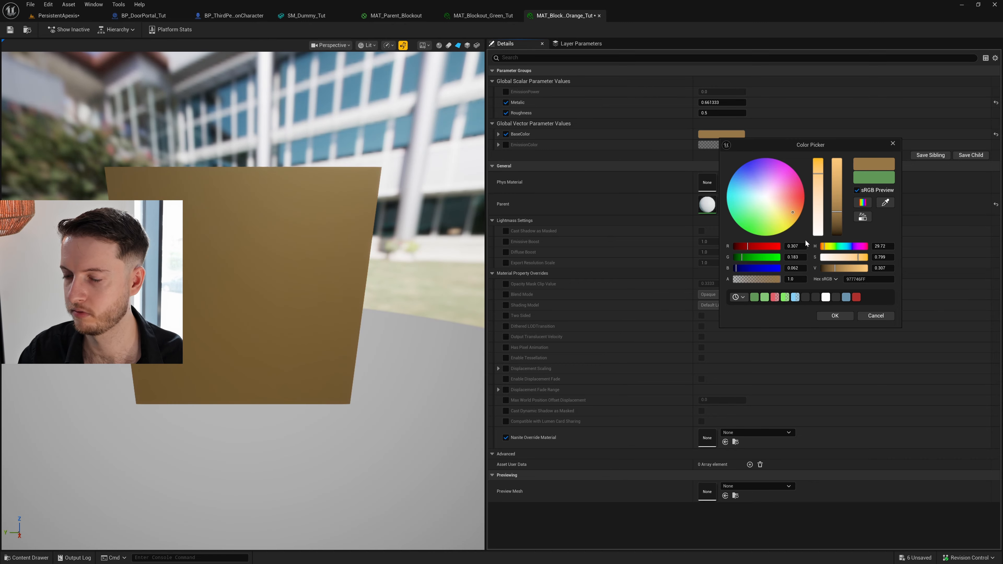
left_click(835, 316)
left_click(12, 29)
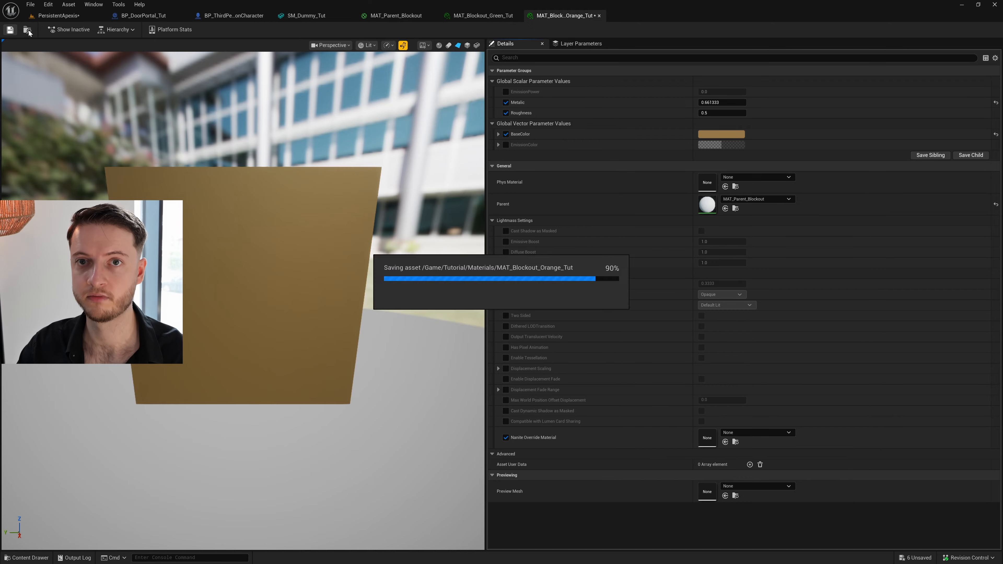
Step: Assign MAT_Blockout_Orange_Tut to the PlayerPointVizTwo mesh in BP_DoorPortal_Tut and save the blueprint
left_click(59, 15)
left_click(146, 16)
left_click(105, 135)
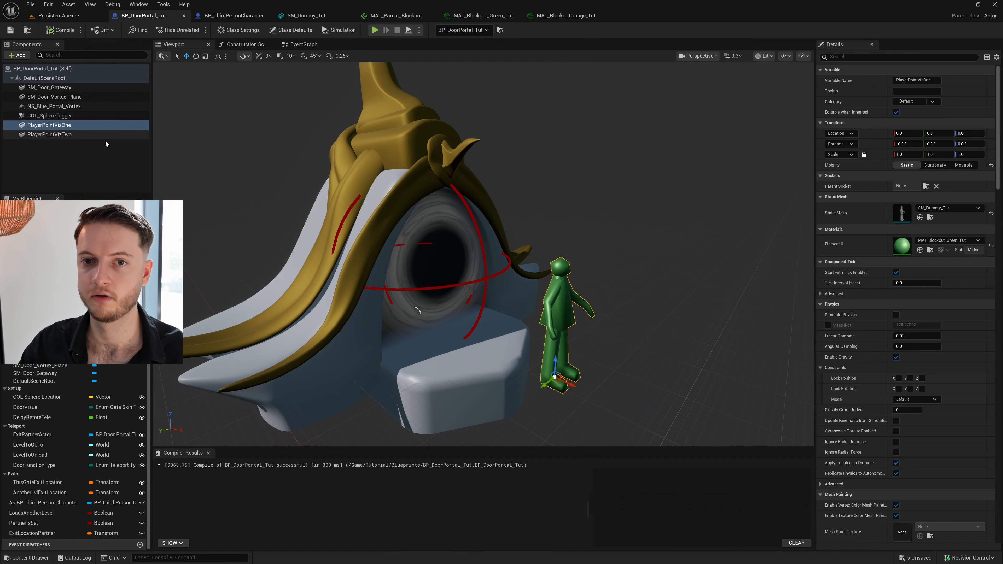
left_click(919, 250)
left_click(11, 31)
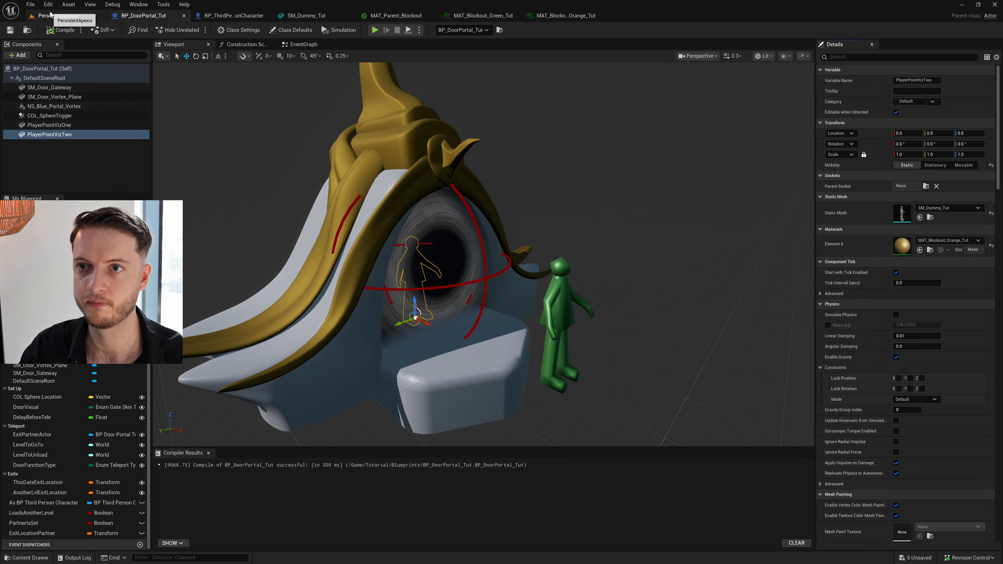
Step: Examine the orange dummy against the portals from a new viewpoint in the PersistentApexis level
left_click(59, 15)
key("w")
scroll(426, 243, "up", 2)
right_click_drag(425, 242, 407, 253)
key("s")
key("d")
Step: Open MAT_Blockout_Orange_Tut in a smaller floating window beside the level viewport, and close the MAT_Blockout_Green_Tut editor
double_click(259, 494)
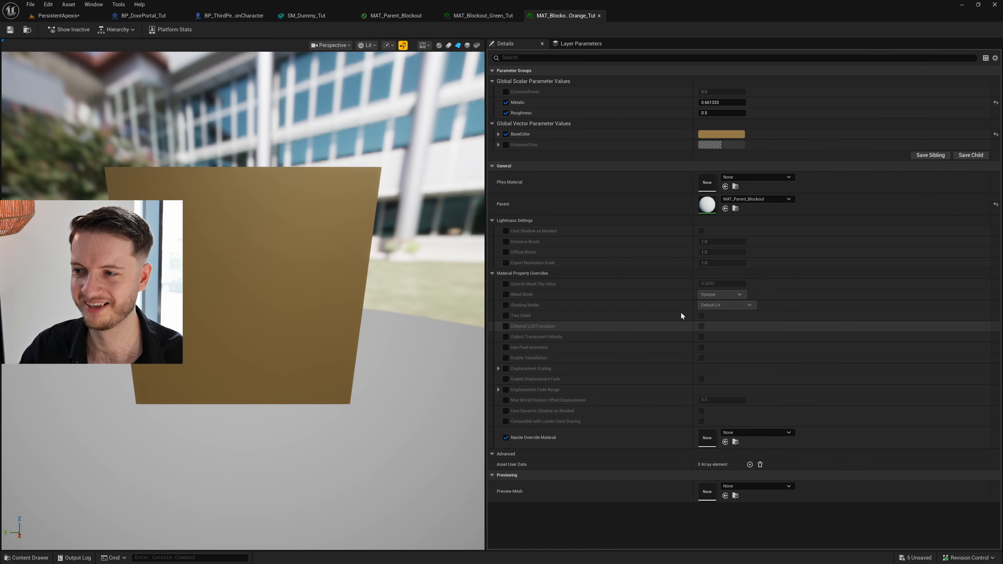
left_click_drag(542, 20, 555, 178)
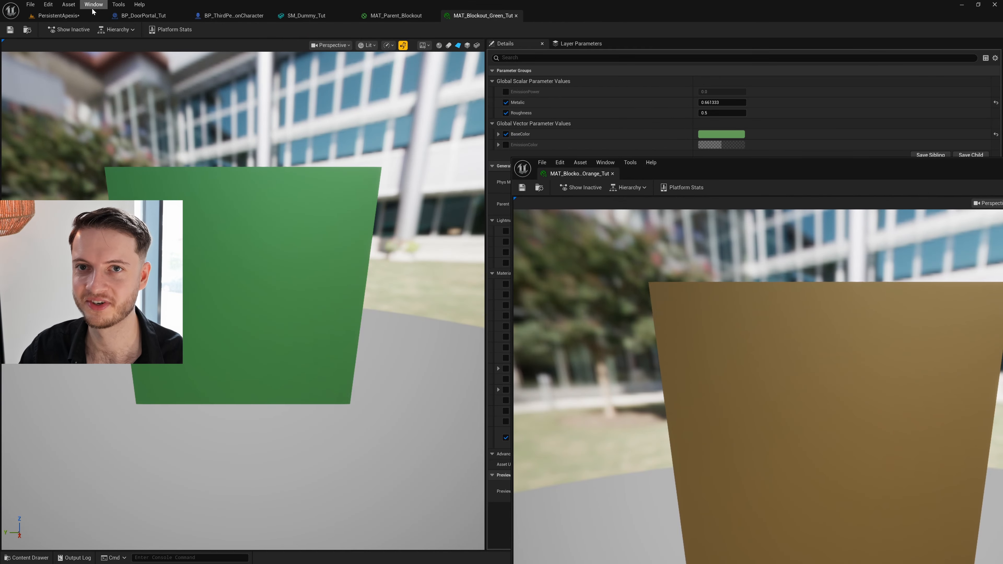
left_click(516, 16)
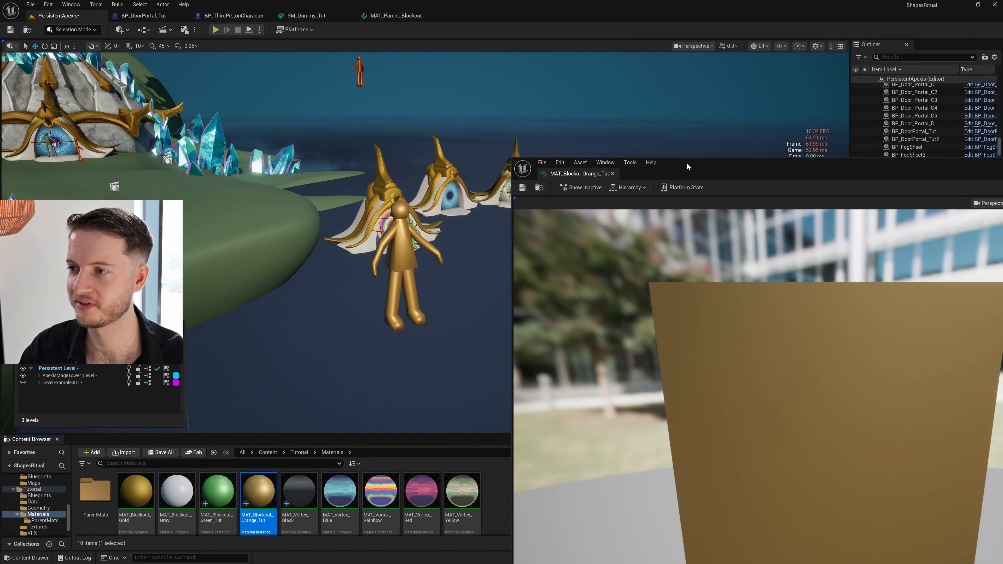
left_click_drag(687, 166, 596, 87)
left_click_drag(421, 79, 313, 63)
left_click_drag(490, 71, 553, 98)
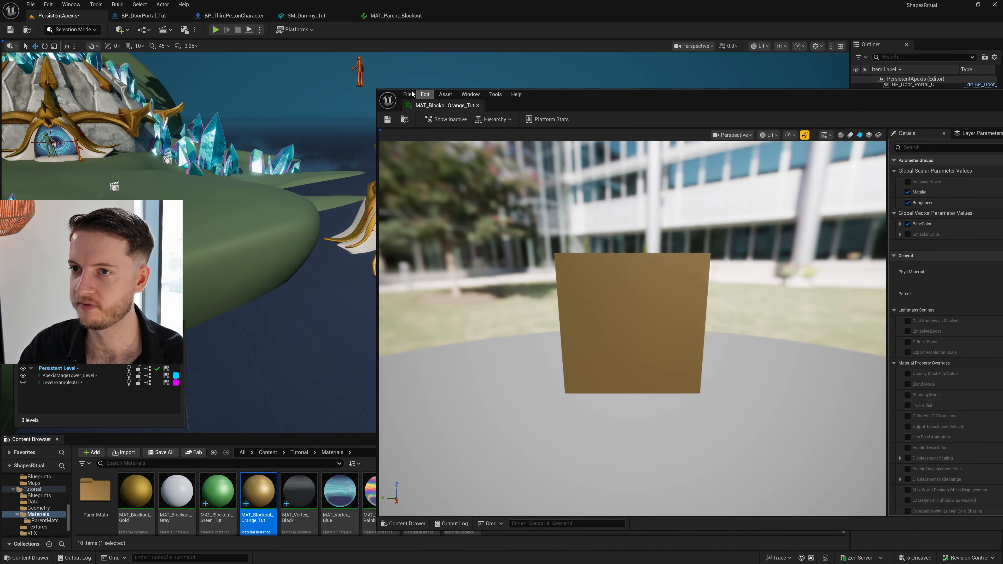
Step: Set the BaseColor of MAT_Blockout_Orange_Tut to R 0.307, G 0.097, B 0.04, save the material instance and close its window
left_click_drag(377, 93, 391, 93)
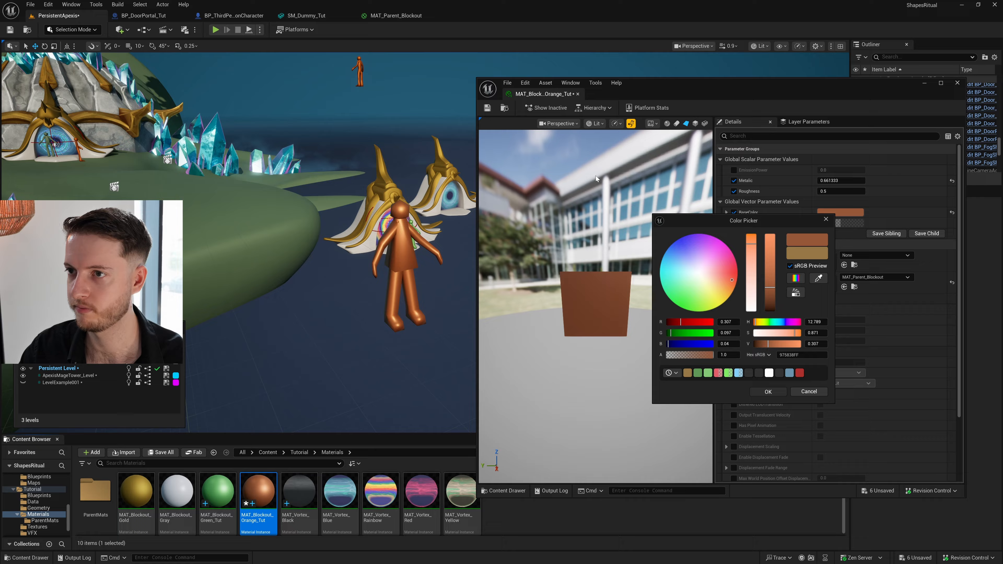
left_click(487, 107)
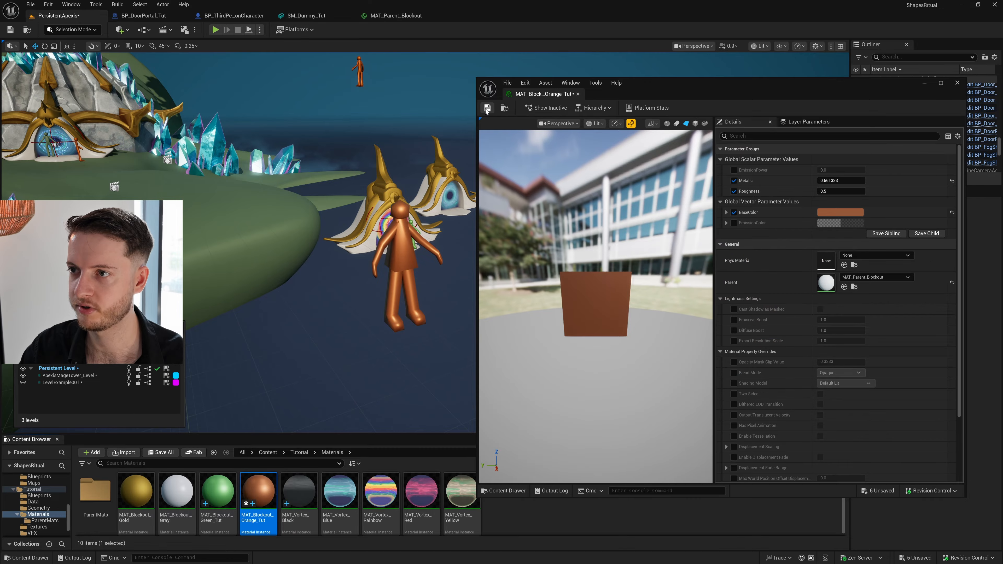
left_click(957, 82)
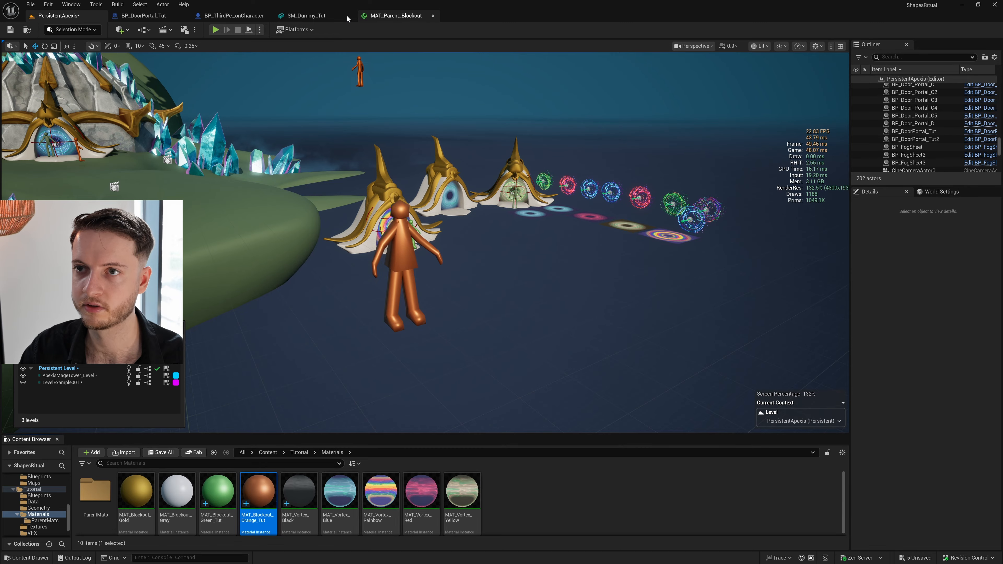
Step: Select BP_DoorPortal_Tut2 in the level and nudge its This Gate Exit Location point at the green dummy's feet
key("a")
key("e")
scroll(532, 86, "up", 1)
right_click_drag(532, 86, 637, 75)
key("g")
scroll(533, 82, "up", 2)
key("w")
key("s")
key("w")
scroll(541, 79, "up", 3)
left_click(573, 268)
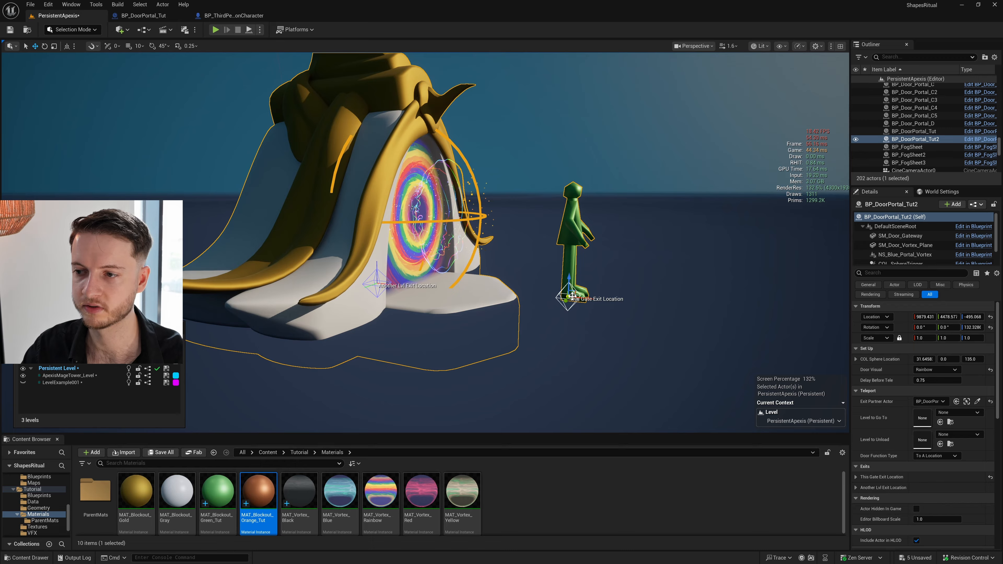
mouse_move(571, 296)
left_mouse_down()
mouse_move(476, 285)
mouse_move(587, 301)
left_mouse_up()
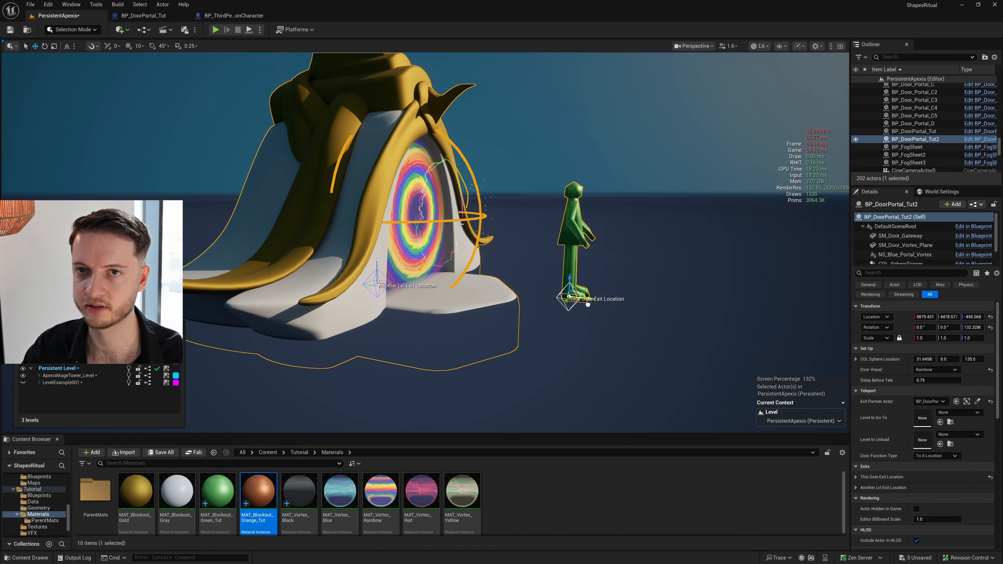
Step: Examine BP_DoorPortal_Tut2 and its green exit dummy from several viewpoints around the row of portals
key("w")
right_click_drag(423, 275, 677, 243)
scroll(422, 275, "down", 1)
key("s")
key("s")
scroll(423, 274, "down", 1)
key("w")
key("w")
scroll(423, 274, "up", 1)
key("w")
right_click_drag(441, 292, 544, 309)
key("a")
scroll(442, 292, "down", 1)
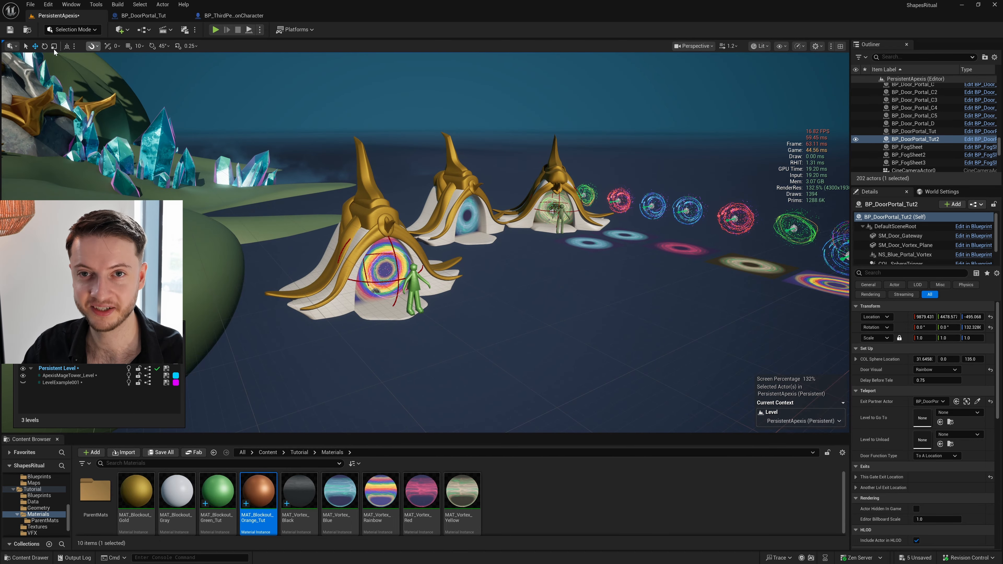
Step: Save the PersistentApexis level and clear the actor selection
key("ctrl+s")
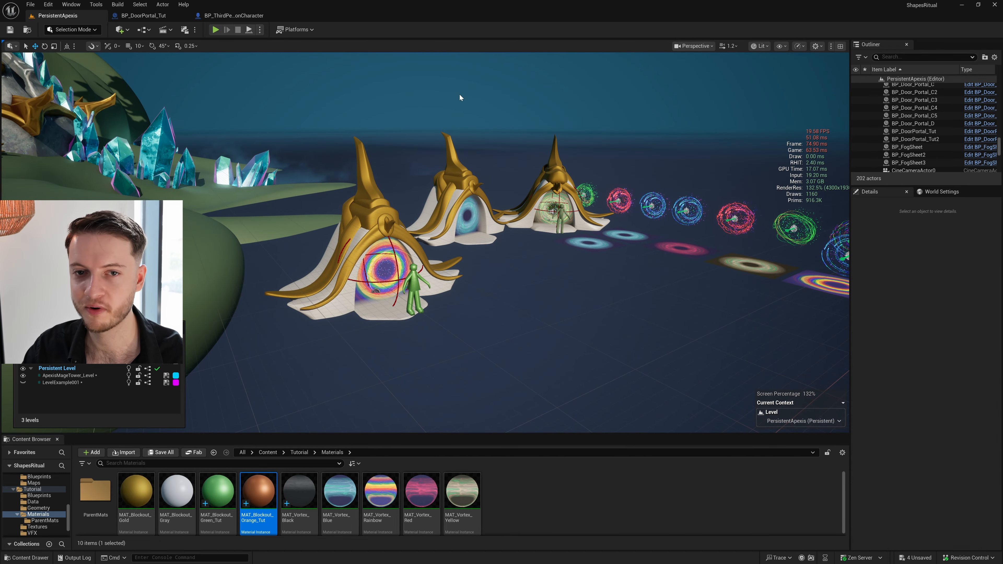
left_click(459, 94)
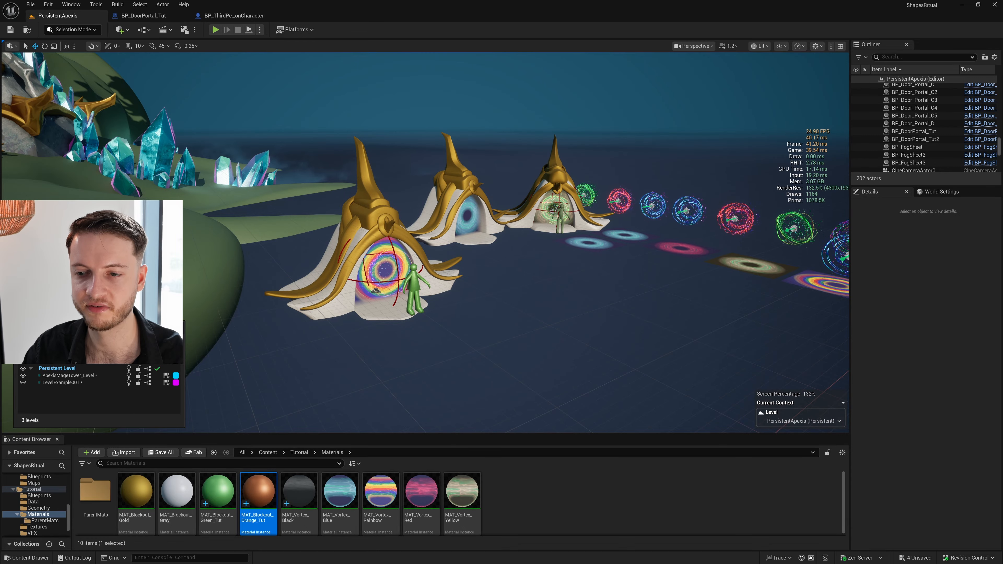
key("w")
mouse_move(464, 107)
right_mouse_down()
mouse_move(438, 112)
mouse_move(452, 120)
right_mouse_up()
scroll(464, 107, "down", 2)
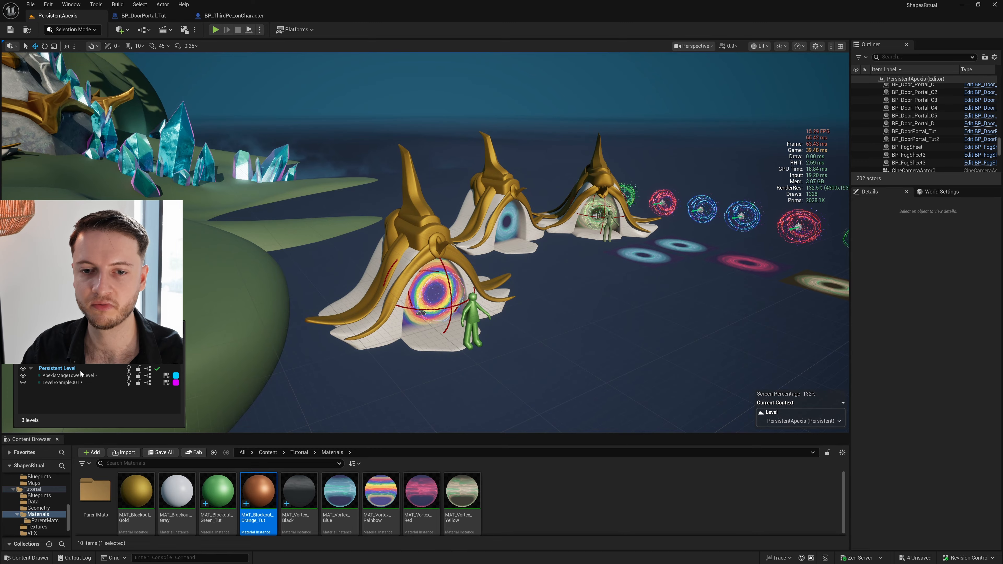
Step: Toggle the visibility of LevelExample001 and ApexisMageTower_Level to inspect both sublevels, and restore their original visibility
left_click(23, 383)
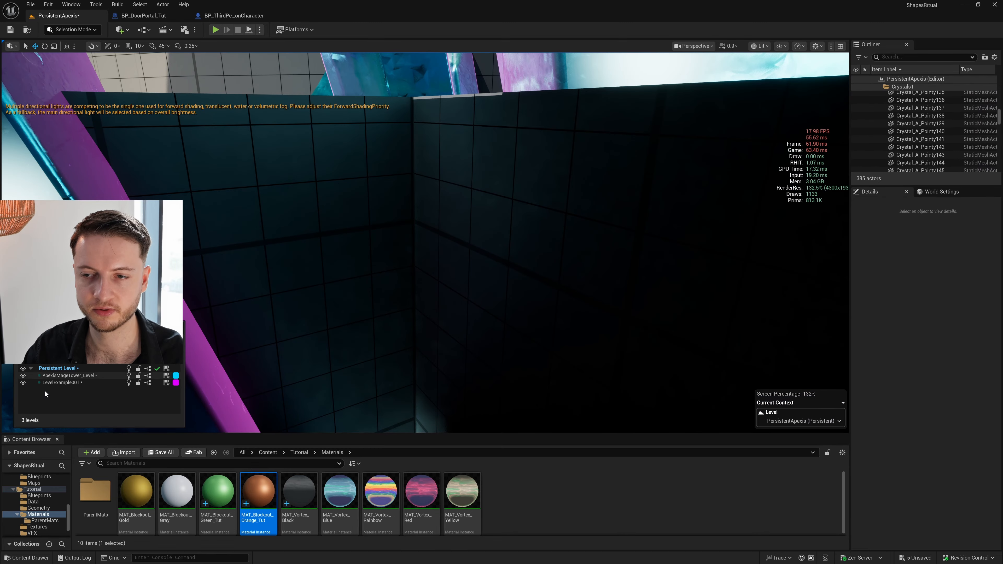
key("s")
scroll(355, 245, "up", 1)
right_click_drag(355, 245, 387, 237)
key("s")
right_click_drag(477, 305, 446, 291)
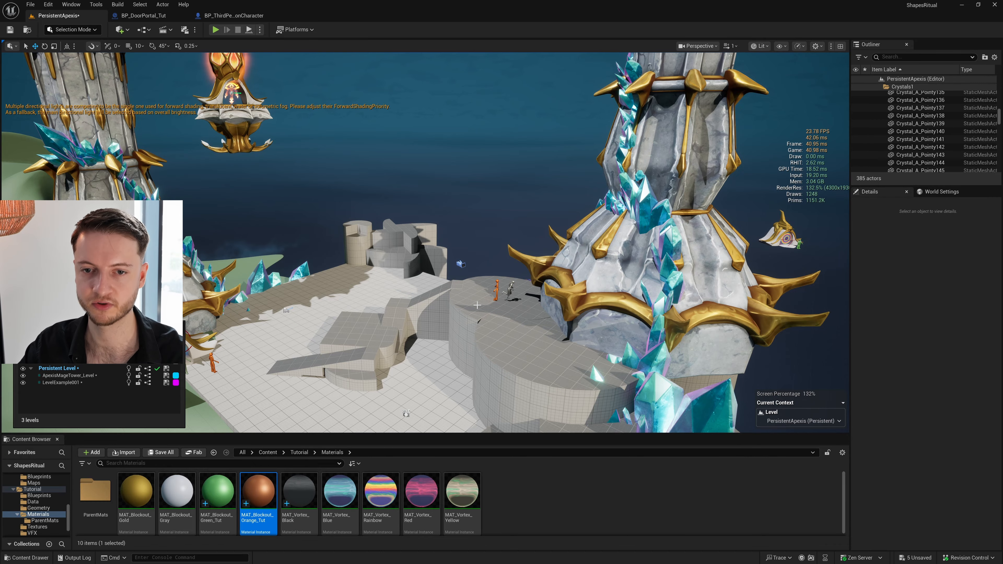
left_click(23, 376)
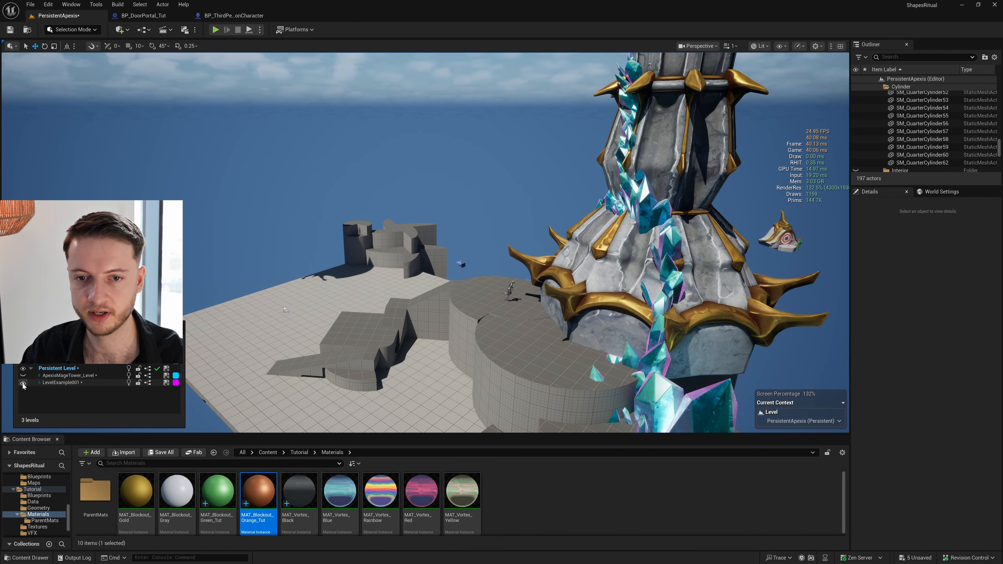
left_click(23, 383)
left_click(23, 376)
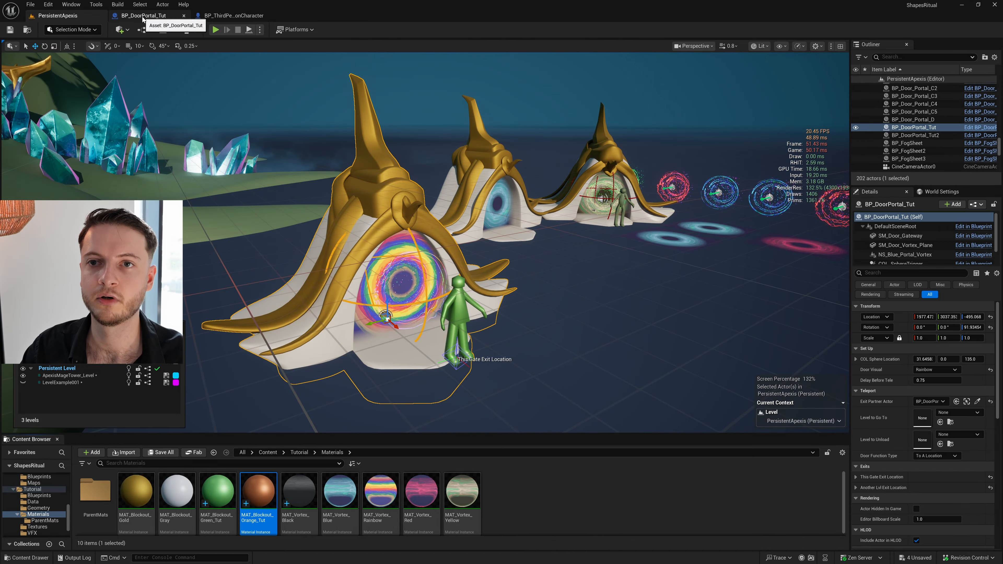
Step: Open the BP_DoorPortal_Tut blueprint and examine its construction script and event graph logic
left_click(144, 15)
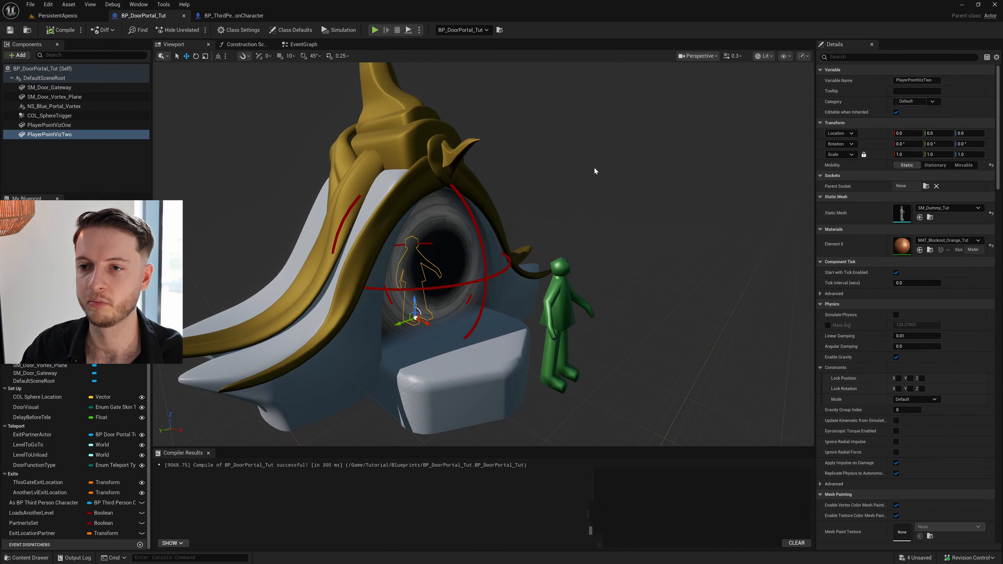
left_click(305, 46)
left_click(246, 45)
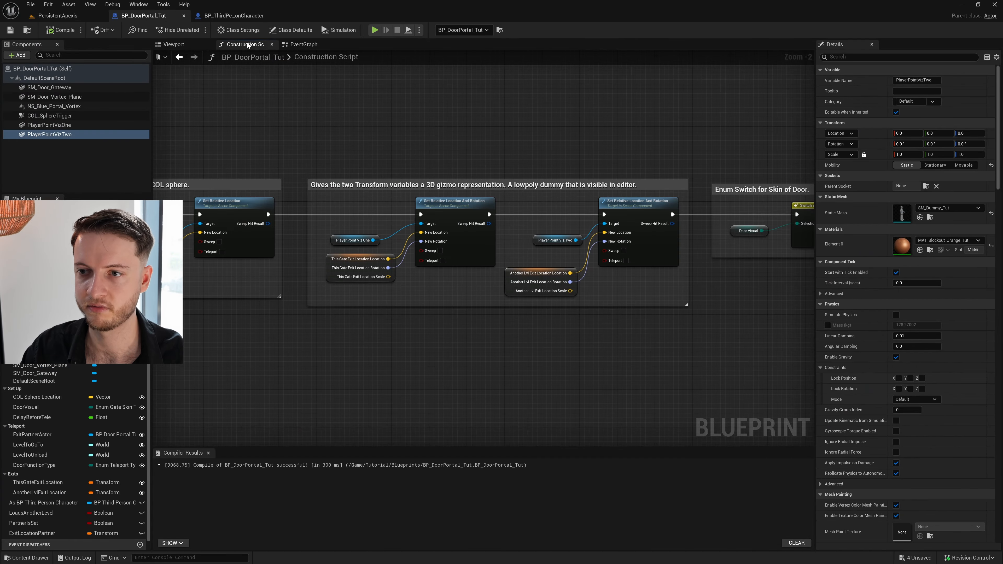
scroll(414, 223, "down", 5)
right_click_drag(510, 259, 387, 220)
left_click(304, 44)
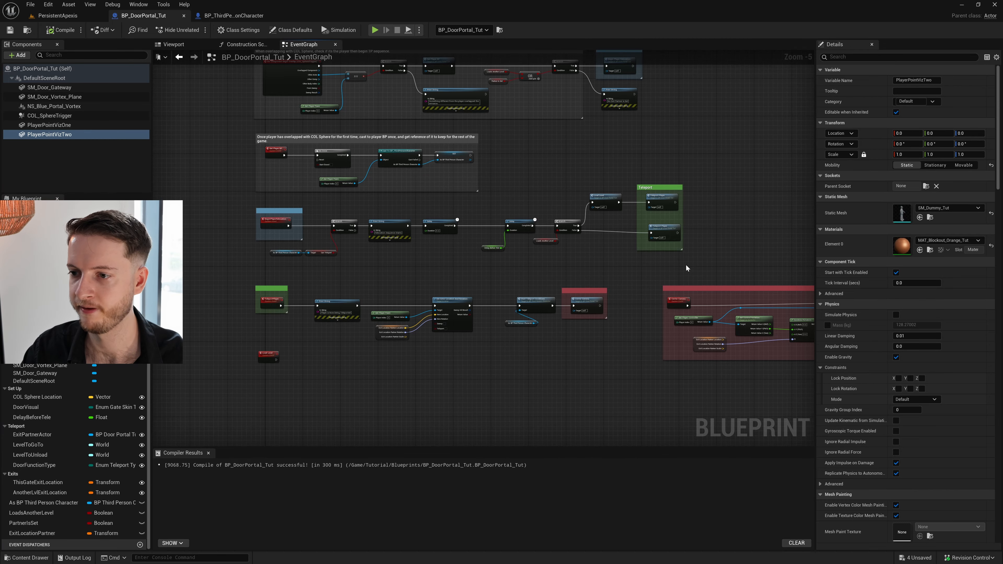
right_click_drag(626, 266, 655, 416)
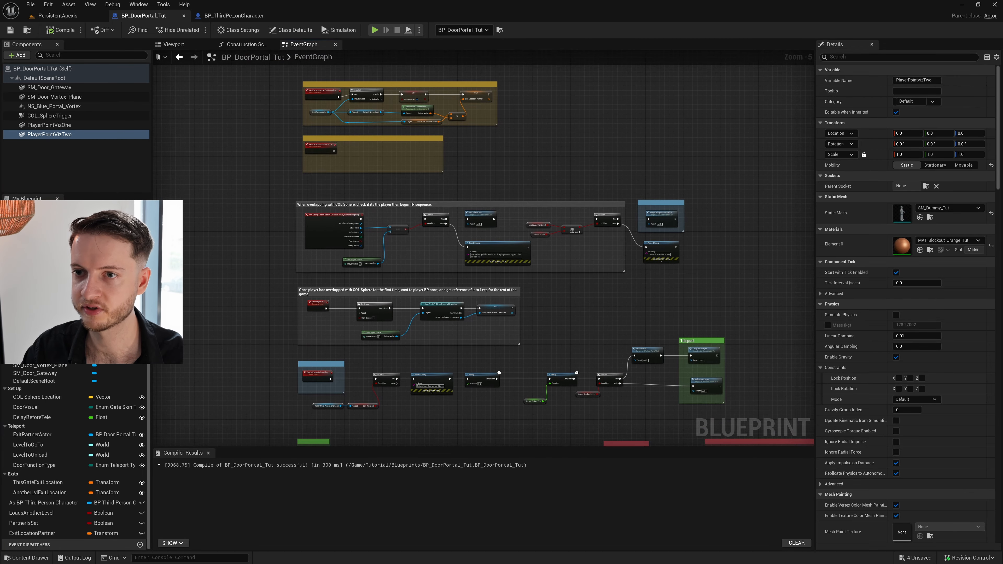
right_click_drag(449, 154, 463, 255)
scroll(463, 255, "up", 3)
right_click_drag(495, 217, 592, 301)
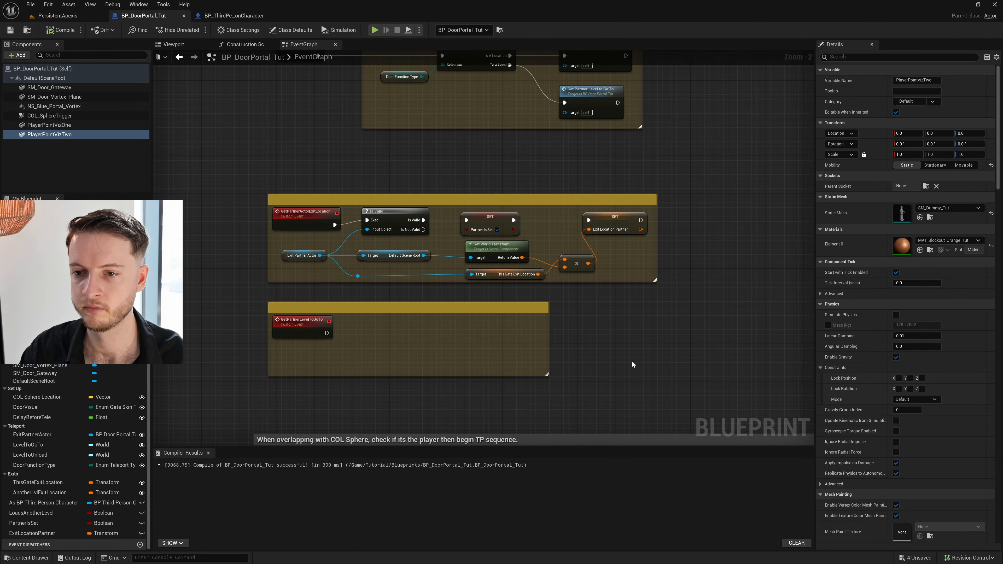
Step: Place a Get LevelToGoTo node below the GetPartnerLevelToGoTo custom event in the event graph
right_click_drag(553, 359, 597, 269)
scroll(430, 278, "up", 1)
right_click_drag(429, 276, 433, 296)
scroll(432, 293, "up", 1)
scroll(433, 293, "down", 1)
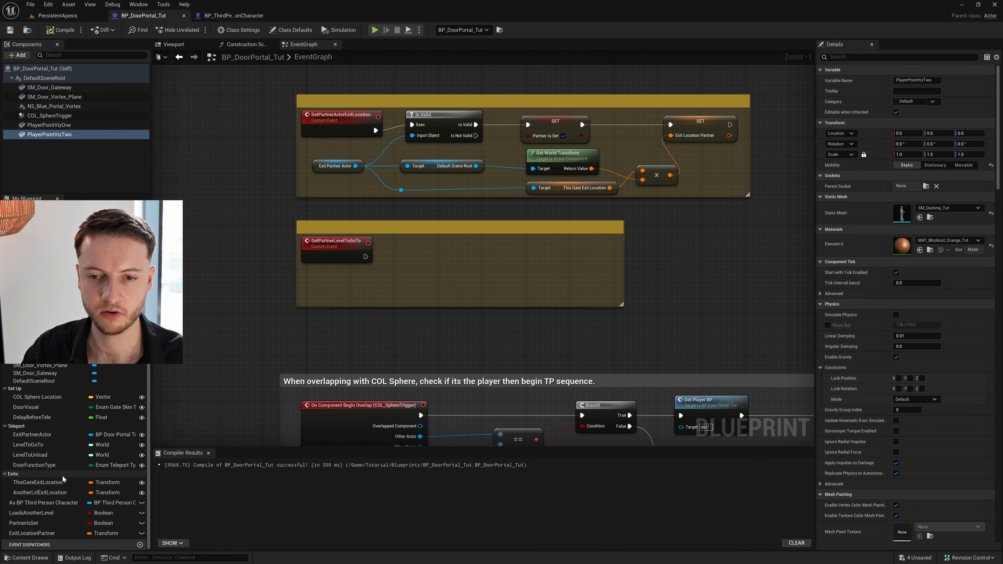
left_click(56, 444)
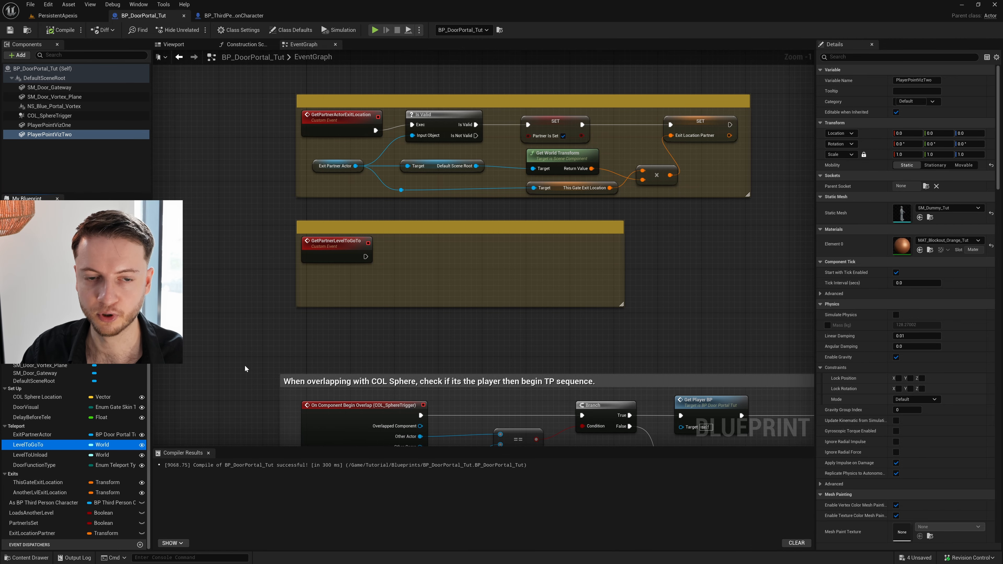
left_click_drag(244, 369, 346, 283)
left_click(376, 299)
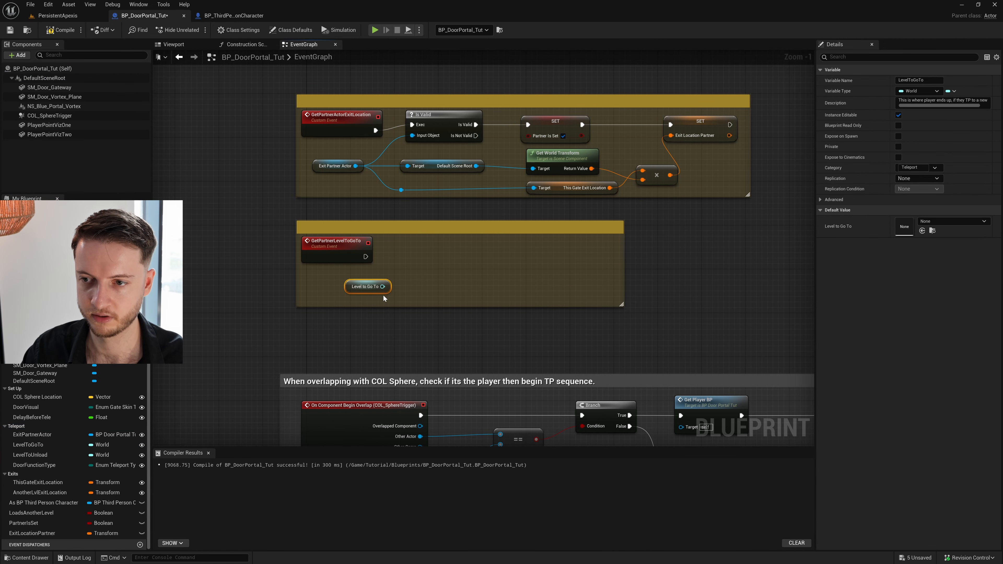
Step: Check Level to Go To with an Is Valid Soft Object Reference node and feed its return value into a Branch
left_click_drag(426, 260, 426, 260)
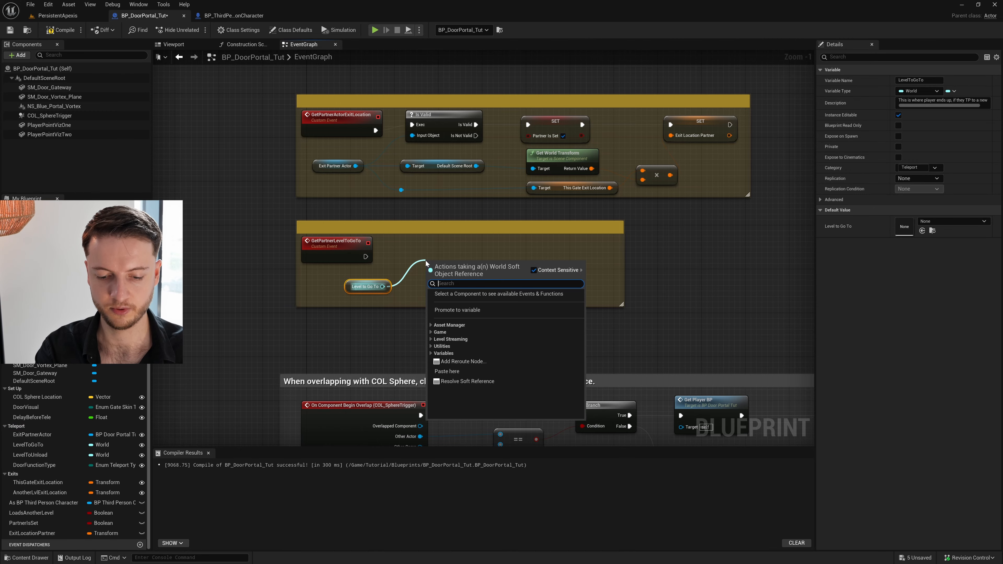
type("is valid so")
key("Return")
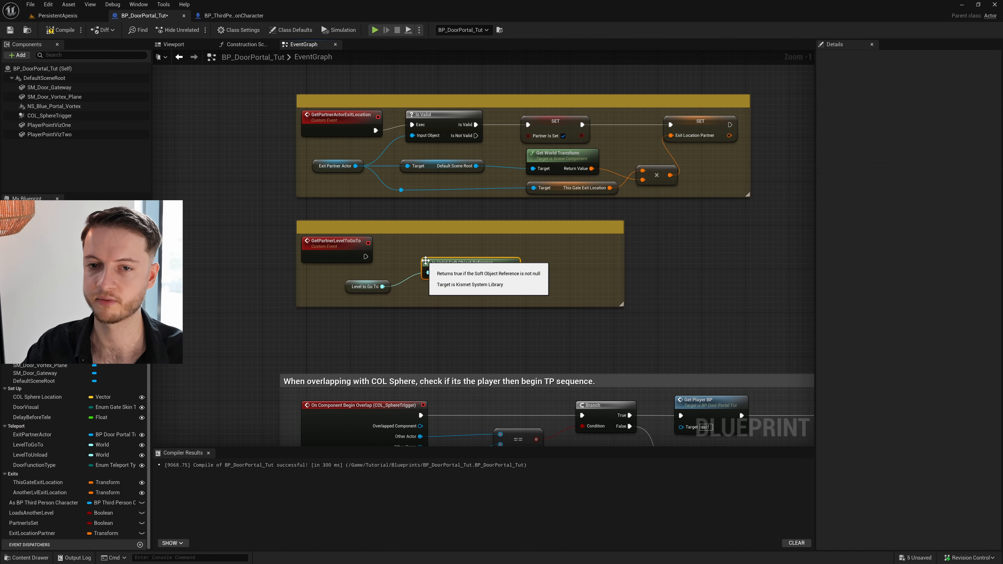
left_click_drag(518, 271, 560, 249)
type("bra")
key("Return")
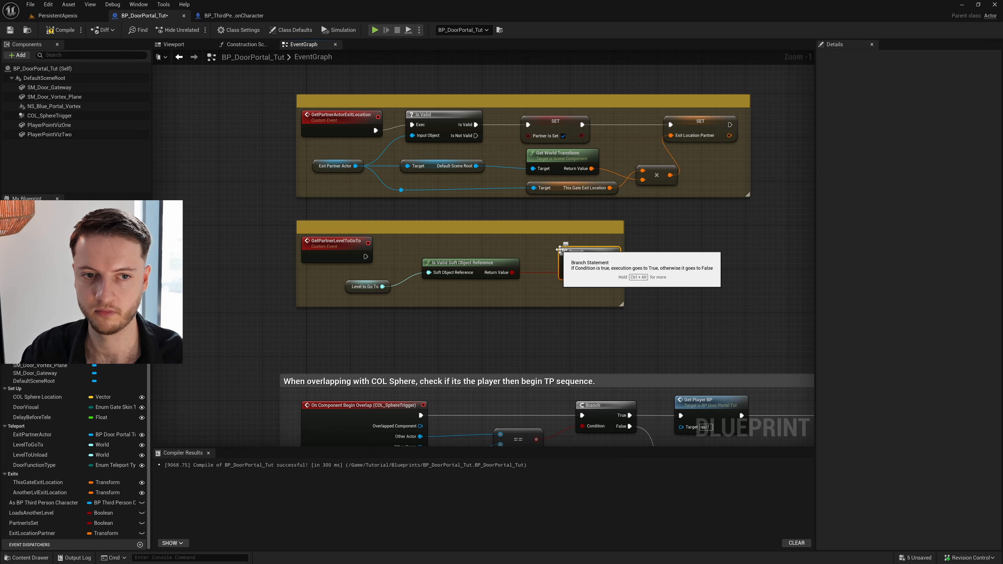
Step: Connect the GetPartnerLevelToGoTo event to the Branch and widen the surrounding comment box
left_click_drag(365, 256, 565, 261)
right_click_drag(565, 261, 459, 235)
left_click_drag(503, 229, 567, 227)
left_click(414, 309)
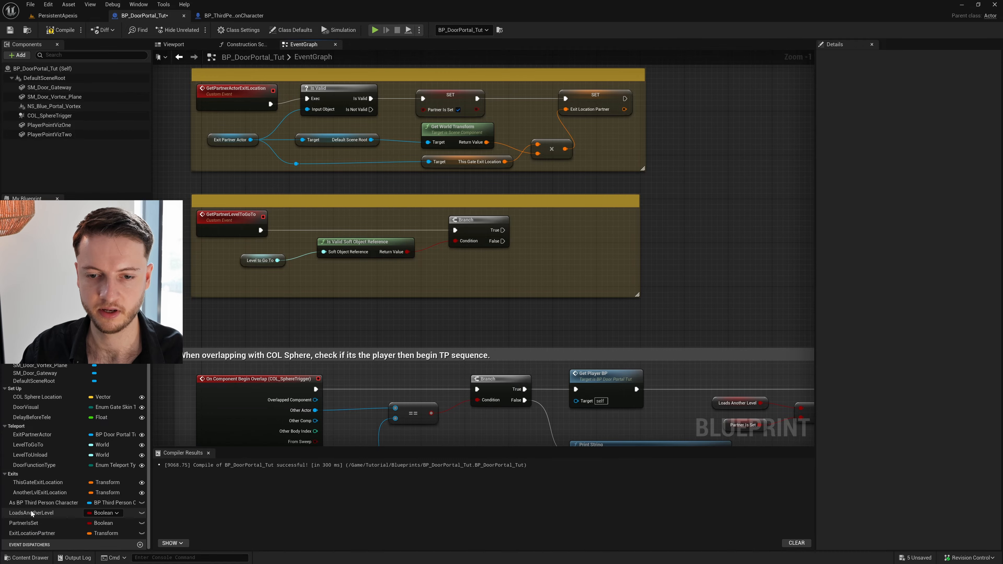
Step: Add a Set LoadsAnotherLevel node ticked as true and connect it to the Branch's True output
left_click(39, 512)
left_click_drag(563, 226, 563, 225)
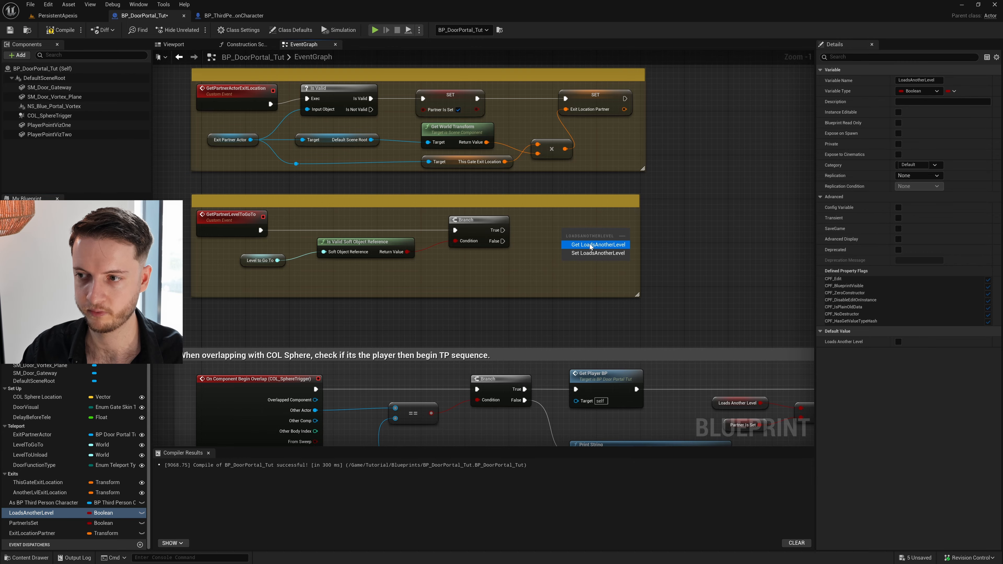
left_click(590, 254)
left_click(613, 247)
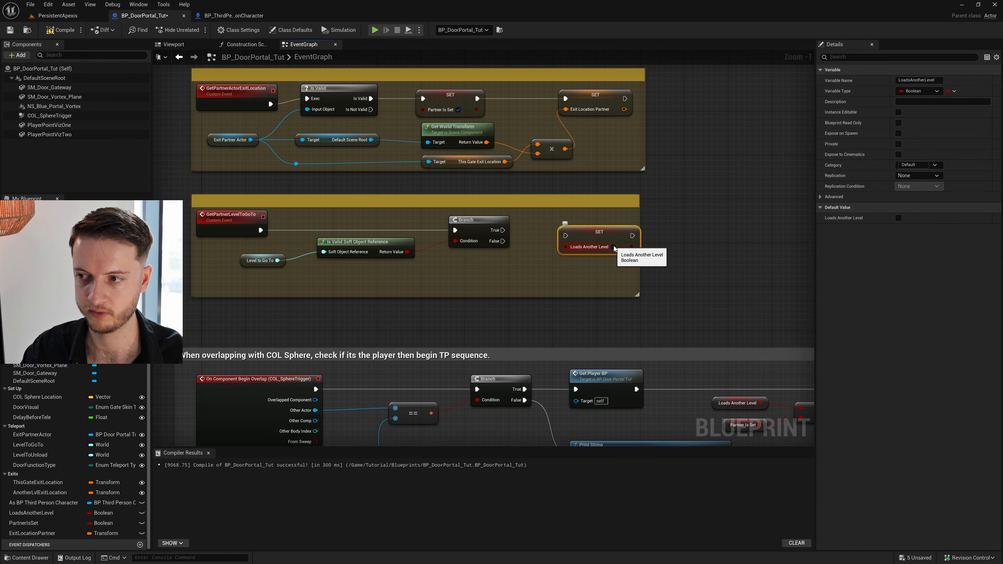
left_click_drag(565, 236, 503, 230)
left_click_drag(575, 229, 553, 220)
right_click_drag(717, 281, 699, 306)
left_click(697, 304)
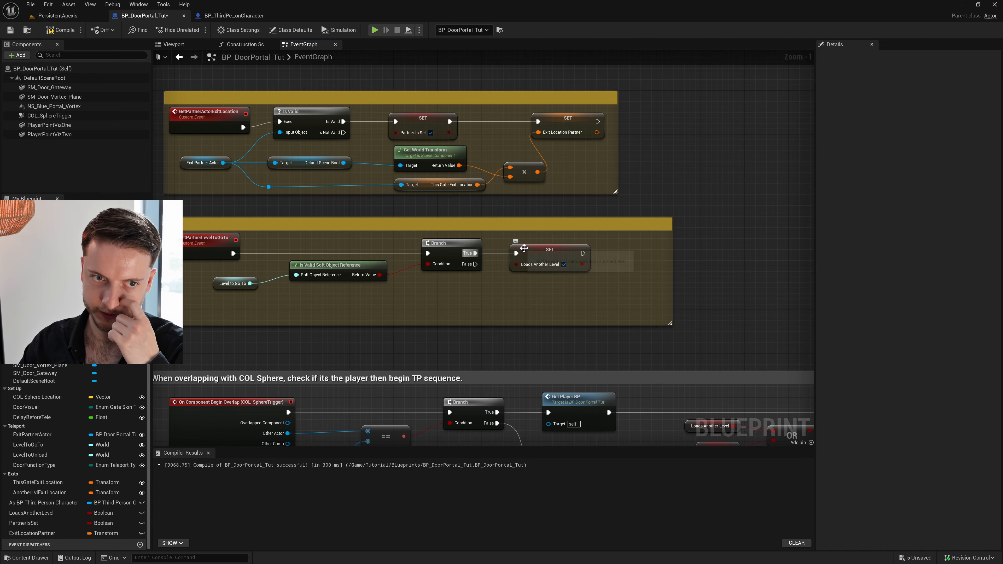
Step: Add a Get DefaultSceneRoot node beneath the GetPartnerLevelToGoTo comment box
right_click(451, 334)
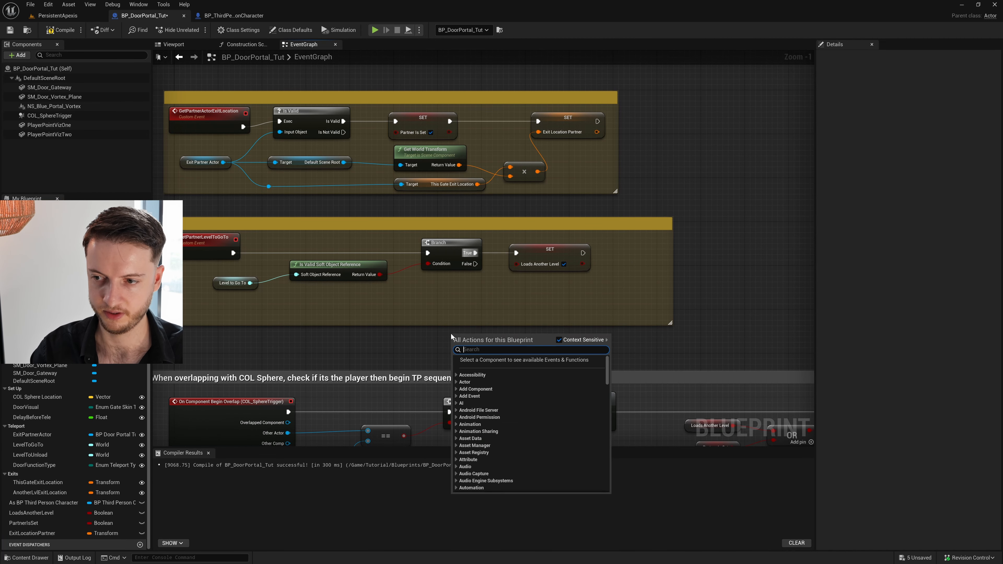
type("default scene root")
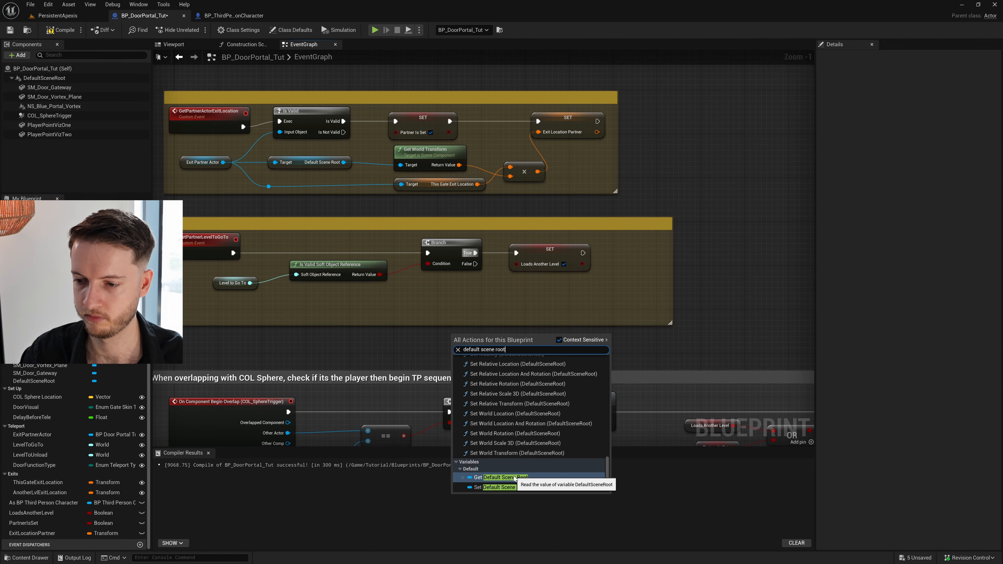
left_click(501, 477)
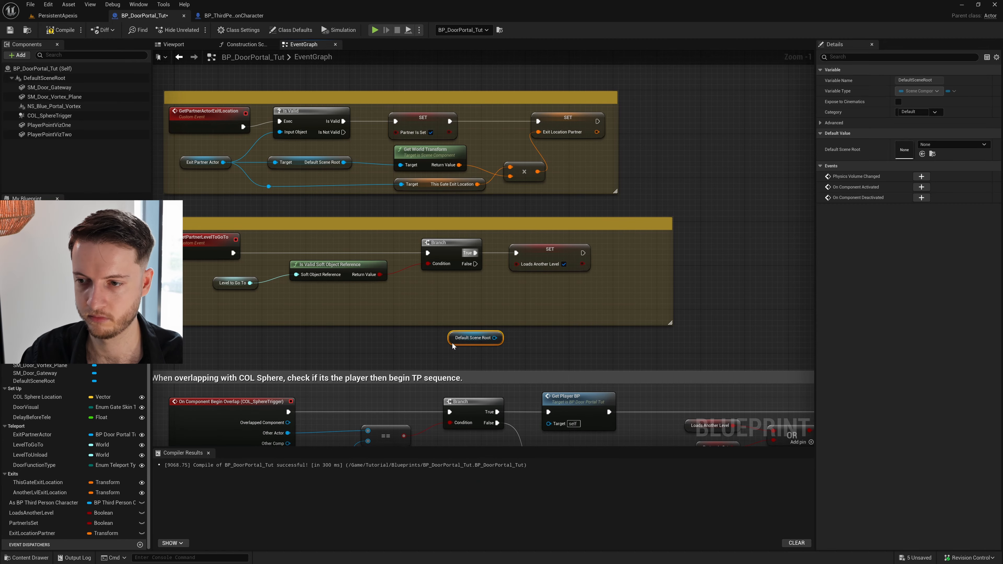
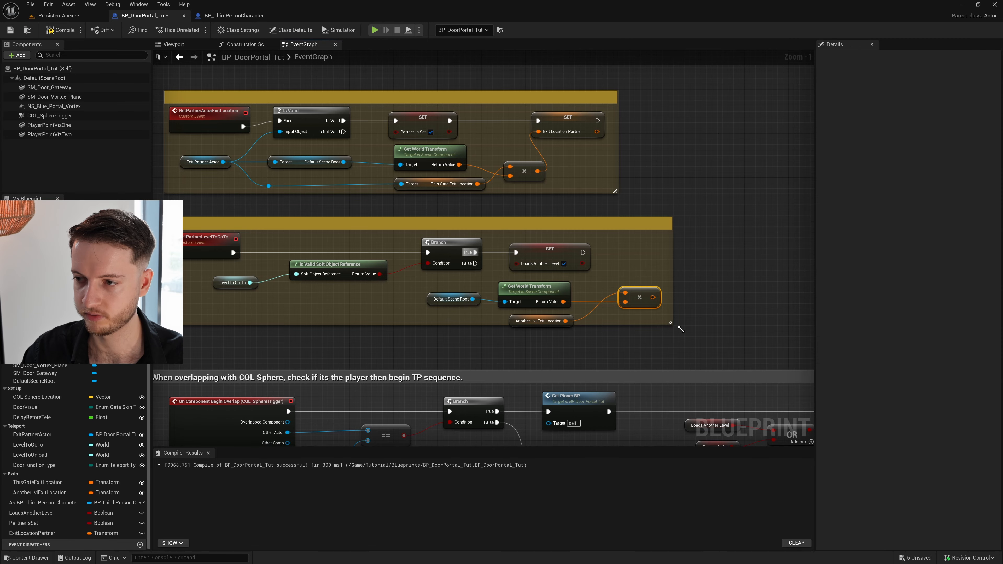
Step: Add a Set ExitLocationPartner node after Set LoadsAnotherLevel, fed by the multiplied transforms, and fit the comment box around the nodes
left_click_drag(681, 330, 692, 334)
right_click_drag(737, 328, 659, 318)
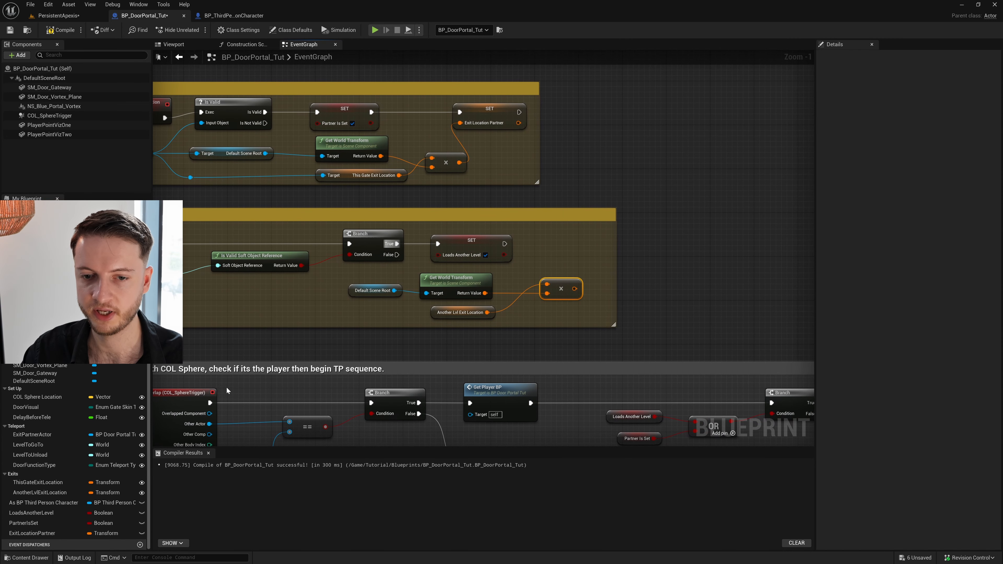
left_click(53, 534)
left_click_drag(66, 536, 576, 240)
left_click(608, 263)
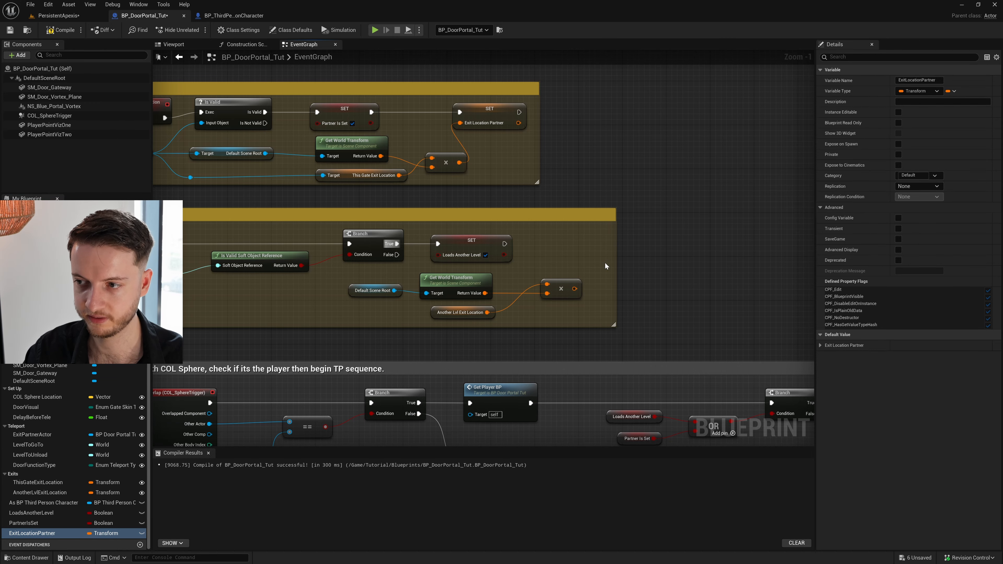
left_click_drag(575, 287, 504, 244)
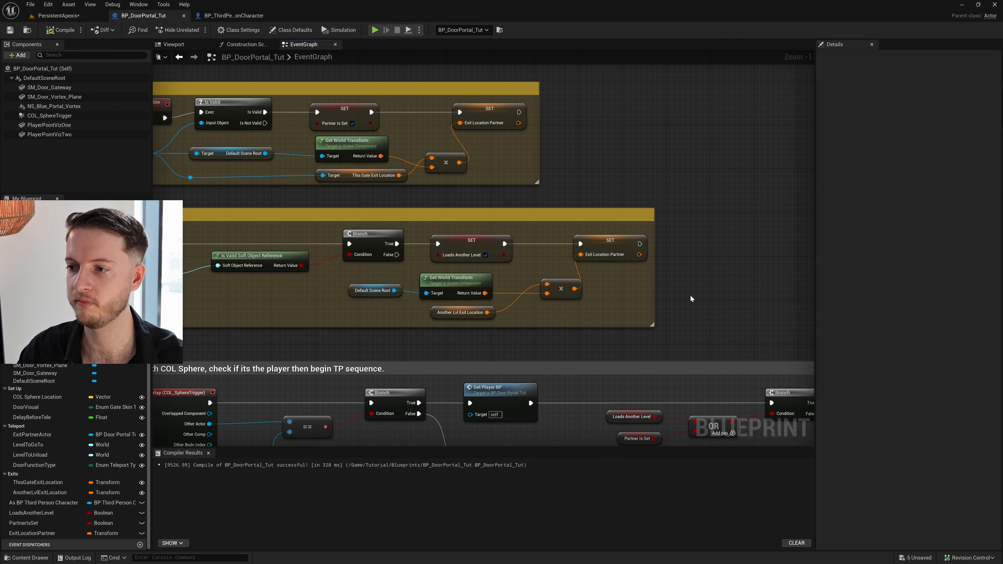
scroll(677, 282, "down", 4)
right_click_drag(681, 281, 626, 239)
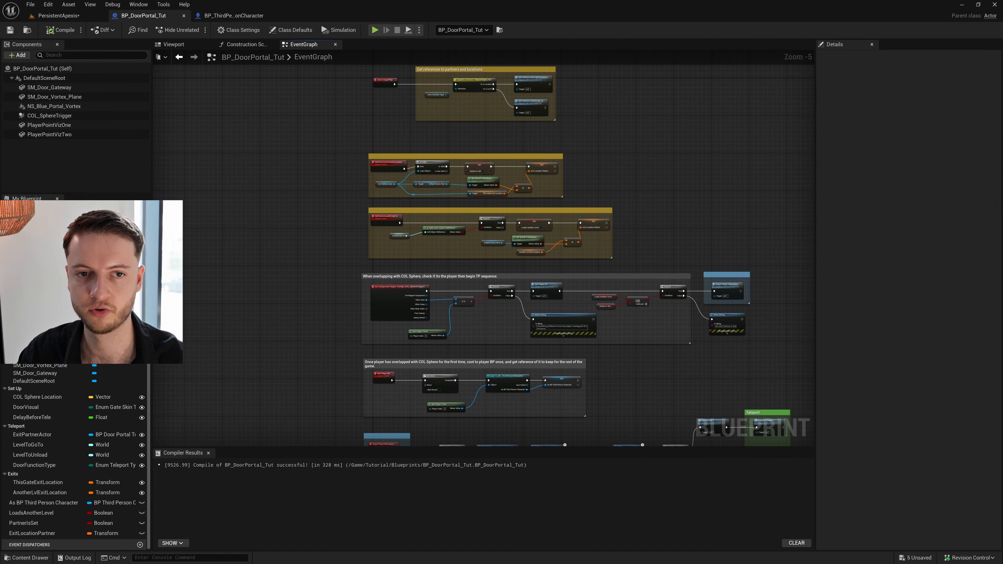
scroll(556, 216, "up", 2)
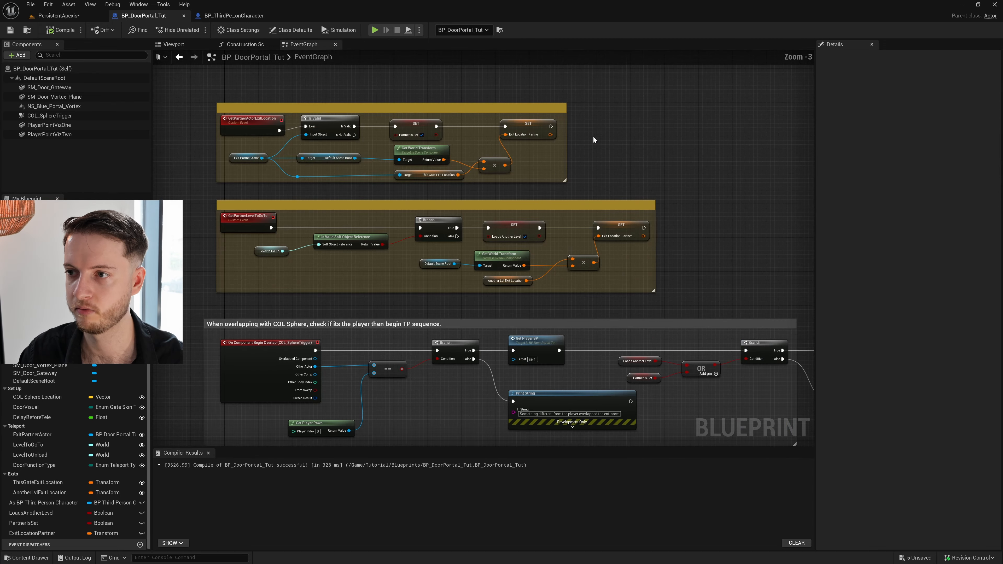
scroll(638, 319, "down", 1)
right_click_drag(638, 319, 610, 155)
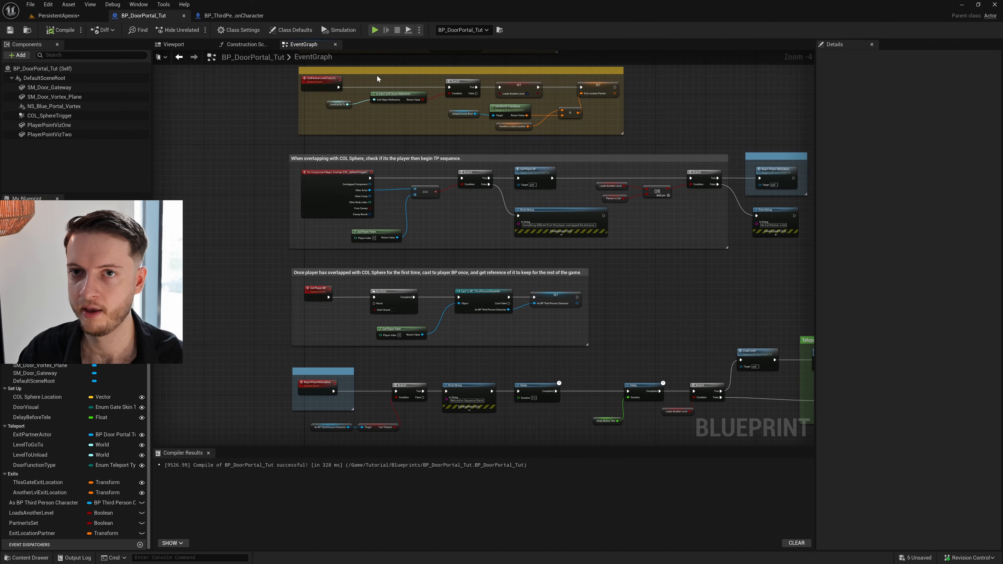
Step: Return to the PersistentApexis level and set the selected BP_DoorPortal_Tut actor's Door Function Type to To A Level
left_click(44, 15)
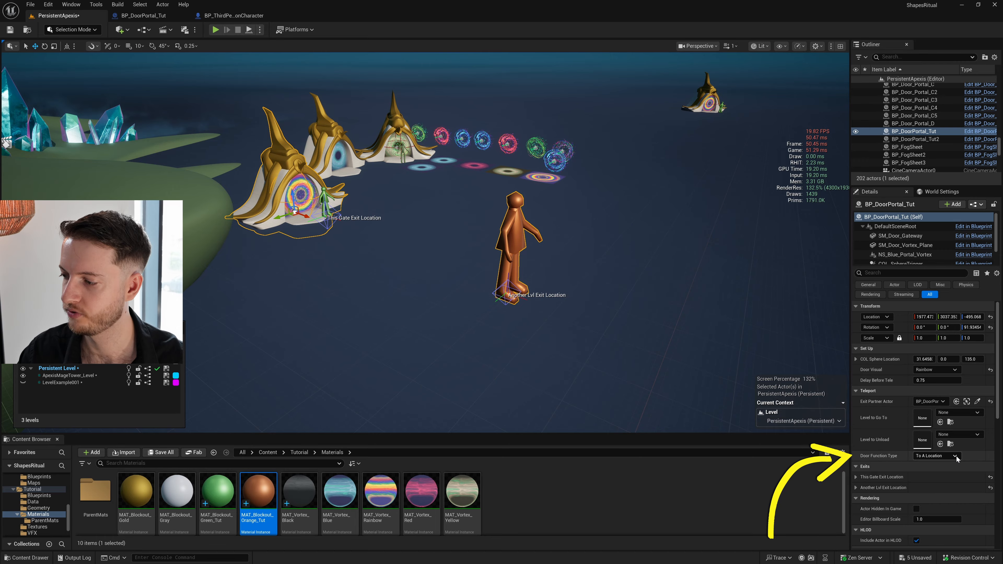
left_click(936, 456)
left_click(933, 471)
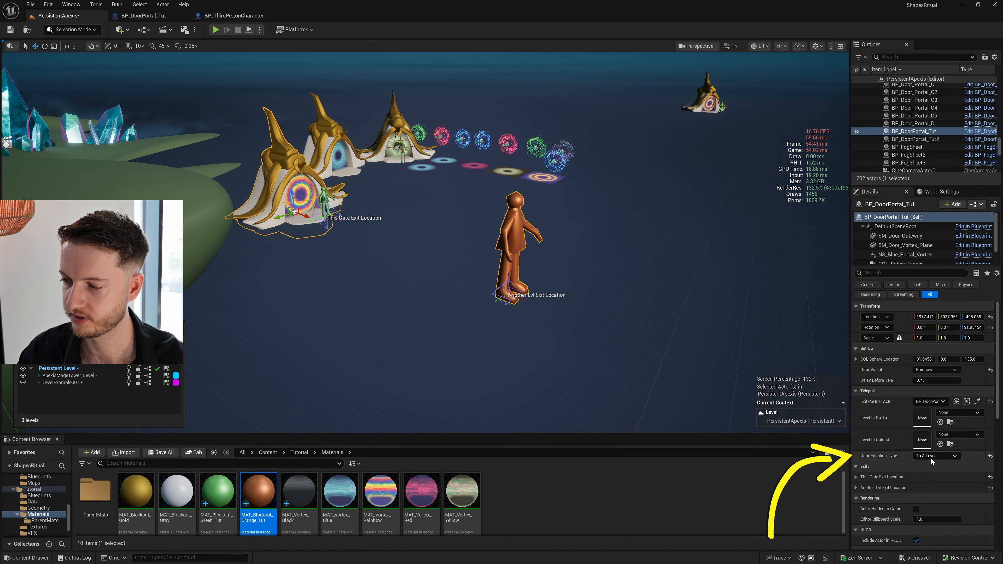
left_click(937, 456)
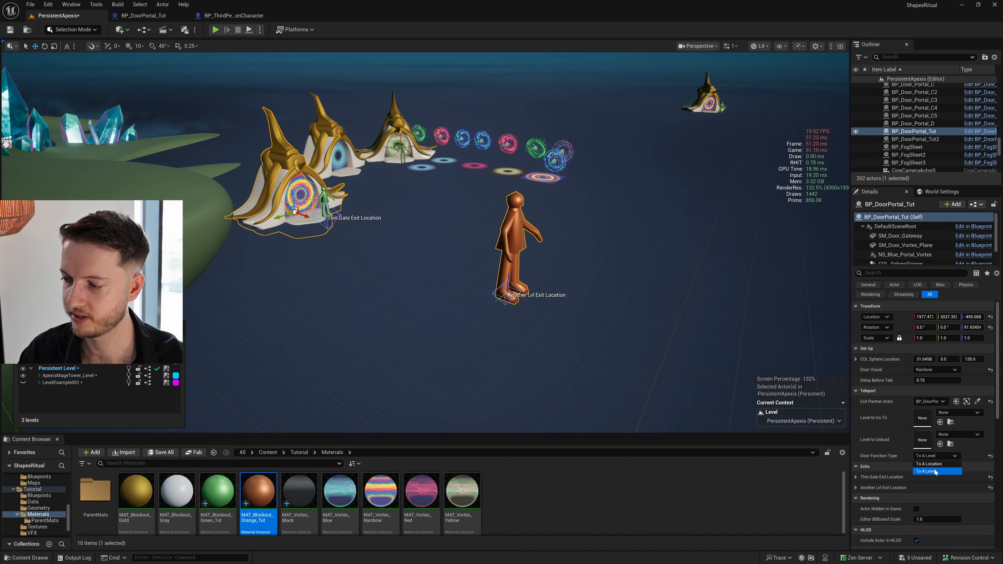
Step: Playtest the level by running the character into the rainbow door portal, then end the play session
left_click(478, 270)
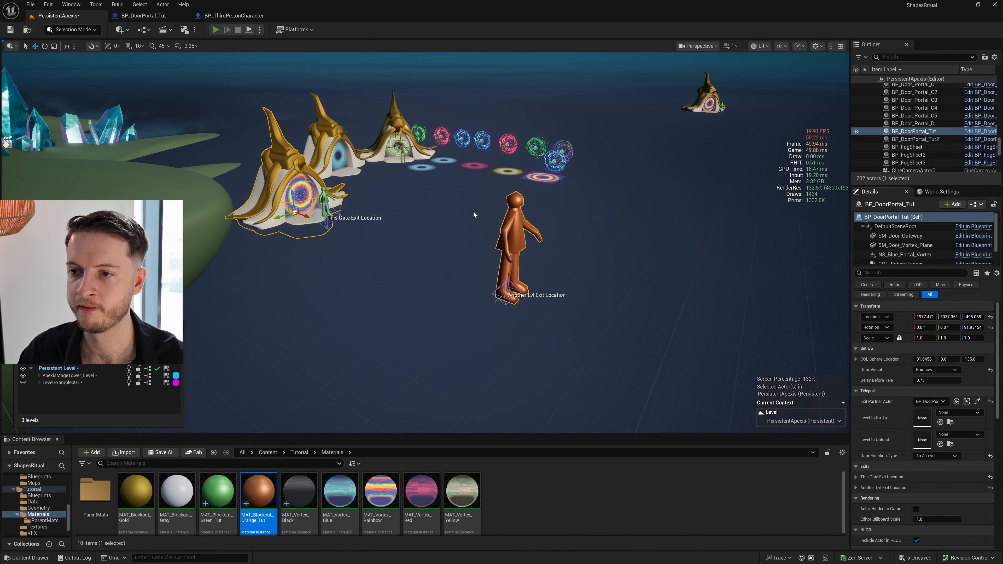
key("alt+p")
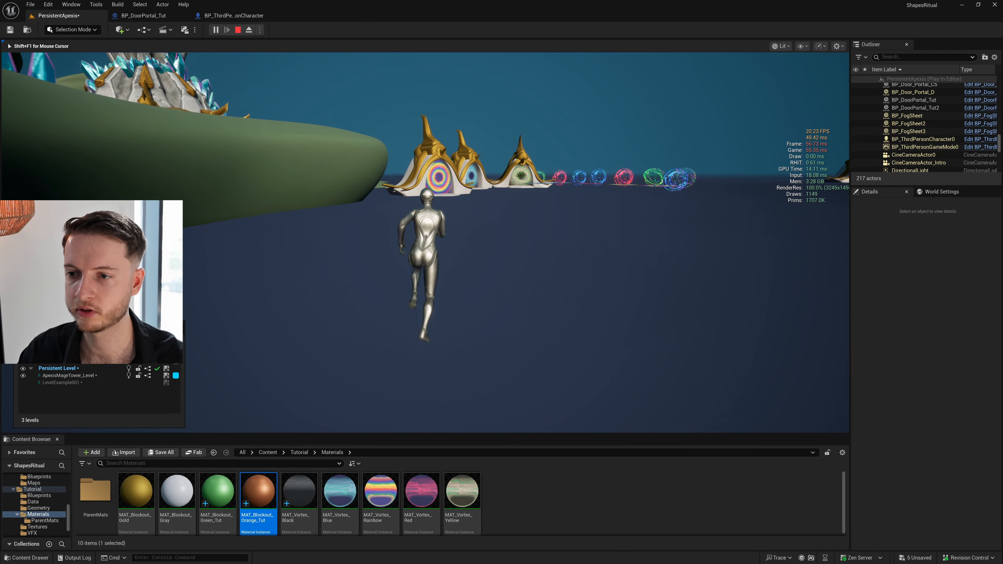
key("w")
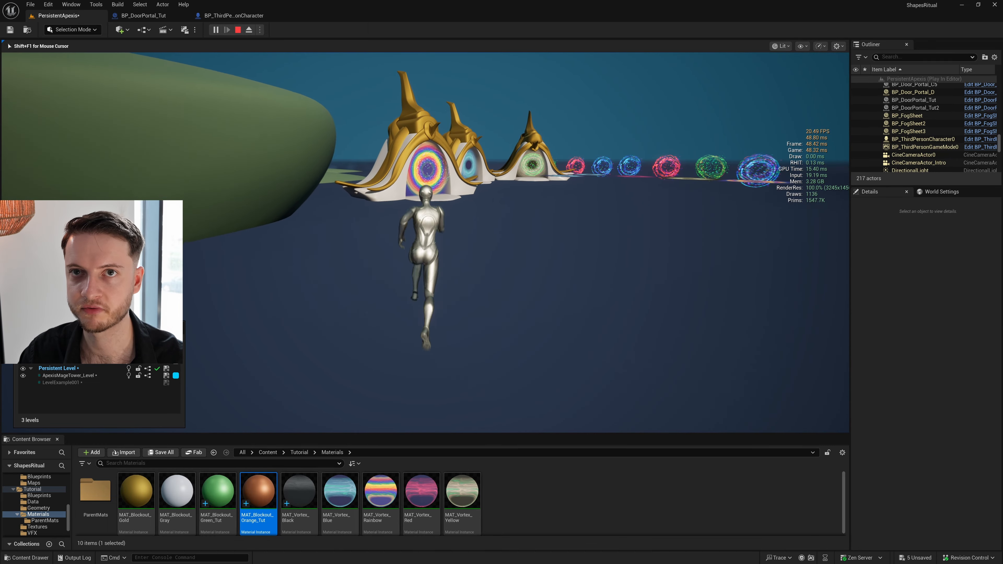
key("w")
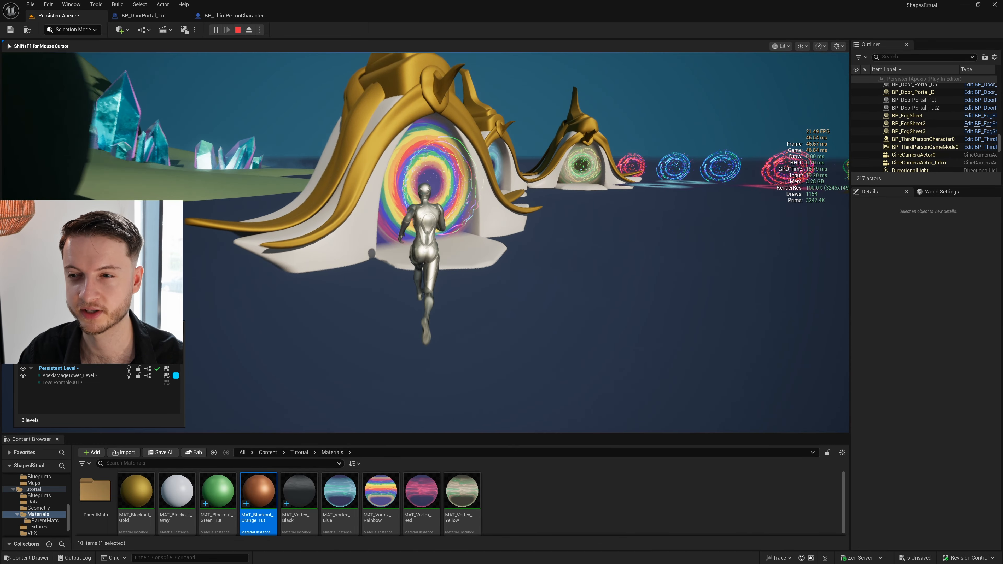
key("w")
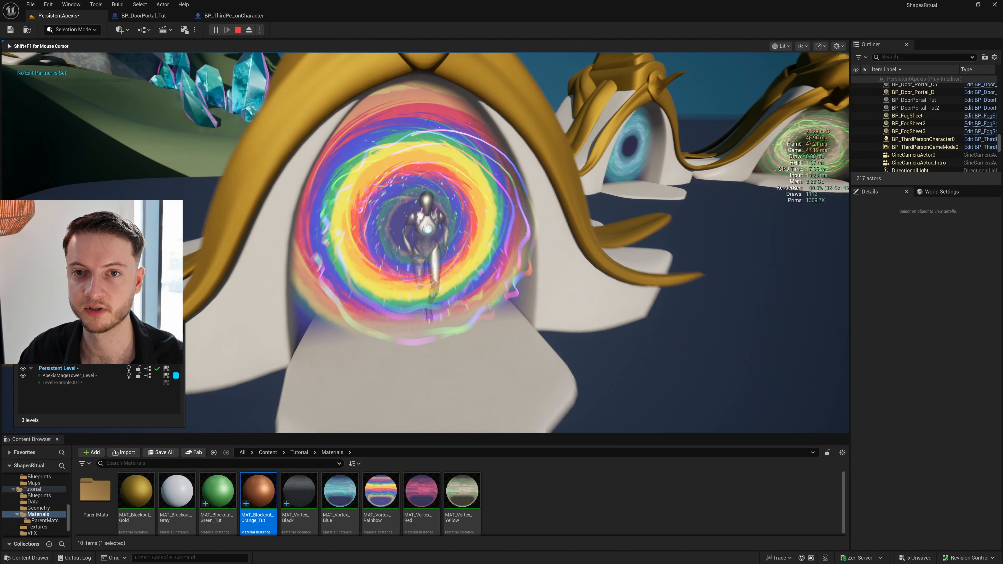
key("Escape")
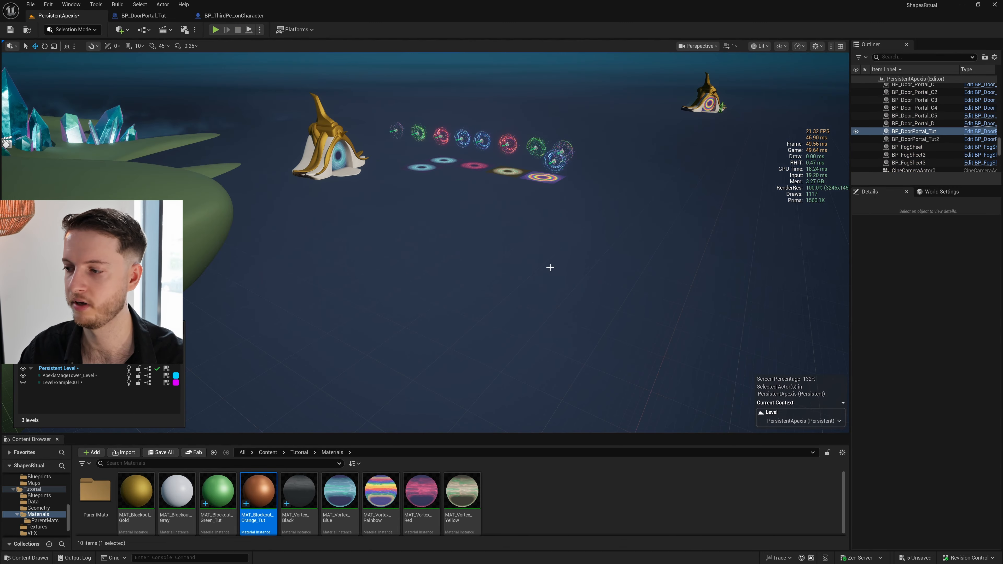
key("s")
right_click_drag(550, 267, 567, 233)
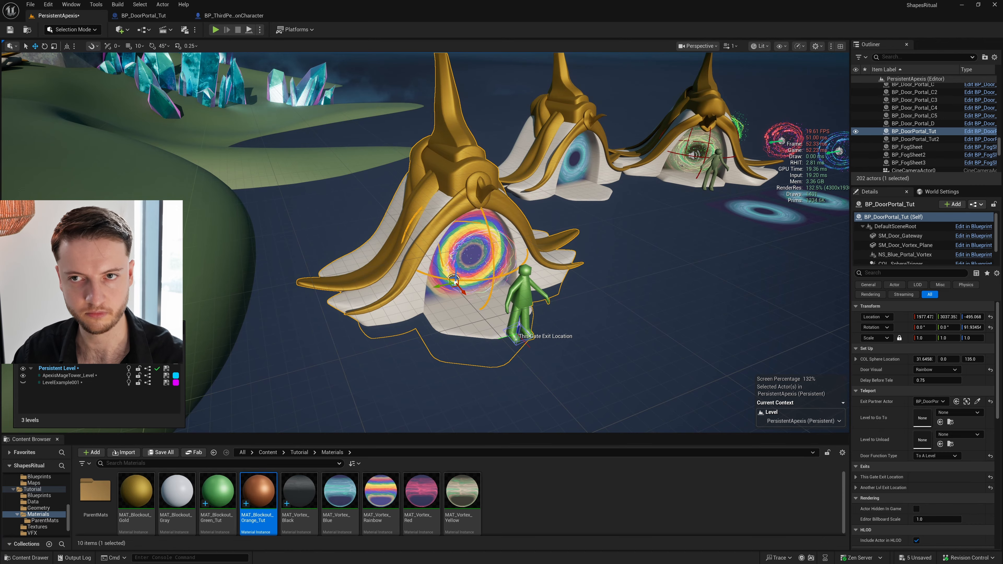
Step: In BP_DoorPortal_Tut, go from the Load Level call to its custom event and place that event below the TeleportPlayer chain
left_click(144, 15)
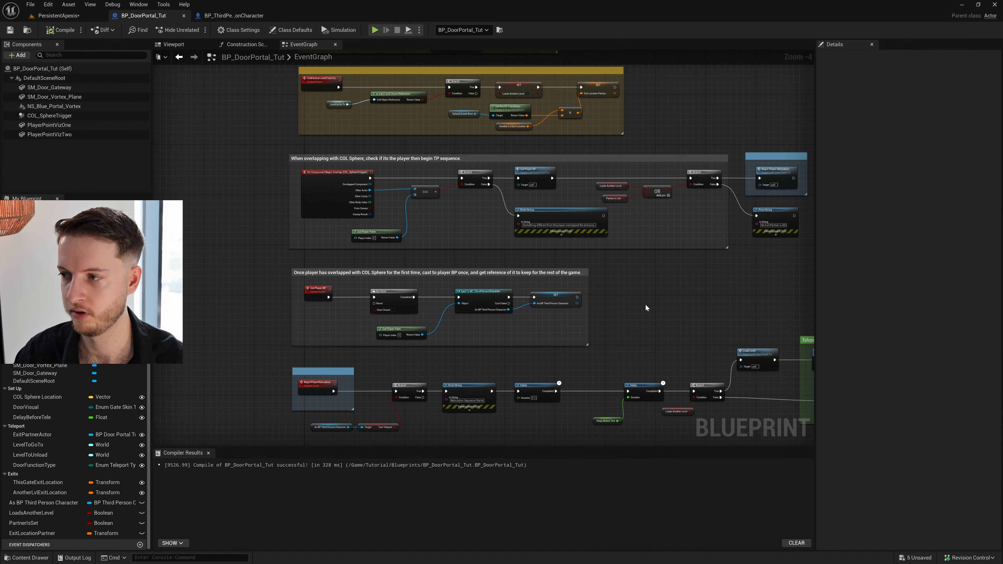
right_click_drag(645, 305, 538, 179)
scroll(538, 179, "down", 2)
right_click_drag(642, 307, 529, 264)
scroll(454, 233, "up", 2)
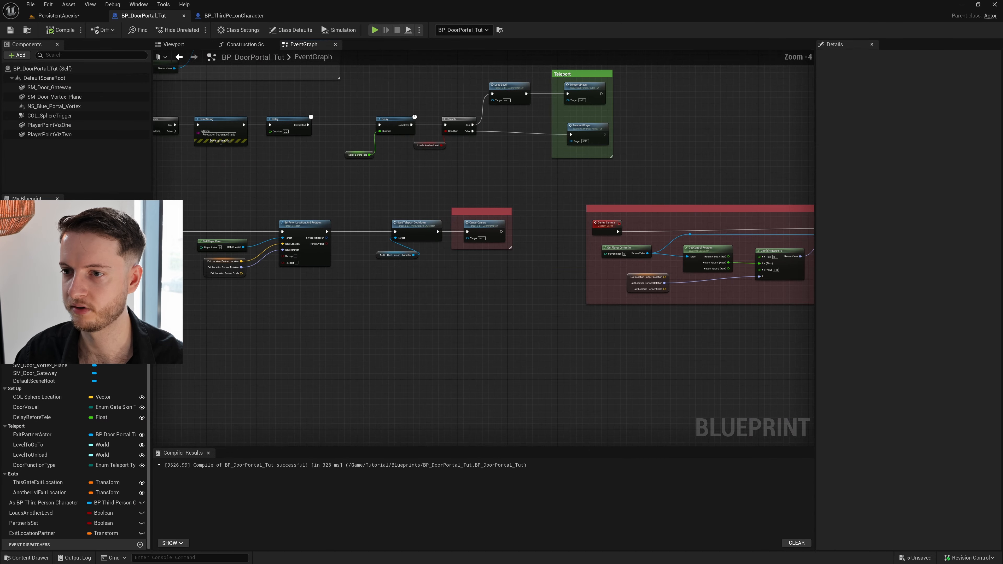
scroll(603, 201, "up", 1)
right_click_drag(493, 168, 536, 315)
scroll(539, 300, "up", 2)
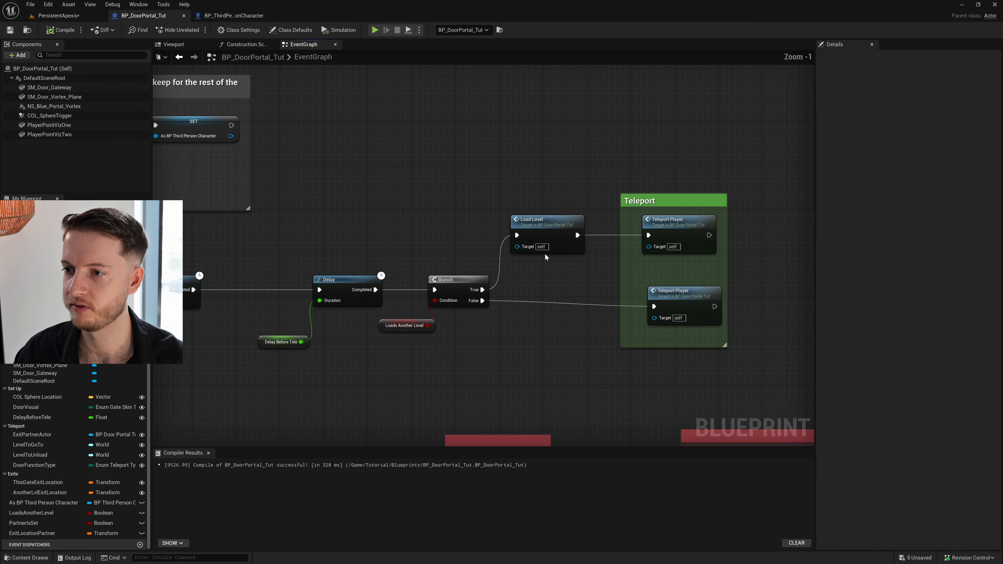
scroll(547, 222, "up", 1)
left_click(545, 223)
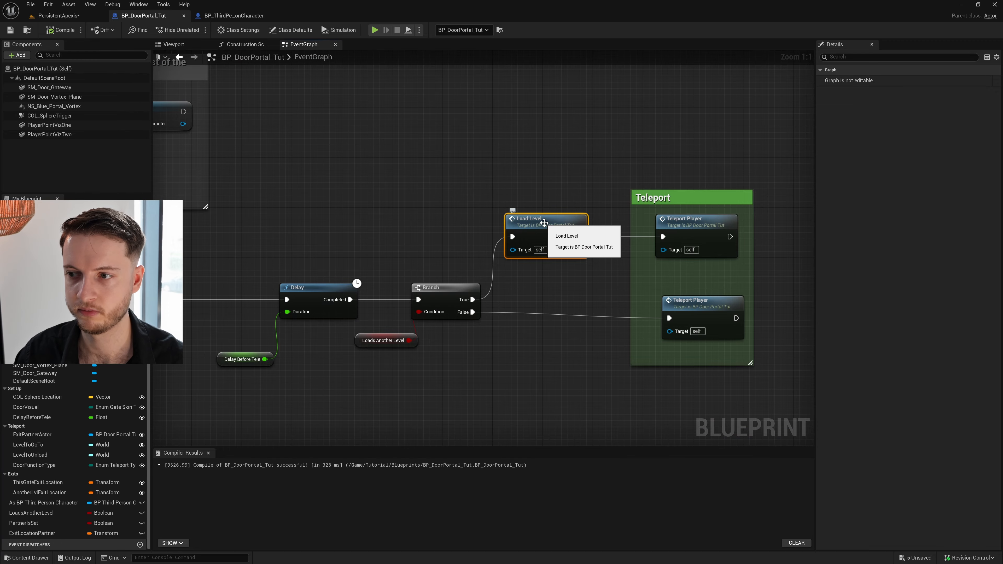
double_click(544, 223)
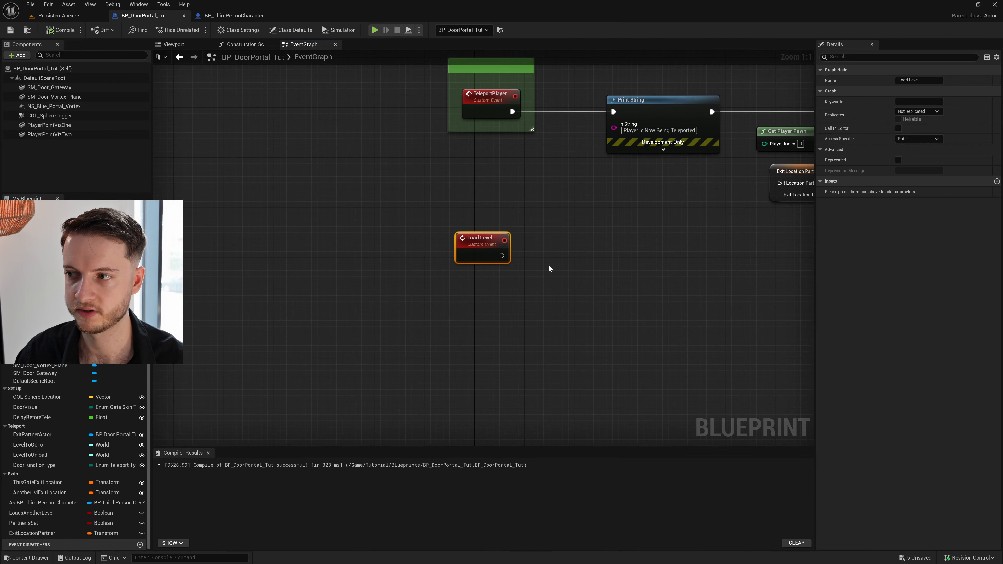
scroll(548, 268, "down", 2)
right_click_drag(584, 253, 521, 320)
left_click_drag(436, 319, 437, 352)
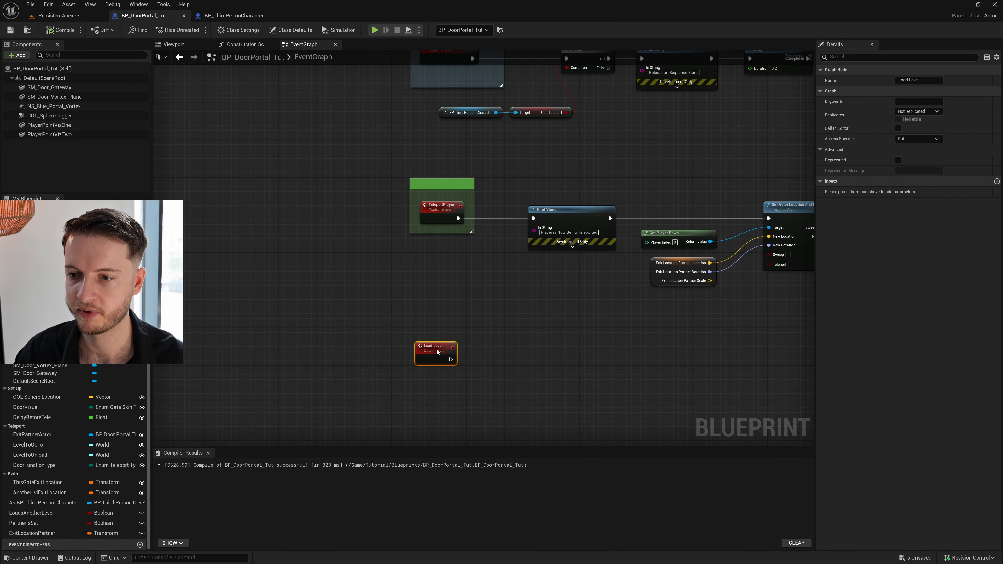
Step: Add a Load Stream Level (by Object Reference) node after the Load Level event, with Make Visible After Load ticked
scroll(513, 316, "down", 3)
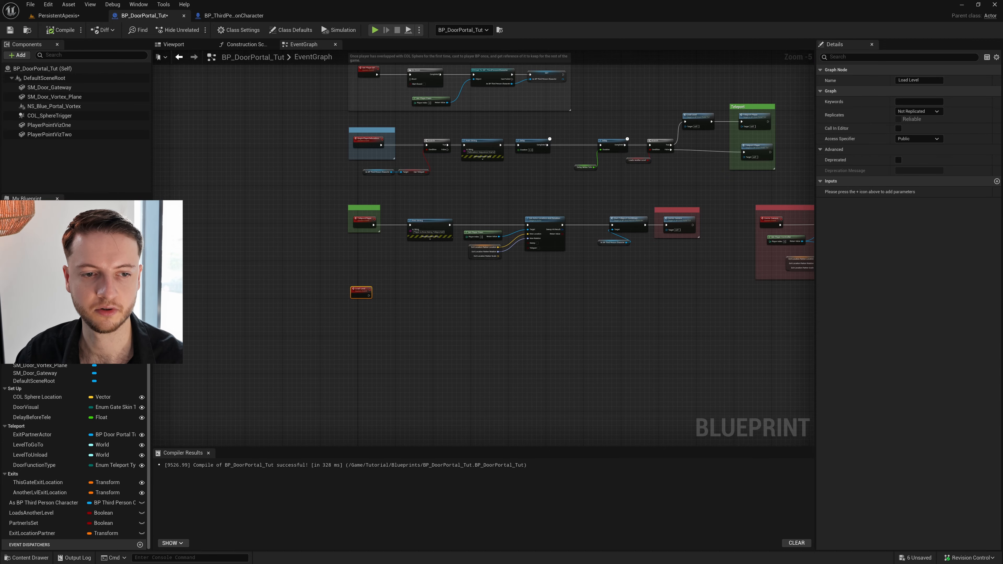
scroll(378, 300, "up", 3)
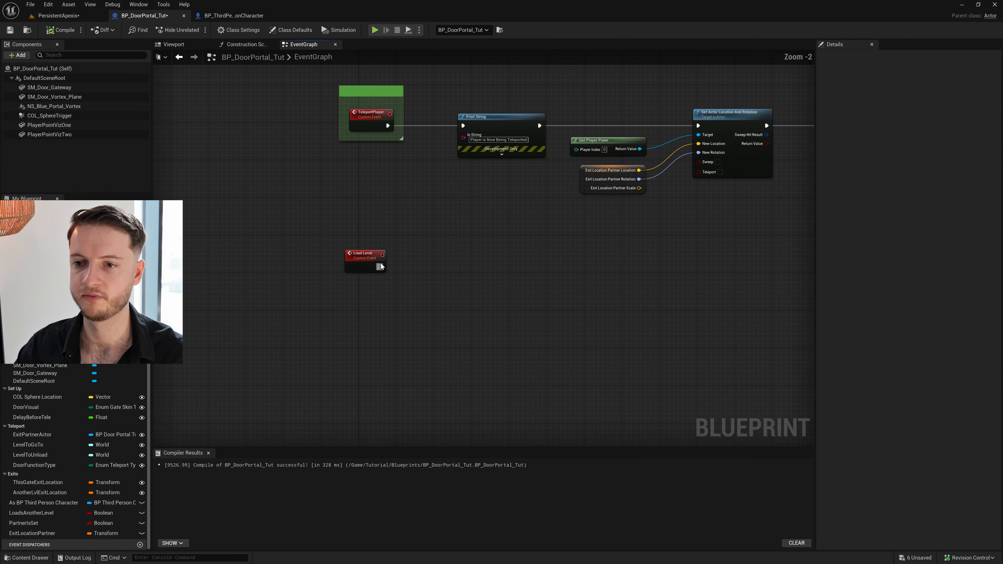
scroll(375, 288, "up", 1)
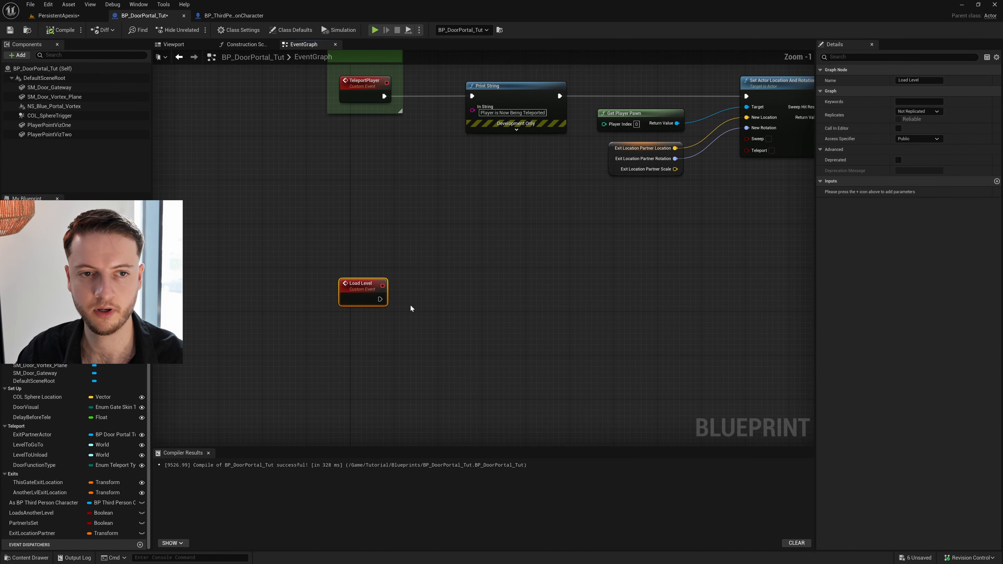
left_click_drag(528, 301, 528, 301)
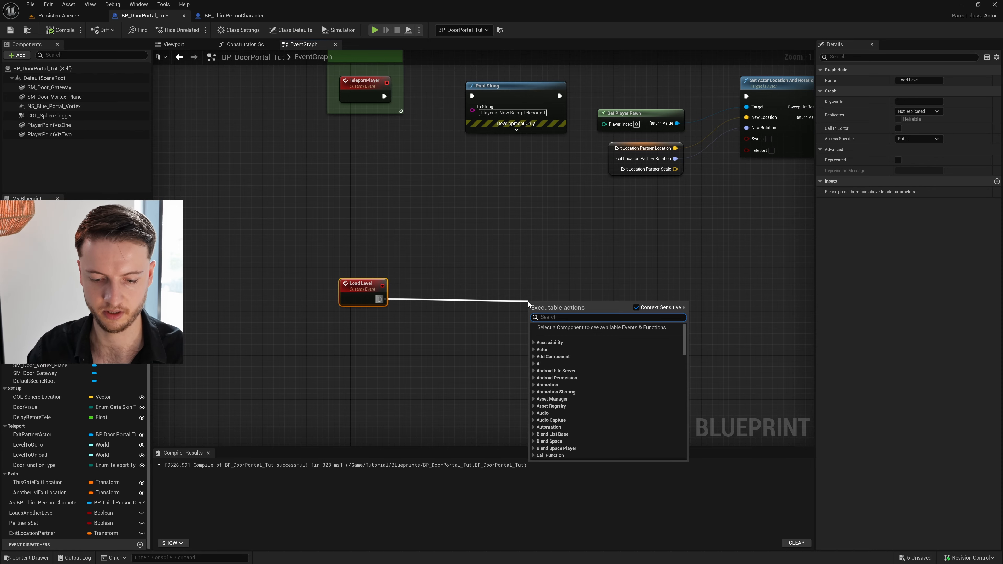
type("load stream level")
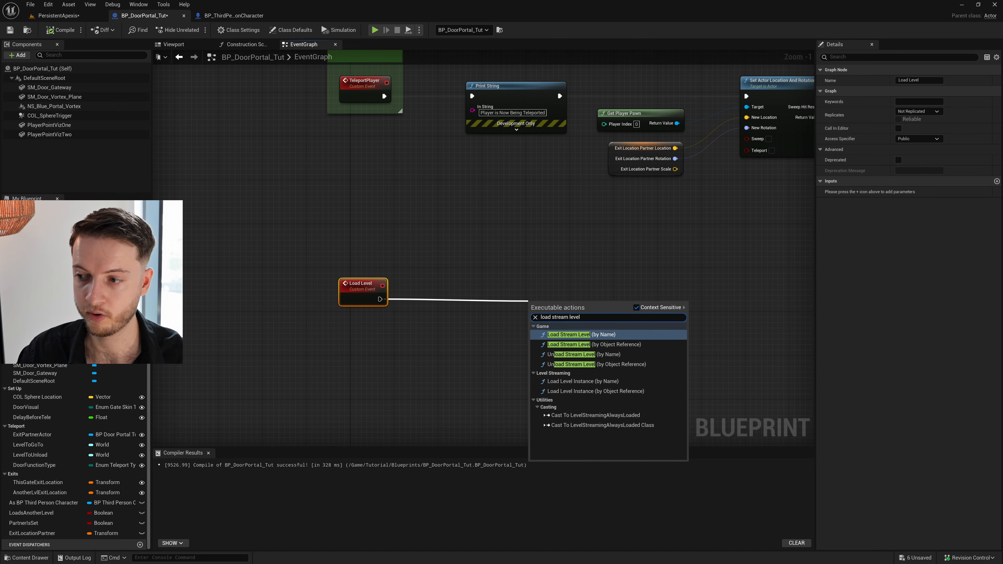
left_click(631, 344)
left_click_drag(574, 306, 607, 285)
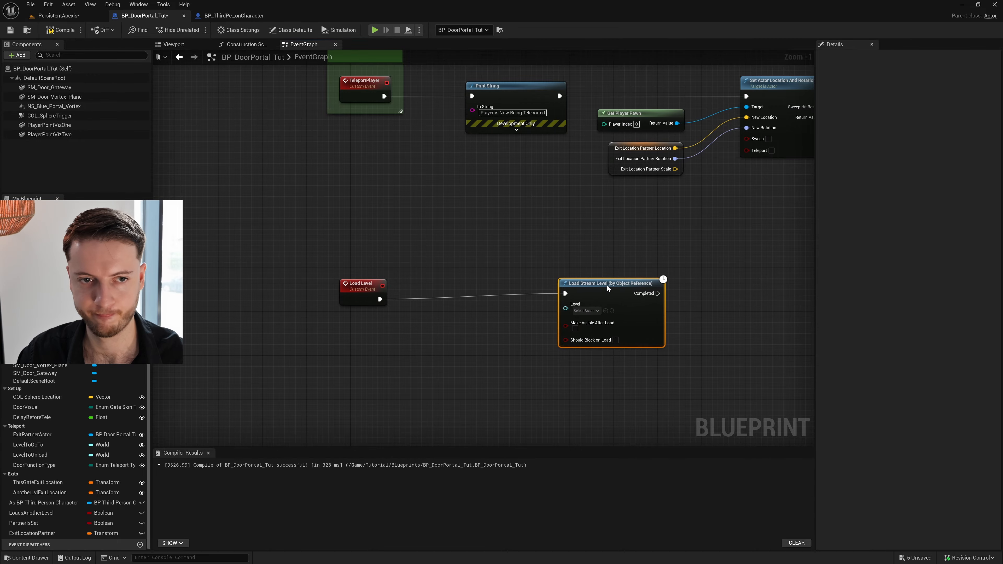
left_click(575, 329)
left_click_drag(570, 297, 570, 303)
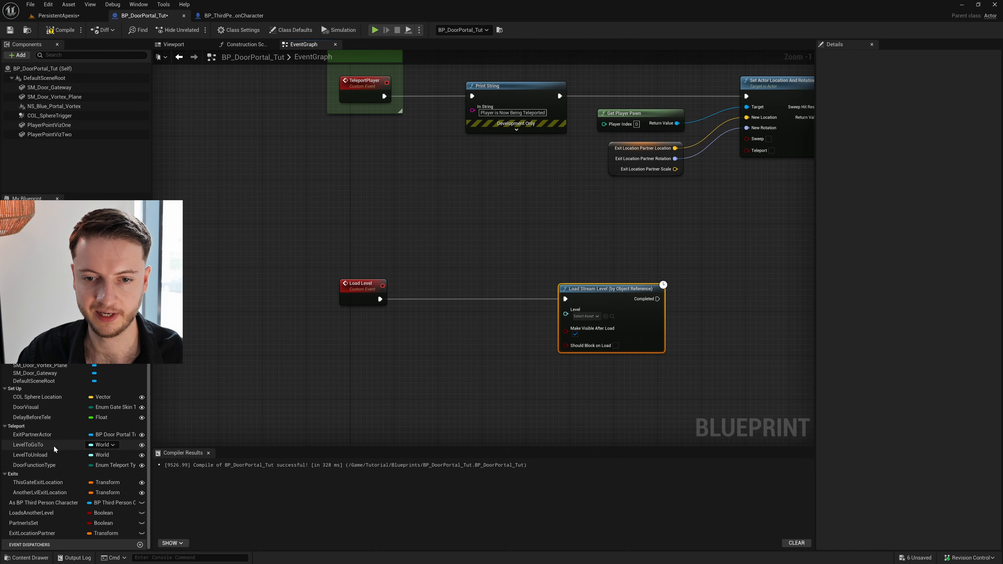
Step: Add a Get LevelToGoTo node and connect it to the Level input of Load Stream Level
left_click_drag(54, 450, 566, 312)
left_click(525, 358)
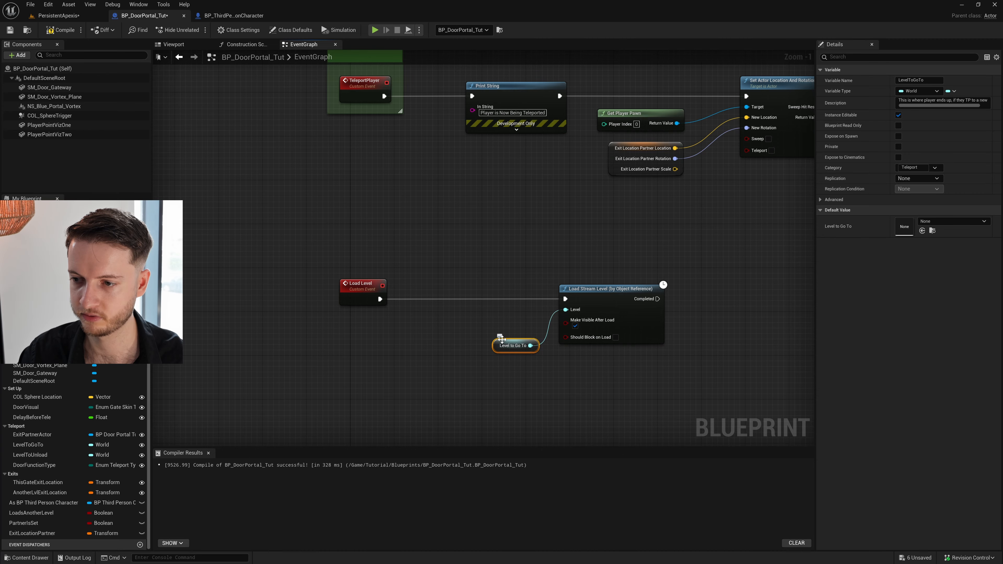
left_click_drag(501, 340, 497, 339)
Step: Add a Delay node with a duration of 0.1 after Load Stream Level's Completed output
right_click_drag(608, 358, 371, 329)
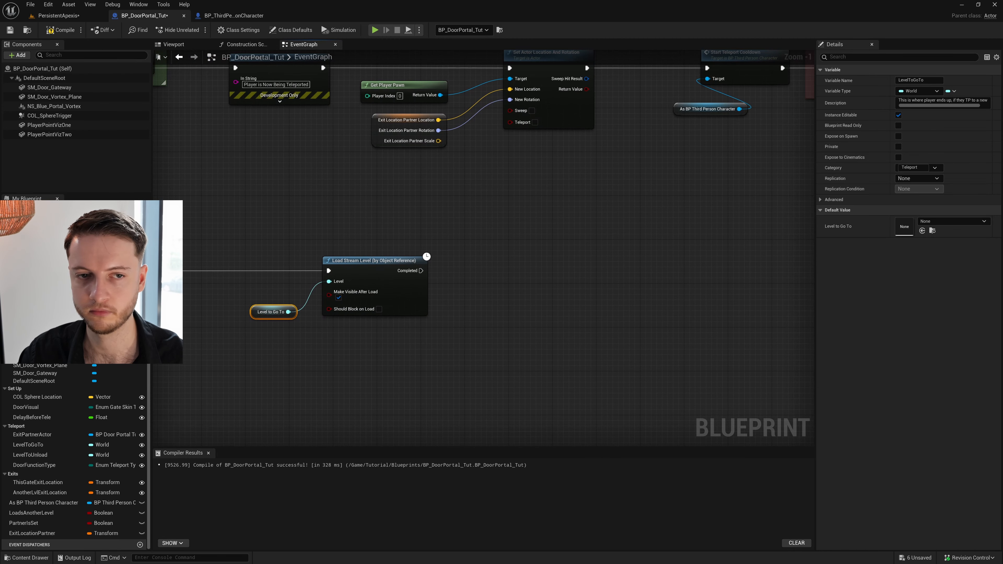
right_click_drag(459, 268, 403, 250)
scroll(403, 250, "up", 1)
left_click(403, 250)
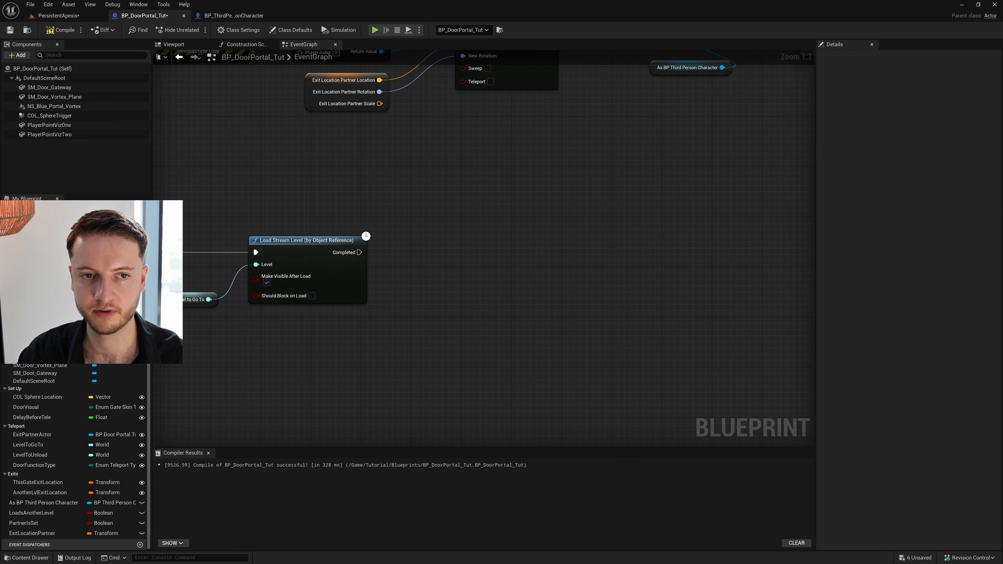
left_click_drag(360, 252, 423, 239)
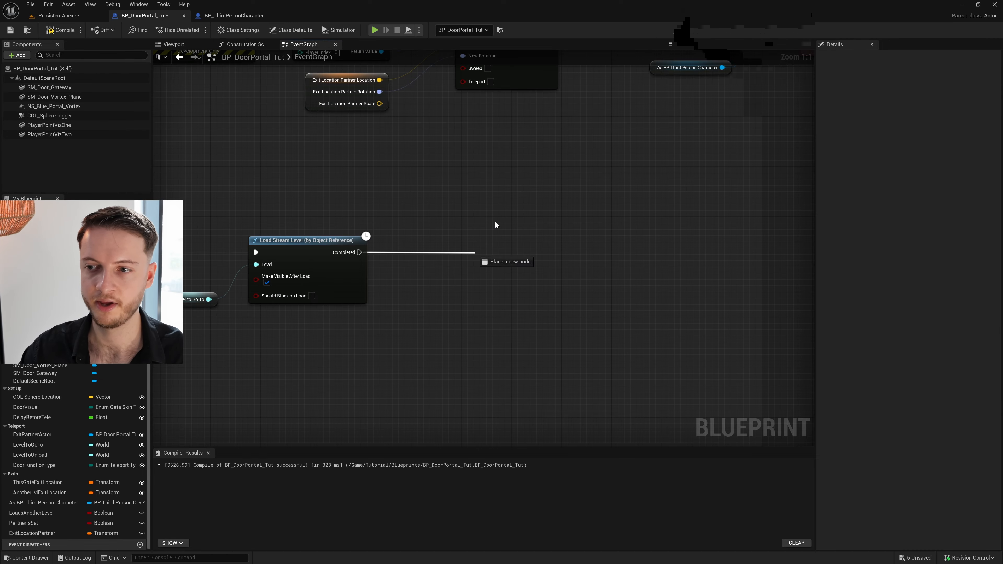
left_click_drag(422, 239, 475, 252)
type("delay")
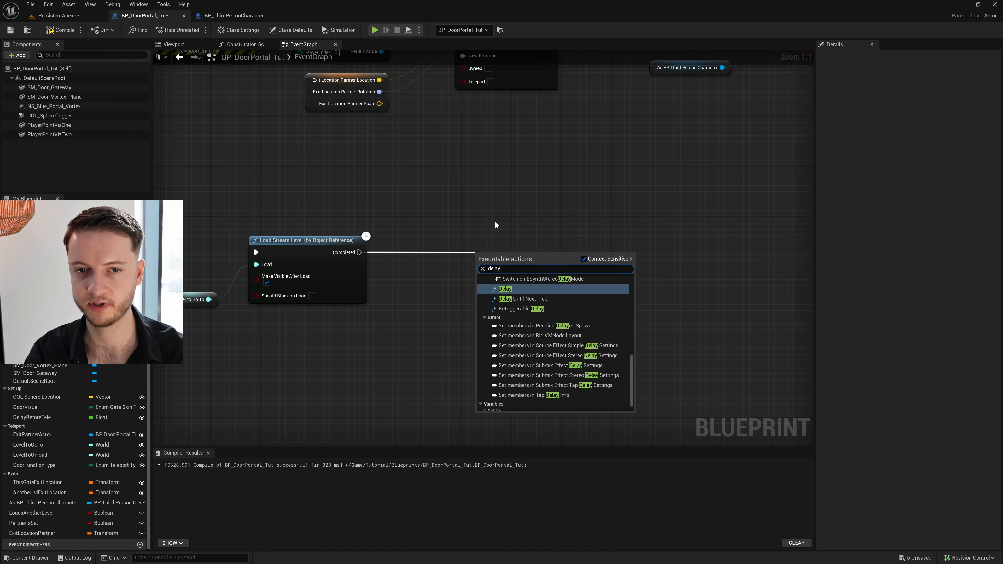
key("Return")
left_click(512, 277)
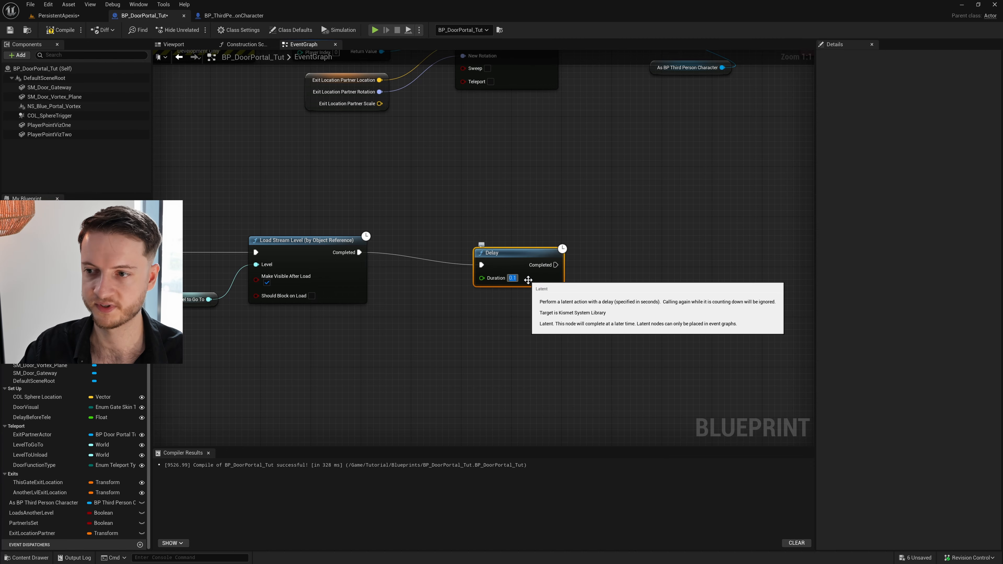
Step: Align the Delay node and add an Unload Stream Level (by Object Reference) node after its Completed output
left_click_drag(515, 250, 648, 249)
type("unloa")
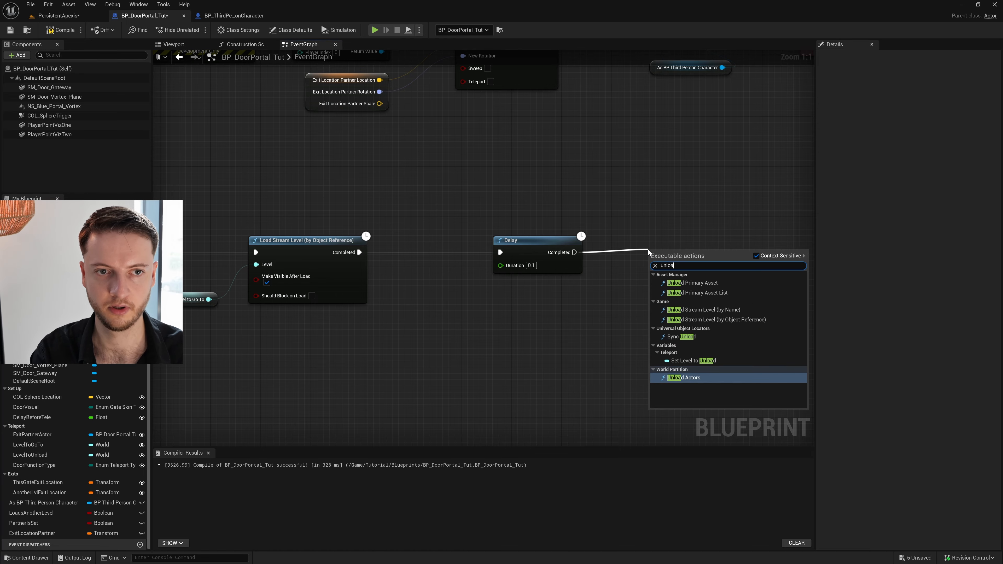
type("d stream le")
key("Down")
key("Return")
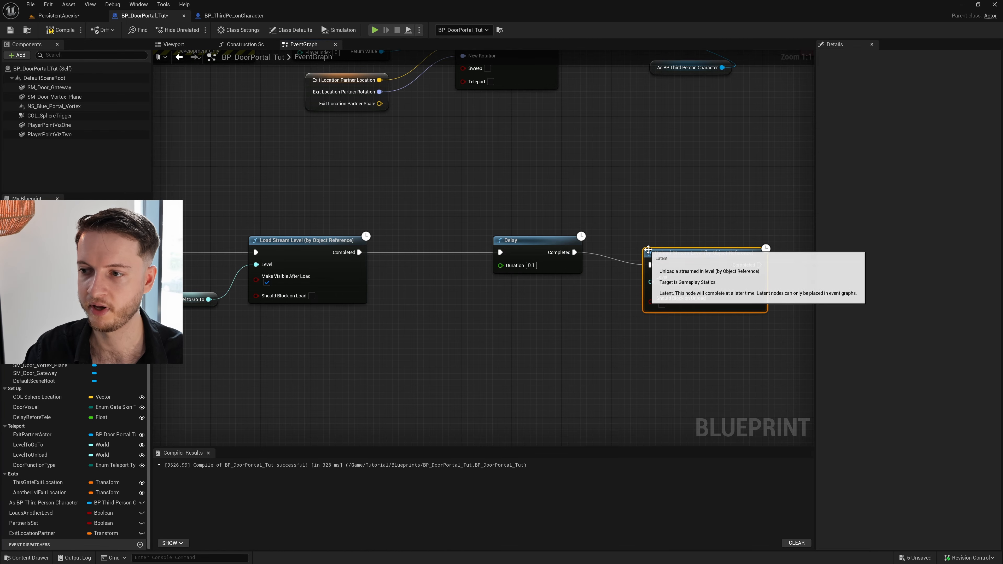
left_click_drag(648, 249, 648, 237)
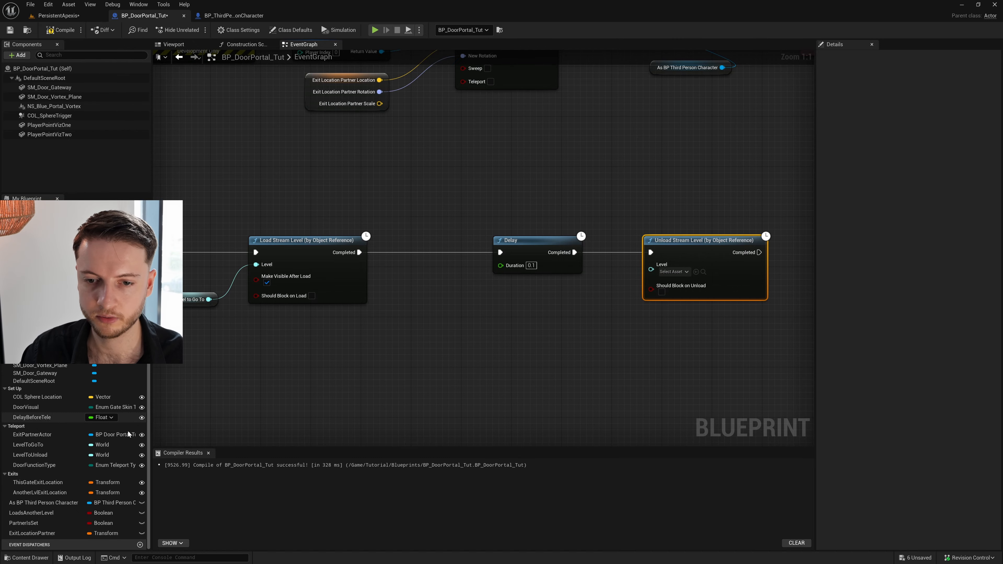
Step: Add a Get LevelToUnload node feeding Unload Stream Level's Level input and place it below the Delay node
left_click_drag(119, 454, 650, 273)
left_click(520, 365)
left_click_drag(505, 351, 540, 308)
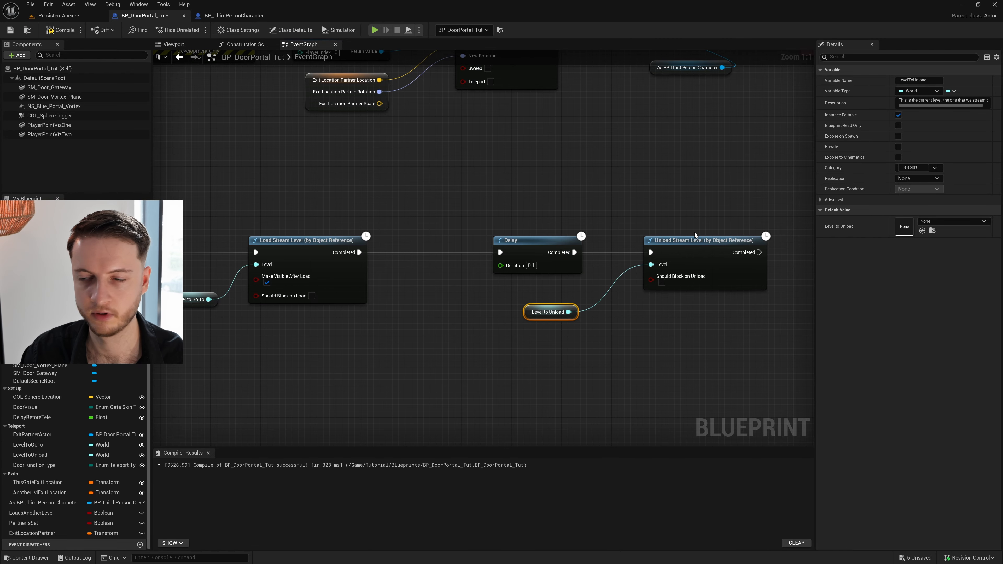
Step: Compile and save the BP_DoorPortal_Tut blueprint
scroll(610, 238, "down", 4)
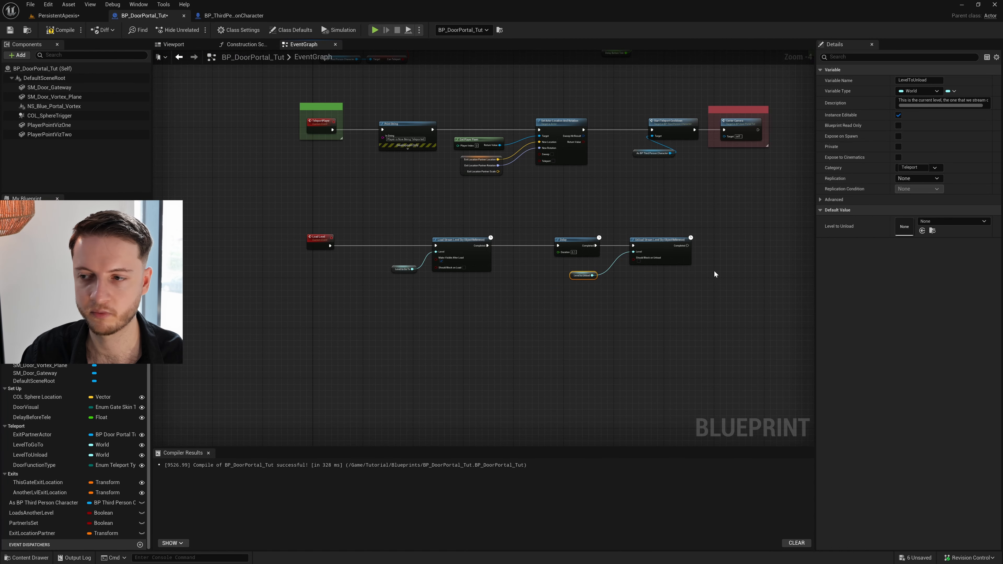
right_click_drag(714, 271, 747, 279)
left_click(11, 31)
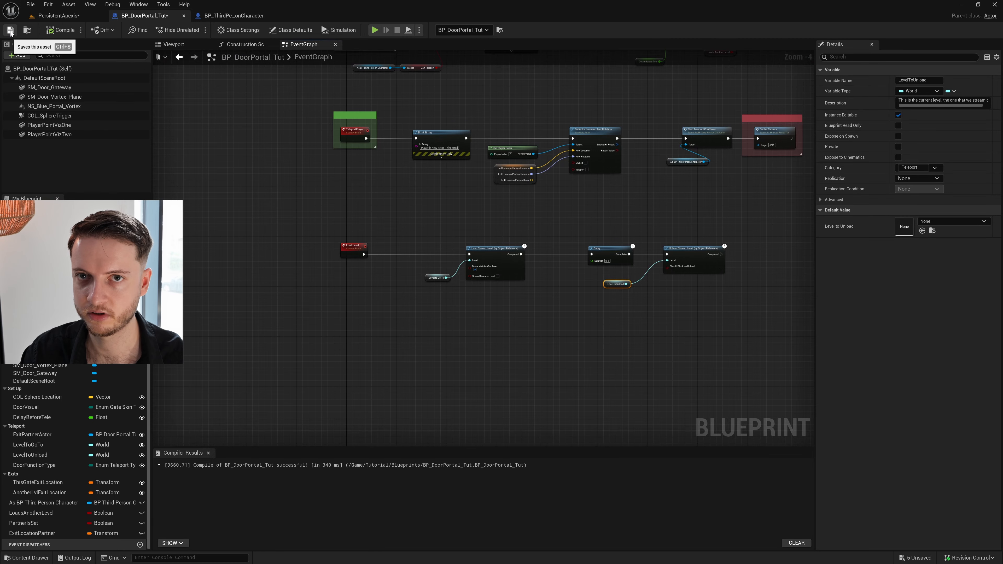
Step: Comment the Load Level node chain with "If dev has picked to teleport to a new streaming level, instead of a location in the existing level,"
left_click(462, 290)
scroll(463, 291, "up", 1)
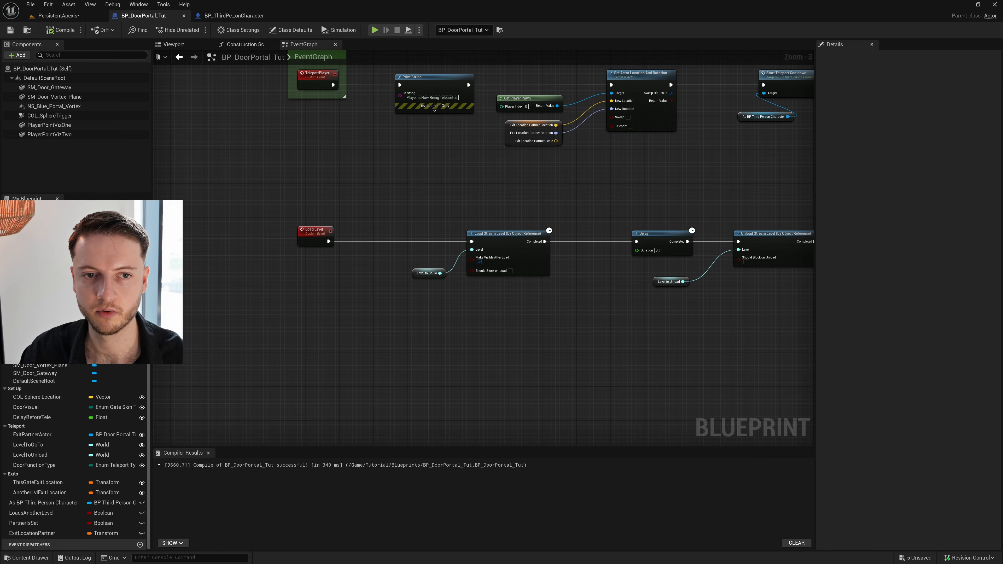
key("c")
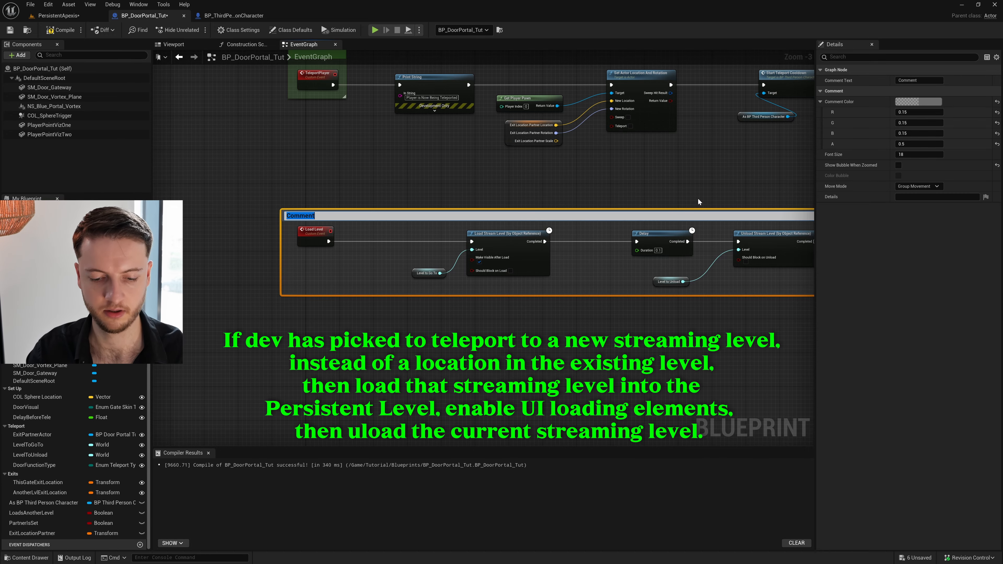
type("If dev")
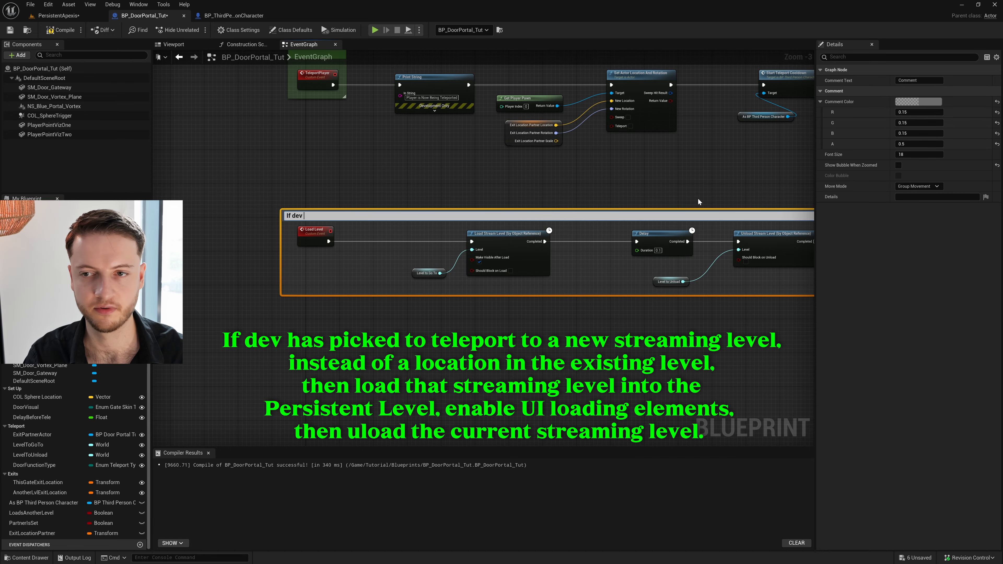
type(" has picked to")
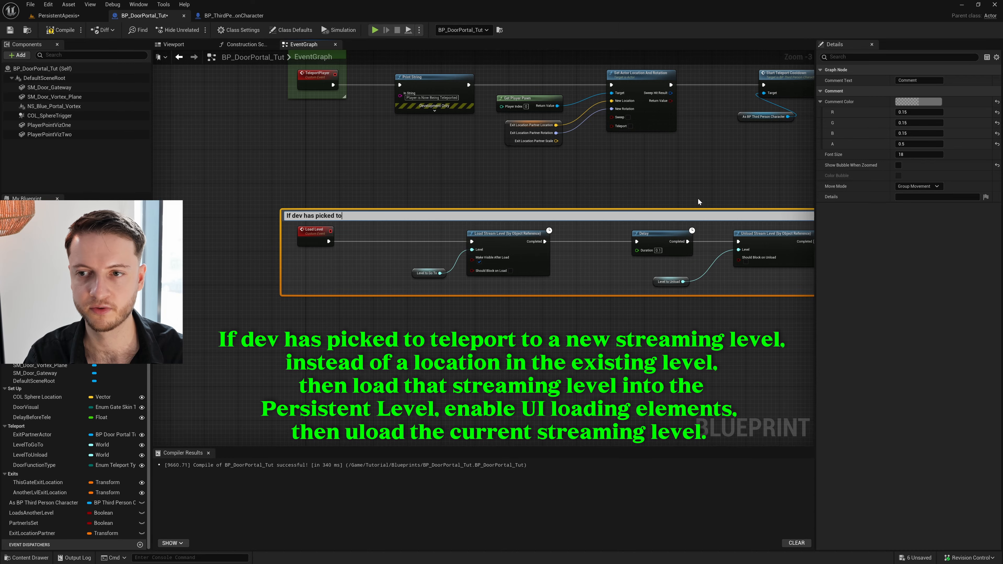
type(" teleport to a new st")
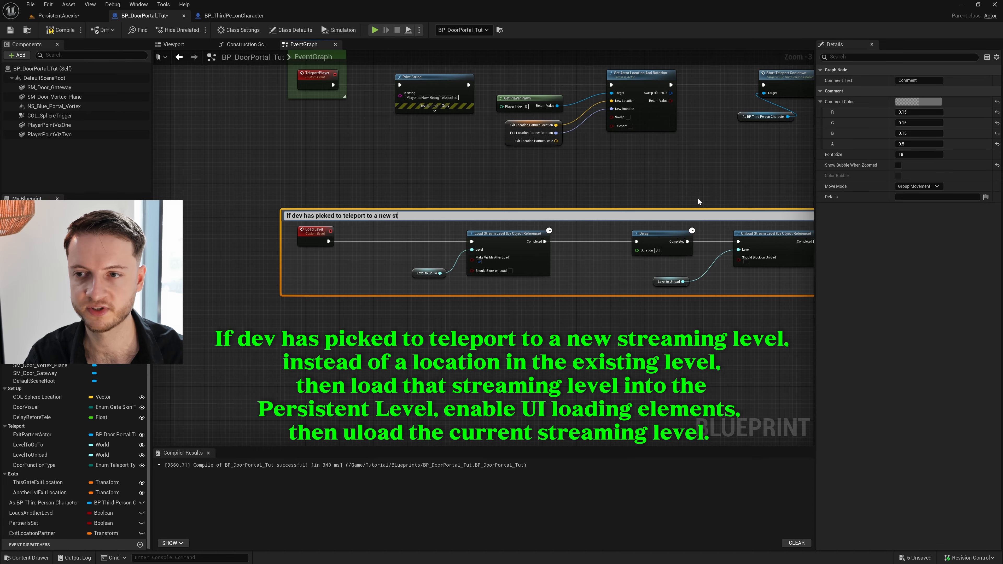
type("reaming level, instead of a location in the ex")
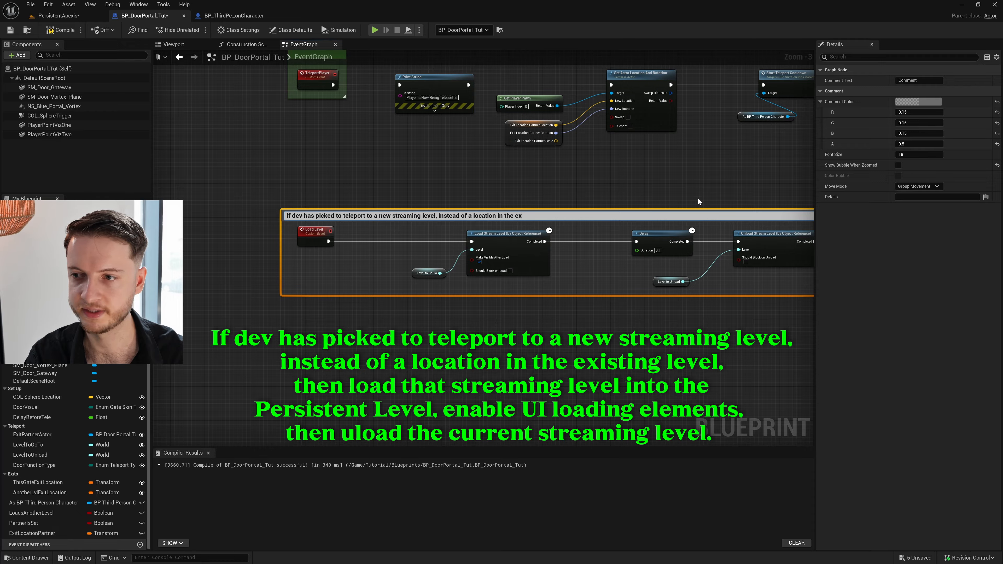
type("isting level, ")
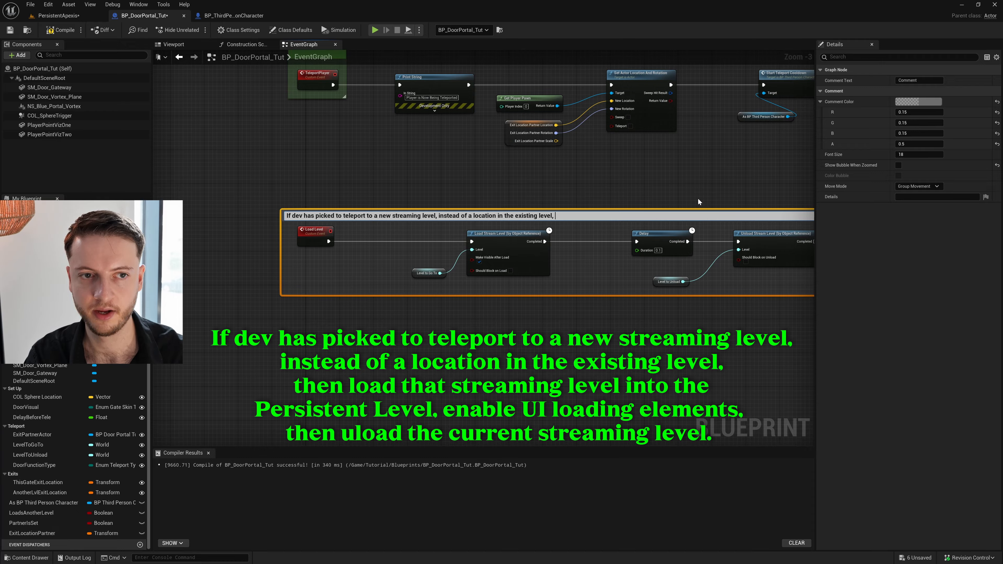
Step: Complete the comment with "then load that streaming level into the Persistent Level, enable UI loading elements, then unload the current streaming level."
type("then load that stremain")
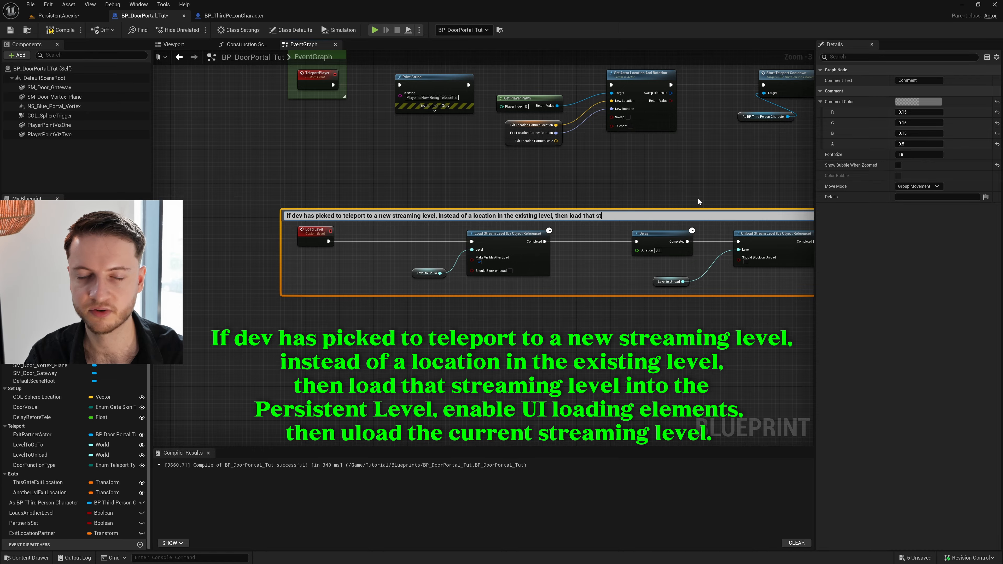
key("BackSpace")
key("BackSpace")
key("BackSpace")
key("BackSpace")
type("aming le")
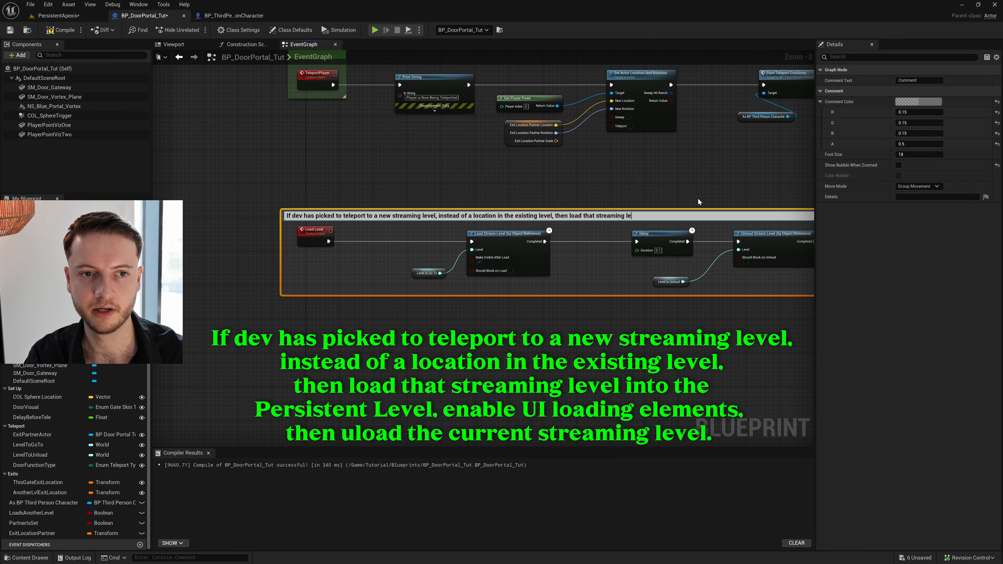
type("vel into the Persistent Level")
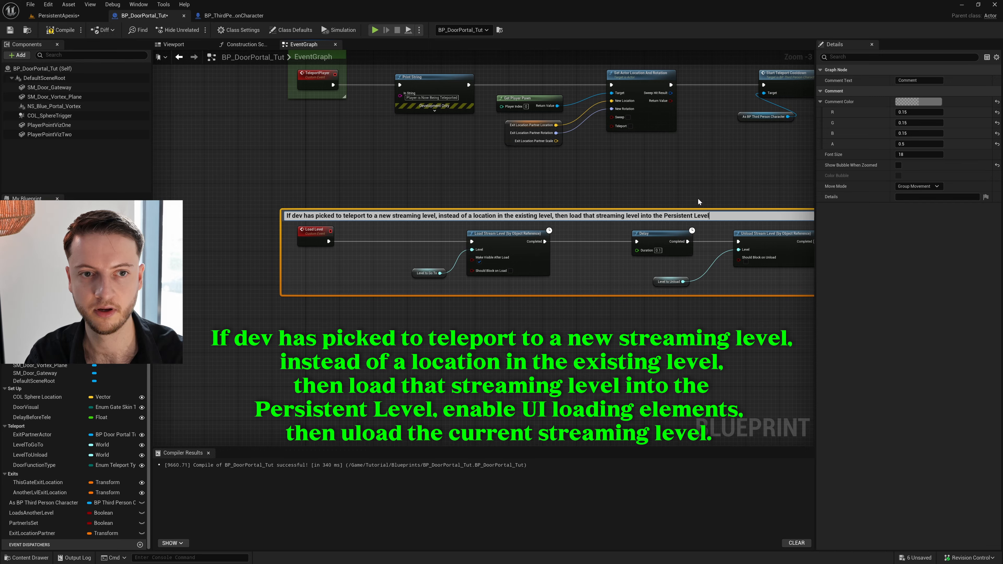
type(", enable UI")
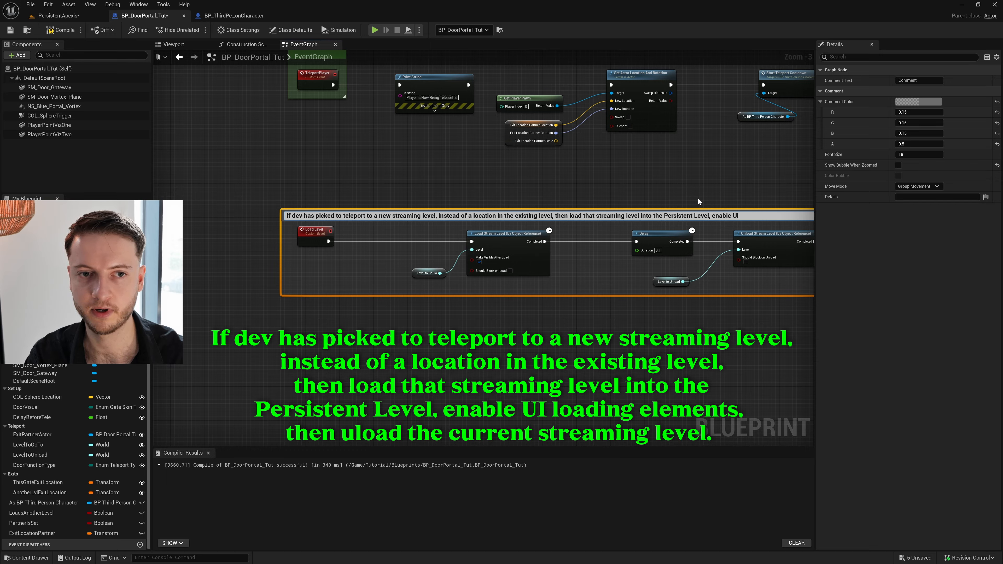
type(" loading elem")
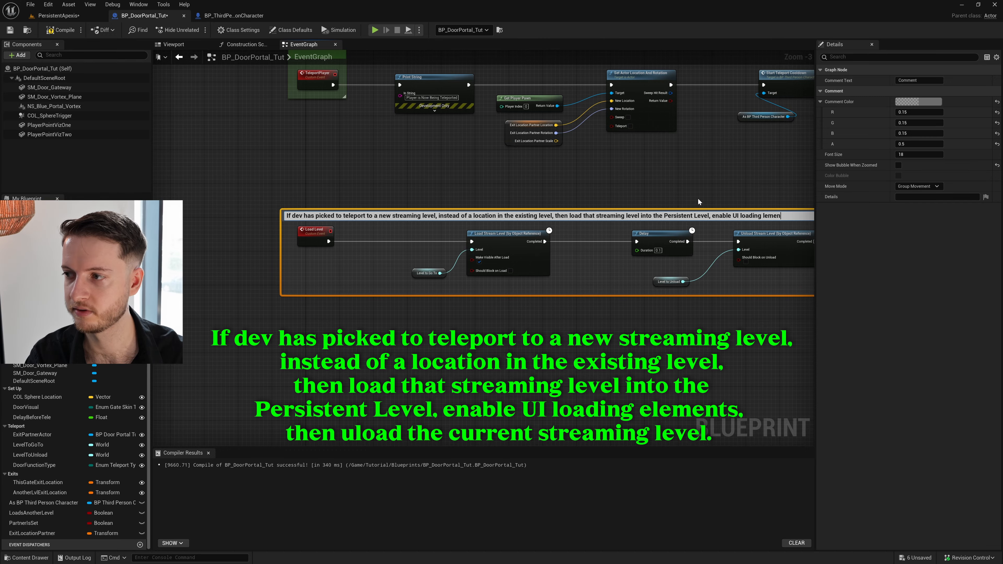
type("ents")
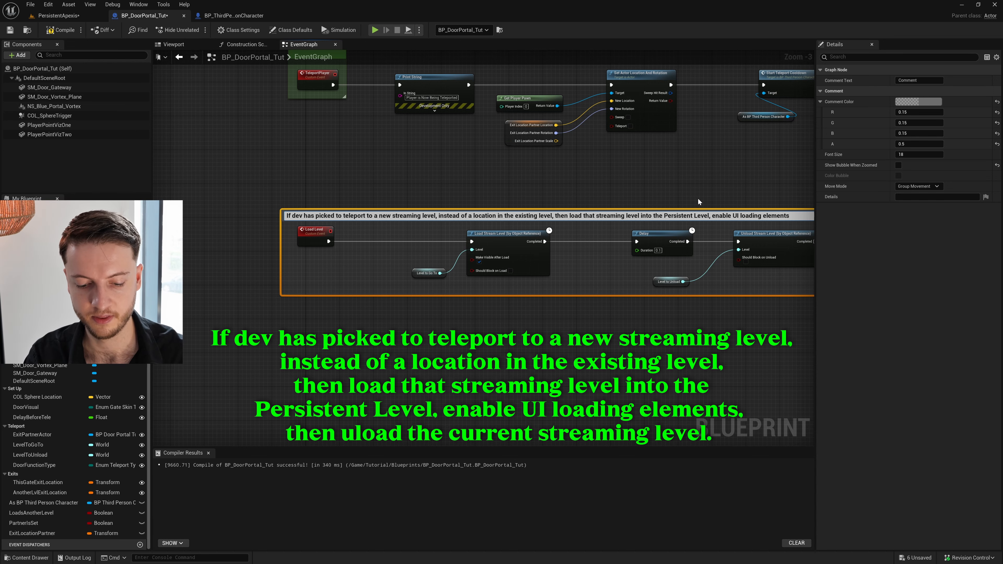
type(", then unlo")
type("ad the")
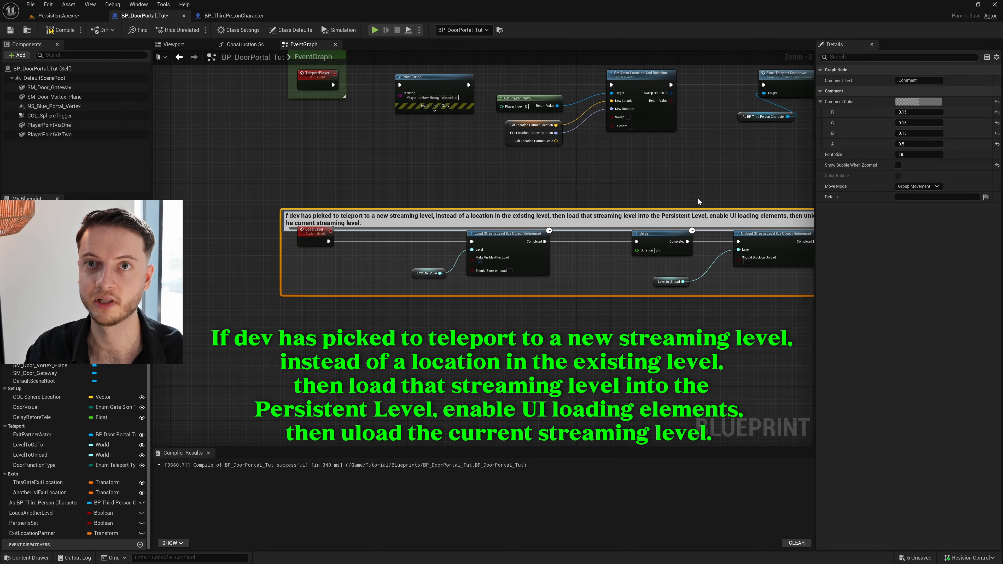
left_click(689, 194)
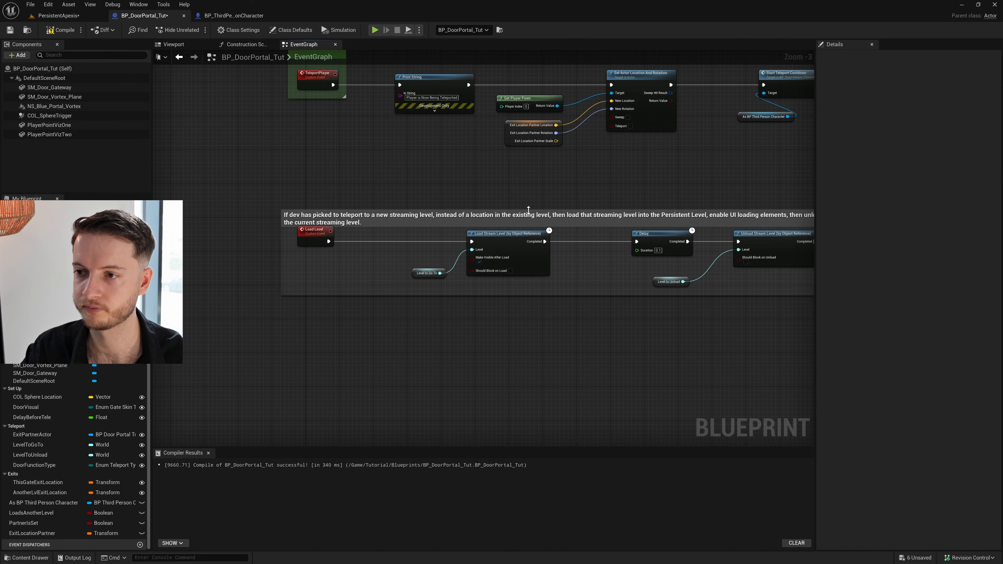
right_click_drag(579, 184, 512, 173)
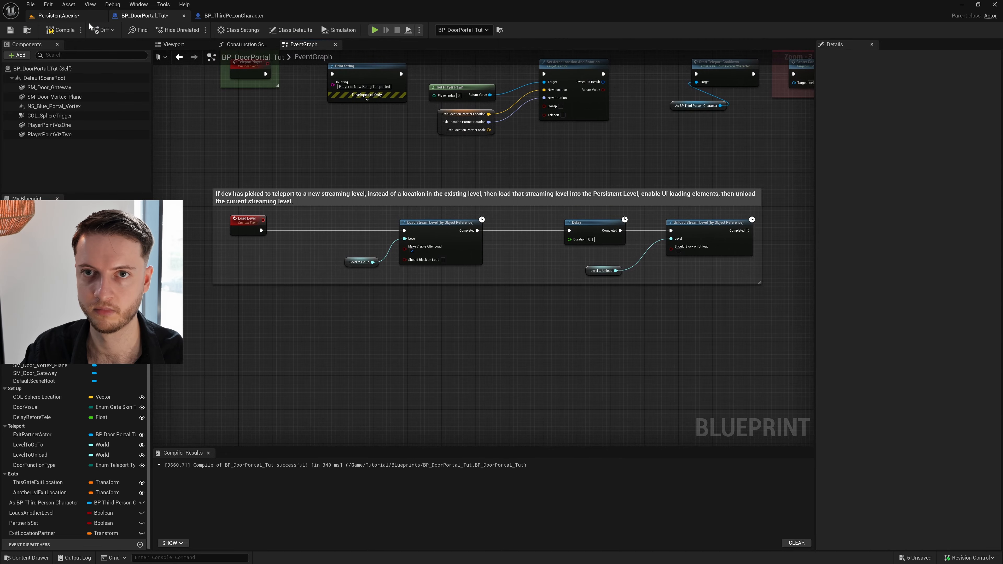
Step: Compile and save the BP_DoorPortal_Tut blueprint and return to the PersistentApexis level
left_click(10, 30)
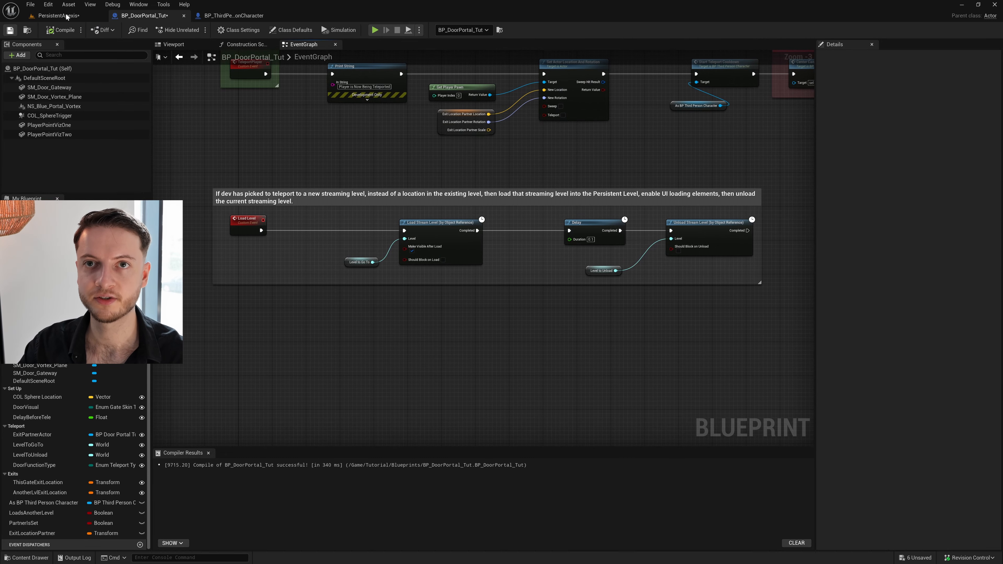
left_click(59, 16)
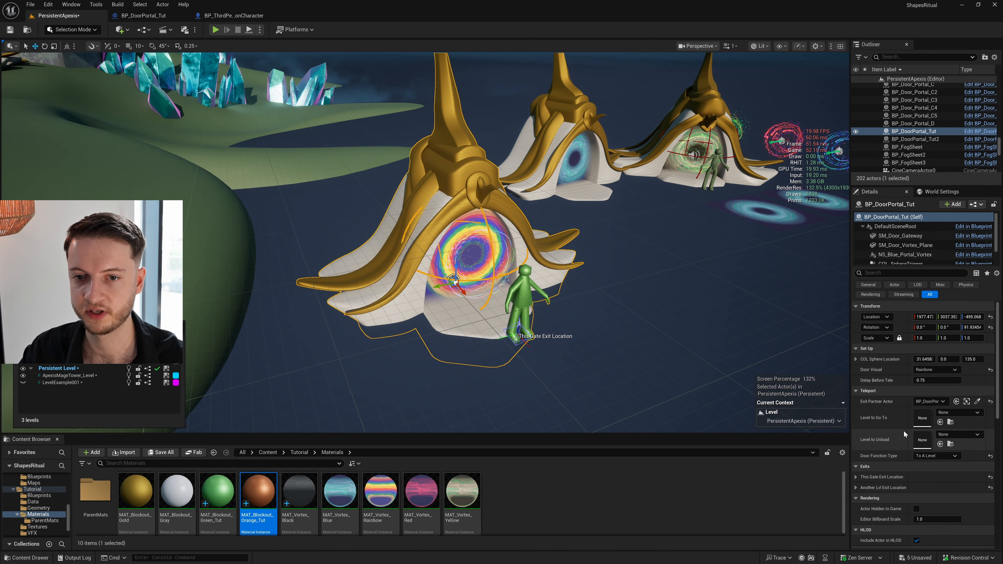
Step: Set the rainbow portal's Level to Unload to ApexisMageTower_Level and its Level to Go To to LevelExample001
left_click_drag(119, 326, 129, 323)
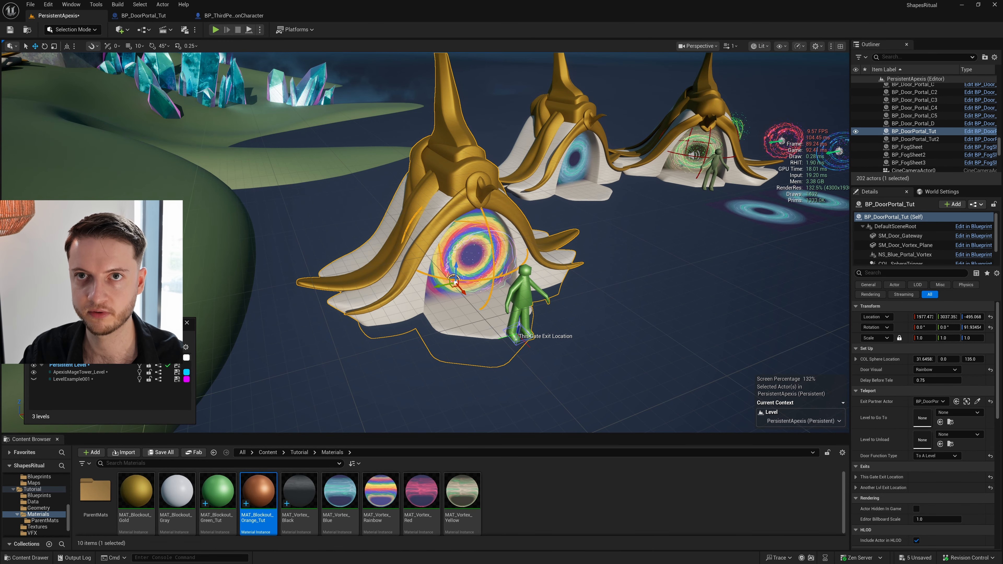
right_click_drag(607, 304, 612, 276)
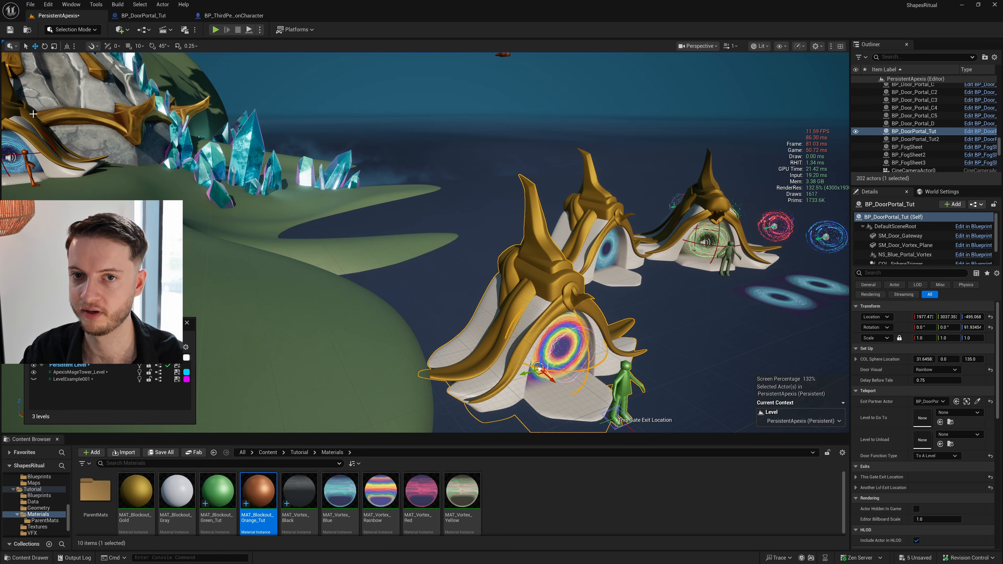
right_click_drag(567, 207, 590, 213)
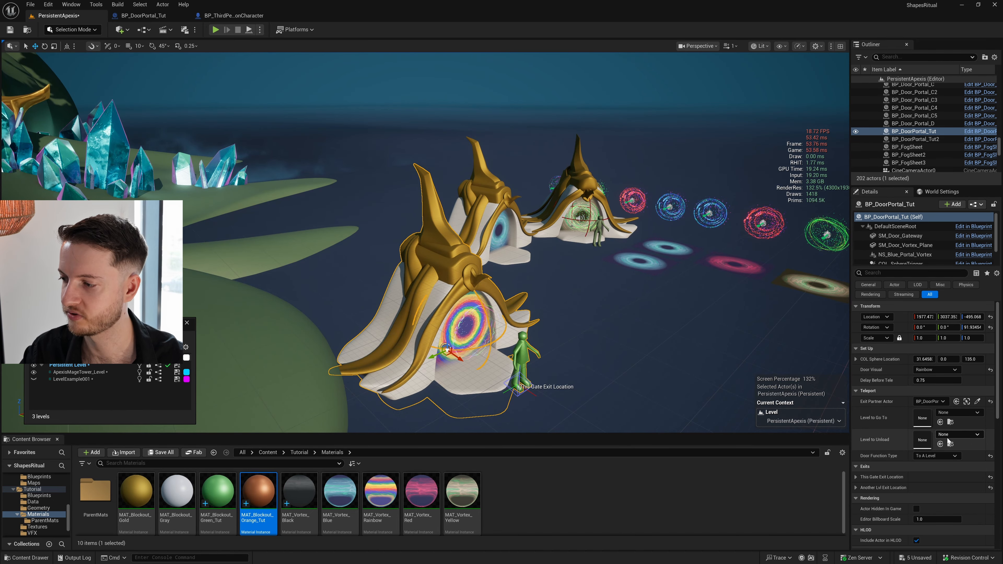
left_click(954, 435)
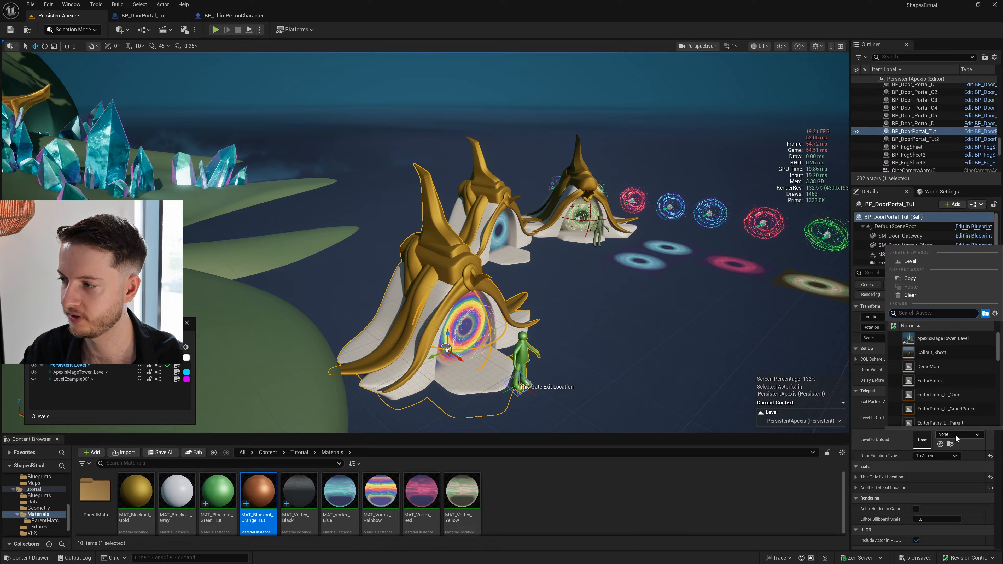
left_click(952, 339)
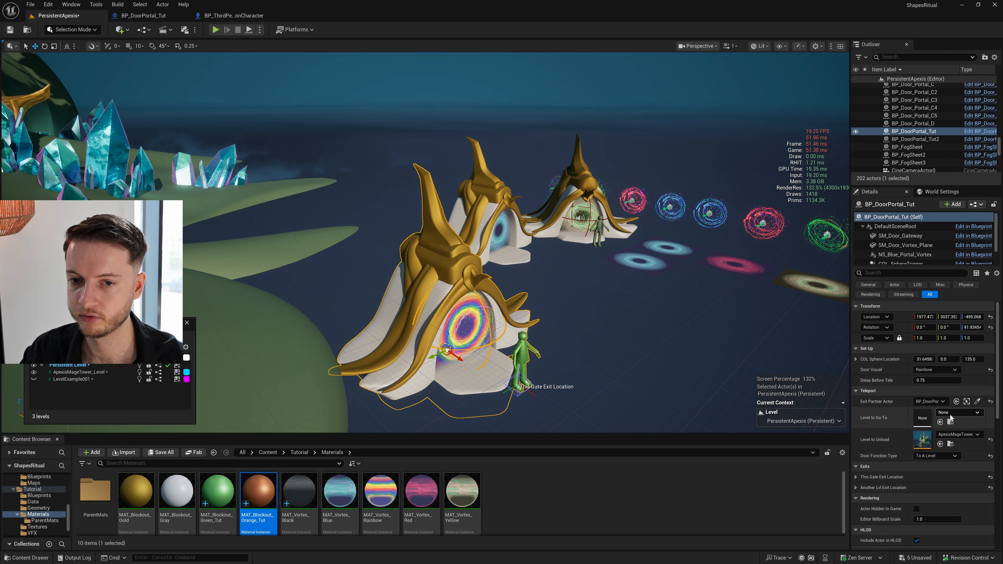
left_click(955, 412)
scroll(943, 370, "down", 5)
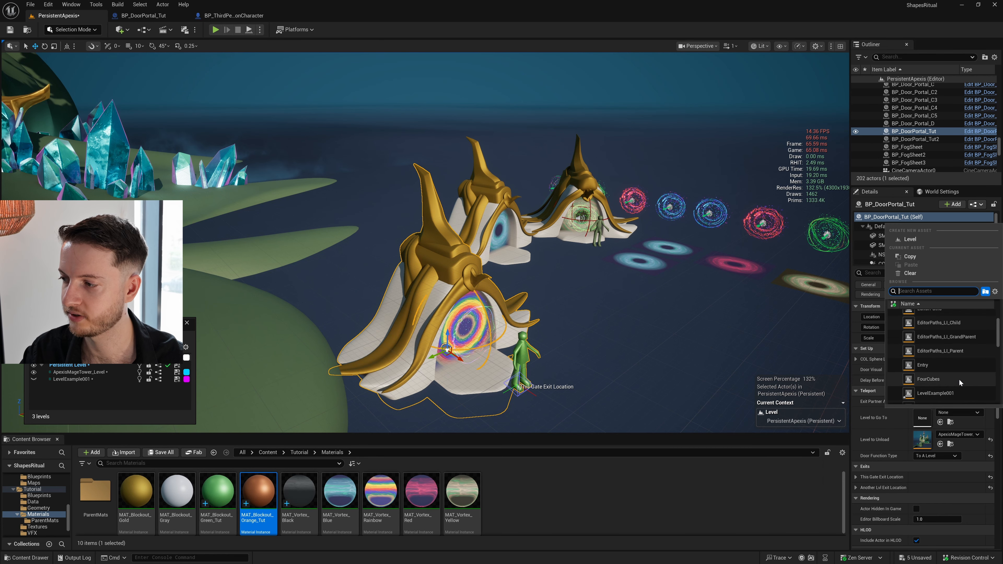
left_click(935, 343)
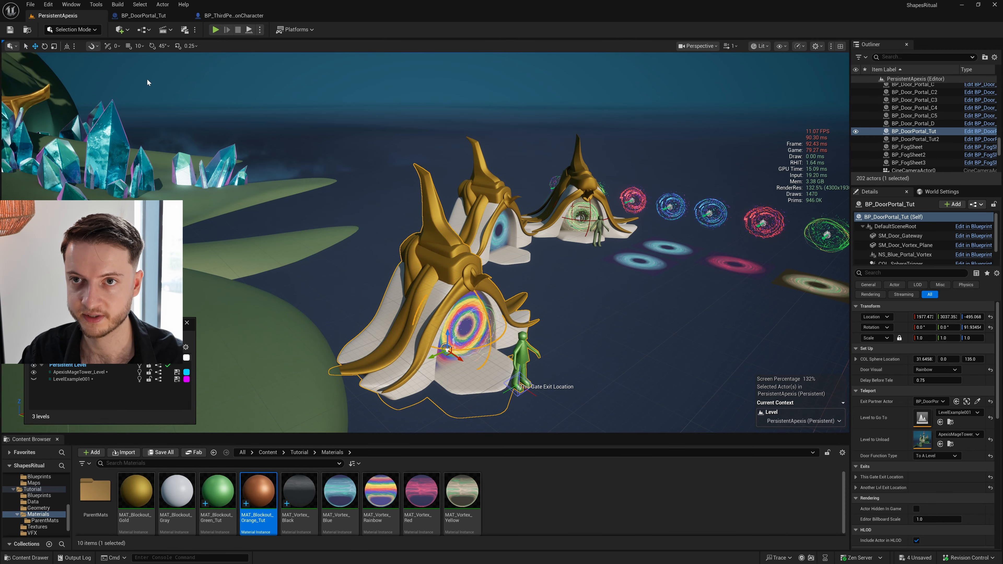
Step: Play-test the level from in front of the rainbow portal, run the character towards it, and stop the session
key("w")
right_click_drag(356, 178, 363, 202)
key("w")
key("q")
scroll(363, 201, "down", 3)
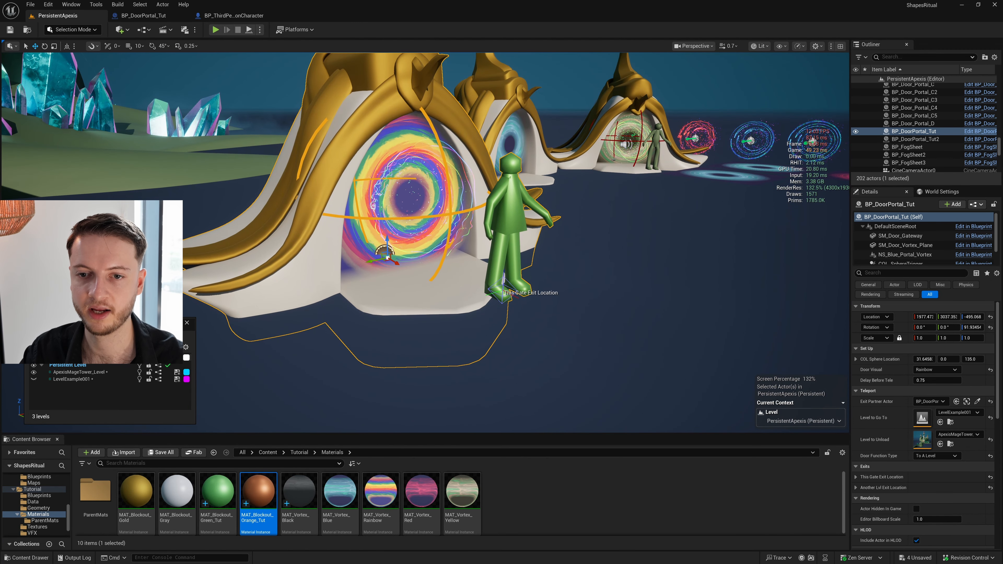
left_click_drag(119, 322, 123, 314)
key("s")
key("a")
right_click_drag(276, 206, 292, 221)
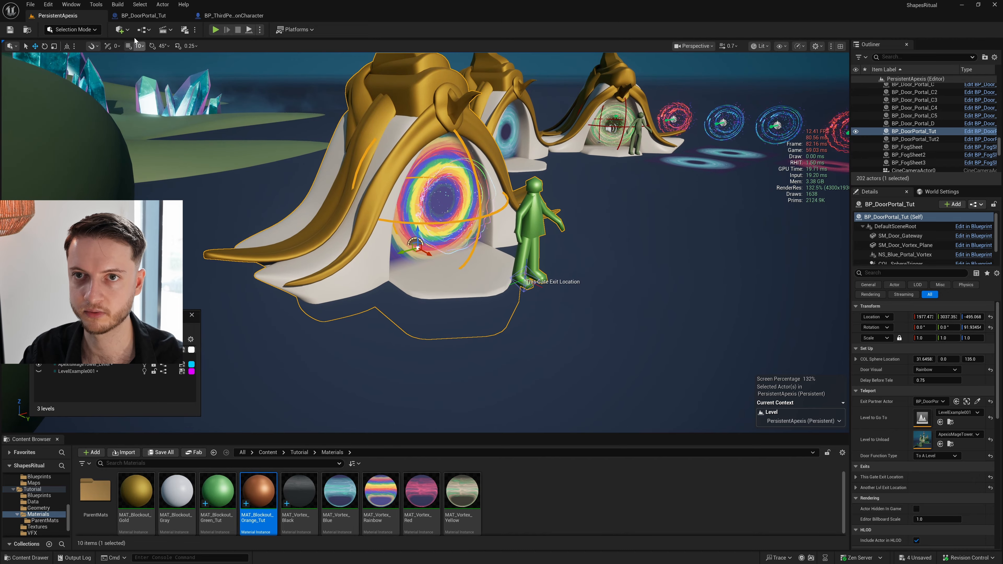
left_click(215, 29)
key("w")
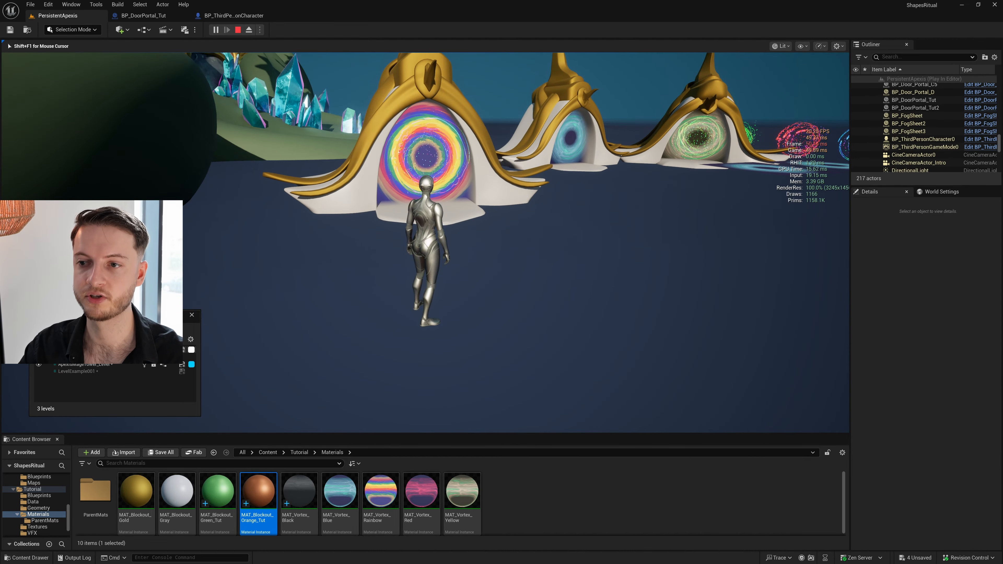
key("Escape")
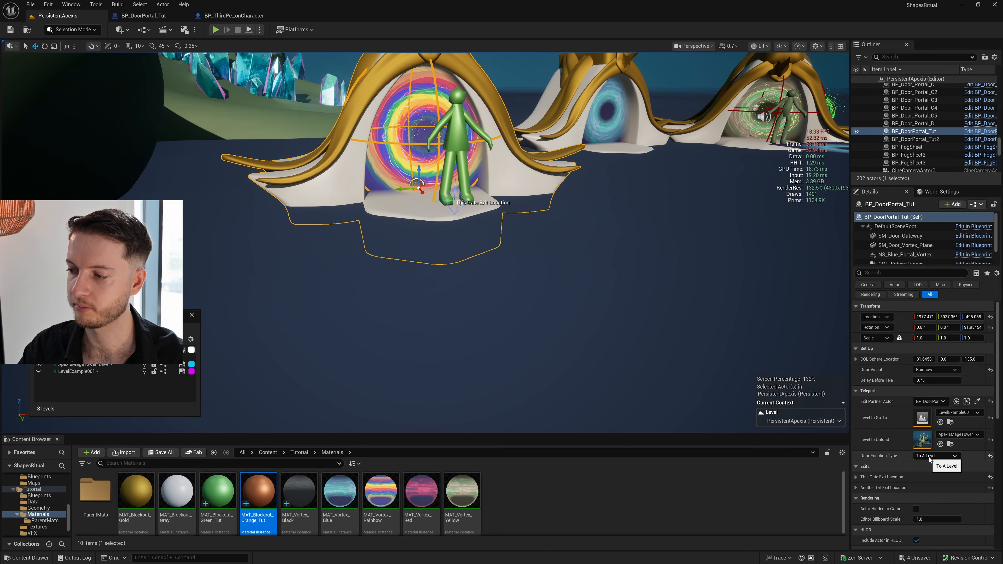
Step: Run another play test, send the character through the rainbow portal into LevelExample001, and end the session
left_click(216, 30)
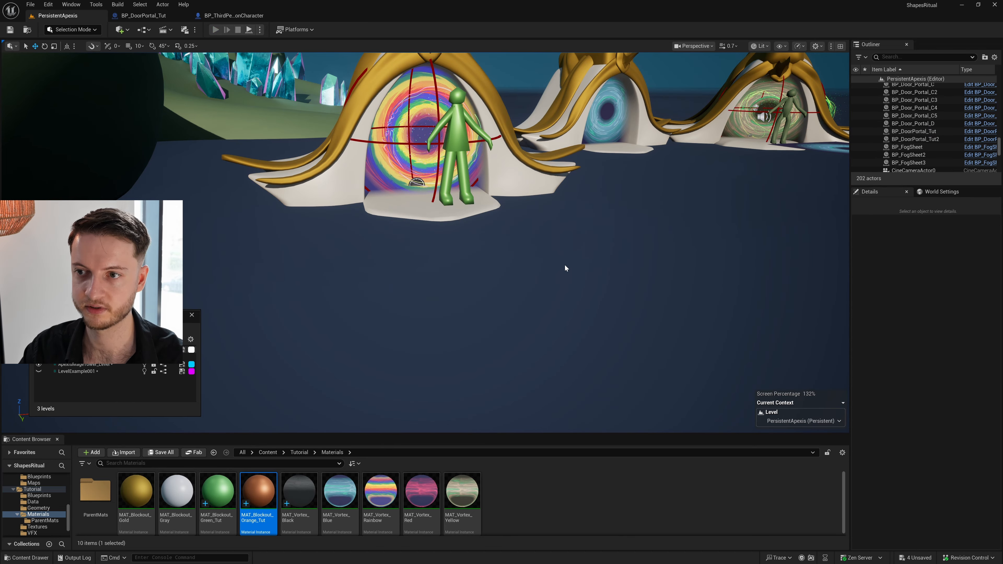
key("w")
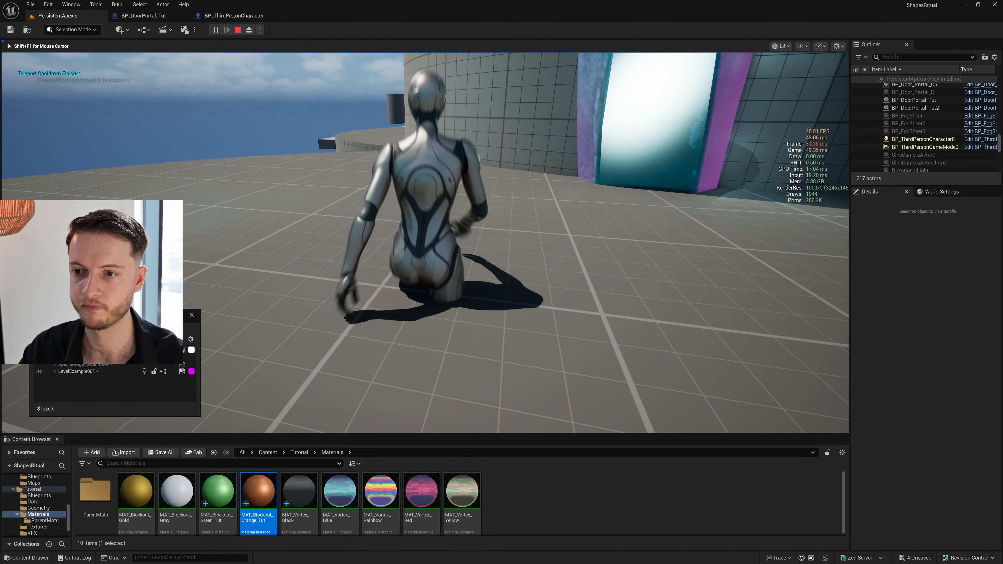
key("Escape")
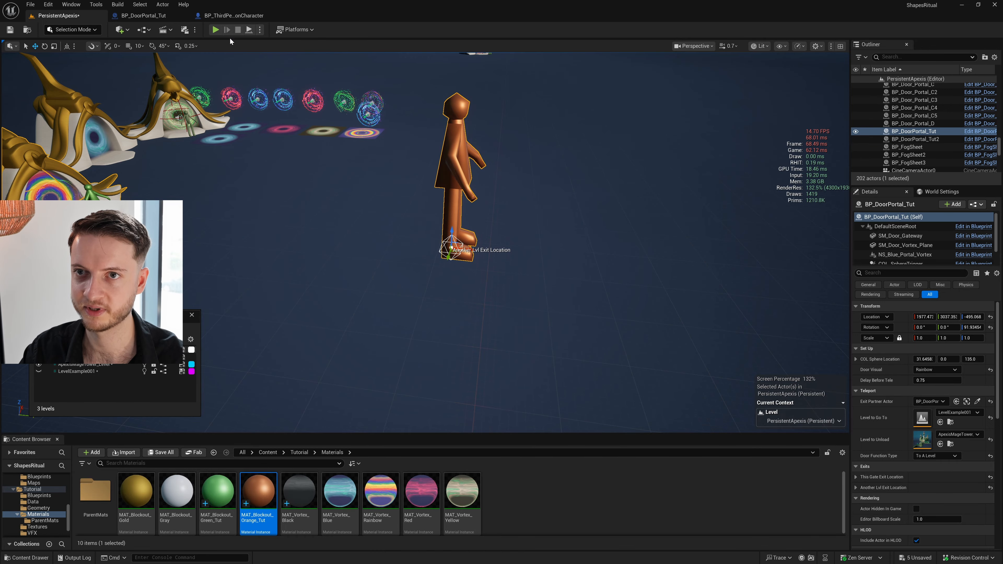
Step: Play-test the level, run the character through the rainbow portal and around LevelExample001's blockout platforms, and end the session
left_click(215, 30)
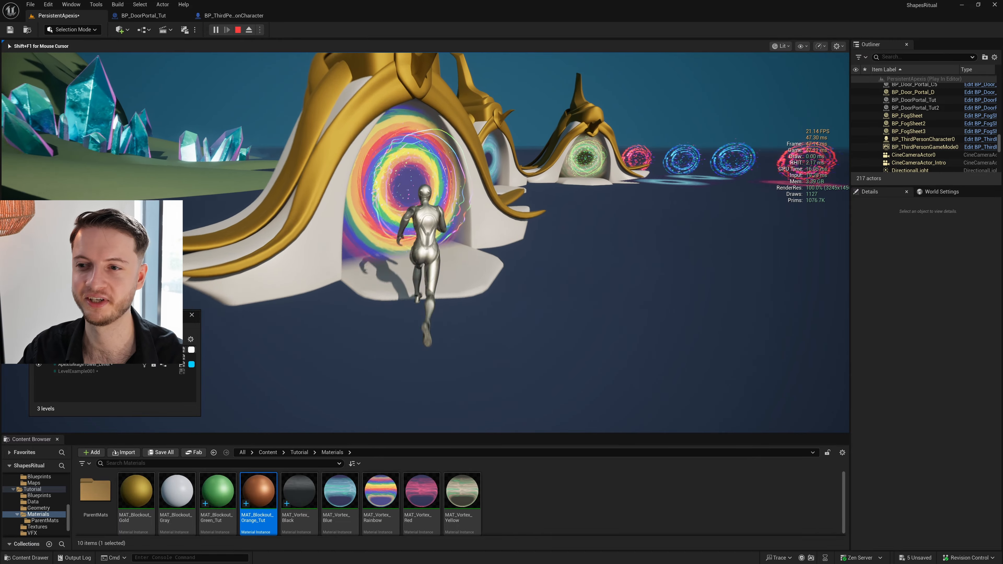
key("w")
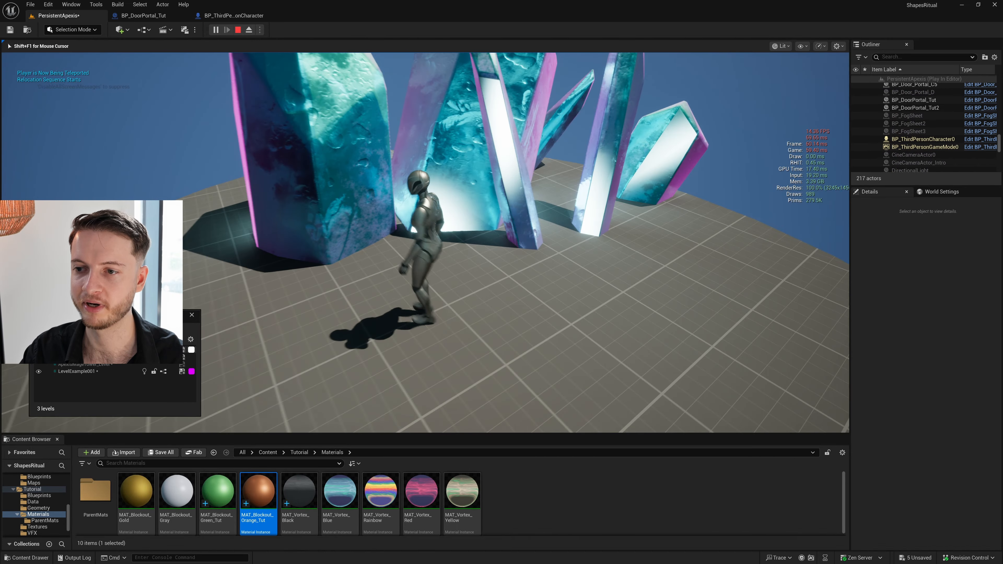
key("w")
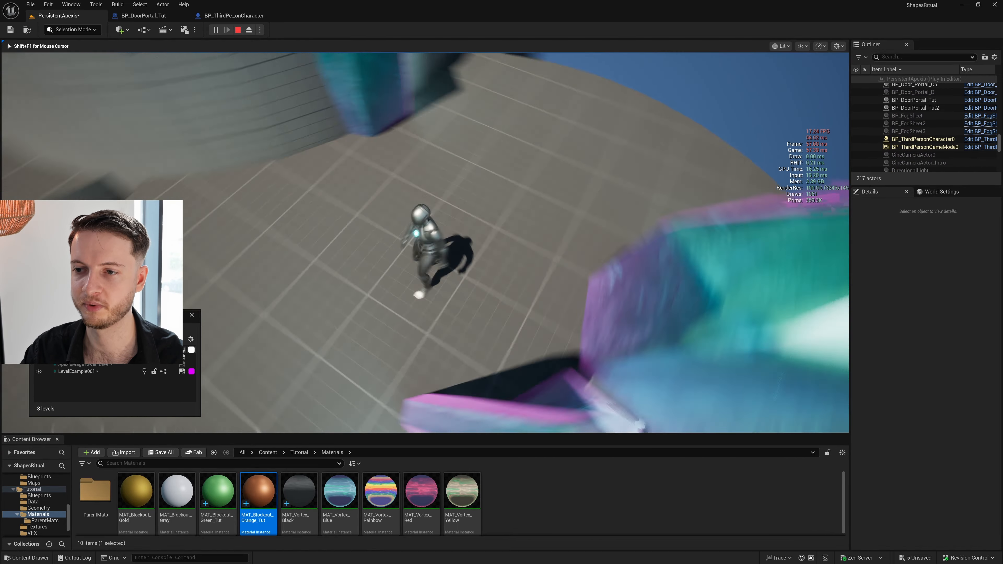
key("w")
key("space")
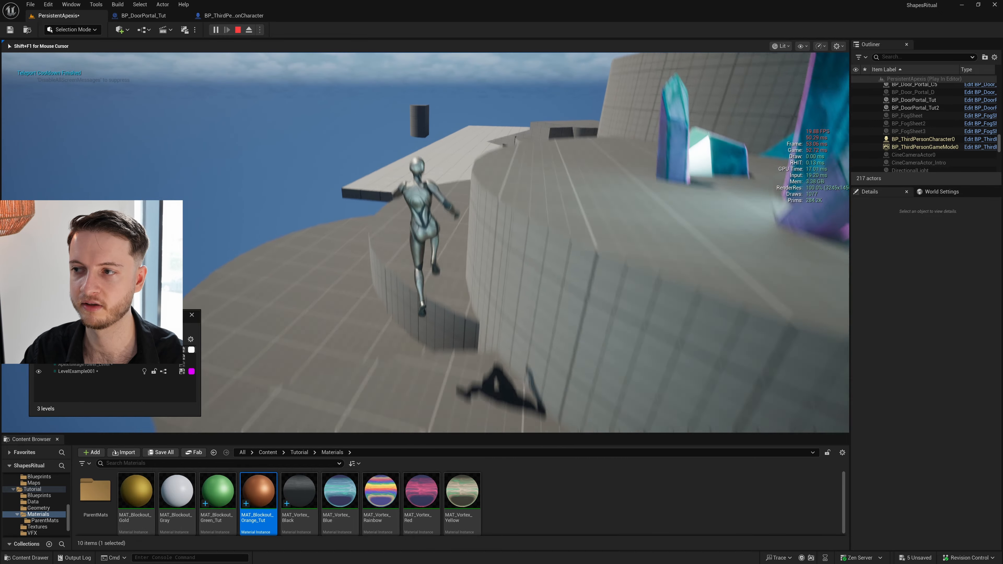
key("w")
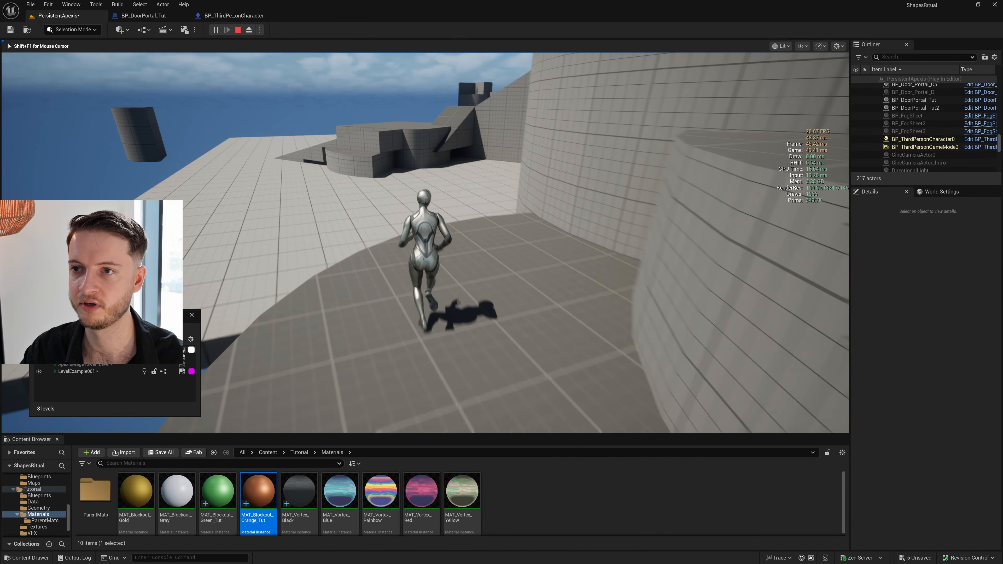
key("w")
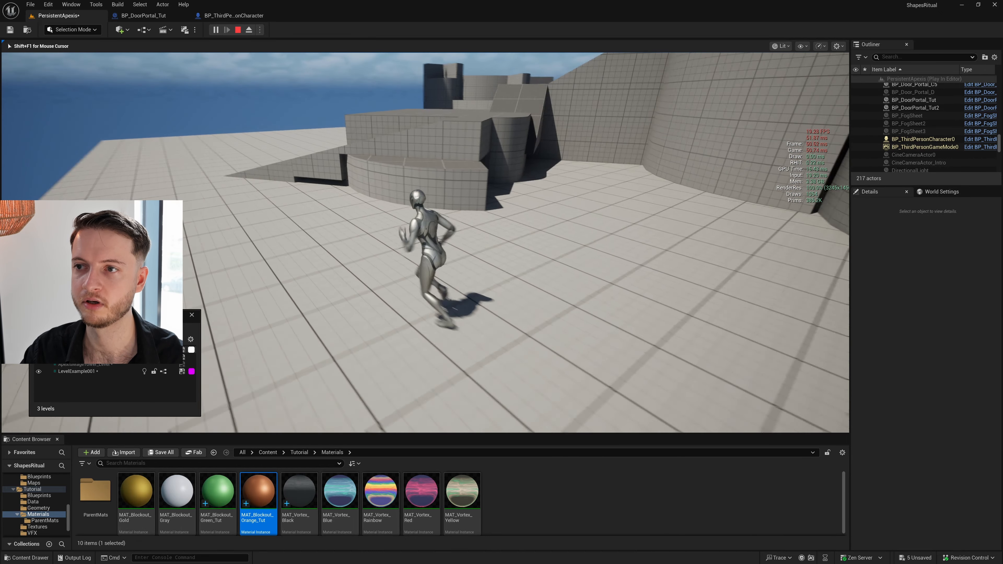
key("w")
key("space")
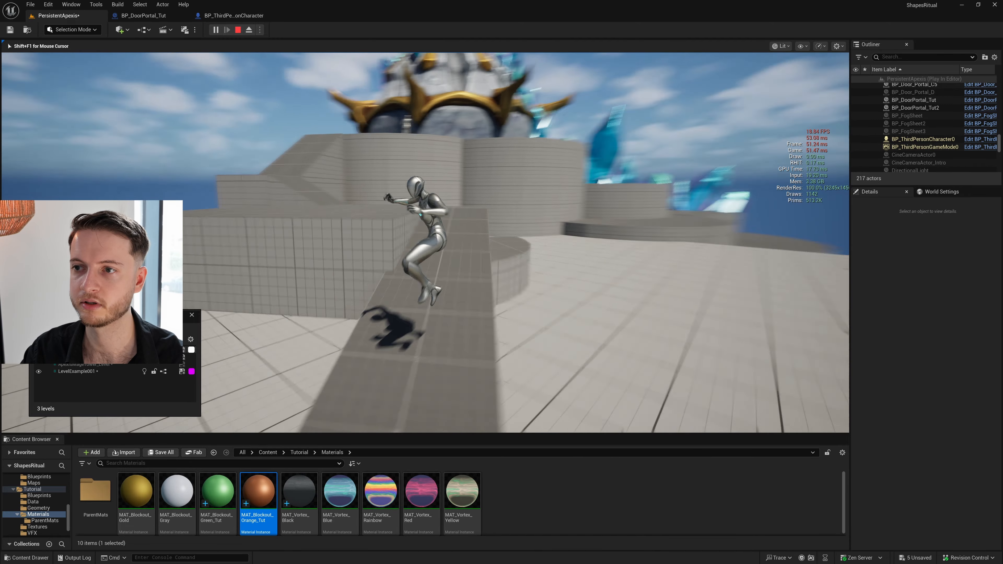
key("w")
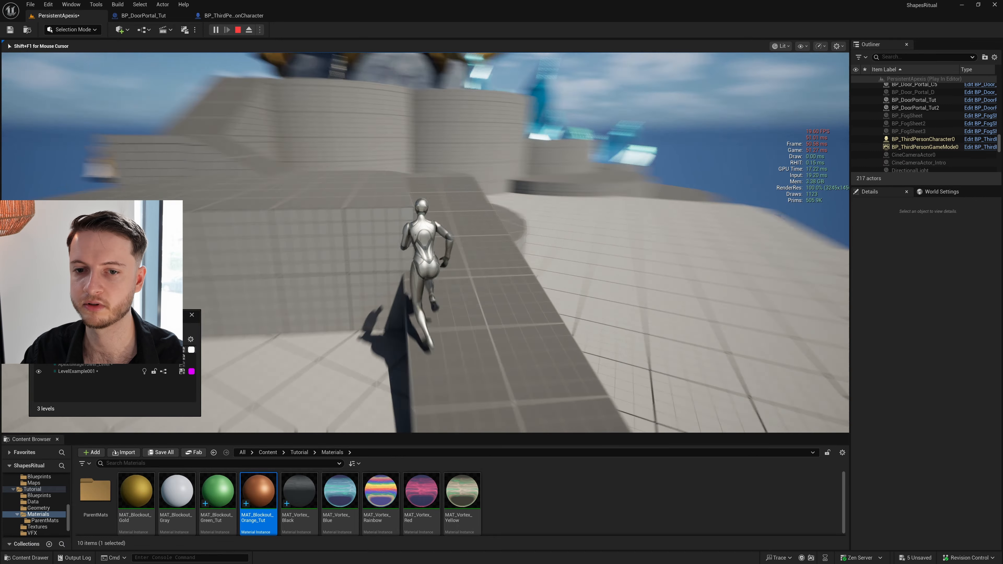
key("w")
key("Escape")
key("f")
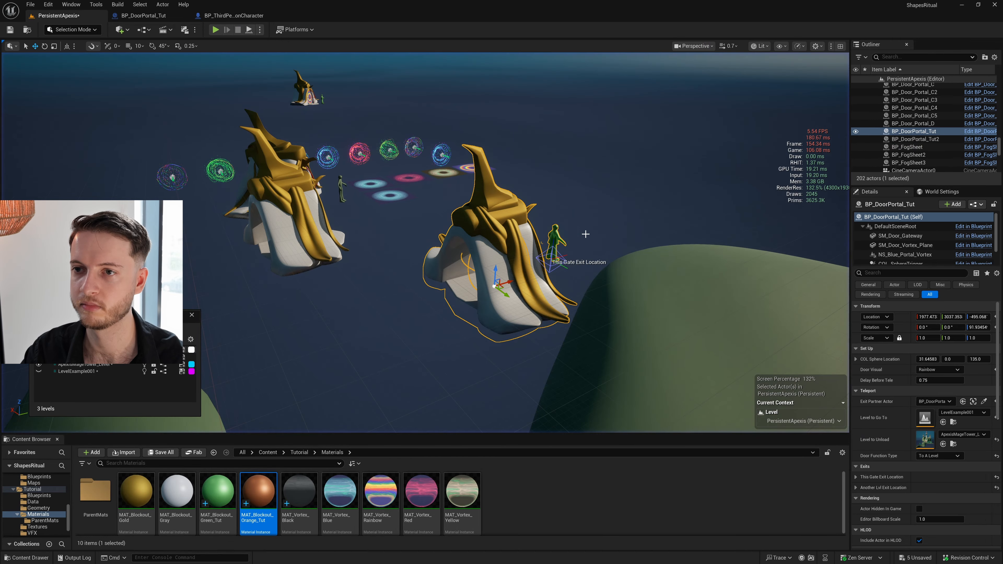
key("s")
right_click_drag(585, 234, 487, 224)
scroll(502, 225, "up", 1)
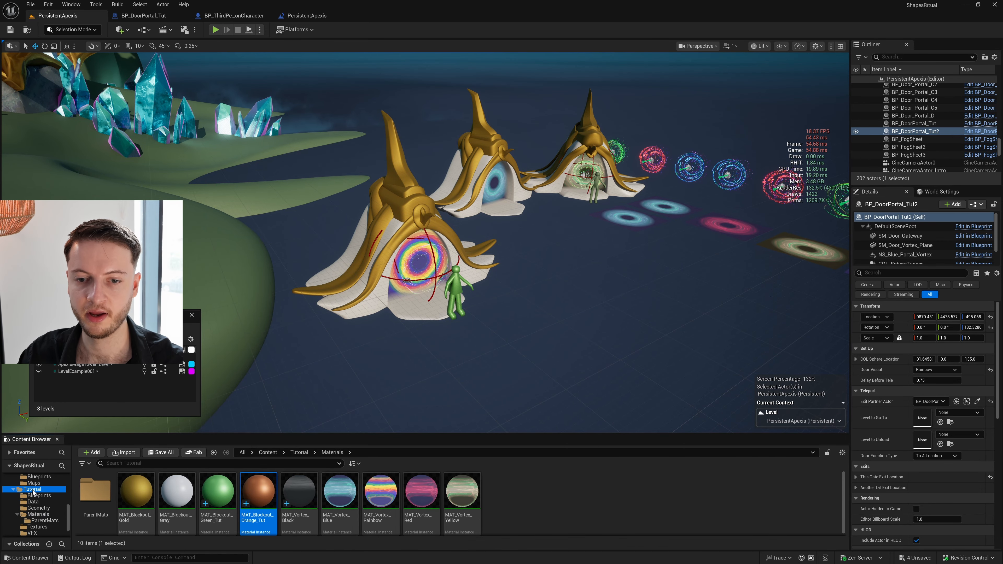
Step: Create a folder named Levels inside the Tutorial content folder
left_click(44, 490)
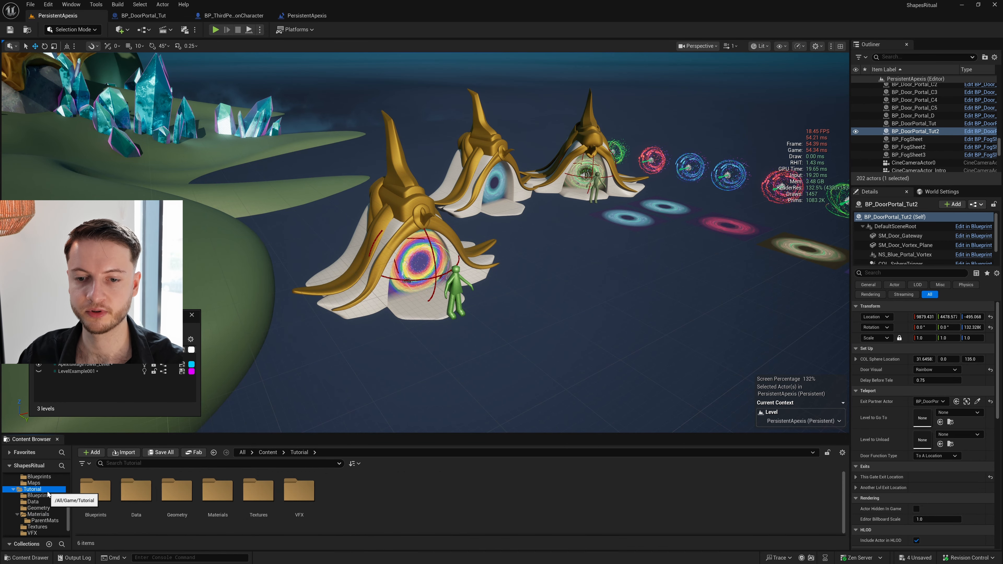
right_click(380, 497)
left_click(410, 234)
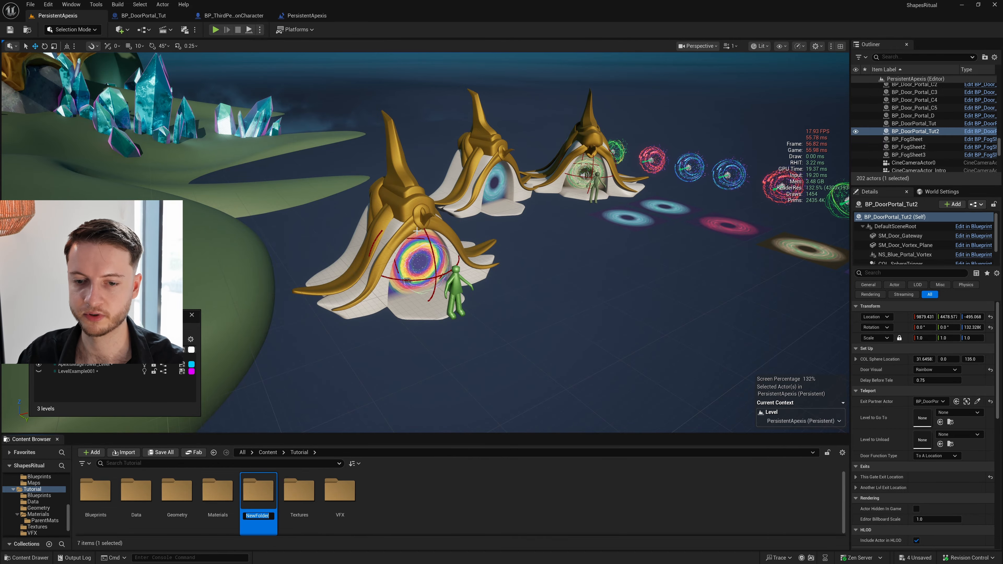
type("Levels")
key("Return")
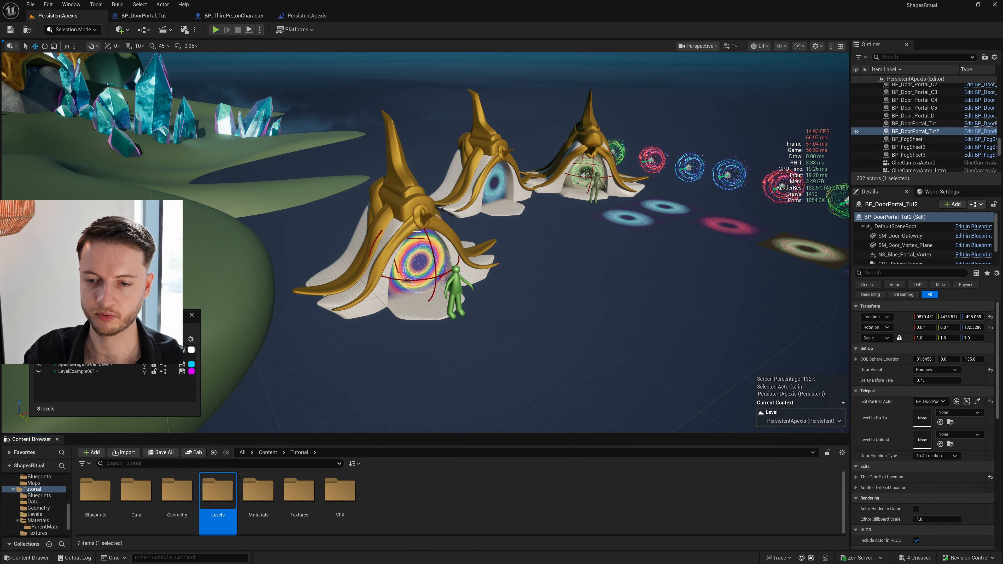
Step: Create a level named Tutorial_Persistent inside the new Levels folder
double_click(217, 491)
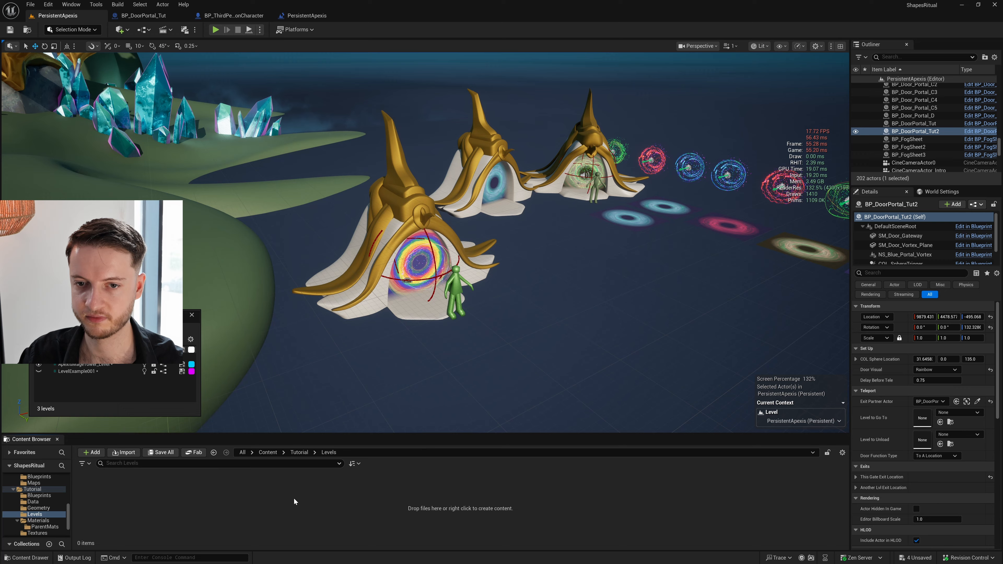
right_click(350, 505)
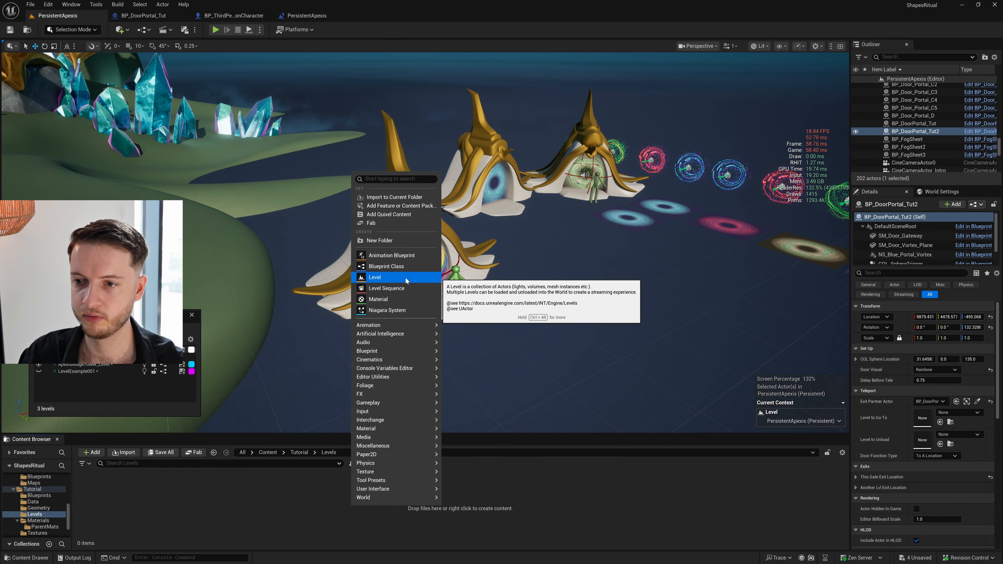
left_click(413, 281)
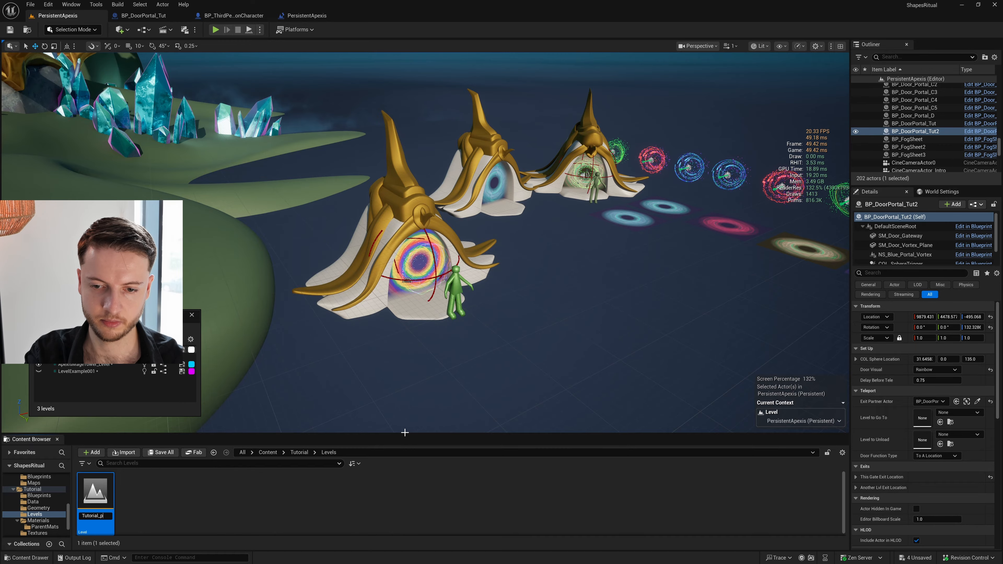
type("Tutorial_p")
key("BackSpace")
Step: Create a second level named Tut_LVL_001 in the Levels folder, and open it with its content saved
right_click(196, 493)
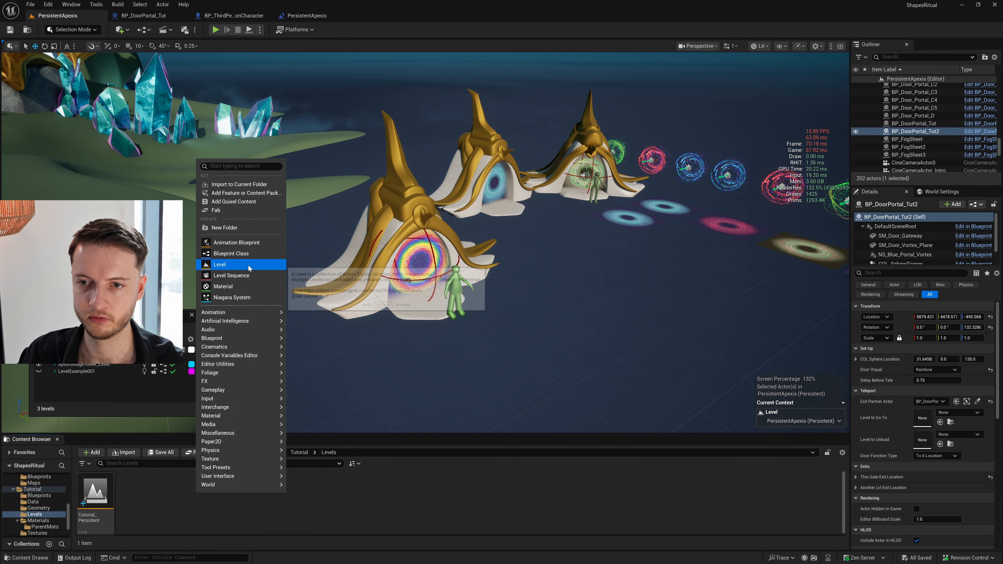
left_click(219, 264)
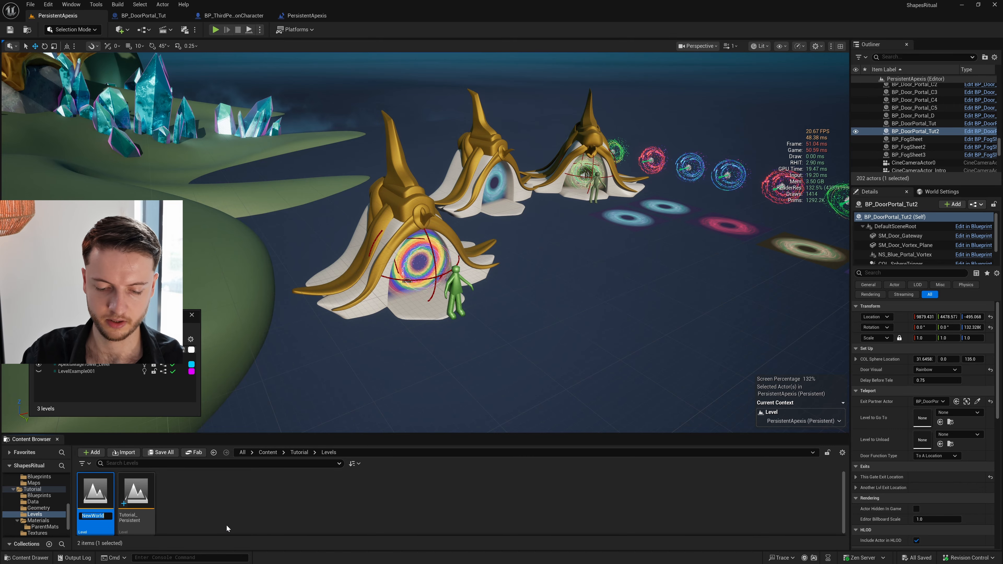
type("T")
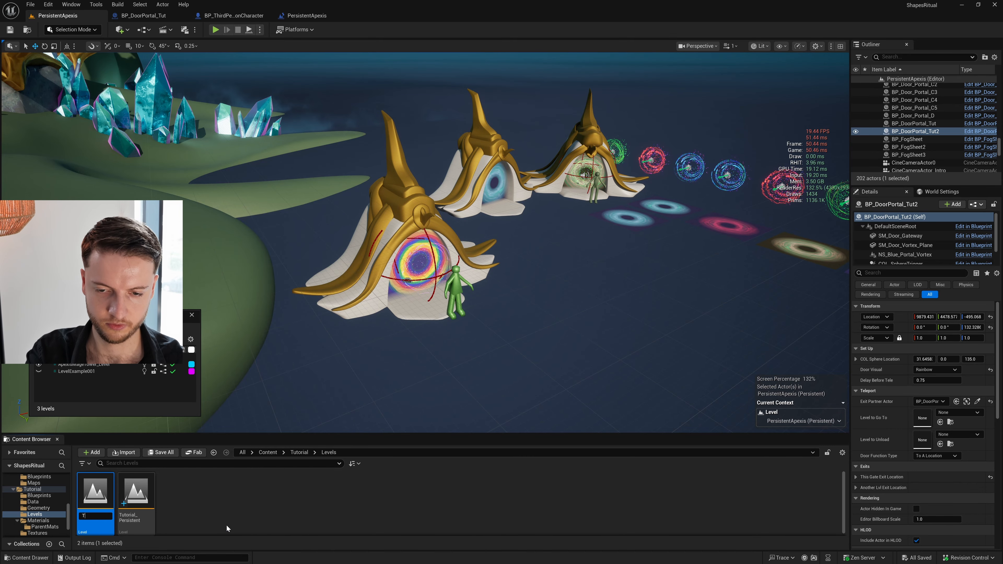
type("uT_")
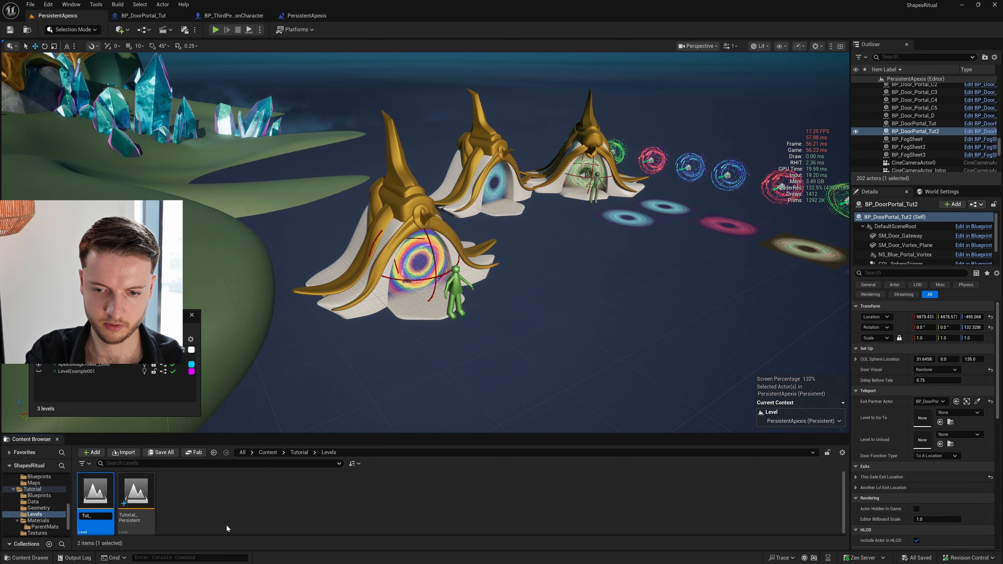
type("LVL_001")
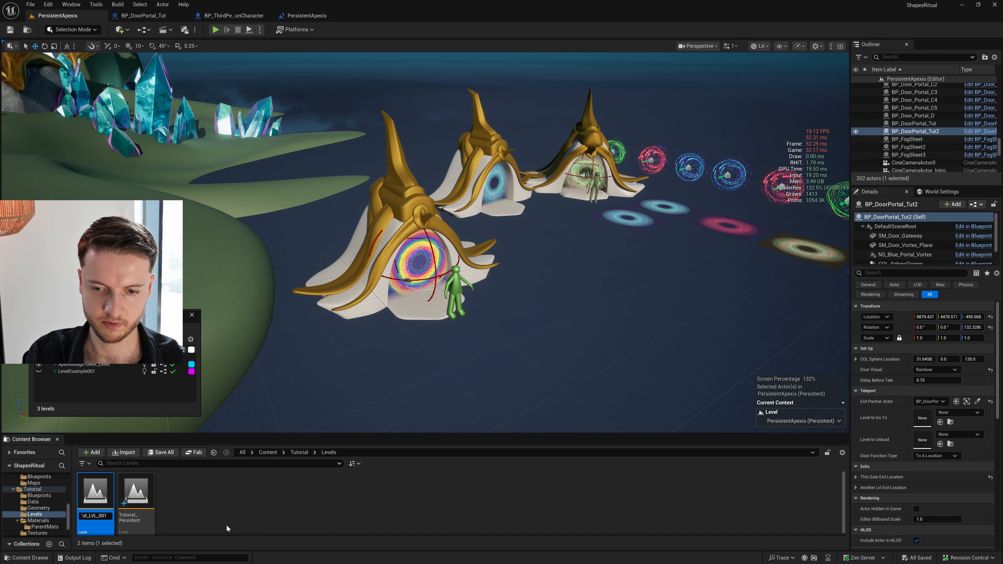
key("Return")
double_click(106, 483)
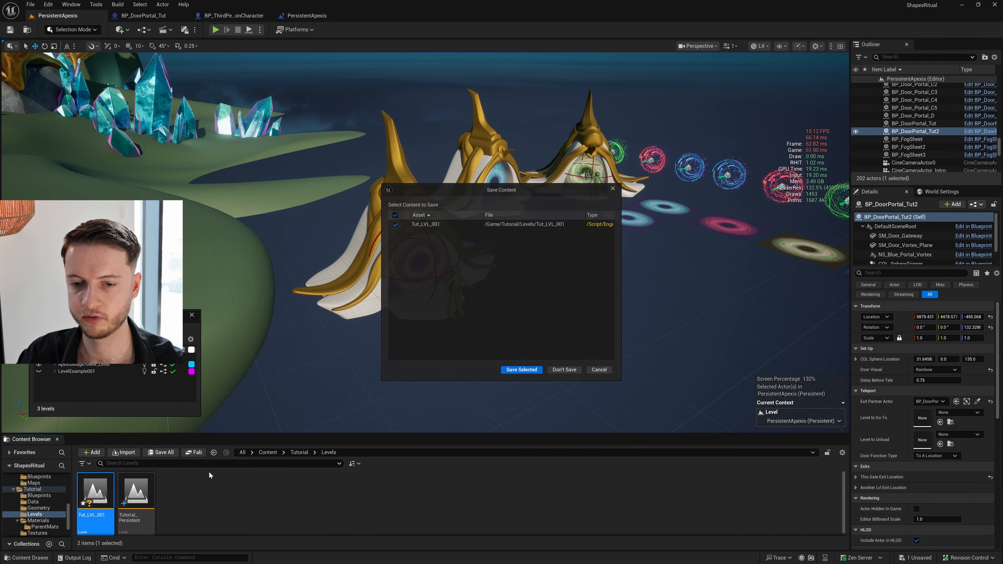
left_click(508, 377)
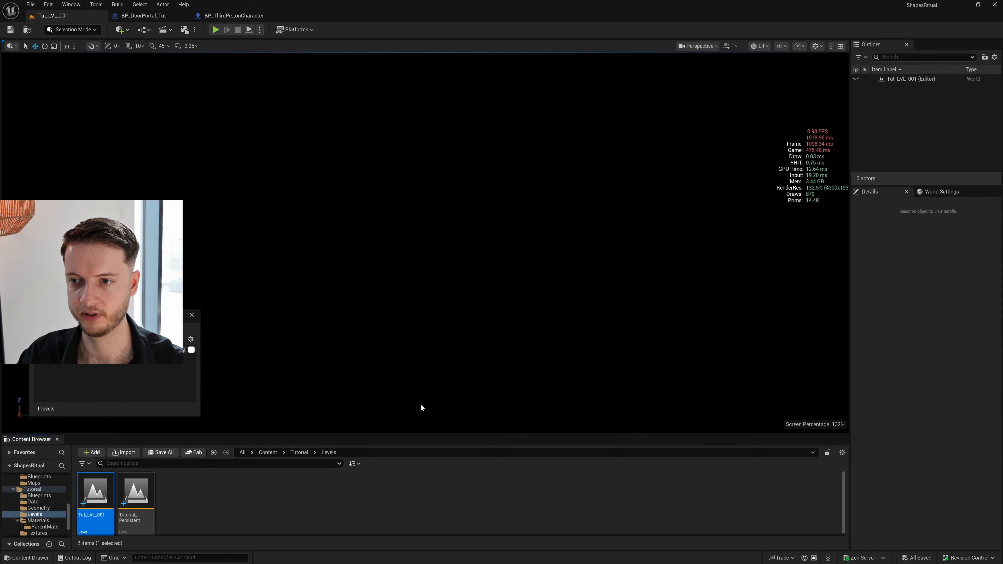
Step: Add a directional light, sky atmosphere, volumetric cloud, sky light and height fog with the Env. Light Mixer, and save the level
left_click(75, 4)
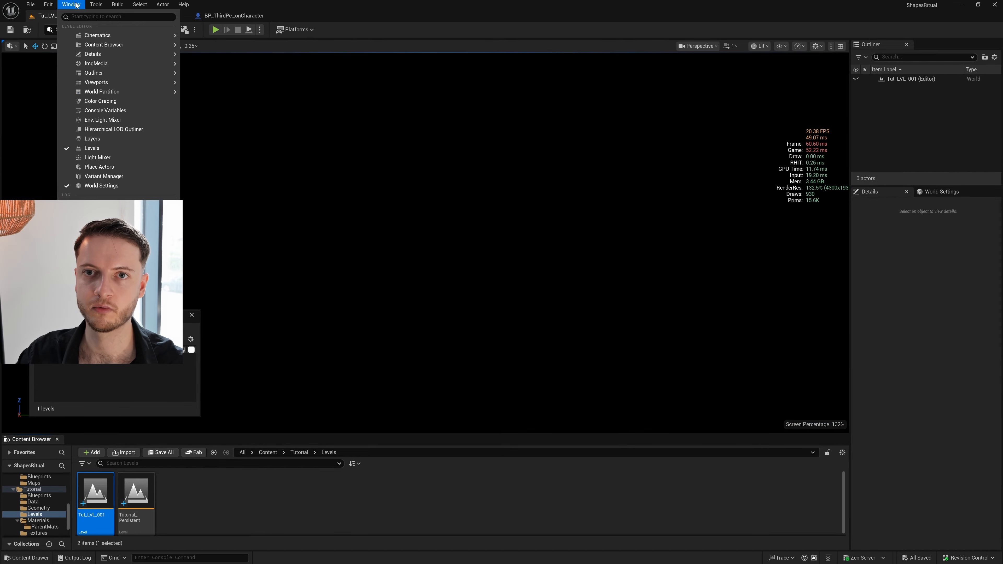
left_click(135, 121)
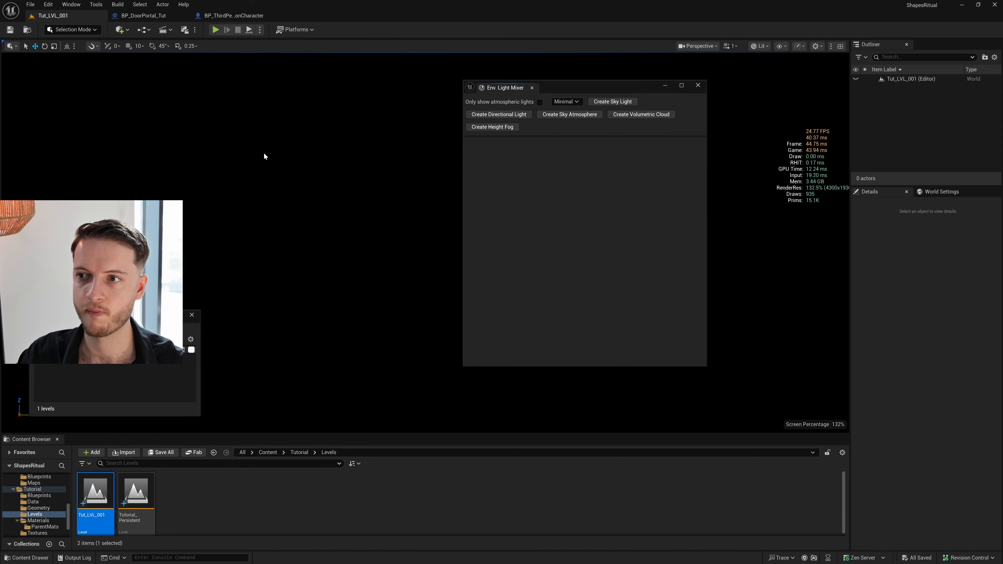
left_click(485, 114)
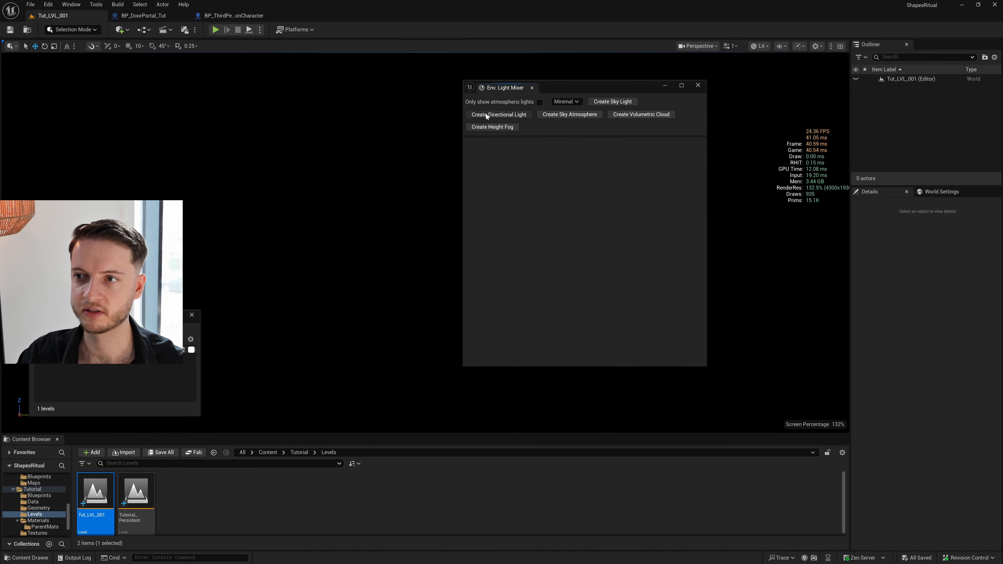
left_click(508, 116)
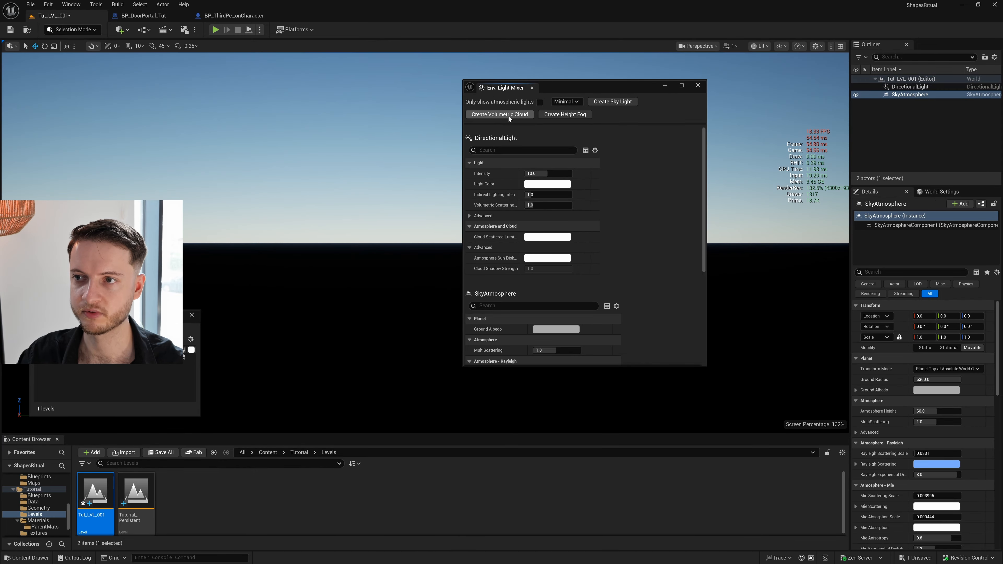
left_click(508, 116)
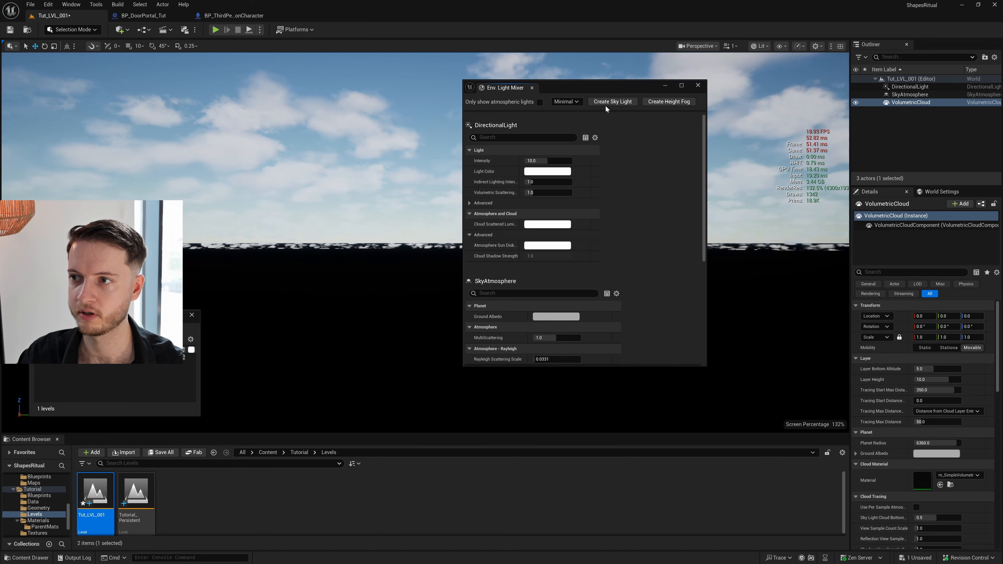
left_click(616, 103)
left_click(616, 102)
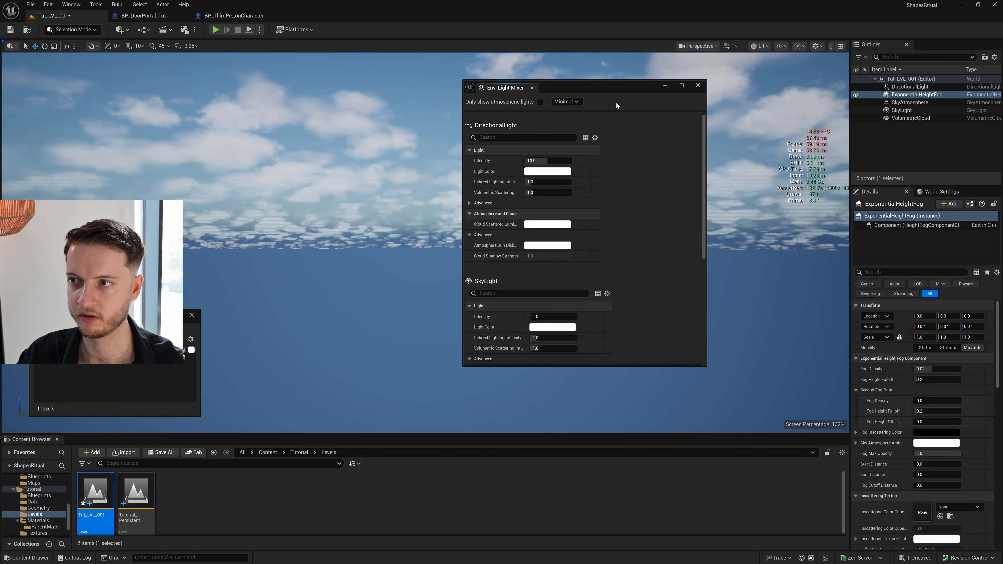
key("ctrl+s")
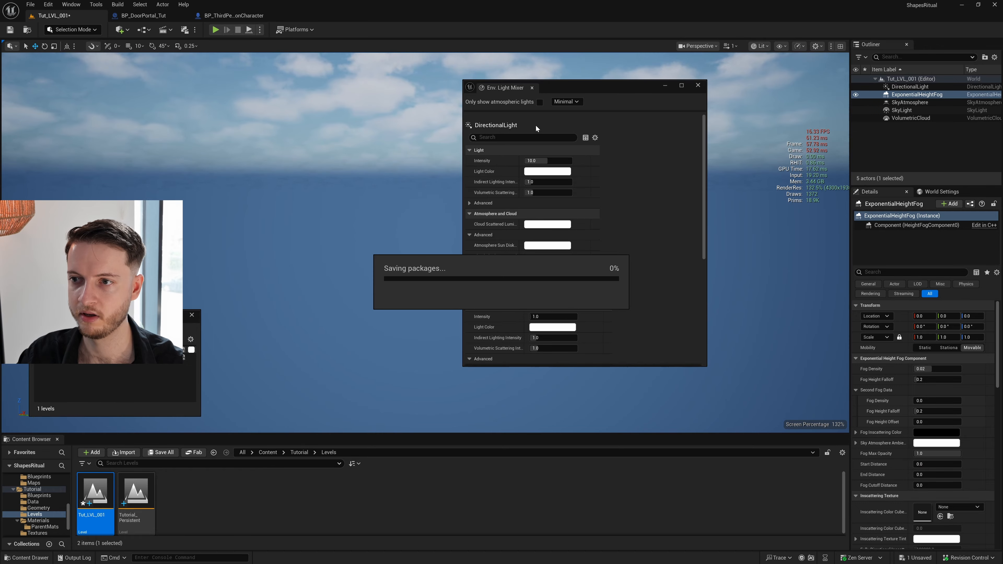
left_click(697, 86)
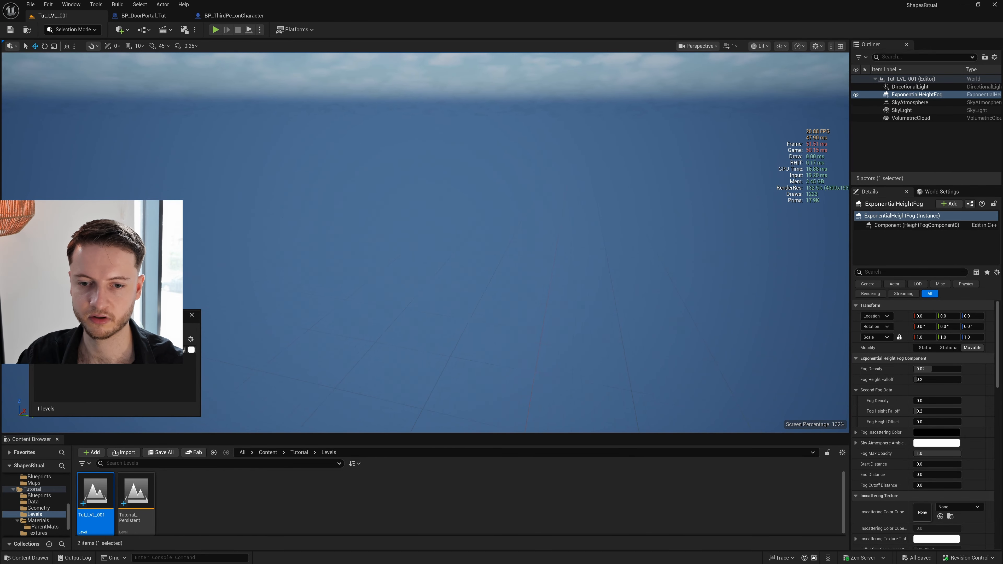
Step: Open the ThirdPersonMap level from the ThirdPerson Maps folder
scroll(34, 509, "up", 1)
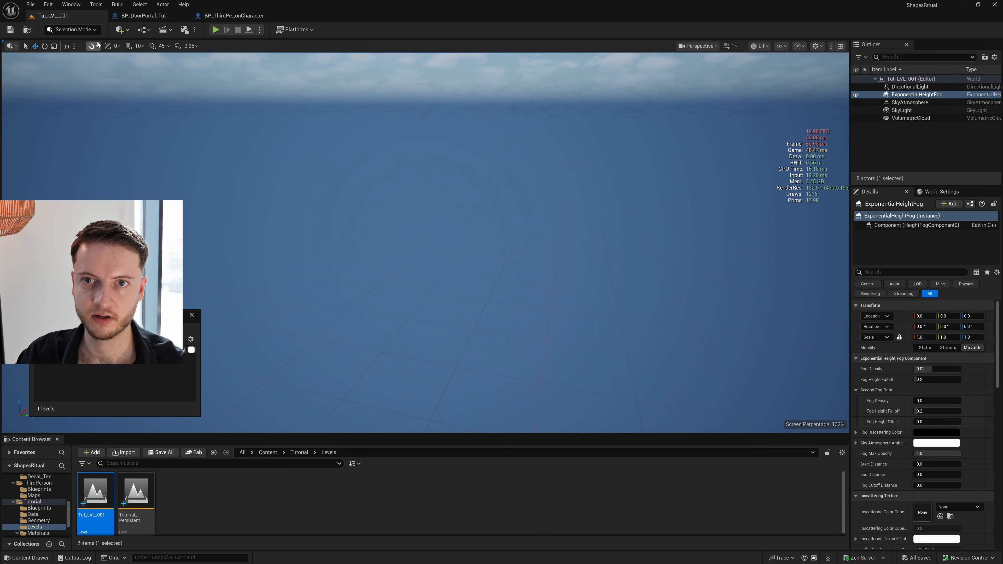
left_click(126, 31)
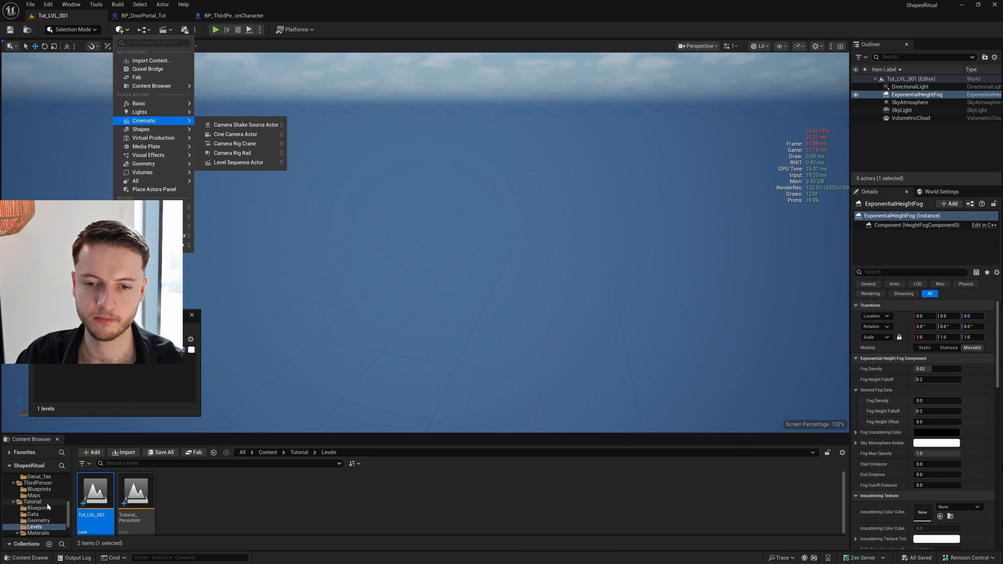
left_click(42, 491)
left_click(34, 496)
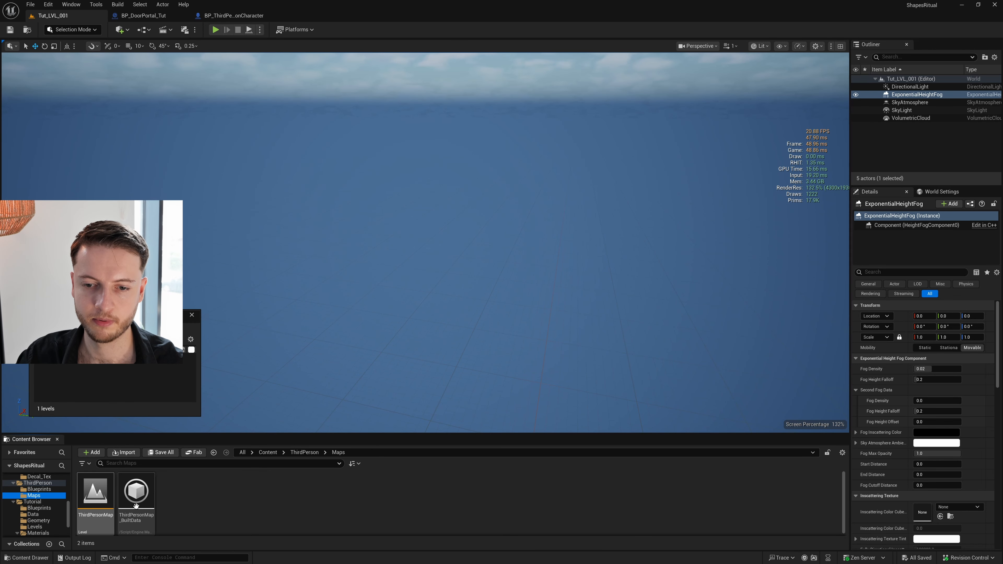
double_click(95, 493)
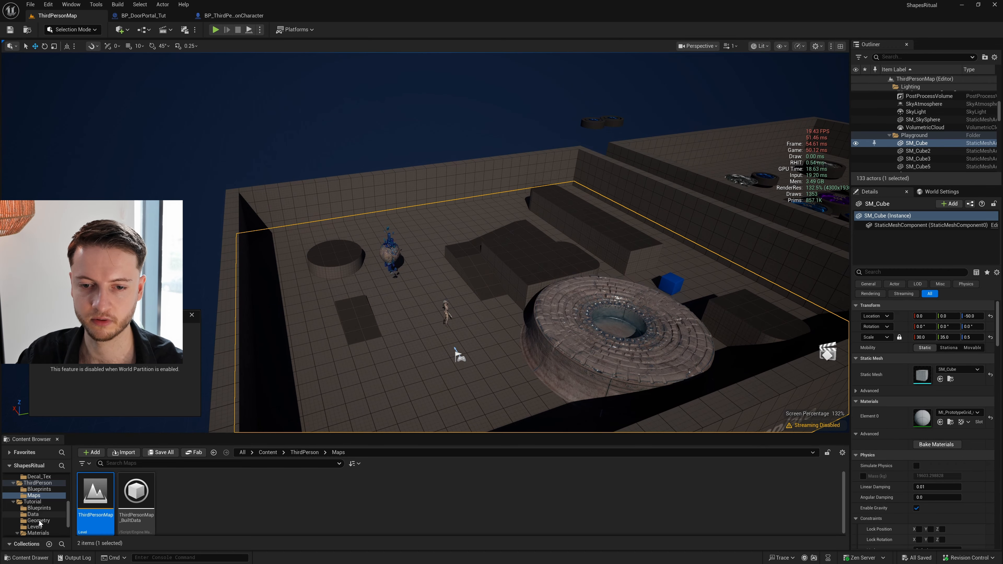
Step: Open Tut_LVL_001 from the Tutorial Levels folder and paste the copied SM_Cube floor into it
scroll(43, 516, "down", 2)
scroll(46, 506, "up", 2)
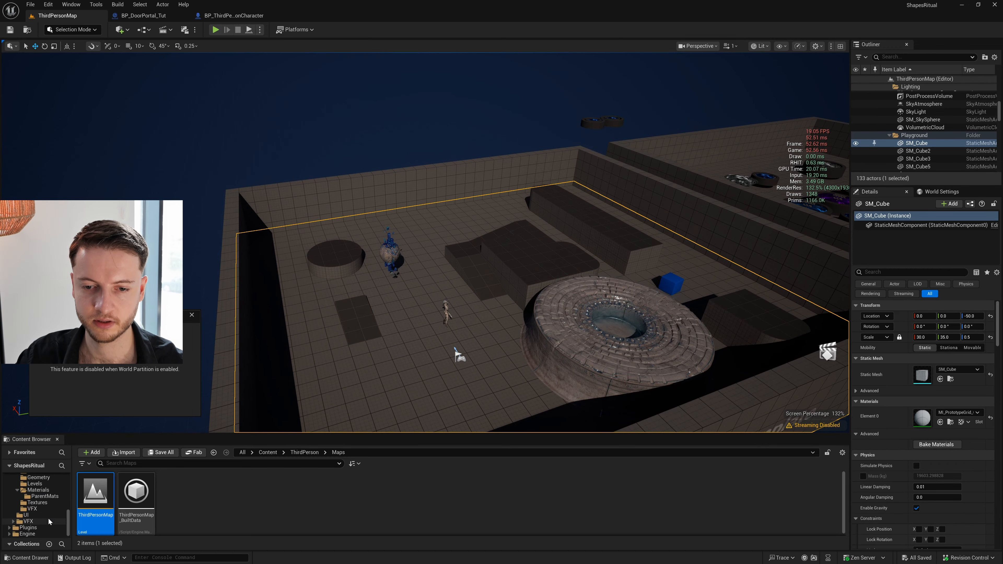
left_click(45, 508)
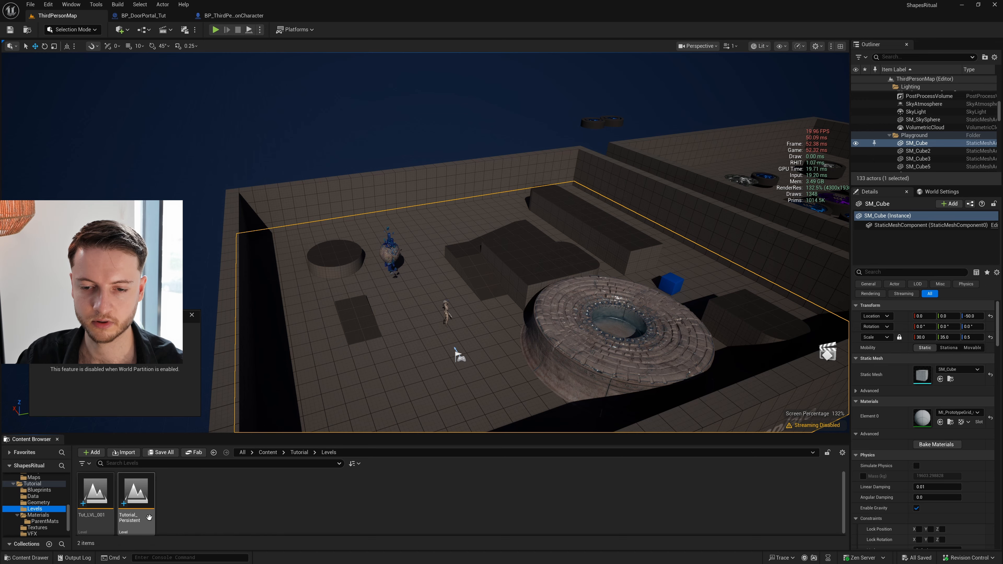
double_click(95, 493)
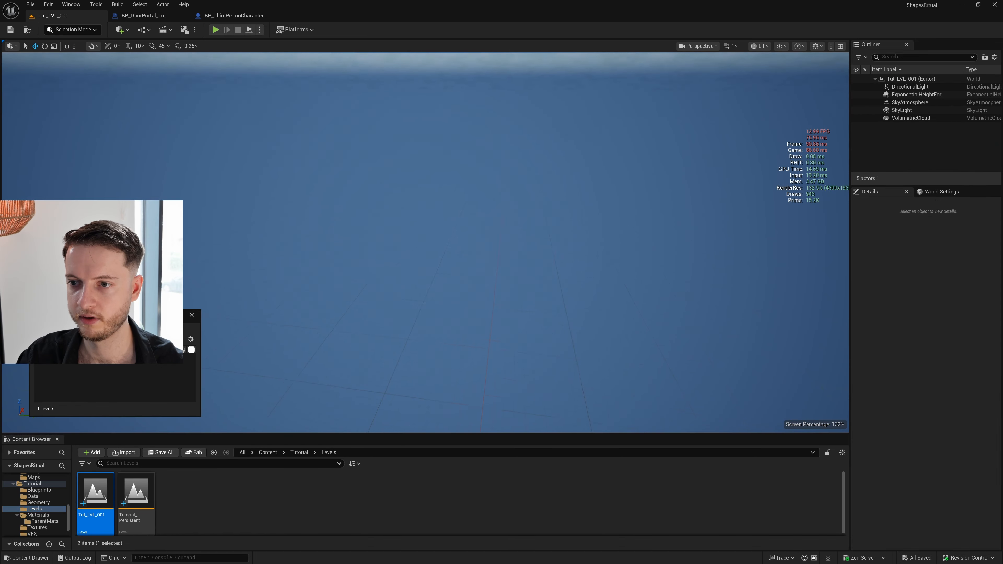
key("f")
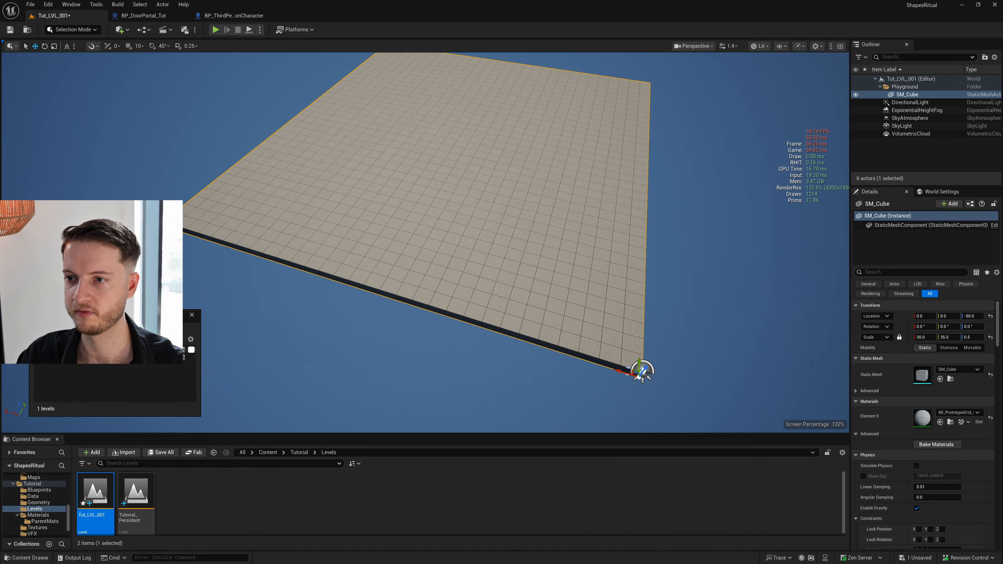
key("w")
right_click_drag(519, 227, 397, 299)
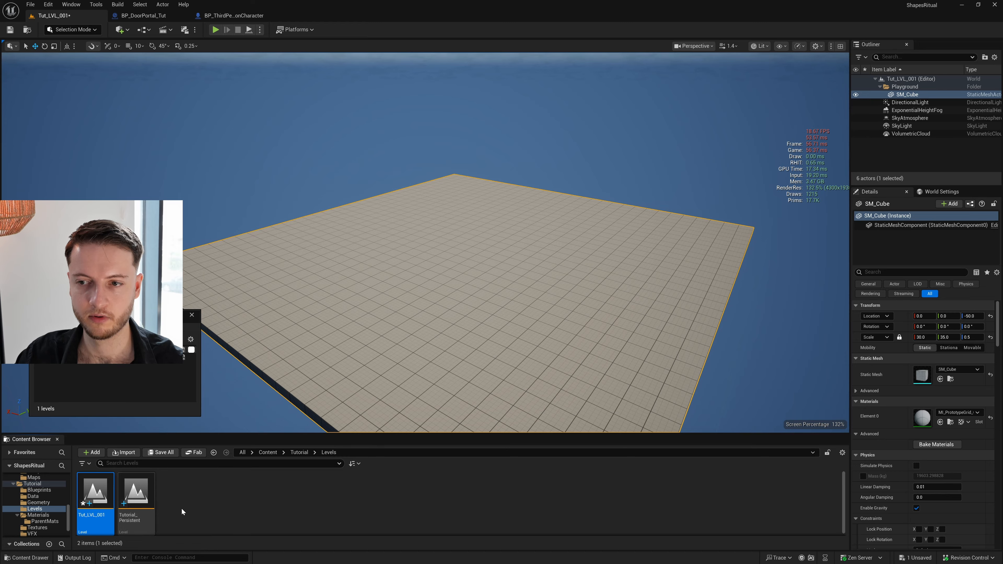
Step: Duplicate Tut_LVL_001 as Tut_LVL_002 in the Levels folder, and open the copy with the pending changes saved
key("ctrl+v")
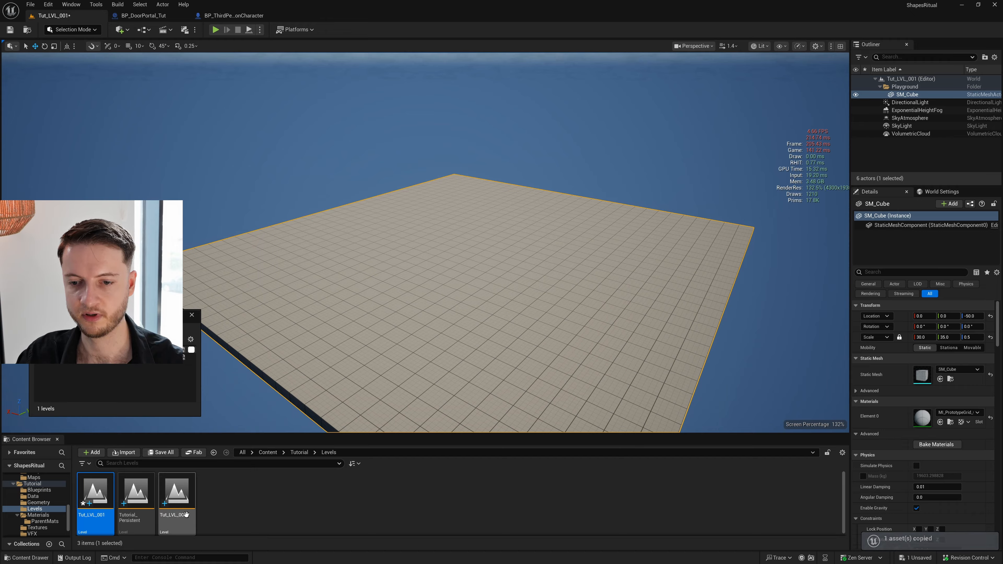
left_click(185, 508)
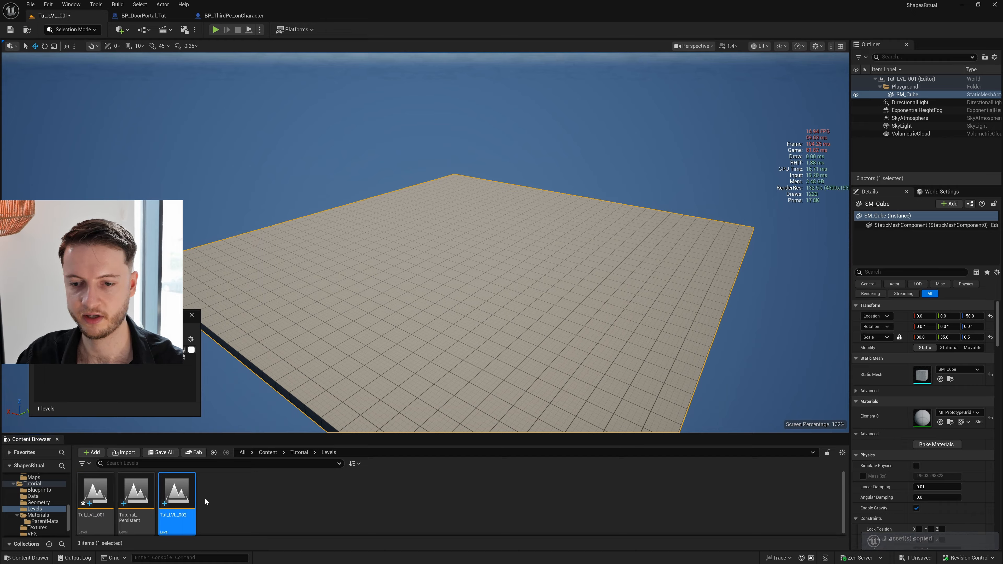
double_click(183, 496)
left_click(522, 374)
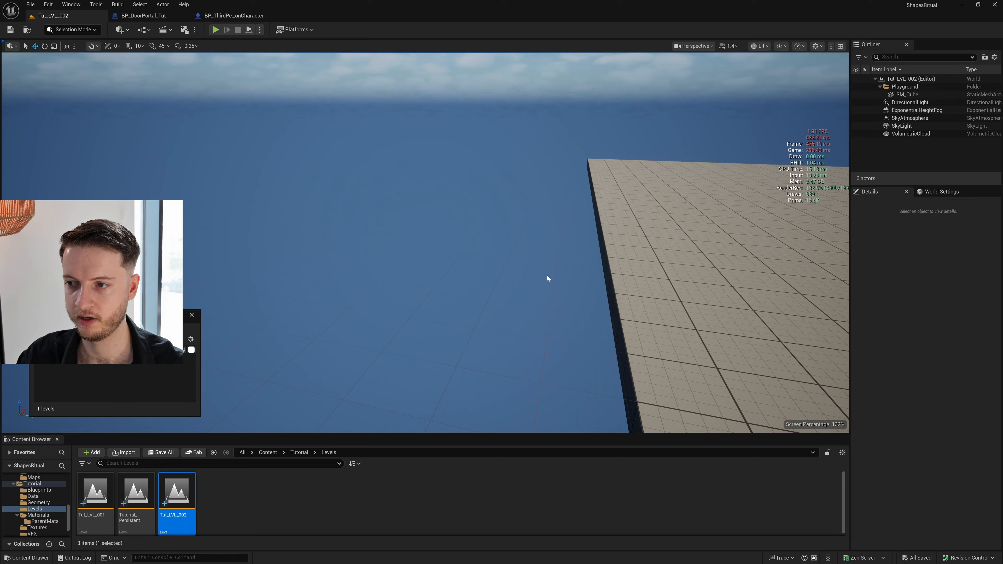
Step: Move the SM_Cube floor in Tut_LVL_002 along Y to about 4754, and save the level
left_click(580, 260)
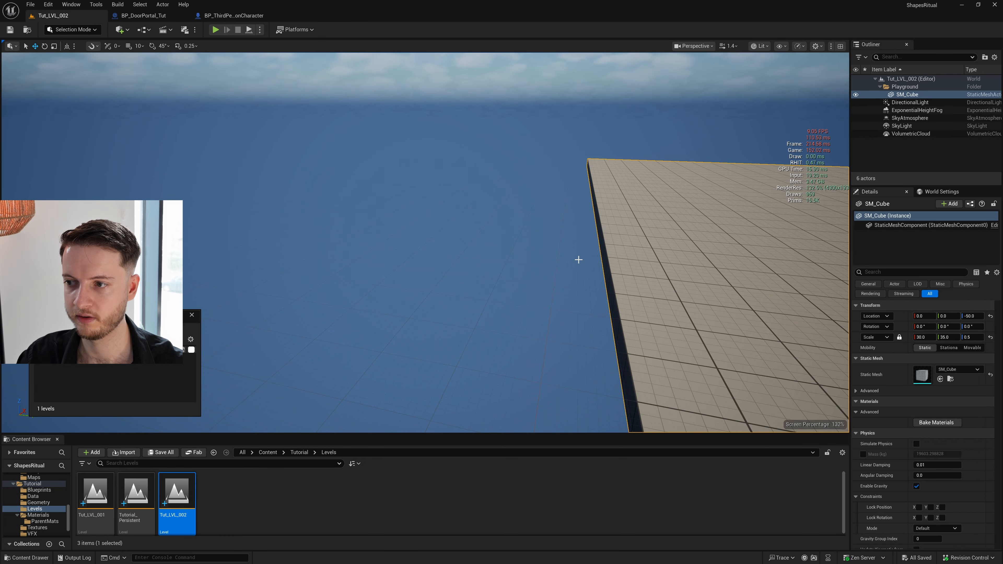
key("f")
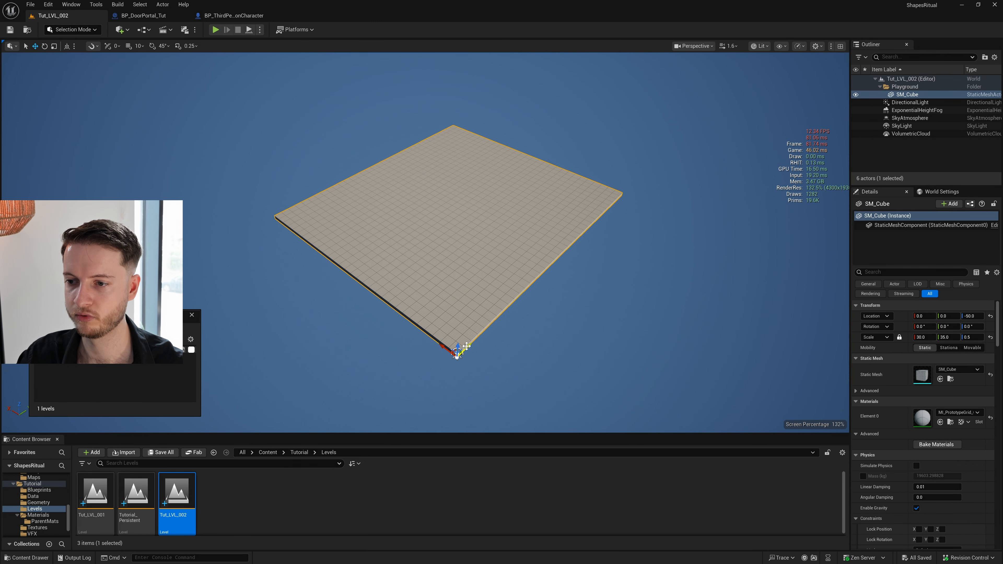
left_click_drag(466, 346, 738, 182)
key("ctrl+s")
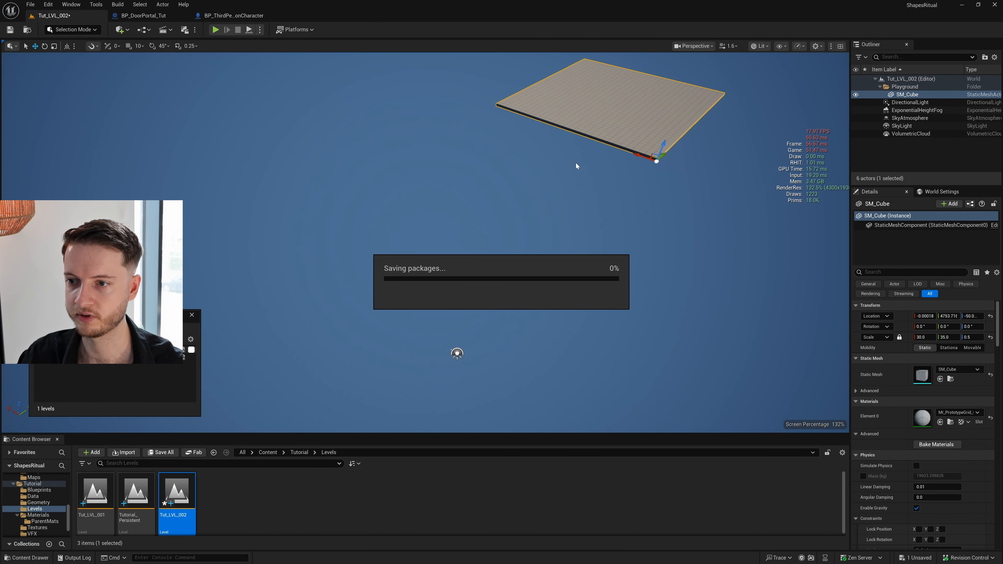
Step: Add a cone shape onto the floor of Tut_LVL_002, scaled uniformly to about 3.76
key("w")
scroll(553, 210, "up", 1)
right_click_drag(513, 245, 560, 215)
left_click(125, 31)
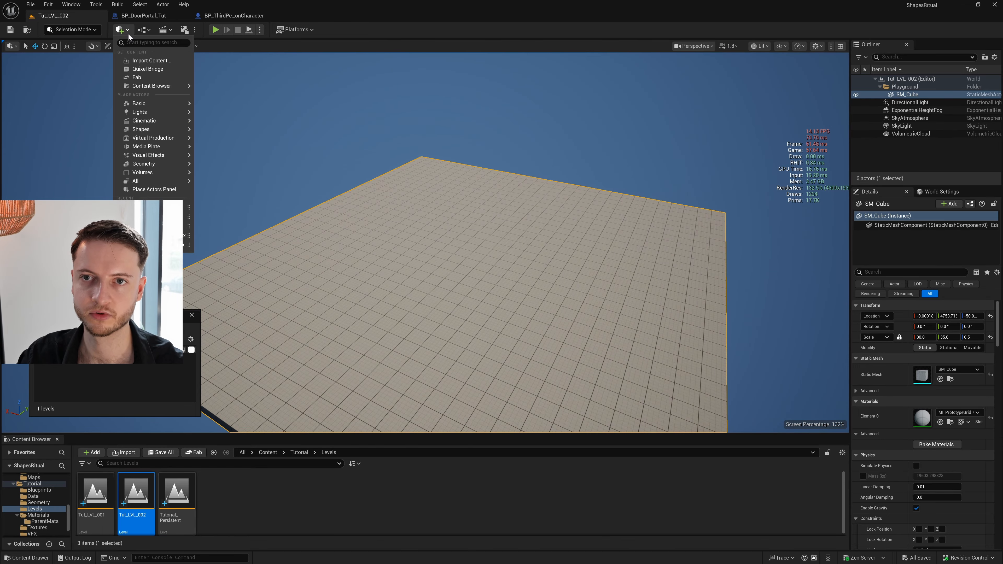
mouse_move(166, 103)
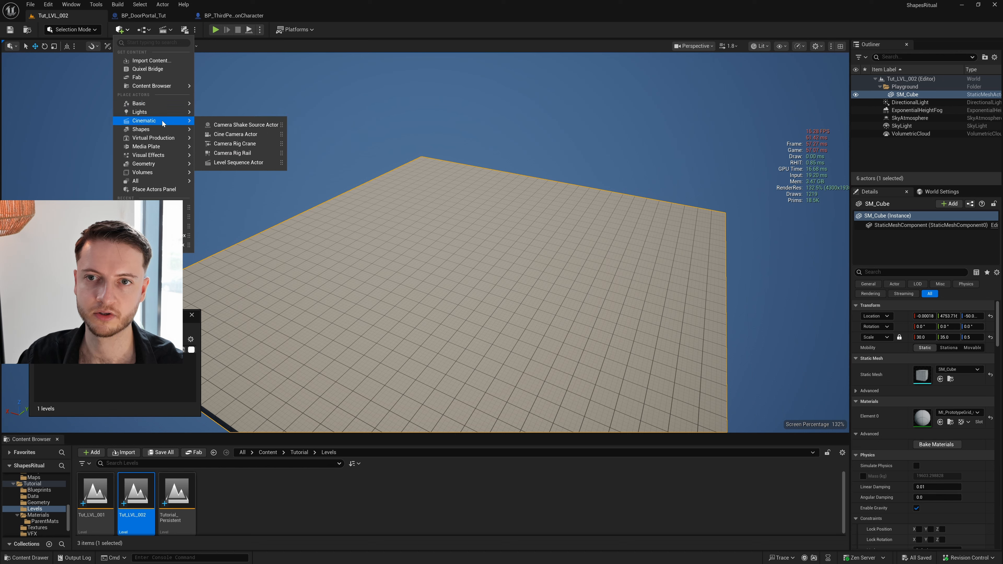
mouse_move(163, 129)
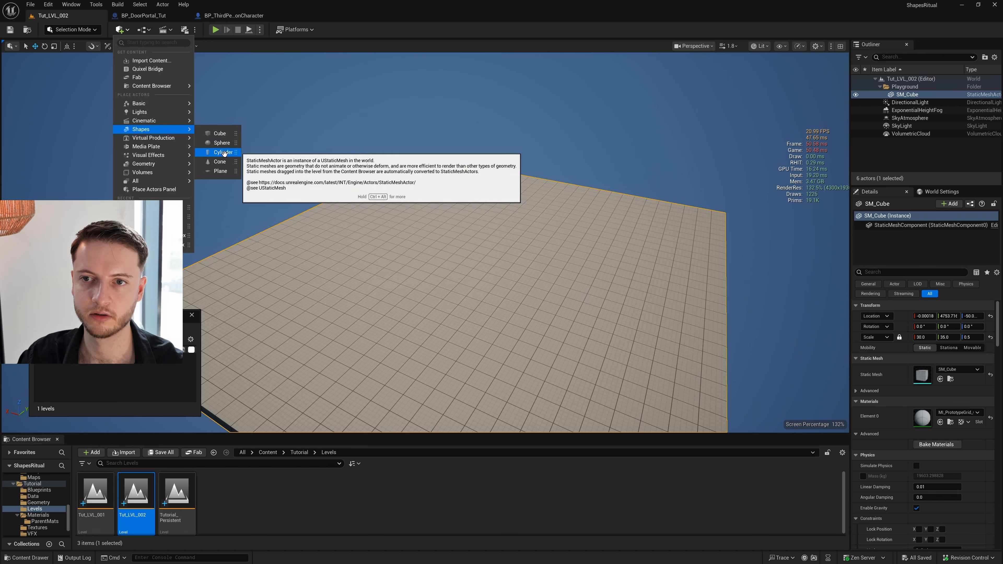
left_click(219, 162)
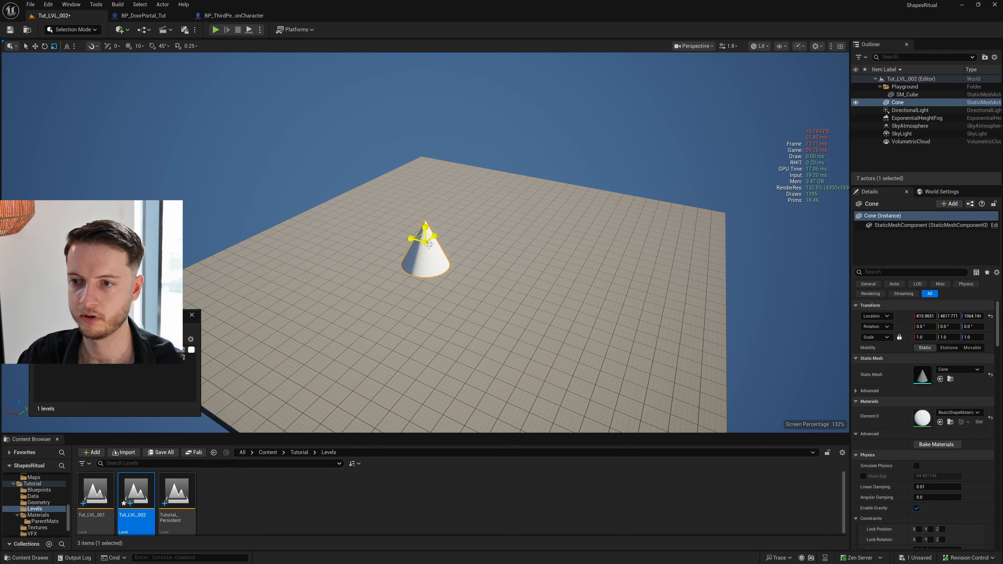
left_click_drag(425, 243, 550, 297)
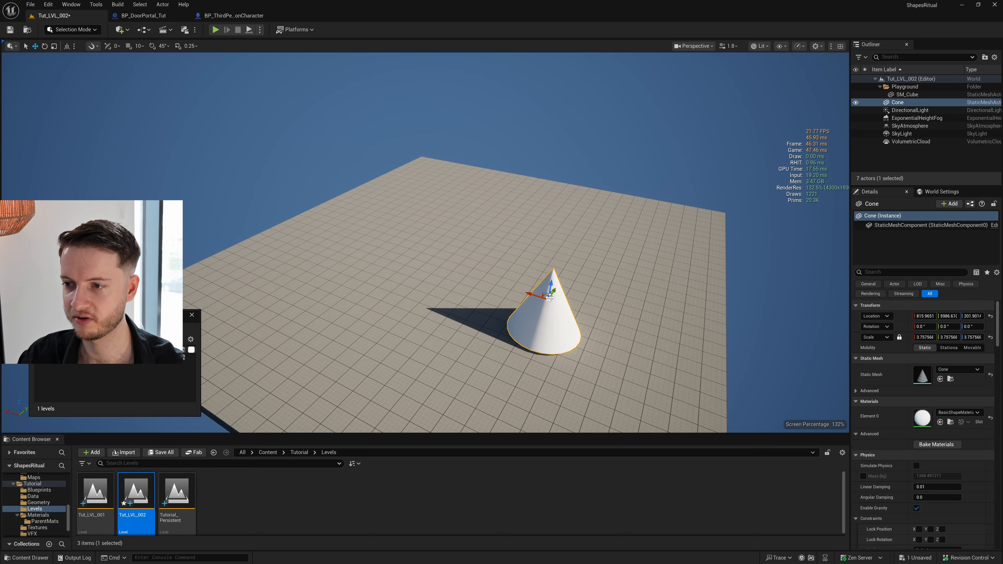
Step: Move the cone to about 7029 on Y, enlarge it to a scale of about 6.94, raise it to about 308 on Z, and save
left_click_drag(553, 292, 600, 216)
key("r")
left_click_drag(595, 224, 601, 193)
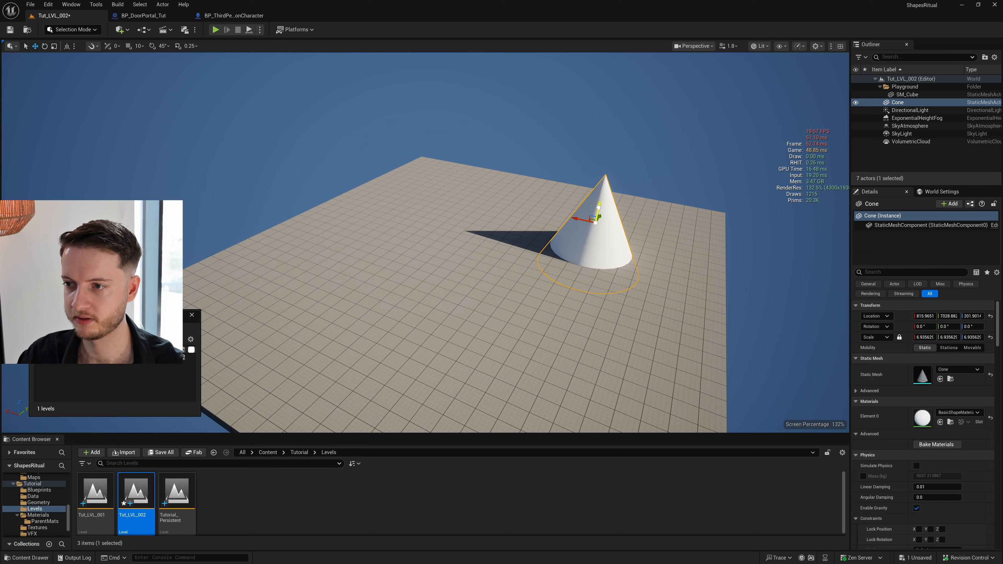
key("ctrl+s")
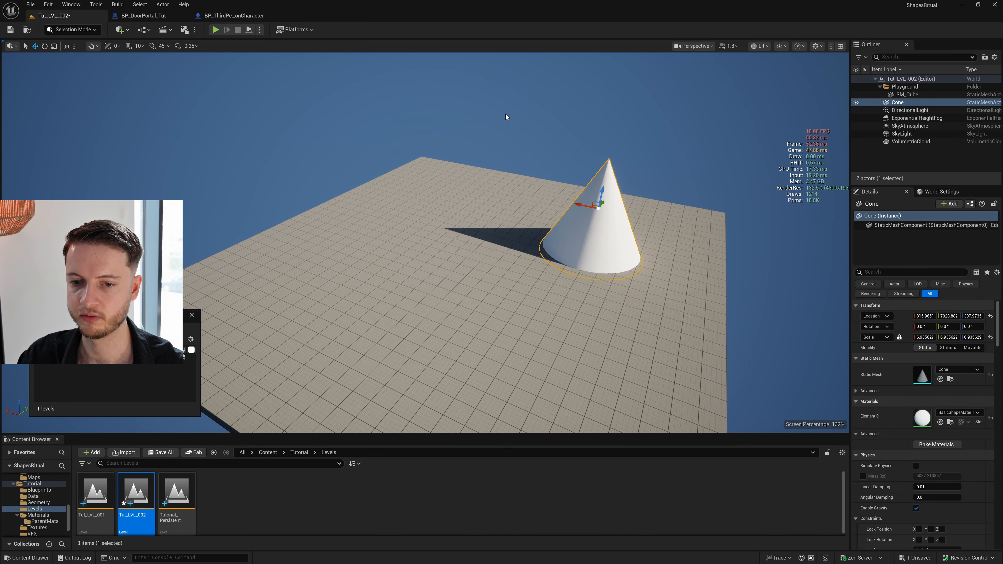
left_click(506, 117)
Step: Open Tut_LVL_001, add a cube shape scaled to about 2.05 and lowered to about 419 on Z, and save the level
double_click(97, 490)
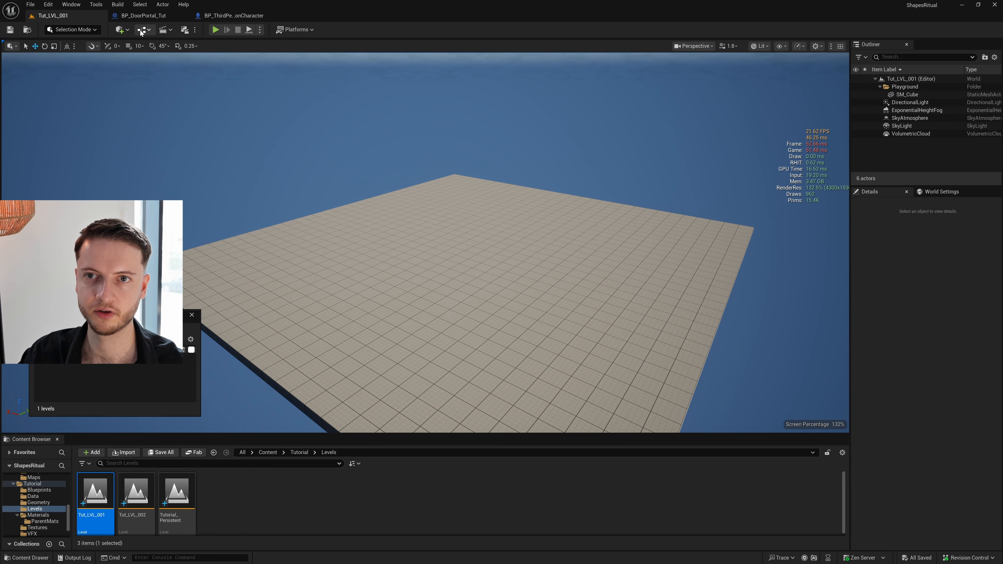
left_click(120, 30)
mouse_move(153, 104)
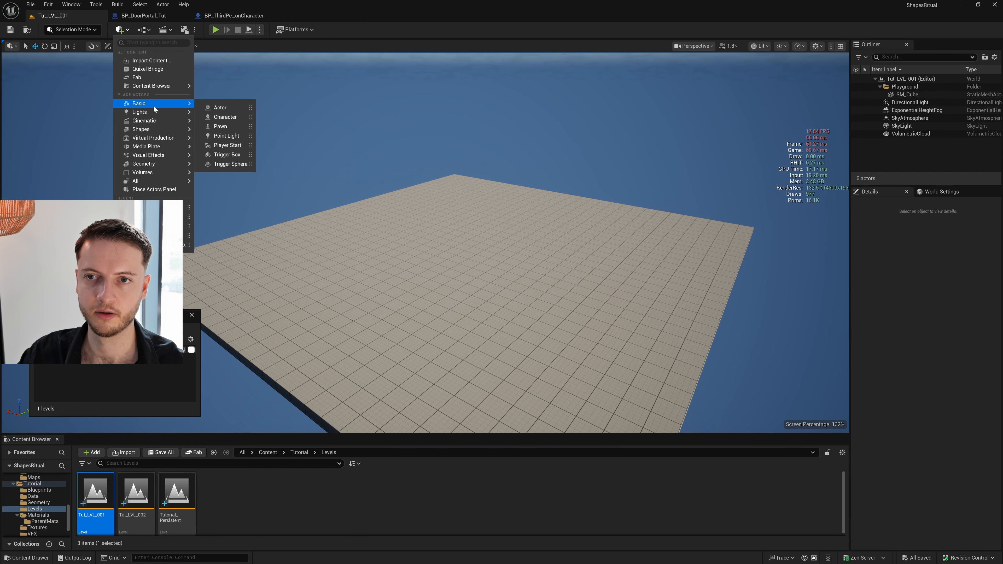
mouse_move(154, 132)
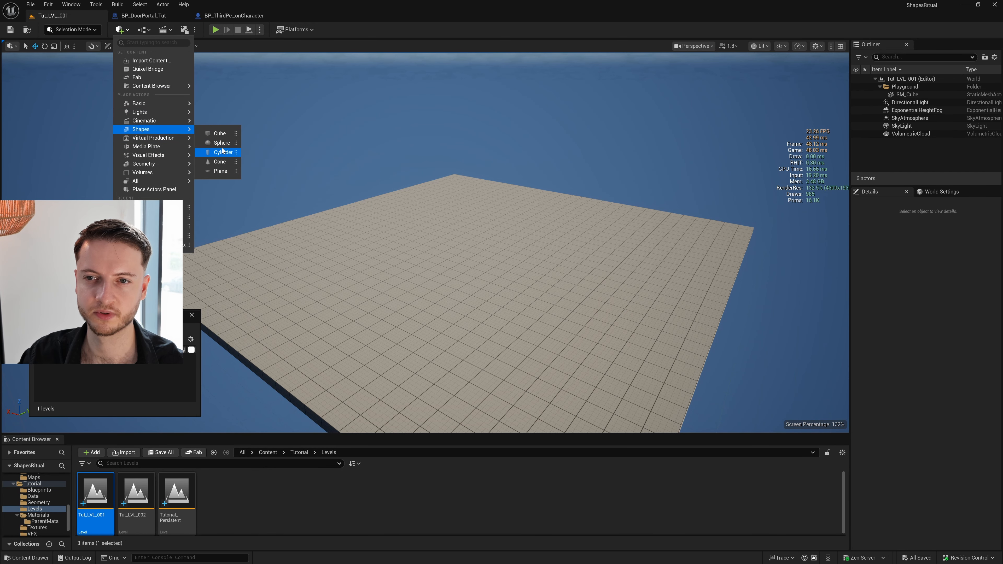
left_click(224, 132)
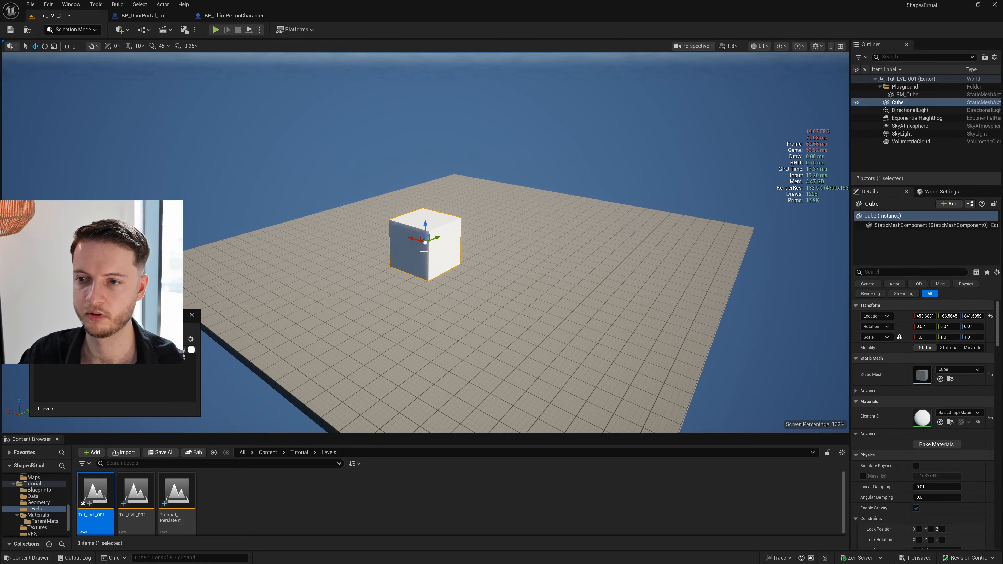
left_click_drag(425, 242, 325, 300)
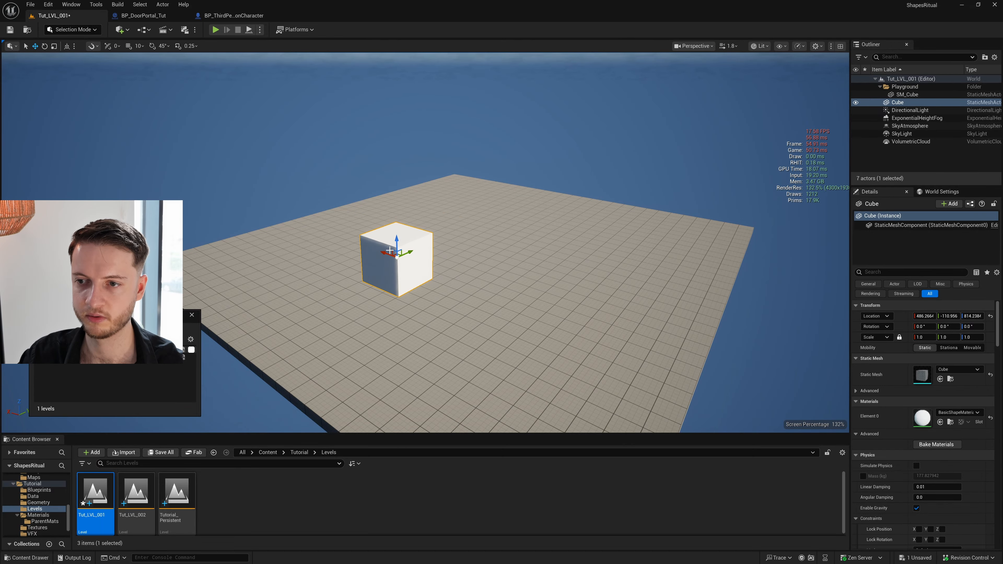
left_click_drag(397, 239, 401, 336)
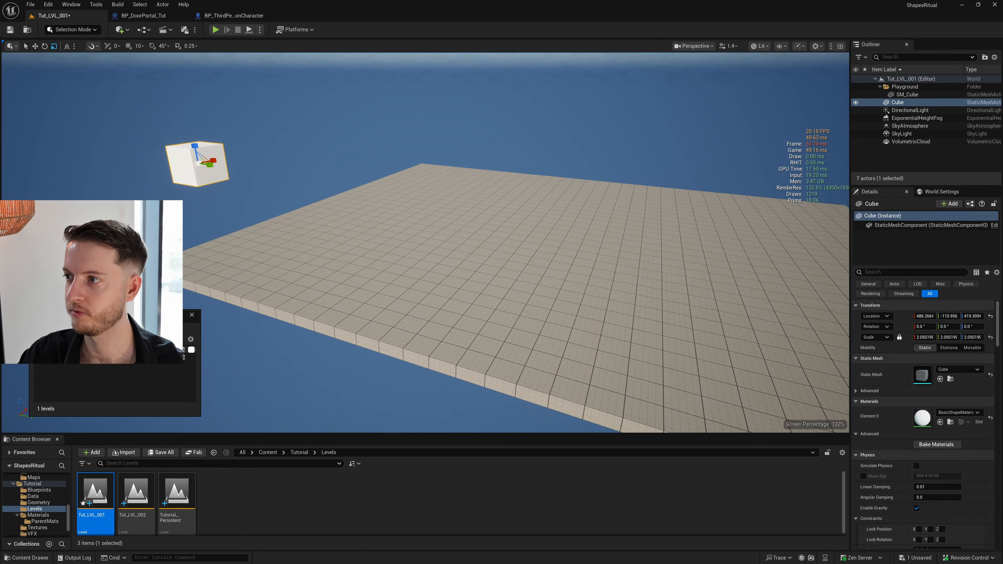
key("ctrl+s")
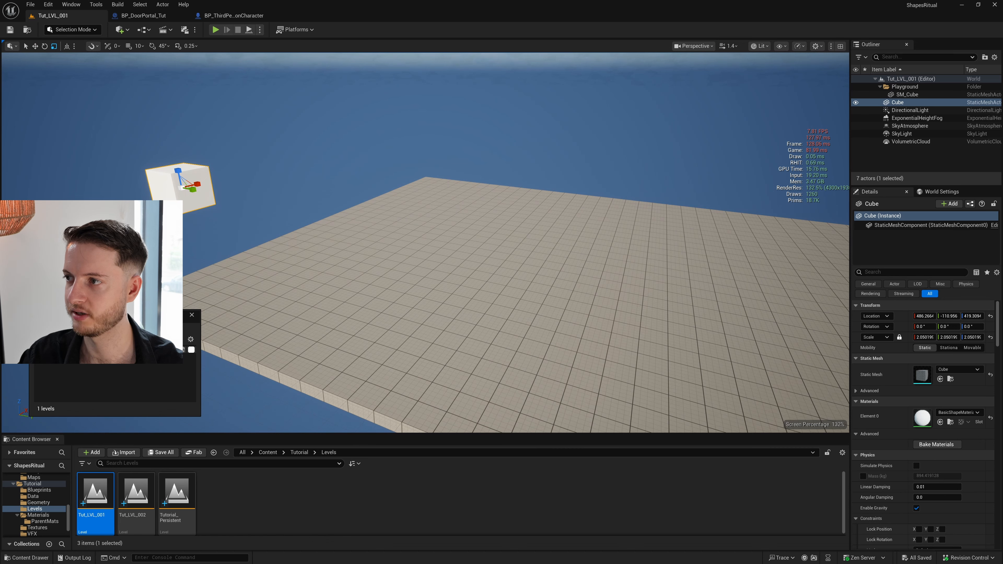
Step: Move the cube over the floor to about X 1180, Y 1139, enlarge it to a scale of about 3.67, rest it on the floor and save
right_click_drag(586, 228, 565, 229)
key("w")
left_click_drag(285, 188, 573, 176)
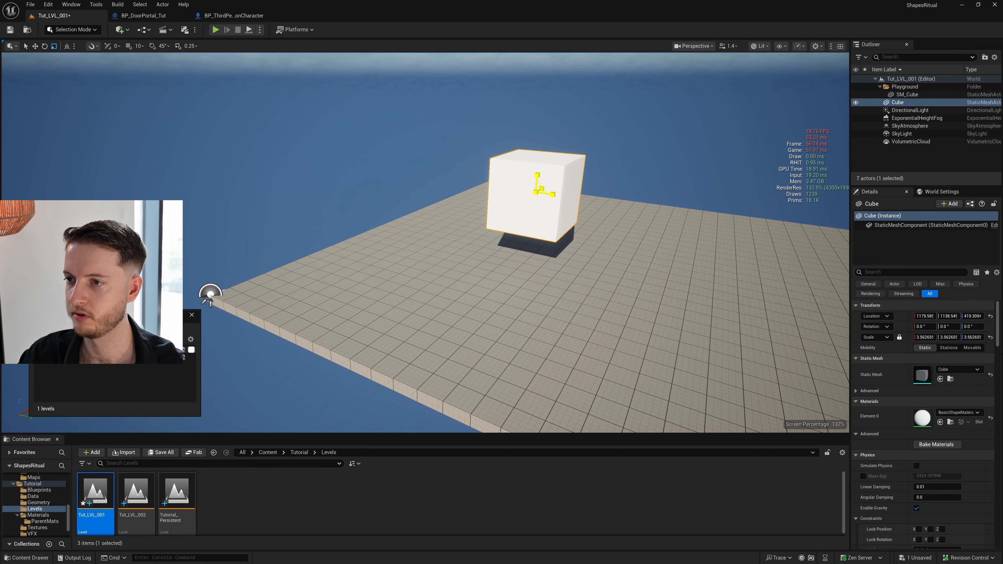
key("End")
key("ctrl+s")
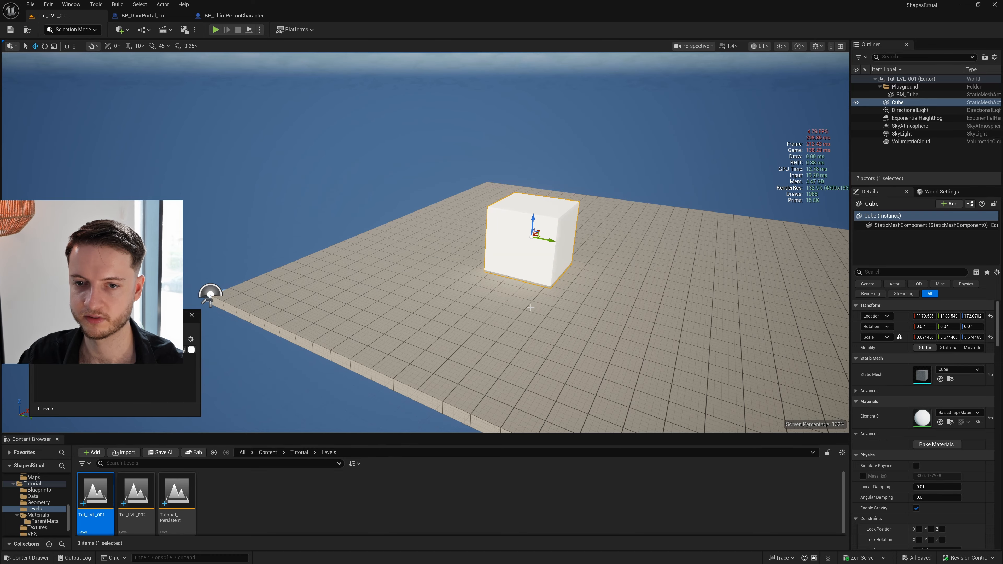
Step: Place BP_DoorPortal_Tut from the Tutorial Blueprints folder onto the floor beside the cube
right_click_drag(560, 286, 579, 286)
key("d")
key("w")
scroll(578, 290, "down", 2)
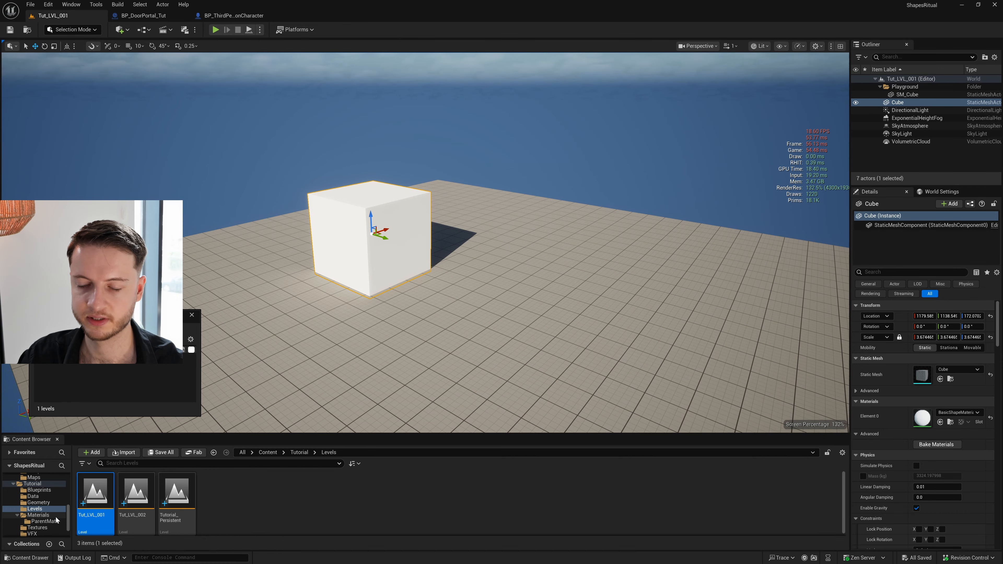
scroll(35, 514, "down", 2)
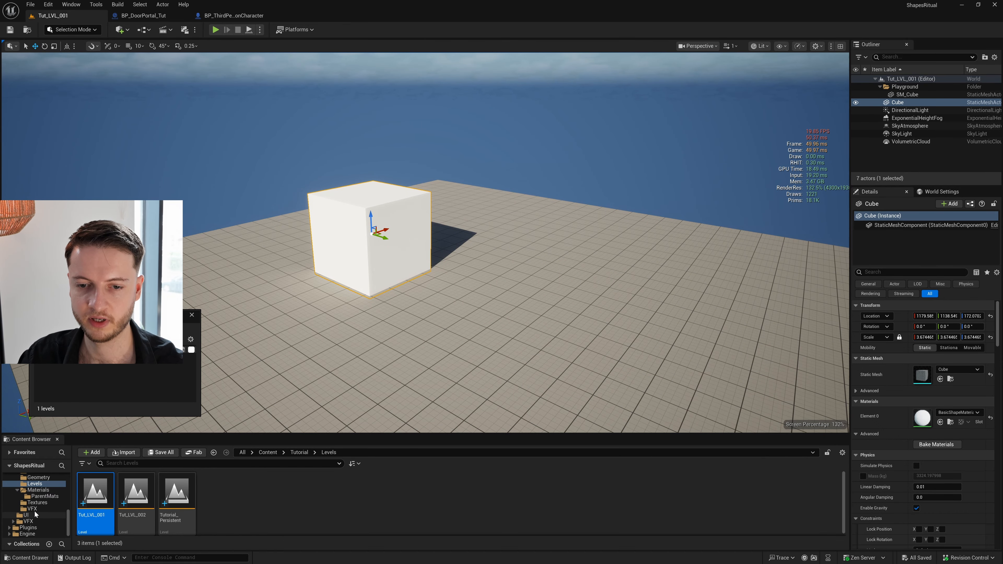
scroll(43, 504, "up", 2)
left_click(39, 490)
left_click_drag(95, 492, 501, 300)
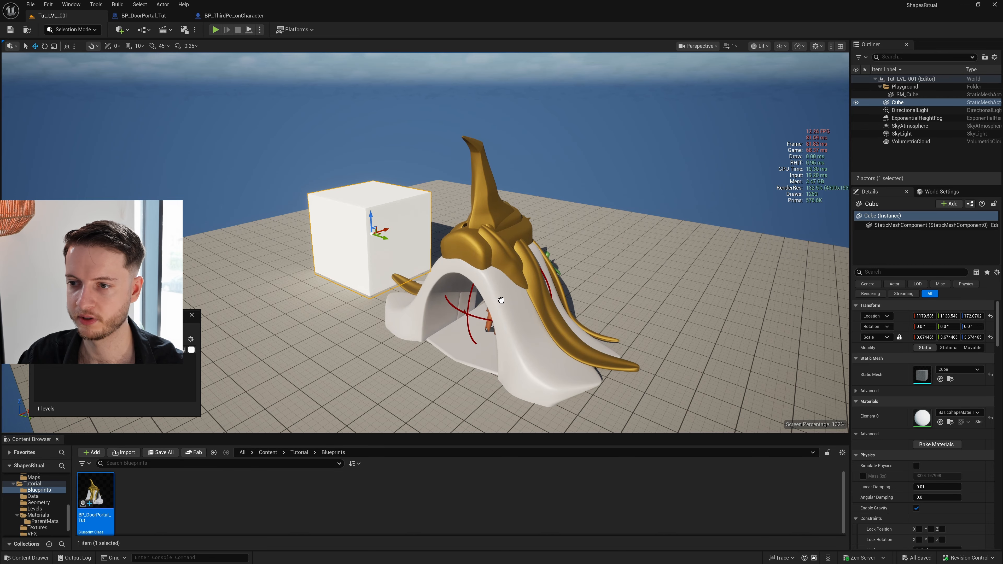
Step: Rotate the door portal to about 138.7° around Z, raise it to about 7 on Z, and save the level
left_click_drag(555, 269, 525, 298)
key("e")
key("w")
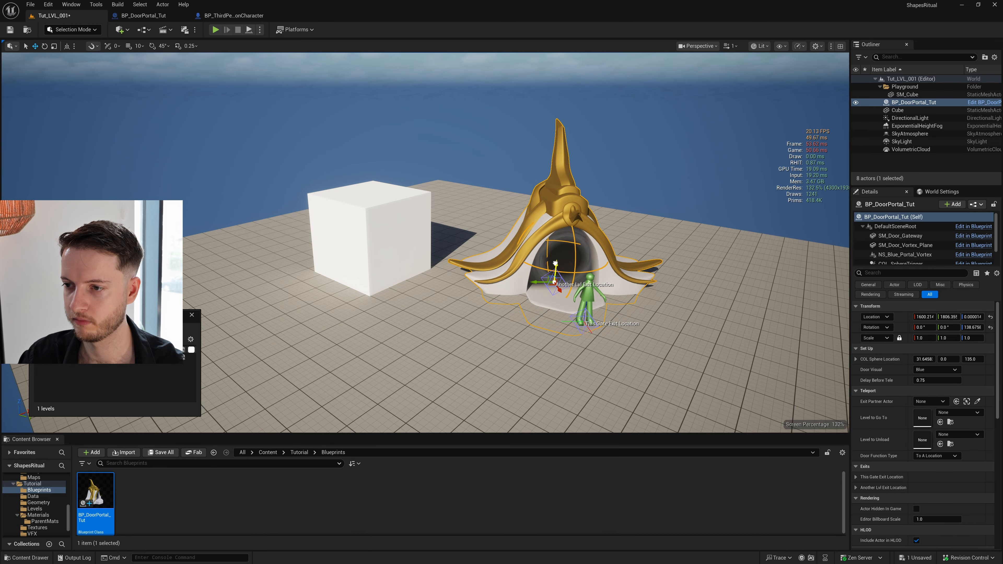
left_click_drag(555, 263, 555, 262)
right_click_drag(556, 261, 437, 270)
key("s")
scroll(563, 266, "up", 1)
key("d")
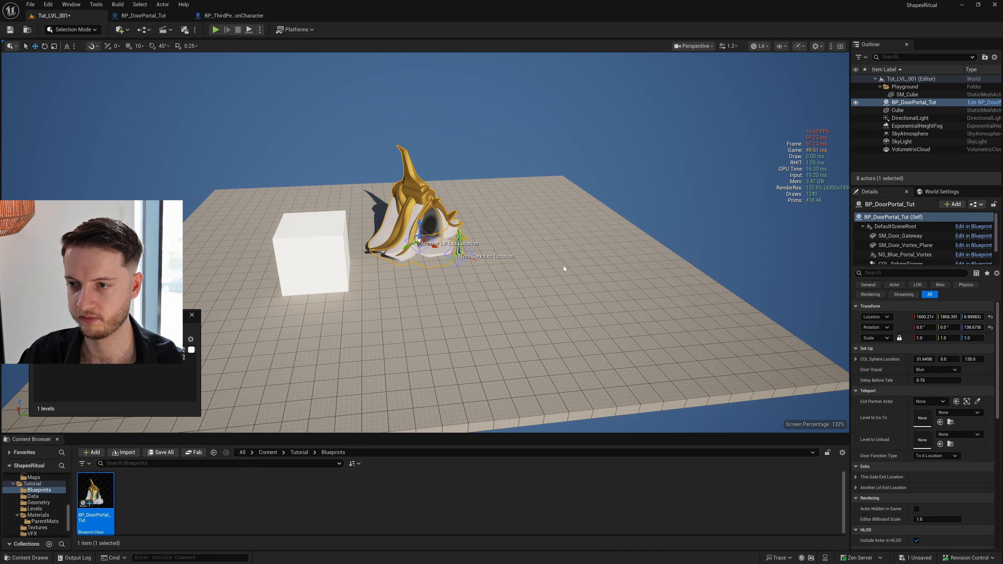
key("ctrl+s")
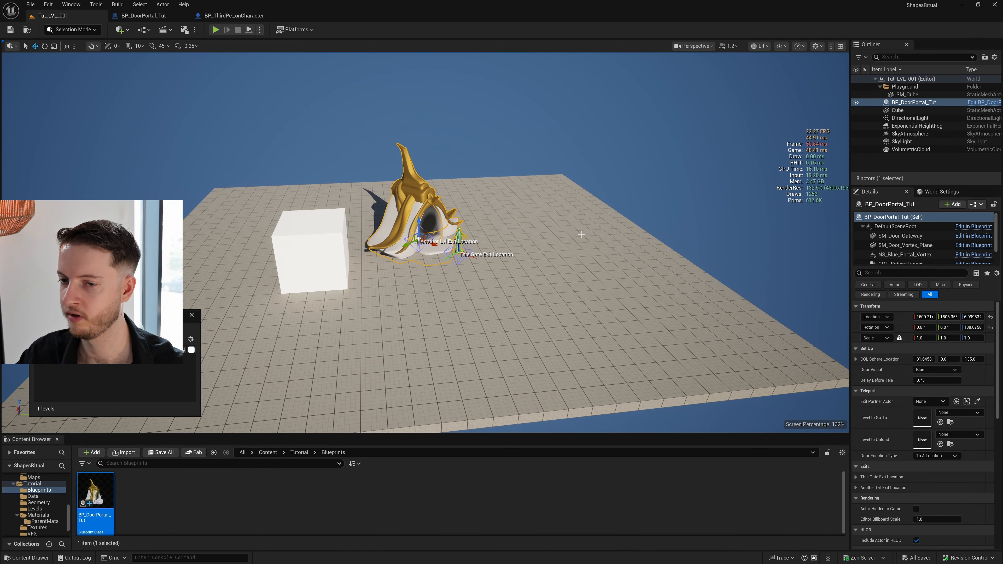
Step: Set the door portal's Door Function Type to To A Level
left_click(944, 455)
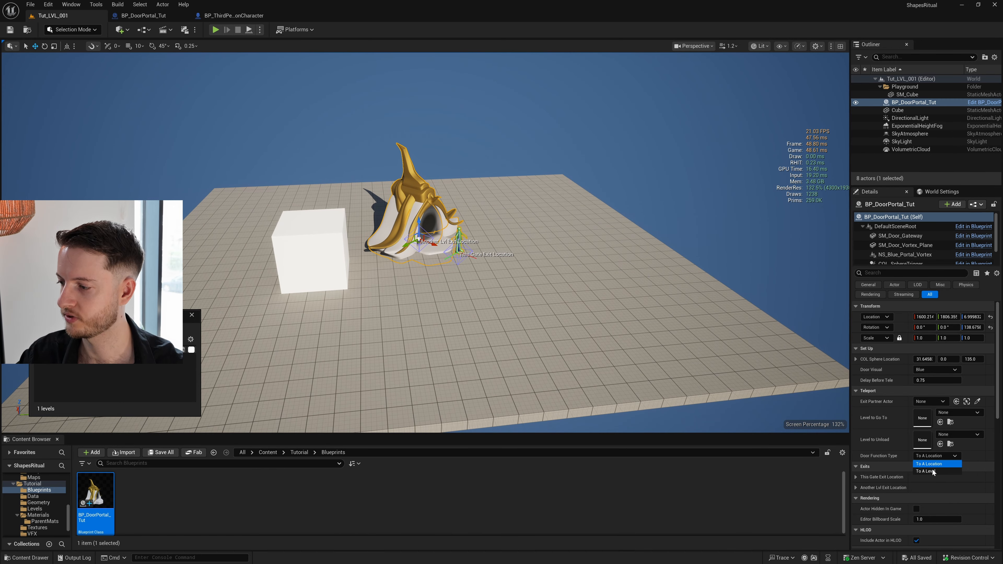
left_click(930, 471)
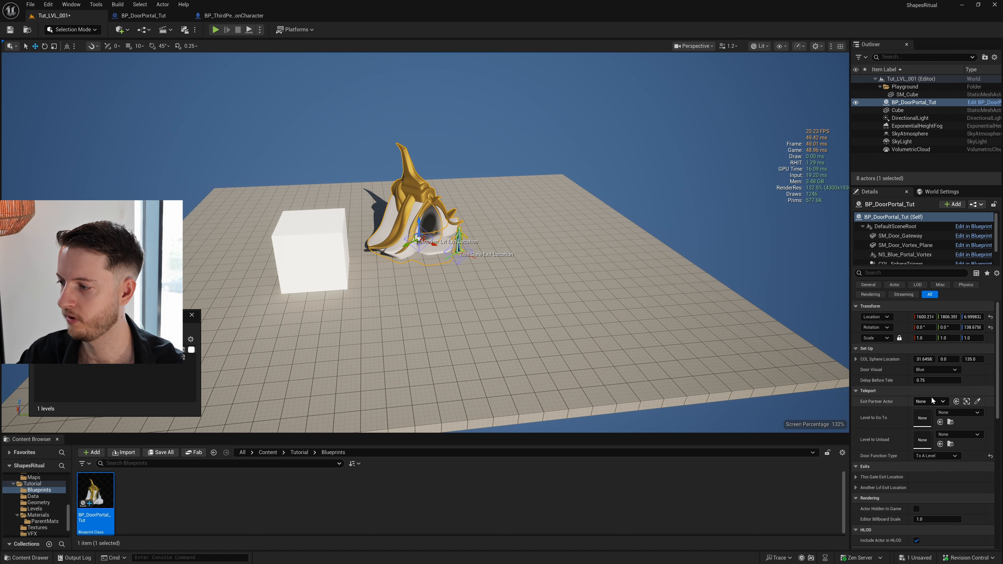
Step: Save Tut_LVL_001 and open the Tutorial_Persistent level from the Tutorial Levels folder
right_click_drag(416, 251, 413, 250)
key("w")
key("ctrl+s")
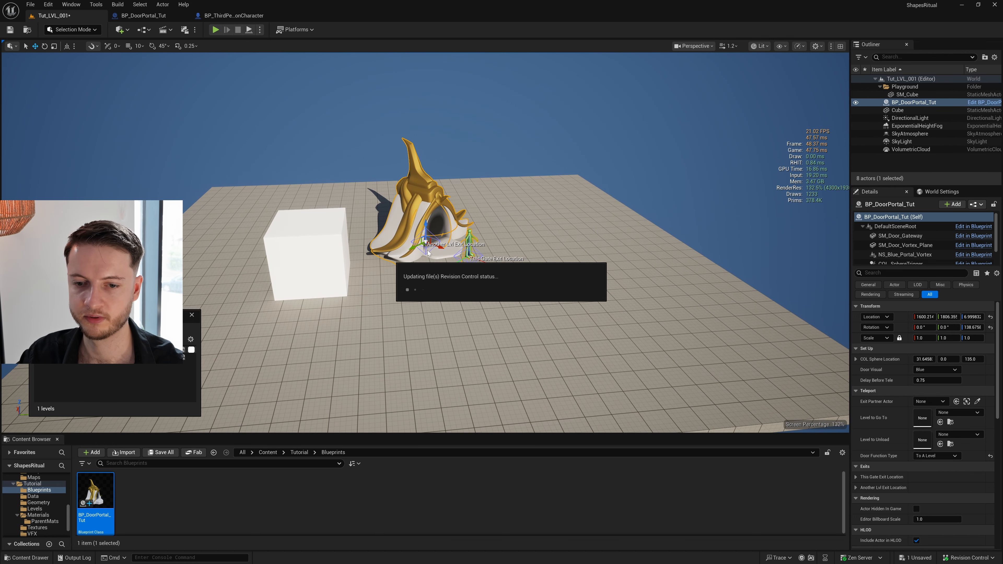
scroll(41, 496, "down", 1)
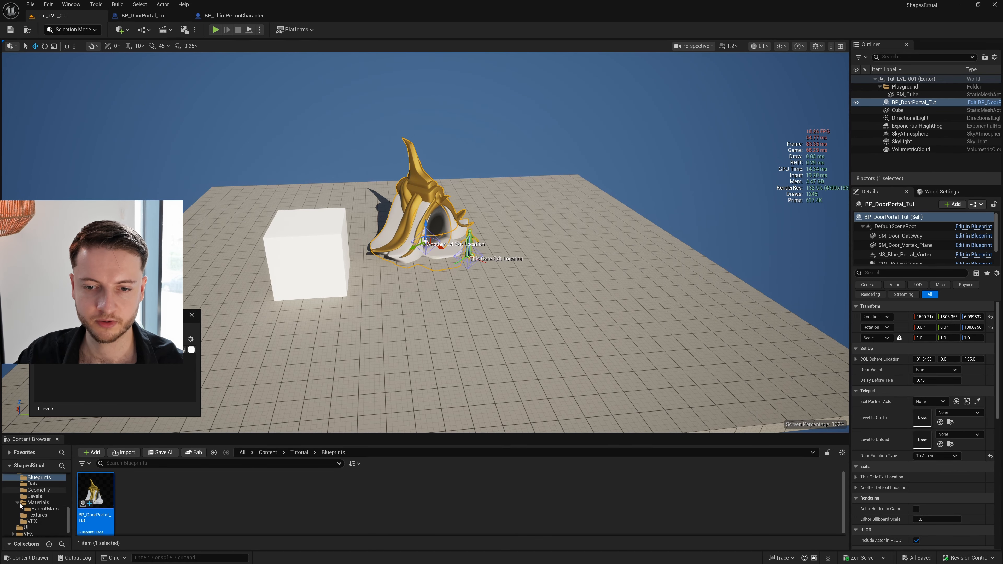
left_click(47, 498)
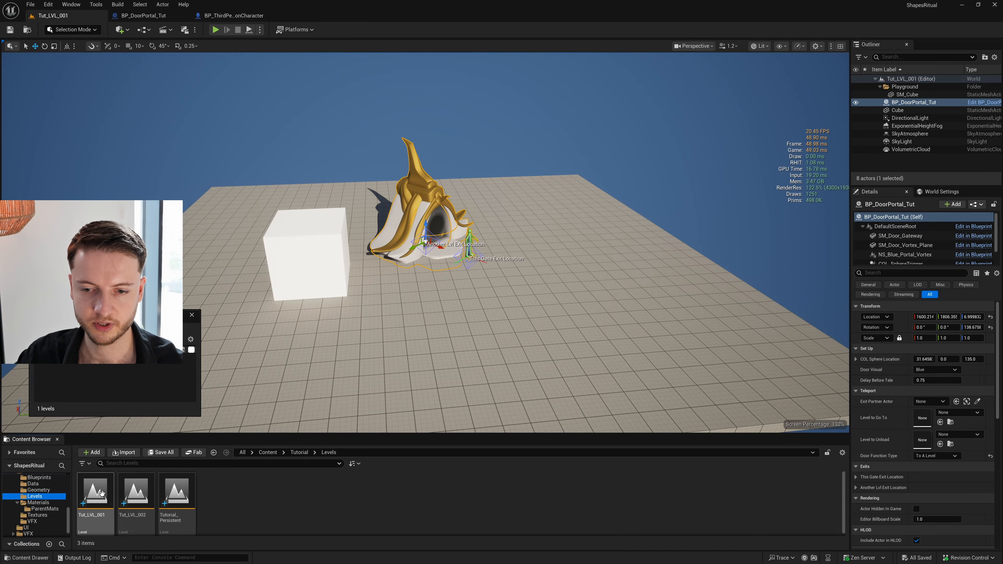
left_click(180, 489)
double_click(181, 489)
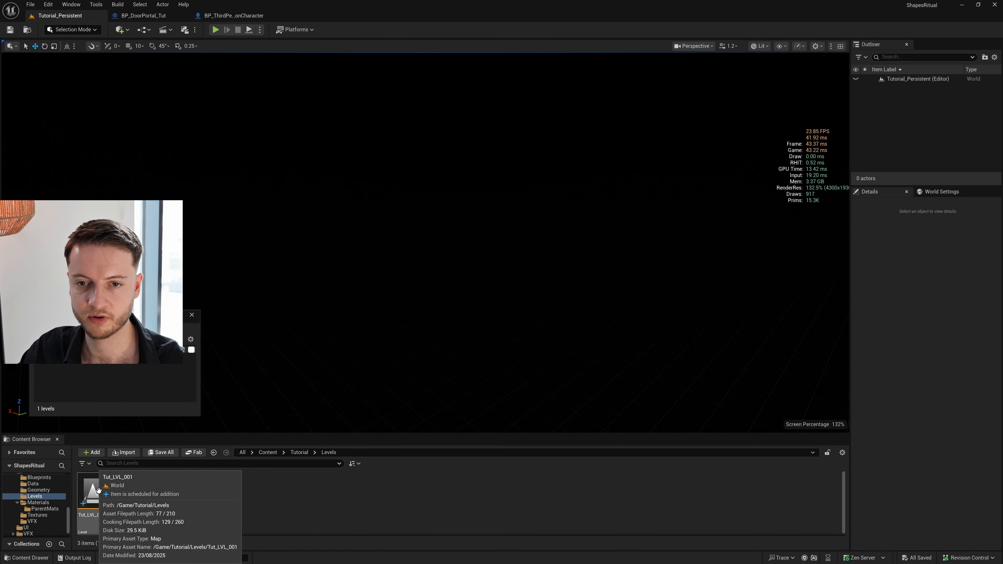
Step: Bring up the Levels window and add Tut_LVL_001 as a sublevel of the persistent level
left_click(71, 4)
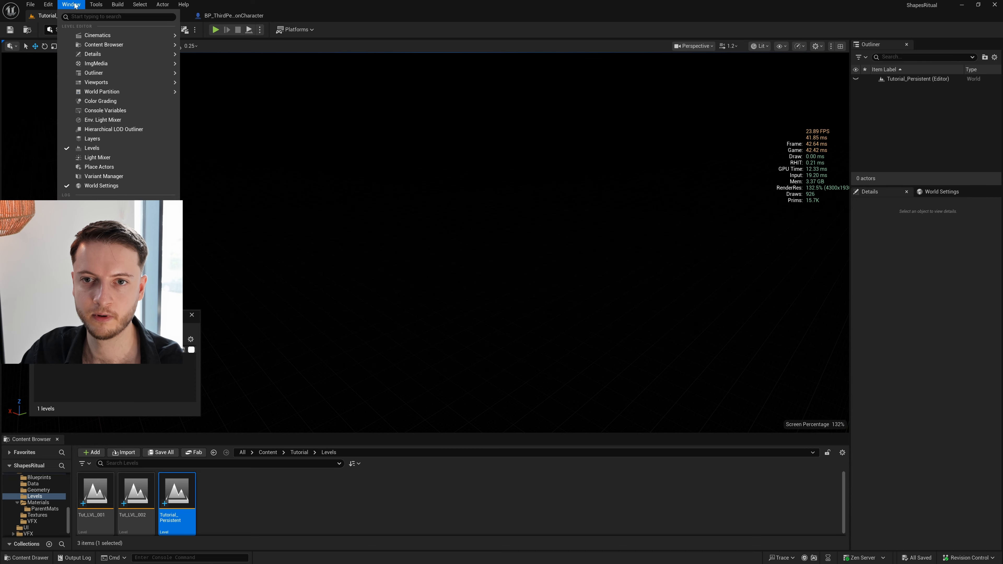
left_click(109, 147)
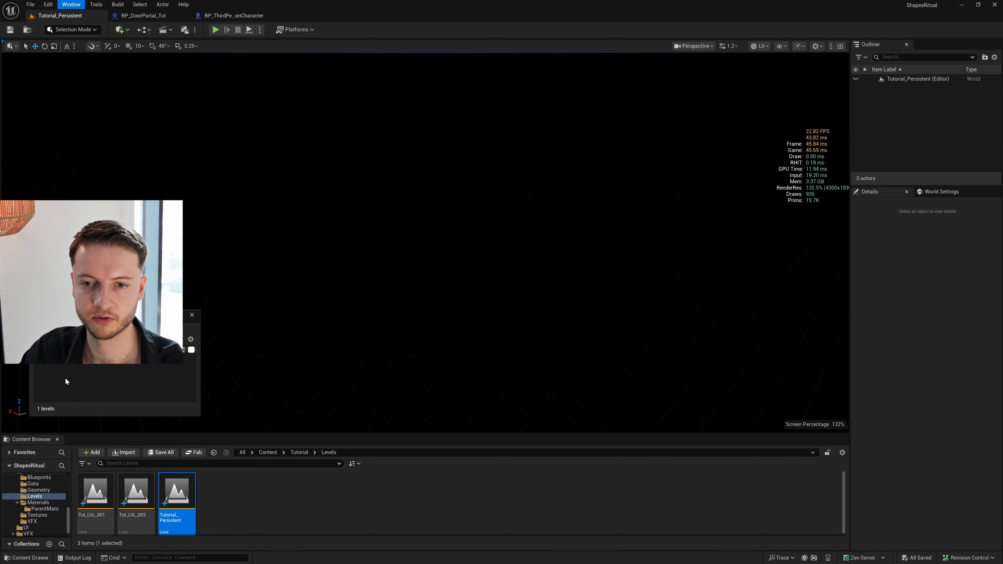
left_click_drag(128, 316, 127, 307)
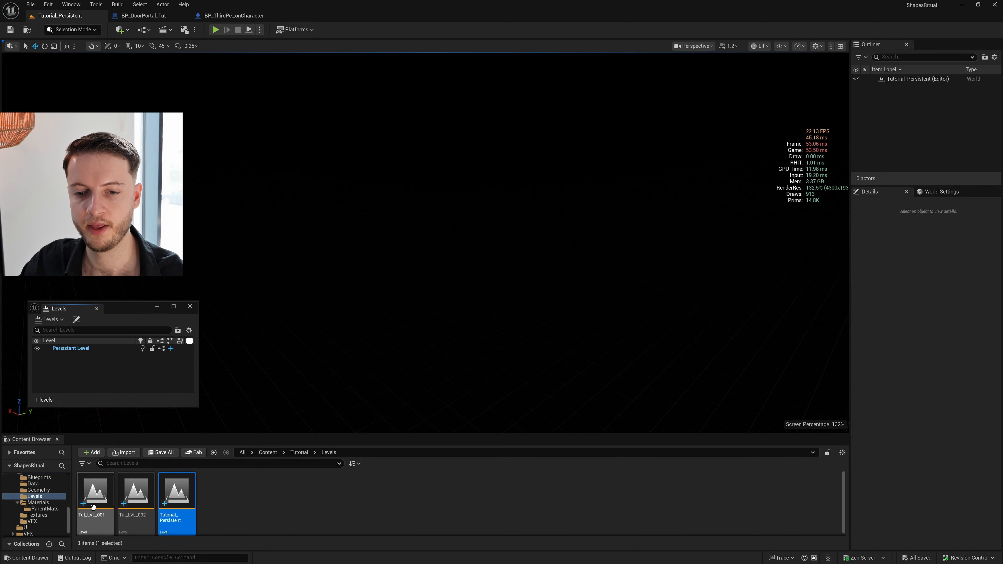
left_click_drag(102, 506, 92, 372)
key("s")
right_click_drag(475, 302, 509, 306)
scroll(475, 302, "up", 1)
key("d")
right_click_drag(497, 202, 447, 201)
key("e")
key("d")
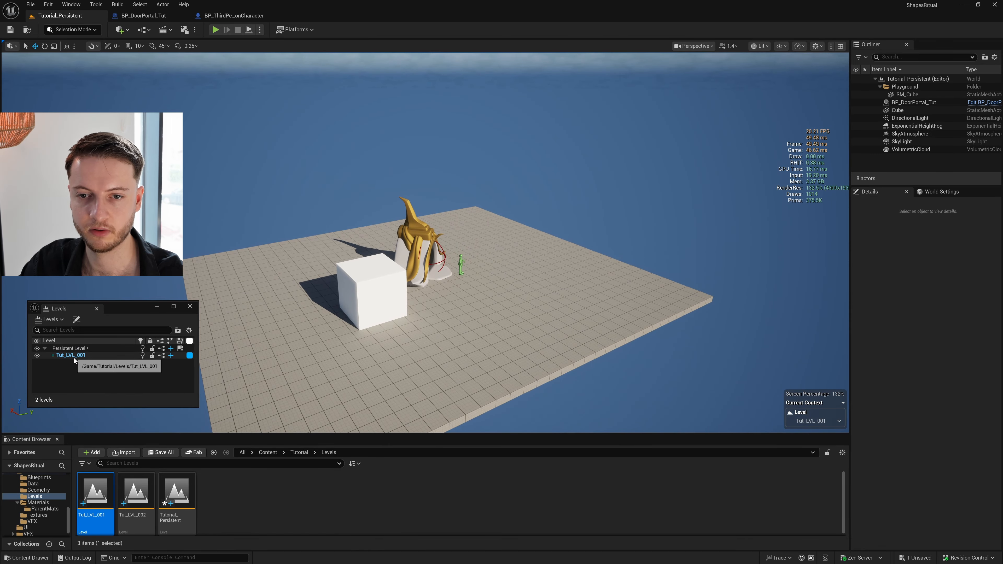
Step: Add Tut_LVL_002 as a second sublevel and toggle the visibility of both sublevels to check their contents
left_click_drag(131, 493, 114, 385)
right_click_drag(587, 285, 604, 294)
key("e")
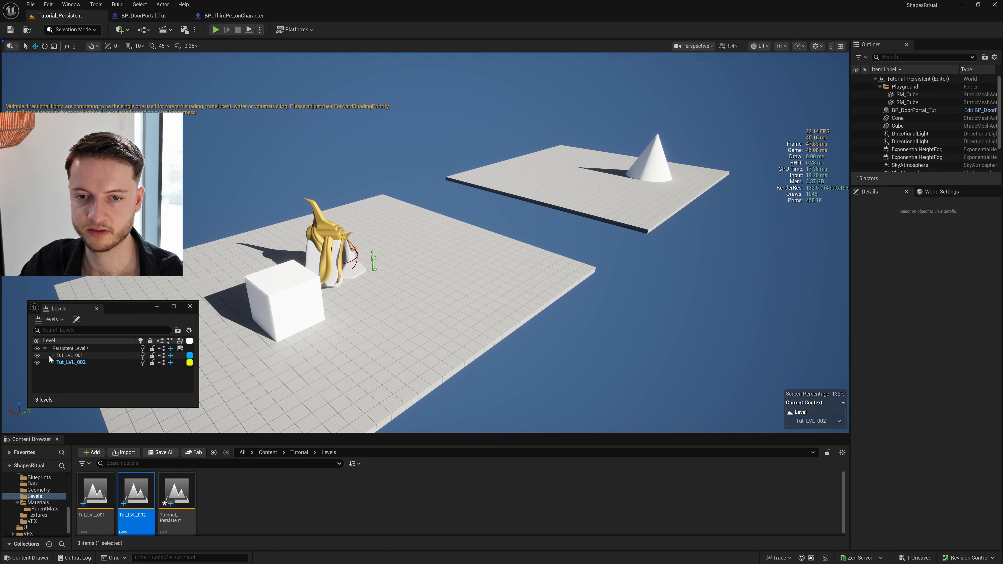
left_click(36, 355)
left_click(37, 355)
left_click(36, 363)
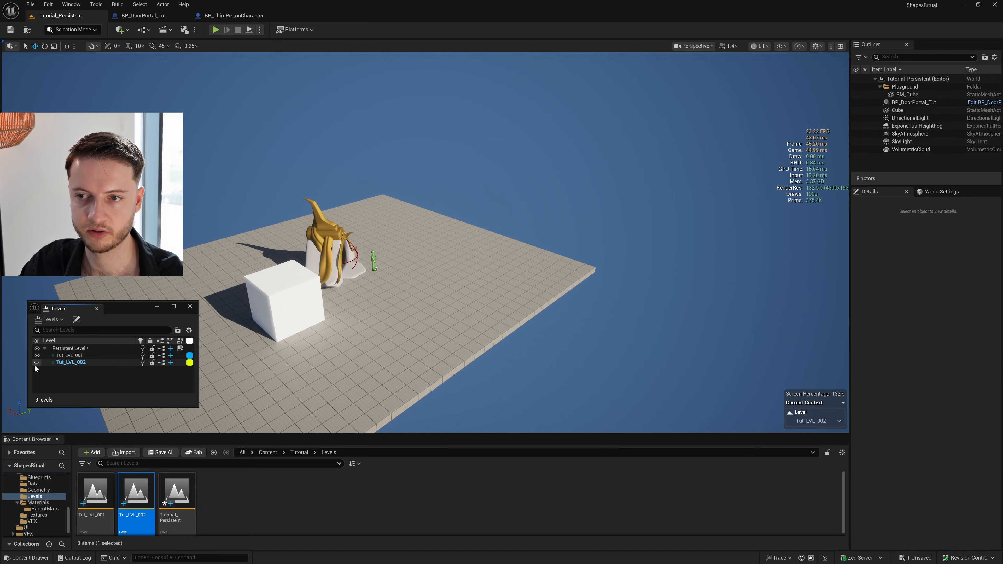
left_click(36, 362)
Step: With Tut_LVL_002 as the current level, duplicate the Tut_LVL_001 door portal into it
left_click(312, 252)
key("w")
mouse_move(312, 252)
right_mouse_down()
mouse_move(327, 261)
mouse_move(302, 246)
mouse_move(301, 256)
right_mouse_up()
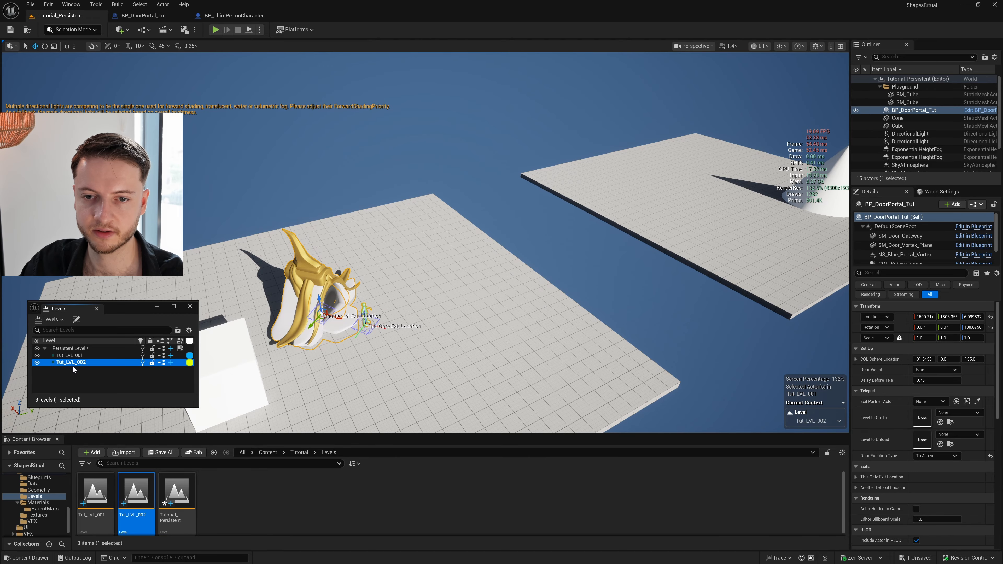
left_click(79, 363)
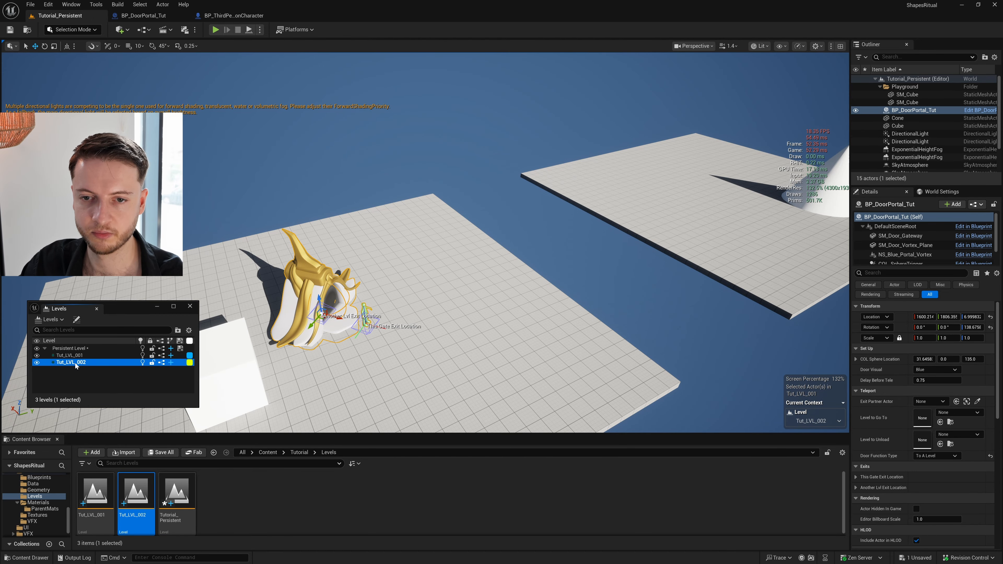
scroll(46, 502, "up", 1)
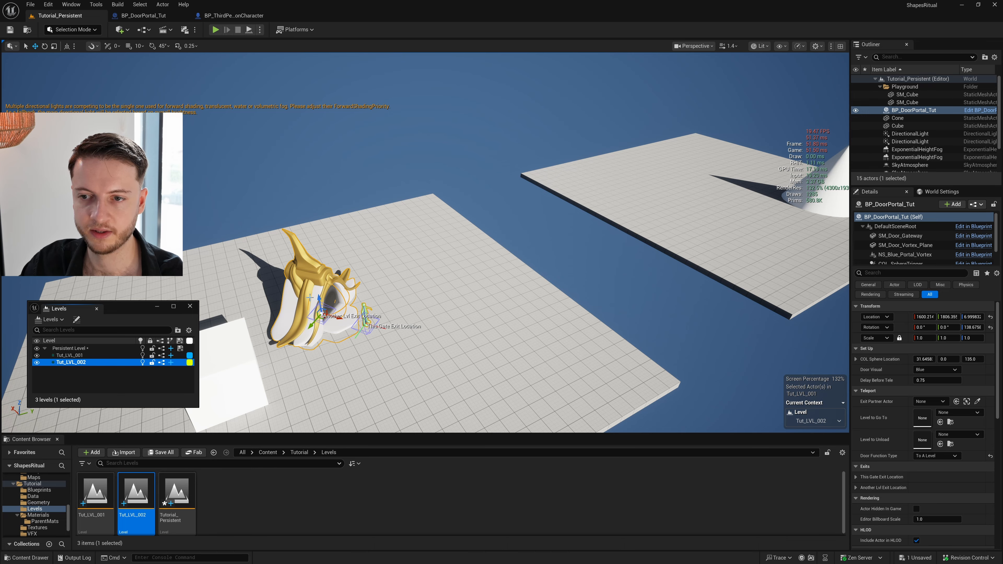
left_click_drag(358, 302, 521, 345, "alt")
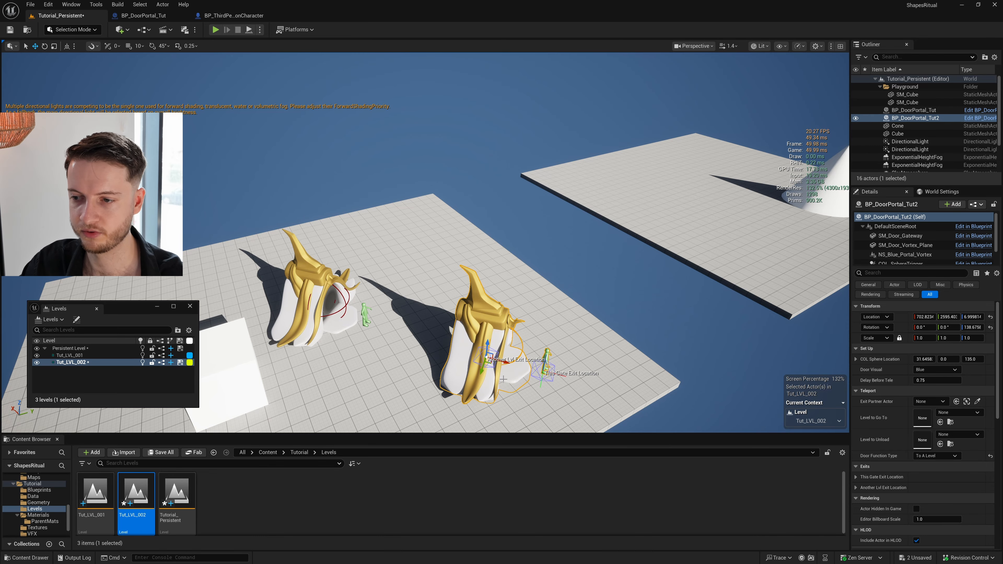
Step: Move the duplicate portal beside the cone to about X 1832, Y 7227, rotate it to about -90.7° around Z, and save Tut_LVL_002
key("e")
left_click_drag(498, 376, 823, 221)
key("w")
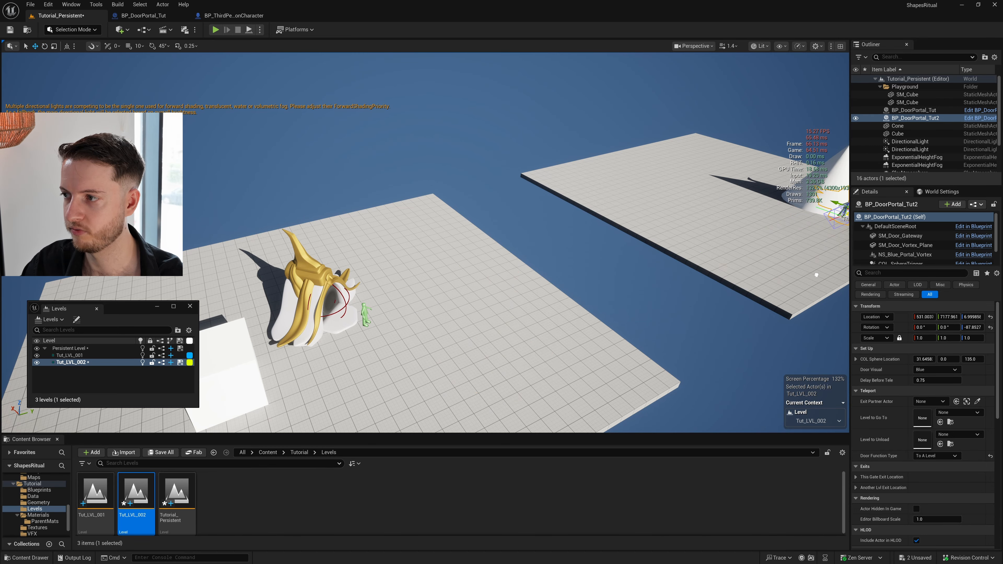
right_click_drag(788, 262, 822, 280)
left_click_drag(759, 165, 640, 139)
right_click_drag(640, 139, 633, 139)
key("e")
left_click_drag(659, 143, 661, 145)
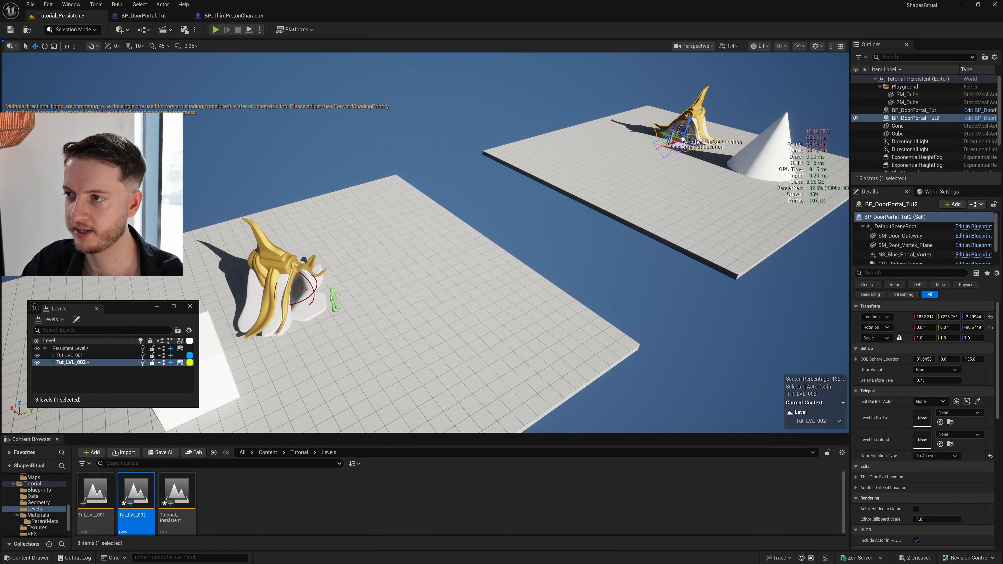
key("Escape")
Step: On the Tut_LVL_001 door portal, set Level to Go To to Tut_LVL_002 and Level to Unload to Tut_LVL_001
left_click(272, 256)
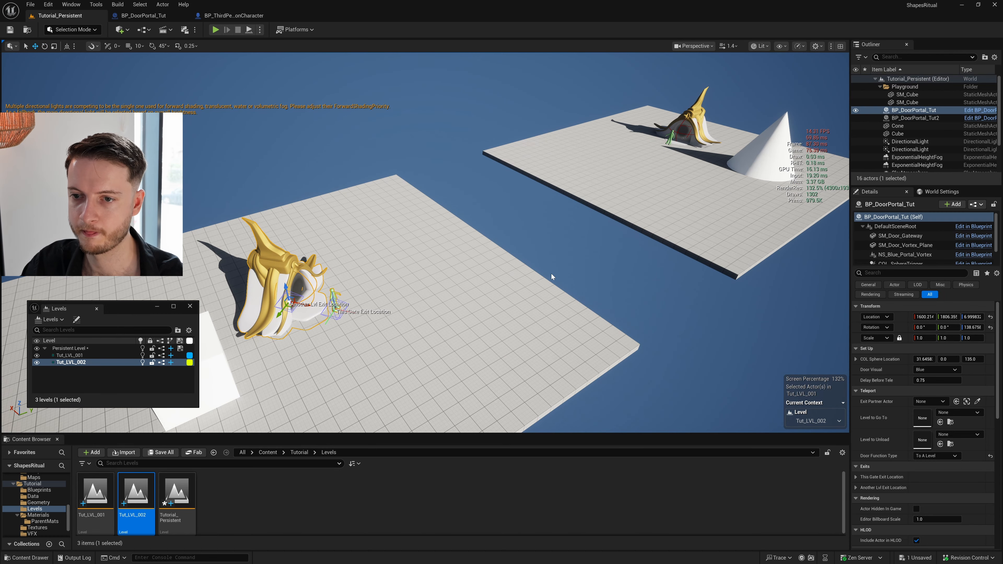
key("w")
scroll(552, 277, "down", 1)
mouse_move(553, 278)
right_mouse_down()
mouse_move(522, 277)
mouse_move(549, 277)
right_mouse_up()
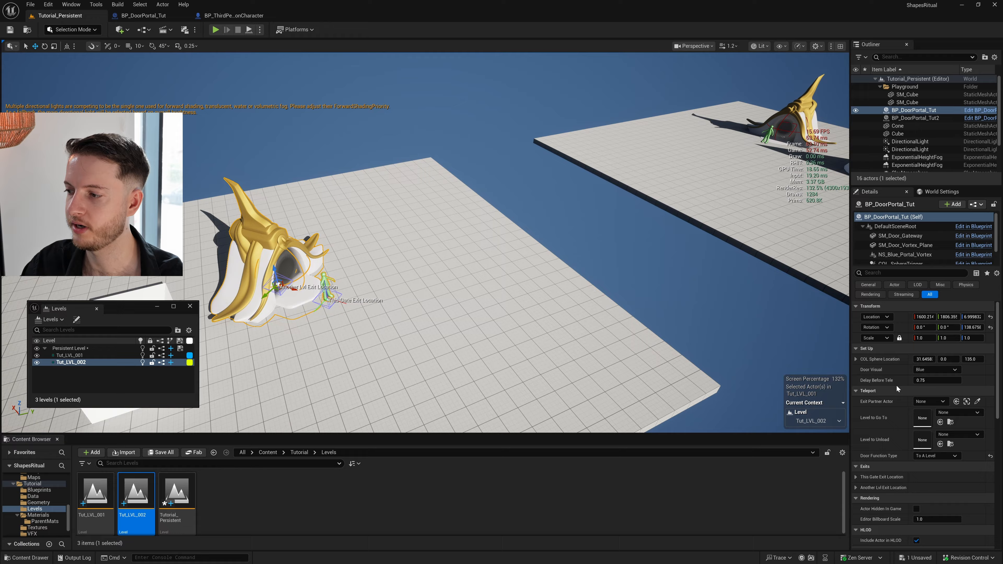
left_click(977, 402)
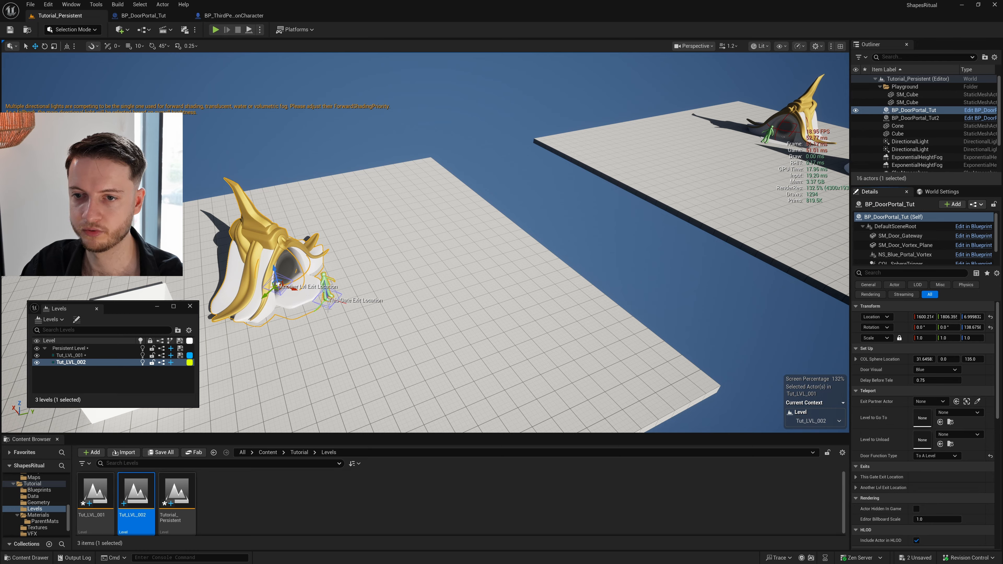
left_click_drag(136, 493, 923, 417)
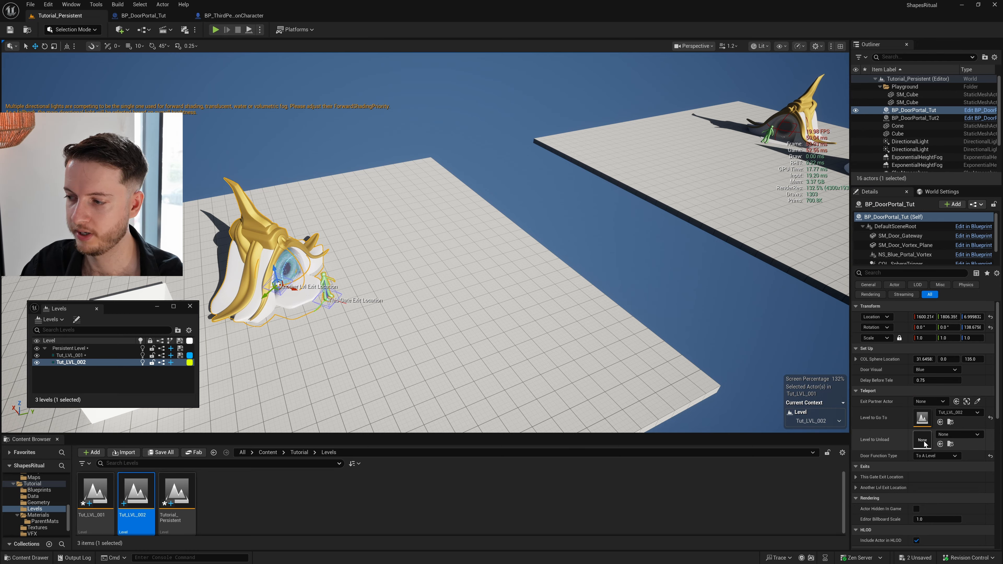
left_click_drag(101, 492, 922, 440)
Step: On the door portal beside the cone, set Level to Go To to Tut_LVL_001 and Level to Unload to Tut_LVL_002
left_click(795, 112)
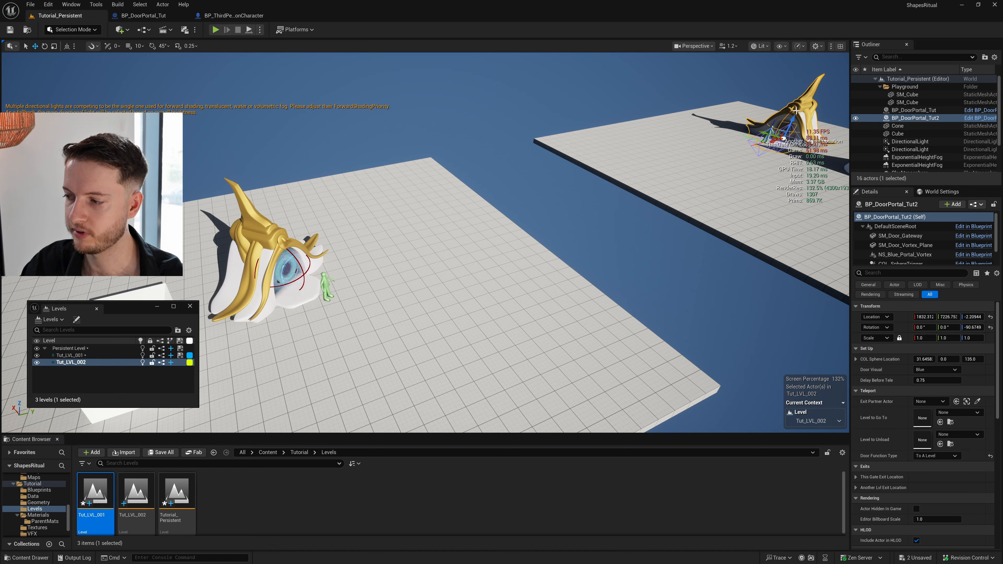
left_click_drag(95, 493, 921, 417)
left_click_drag(137, 494, 934, 442)
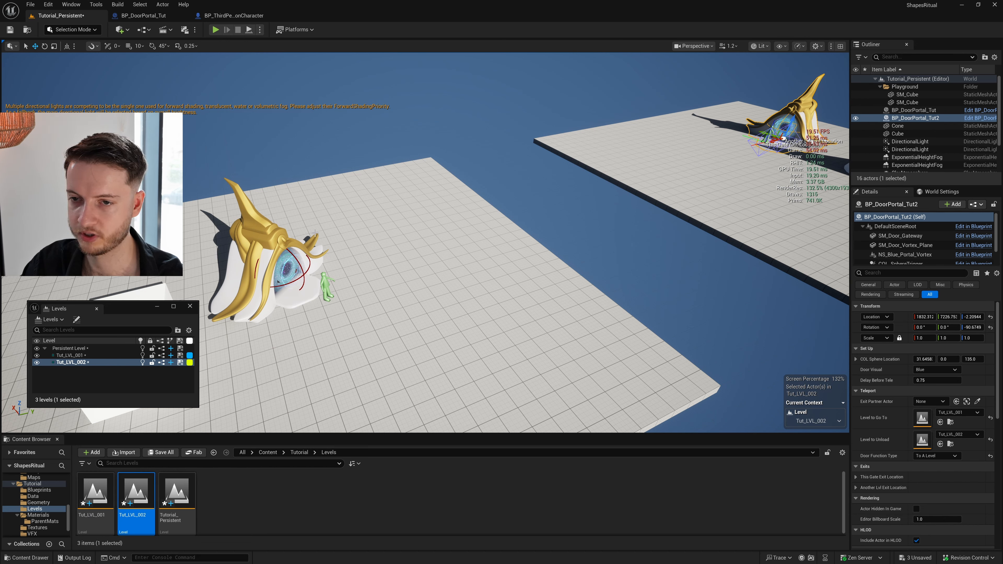
Step: Move the Tut_LVL_001 portal's Another Lvl Exit Location onto the cone level's floor, just in front of that level's portal
left_click(272, 259)
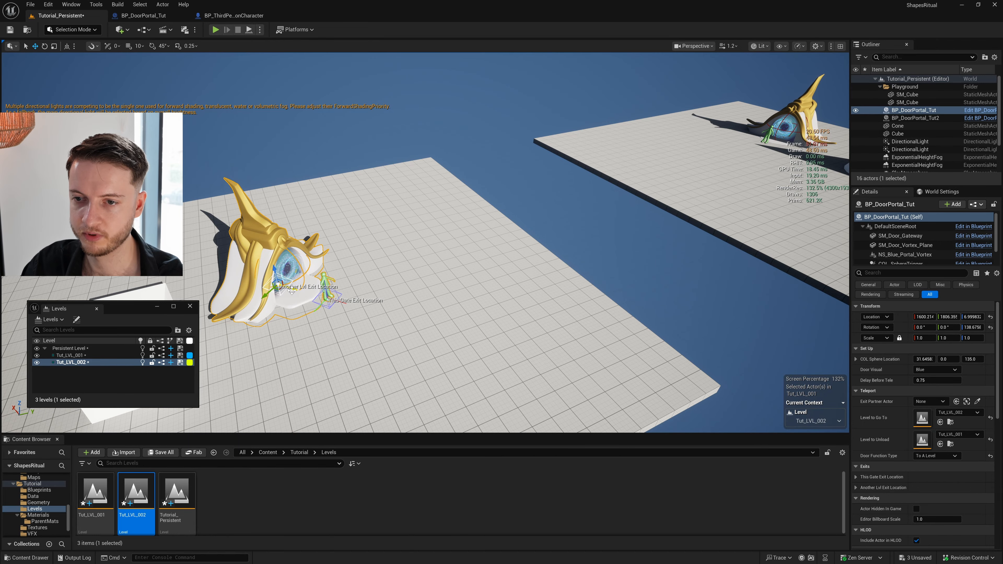
mouse_move(331, 301)
left_mouse_down()
mouse_move(371, 314)
mouse_move(425, 217)
mouse_move(513, 169)
mouse_move(607, 162)
left_mouse_up()
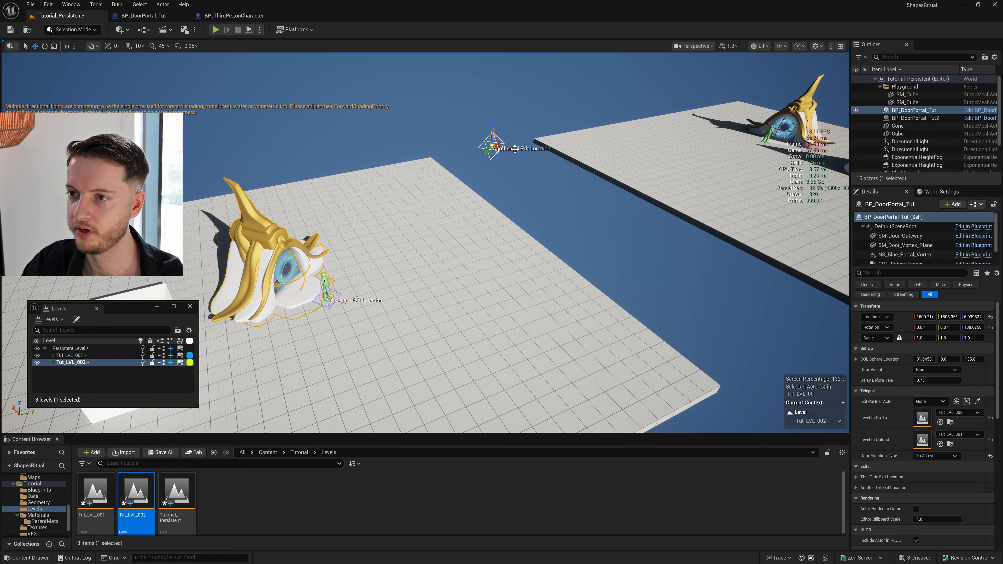
key("w")
right_click_drag(515, 149, 580, 146)
scroll(514, 149, "up", 1)
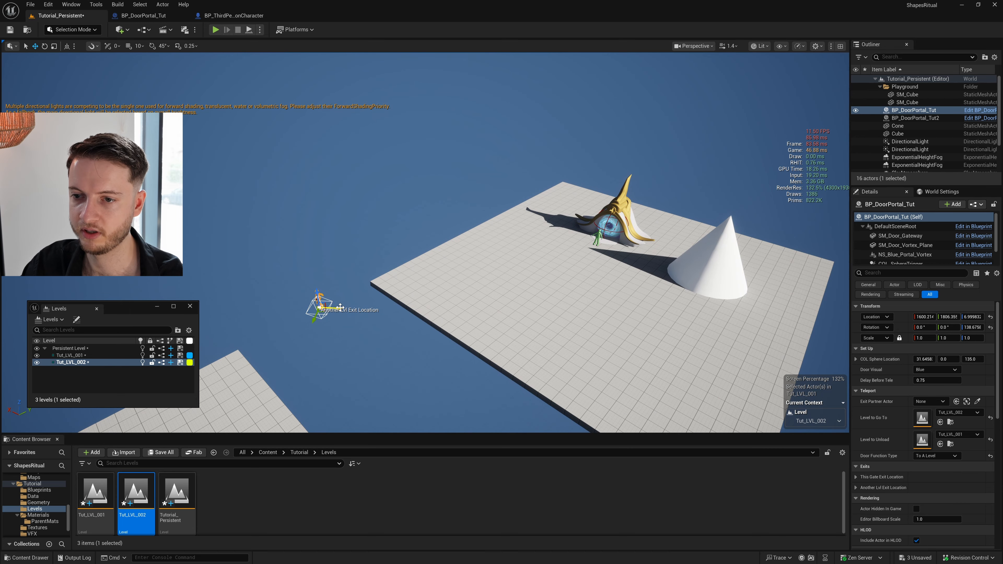
mouse_move(340, 307)
left_mouse_down()
mouse_move(597, 329)
mouse_move(570, 308)
left_mouse_up()
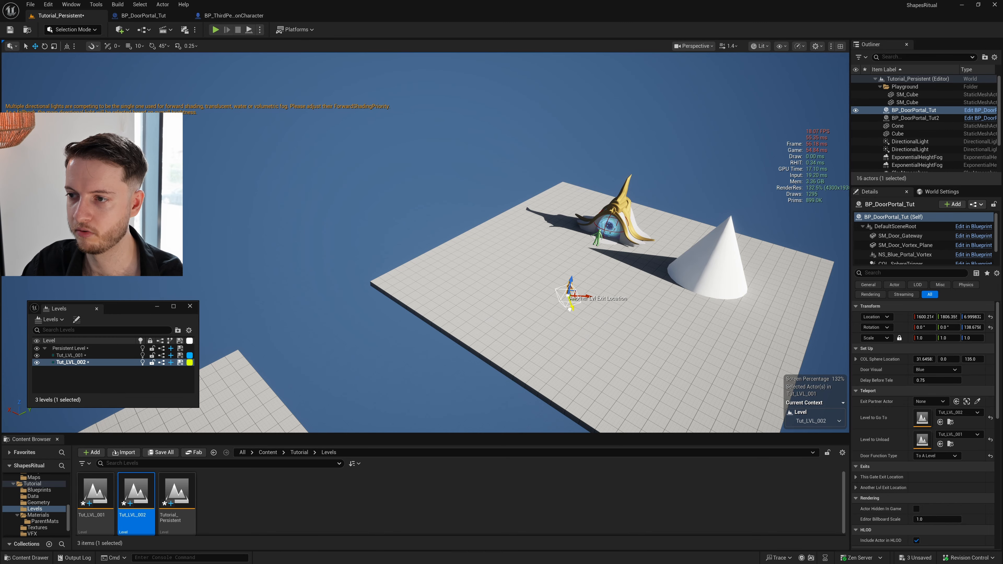
left_click_drag(556, 266, 553, 261)
key("w")
right_click_drag(553, 260, 513, 270)
key("d")
mouse_move(481, 269)
left_mouse_down()
mouse_move(593, 290)
mouse_move(553, 314)
mouse_move(533, 310)
mouse_move(569, 292)
left_mouse_up()
key("w")
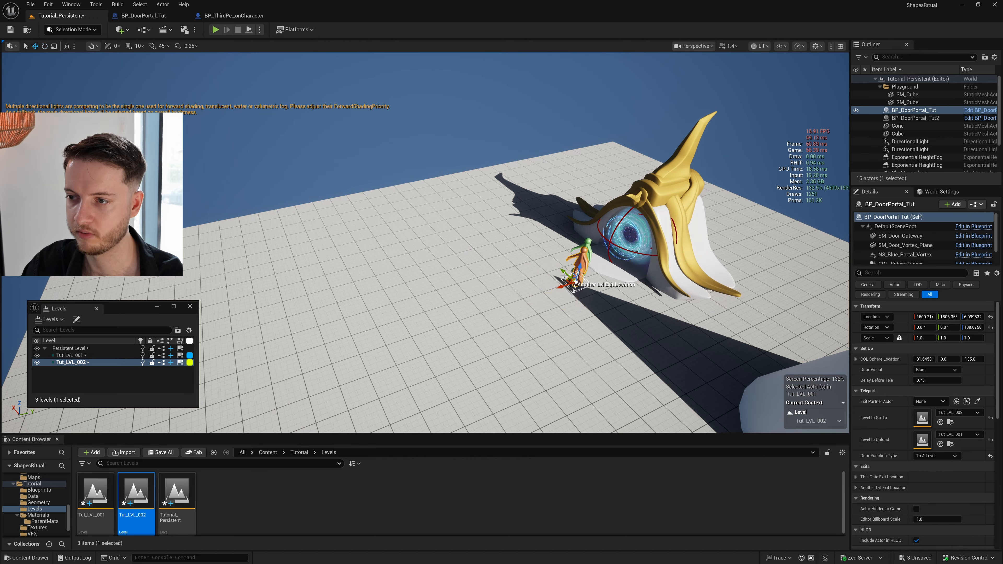
Step: Move the Tut_LVL_002 portal's Another Lvl Exit Location onto the cube level's floor, just in front of that level's portal
left_click(659, 239)
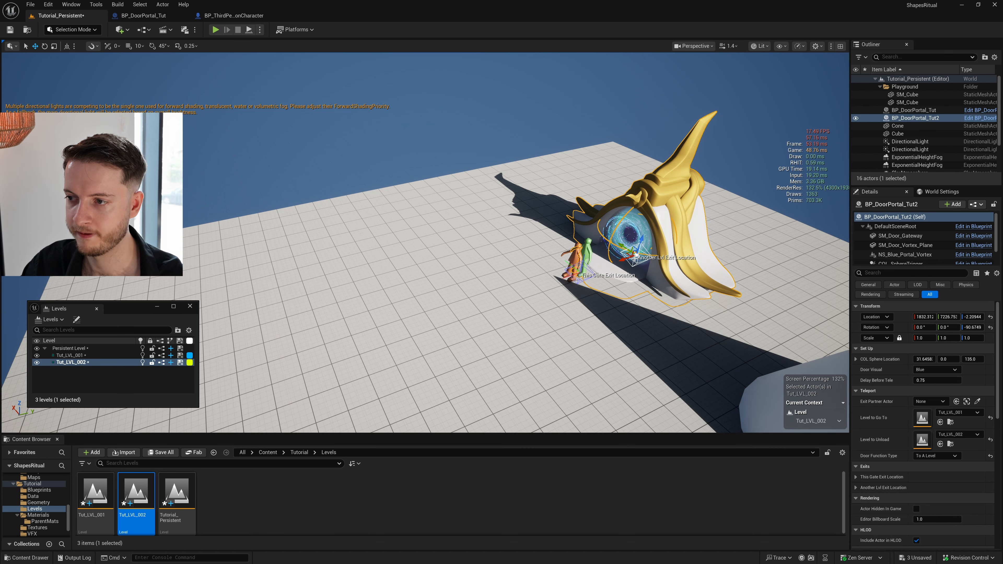
left_click_drag(546, 268, 374, 327)
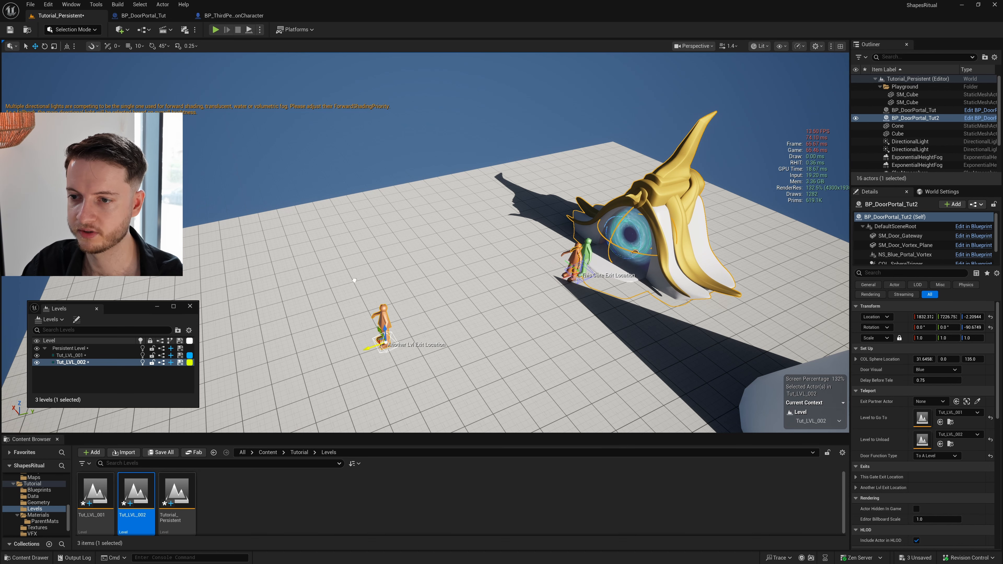
mouse_move(584, 273)
right_mouse_down()
mouse_move(556, 279)
mouse_move(583, 273)
right_mouse_up()
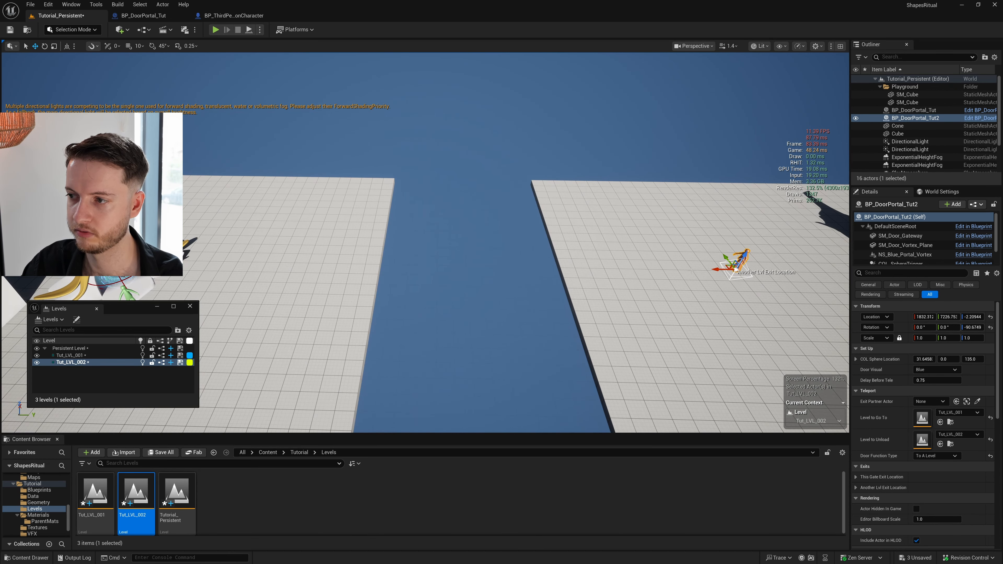
left_click_drag(716, 268, 218, 260)
mouse_move(290, 249)
right_mouse_down()
mouse_move(273, 250)
mouse_move(290, 249)
right_mouse_up()
key("e")
mouse_move(454, 247)
left_mouse_down()
mouse_move(464, 261)
mouse_move(484, 261)
left_mouse_up()
key("w")
right_click_drag(484, 261, 454, 260)
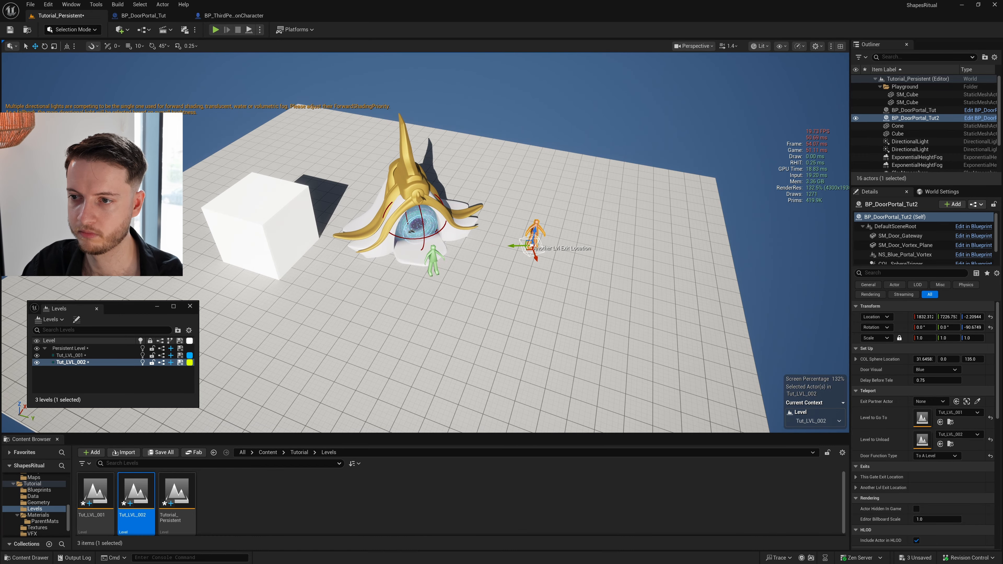
mouse_move(507, 244)
left_mouse_down()
mouse_move(393, 259)
mouse_move(429, 277)
mouse_move(432, 291)
left_mouse_up()
Step: Play-test Tutorial_Persistent in the editor and stop the session
mouse_move(304, 227)
right_mouse_down()
mouse_move(312, 223)
mouse_move(304, 227)
right_mouse_up()
key("w")
mouse_move(564, 174)
right_mouse_down()
mouse_move(585, 172)
mouse_move(564, 158)
right_mouse_up()
key("a")
scroll(568, 166, "down", 1)
left_click(217, 31)
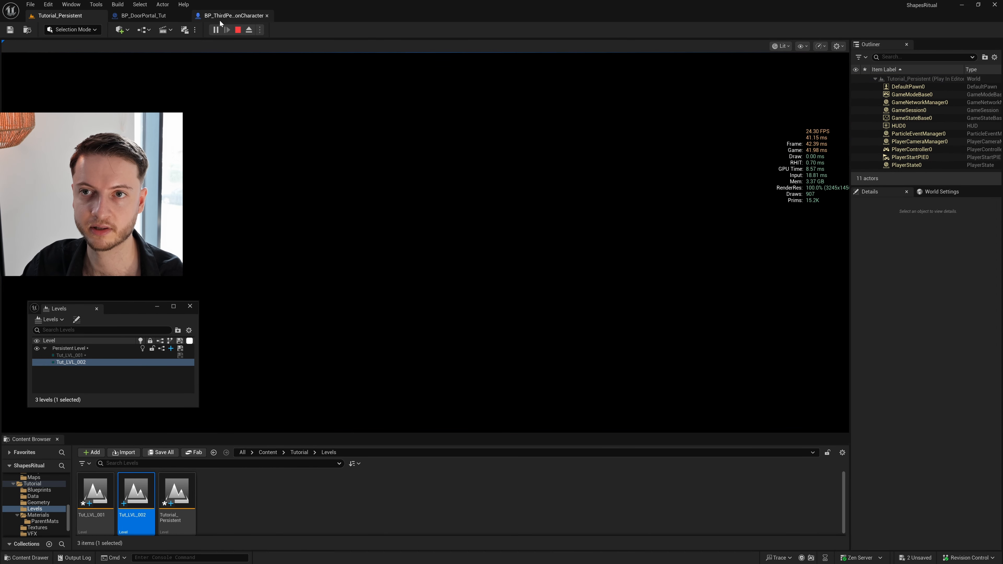
left_click(237, 30)
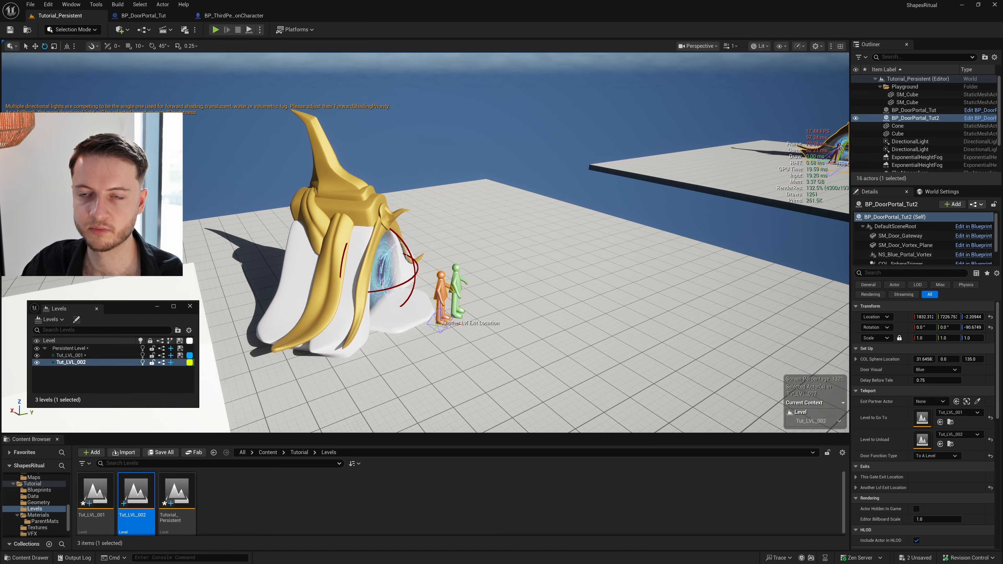
left_click(68, 355)
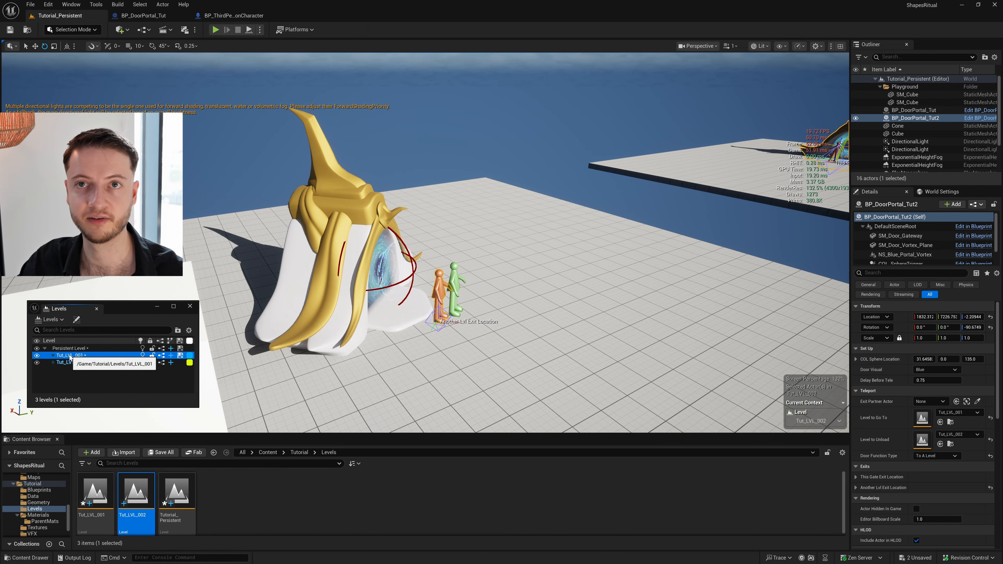
mouse_move(308, 300)
right_mouse_down()
mouse_move(306, 356)
mouse_move(310, 294)
right_mouse_up()
scroll(308, 290, "down", 3)
key("w")
key("w")
right_click_drag(554, 270, 556, 287)
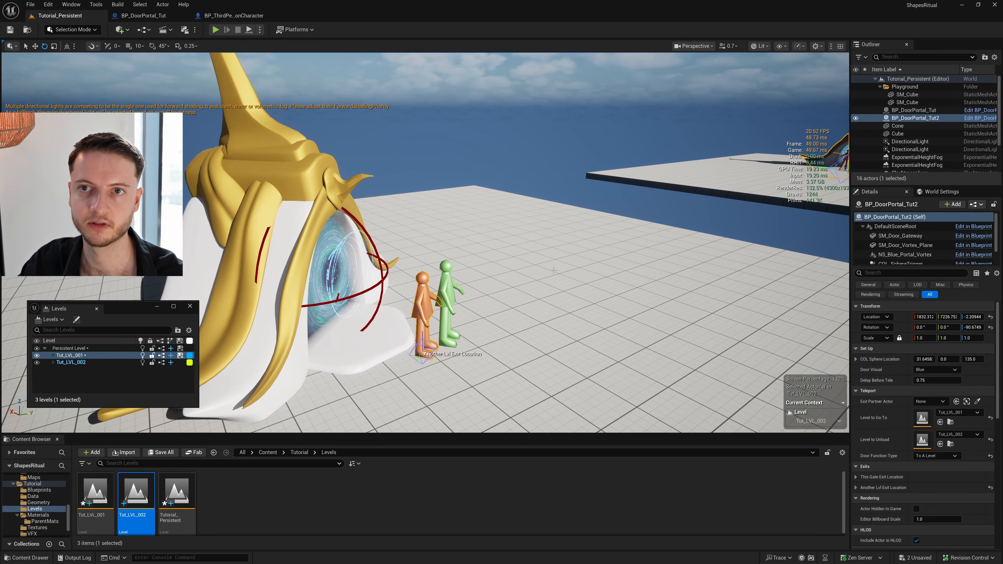
key("Escape")
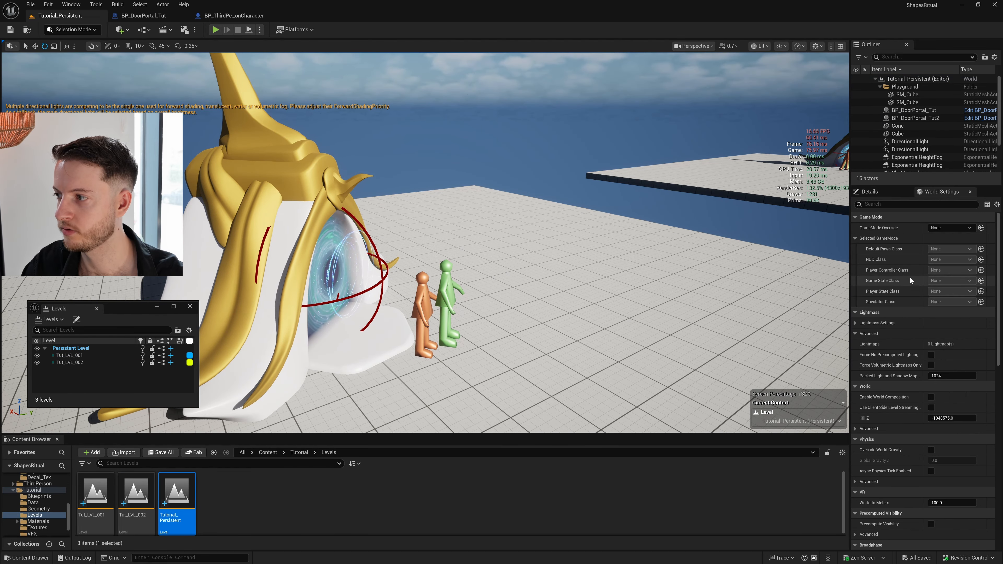
Step: Set the GameMode Override of Tutorial_Persistent to BP_ThirdPersonGameMode in the World Settings
left_click(872, 192)
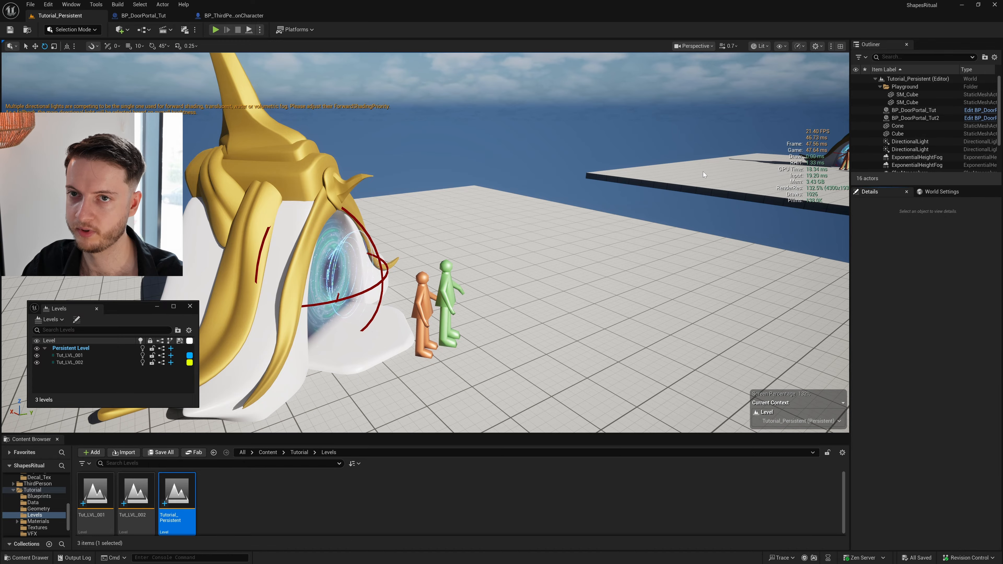
left_click(936, 193)
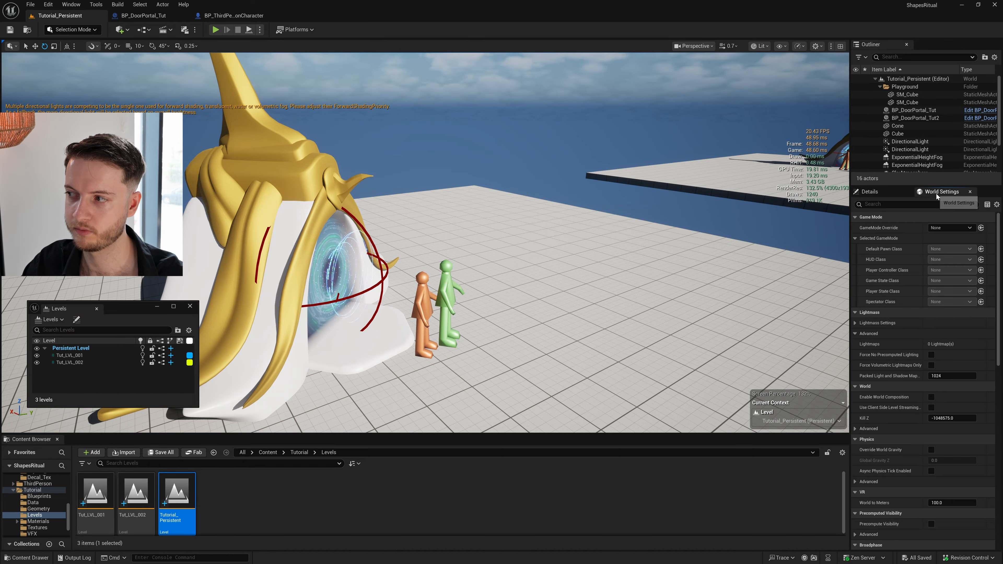
left_click(965, 229)
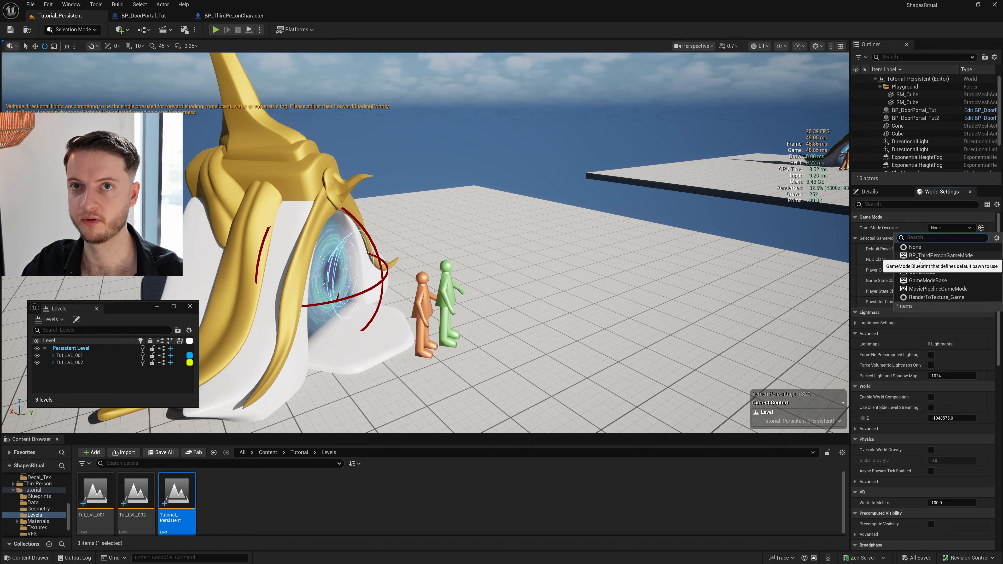
left_click(947, 256)
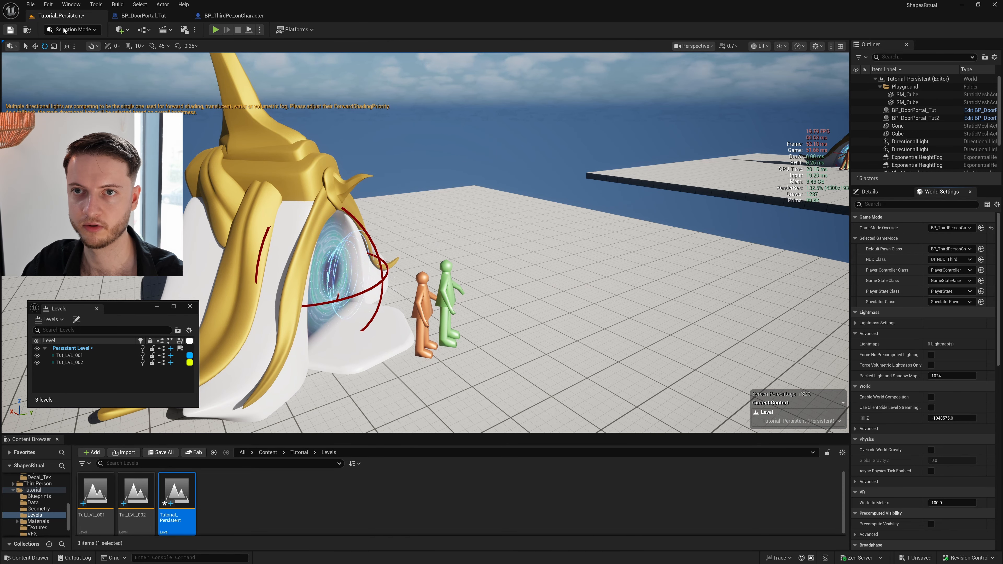
Step: Run a play test of Tutorial_Persistent with the third-person game mode and stop it
left_click(215, 29)
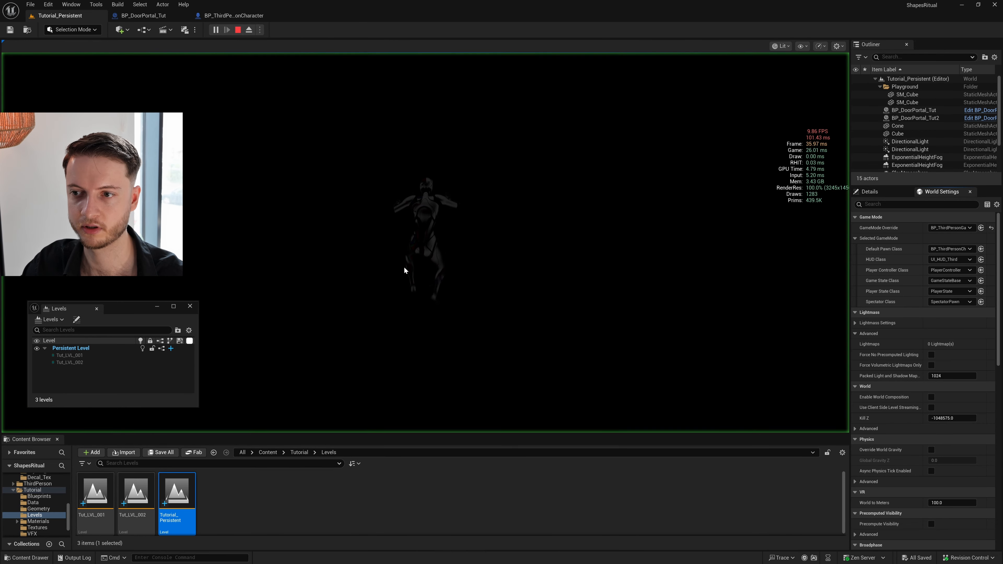
left_click(239, 30)
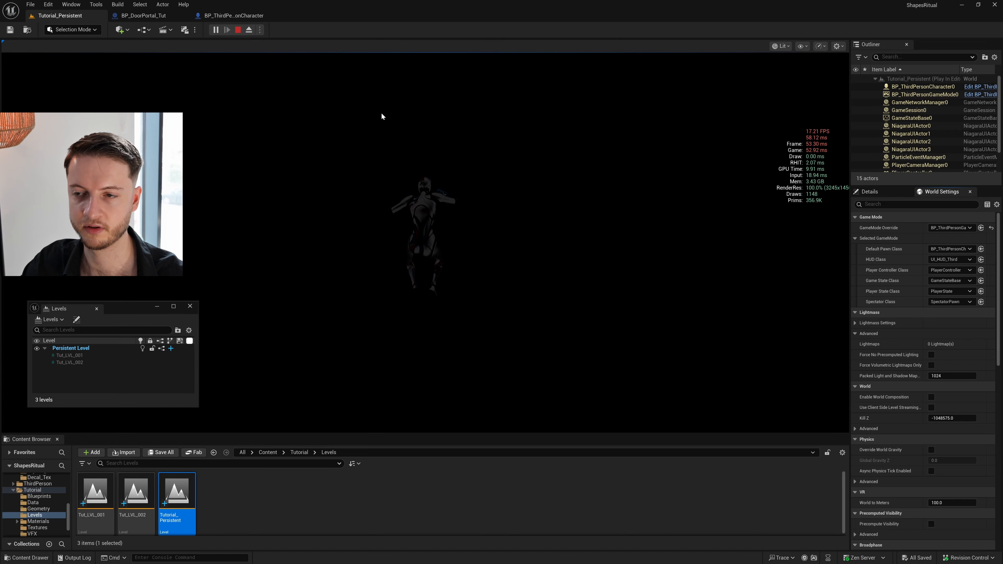
mouse_move(477, 208)
right_mouse_down()
mouse_move(494, 95)
mouse_move(494, 225)
mouse_move(486, 219)
right_mouse_up()
key("e")
scroll(491, 131, "up", 5)
key("q")
scroll(479, 205, "down", 5)
Step: Open Tutorial_Persistent's Level Blueprint and add a Load Level Instance (by Object Reference) node connected to Event BeginPlay
left_click(146, 31)
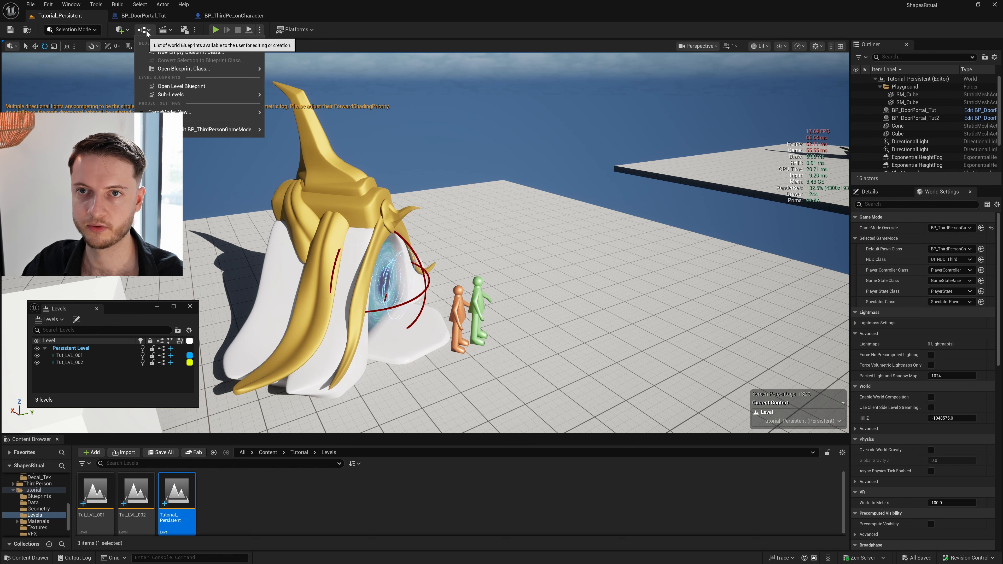
left_click(208, 86)
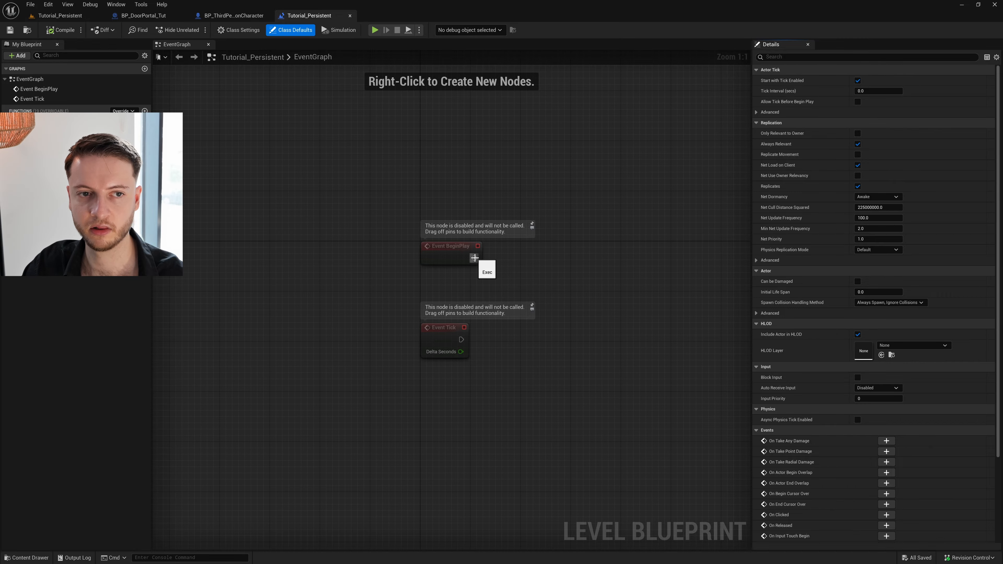
left_click_drag(575, 250, 575, 250)
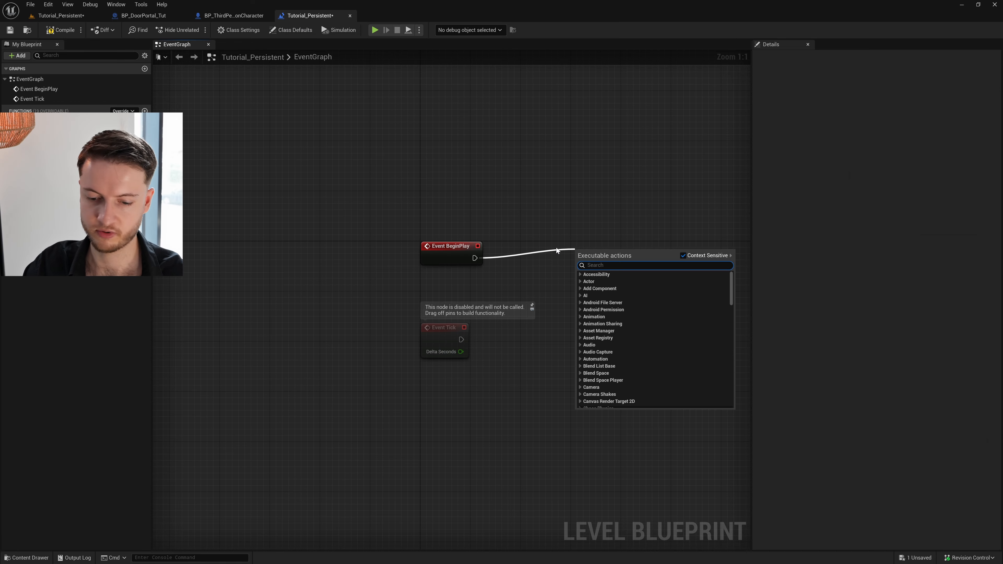
type("load streaming level")
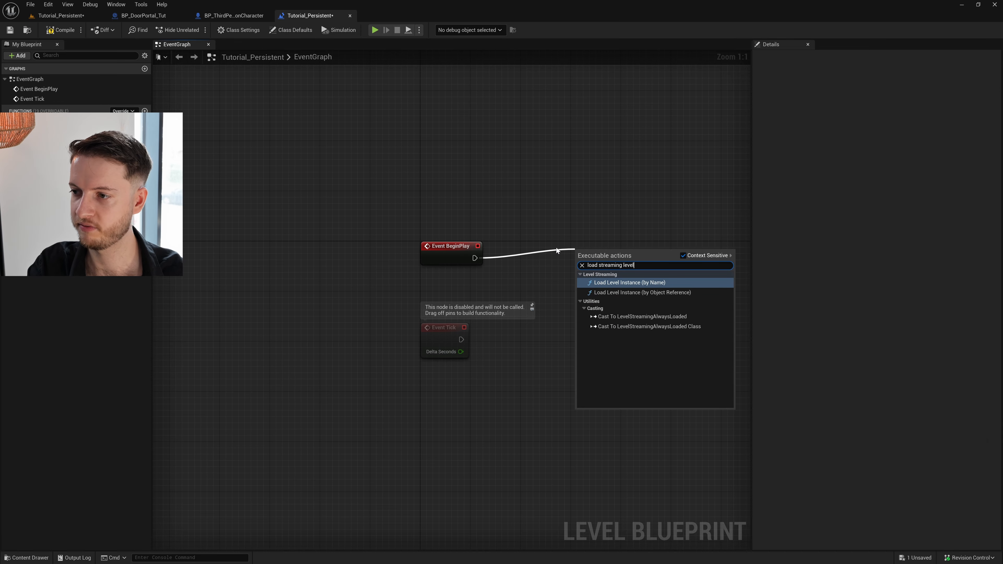
left_click(662, 292)
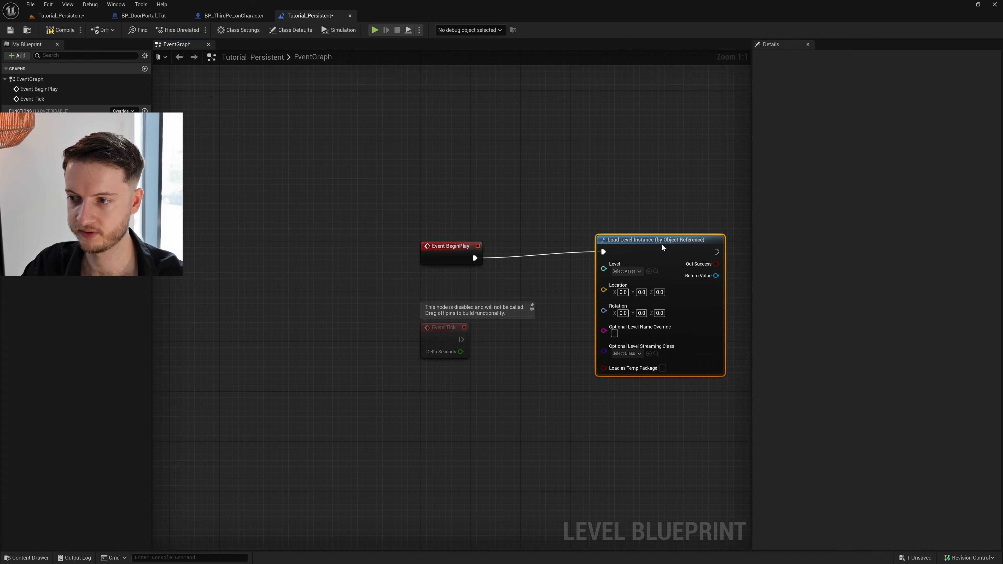
Step: Set the Level input of the Load Level Instance node to Tut_LVL_001
right_click_drag(647, 256, 549, 242)
left_click(535, 263)
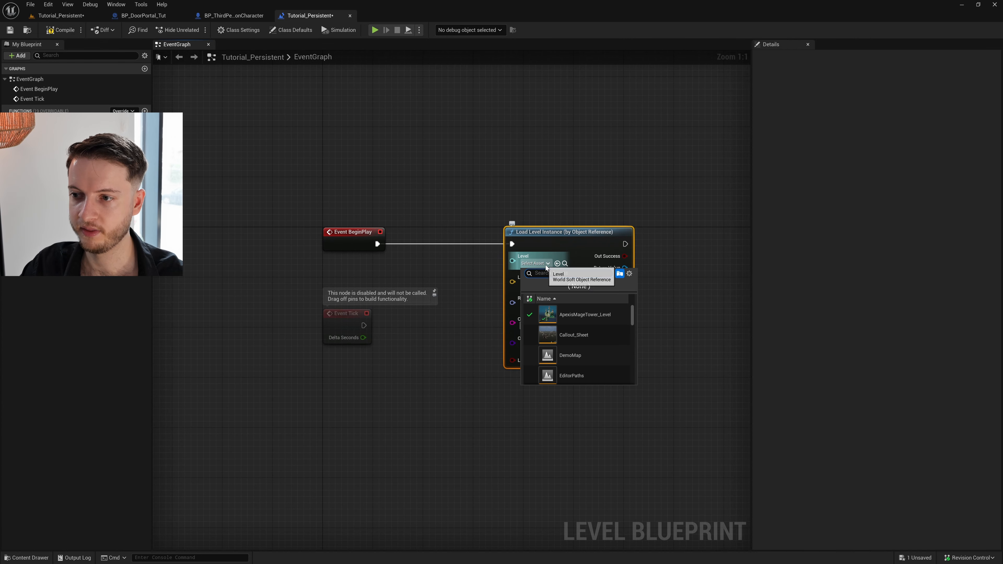
type("001")
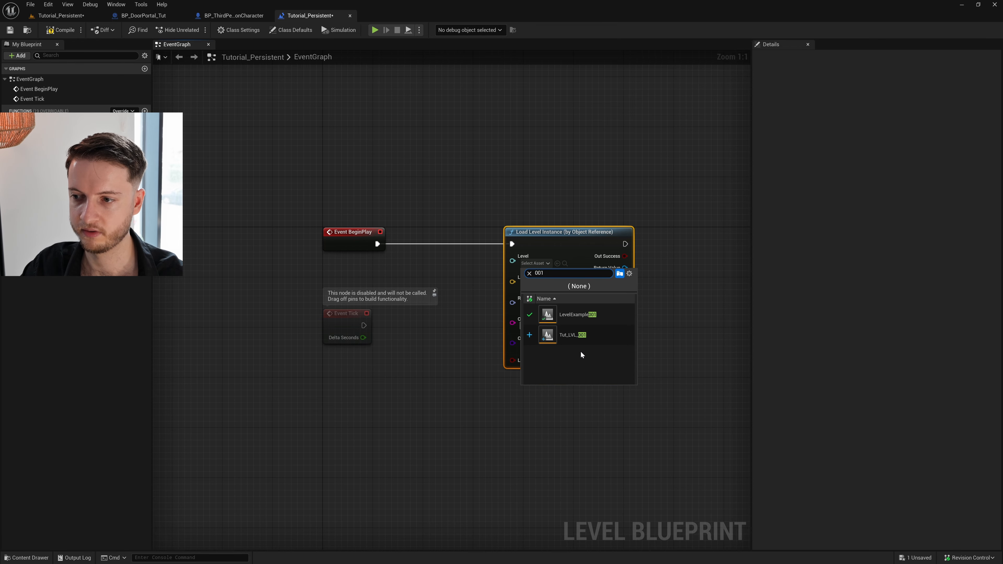
left_click(572, 335)
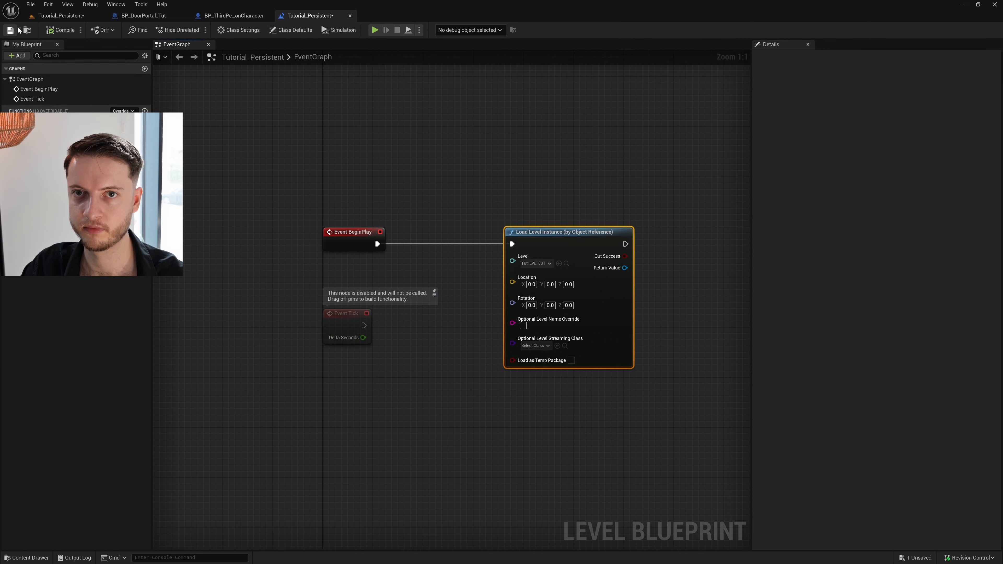
Step: Return to the Tutorial_Persistent level editor, hide the Tut_LVL_002 sublevel and save
left_click(44, 17)
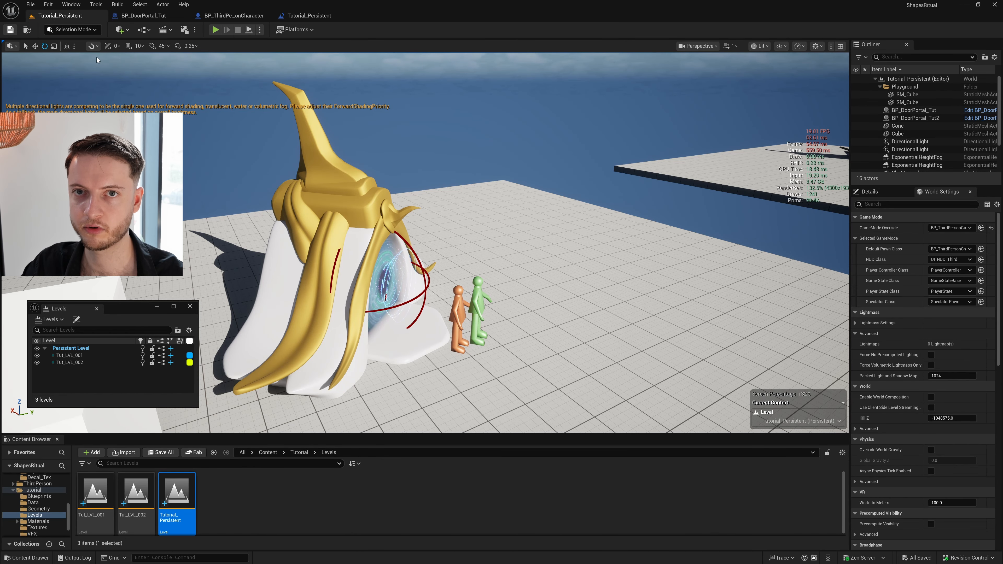
right_click_drag(215, 319, 256, 318)
key("s")
scroll(215, 319, "down", 1)
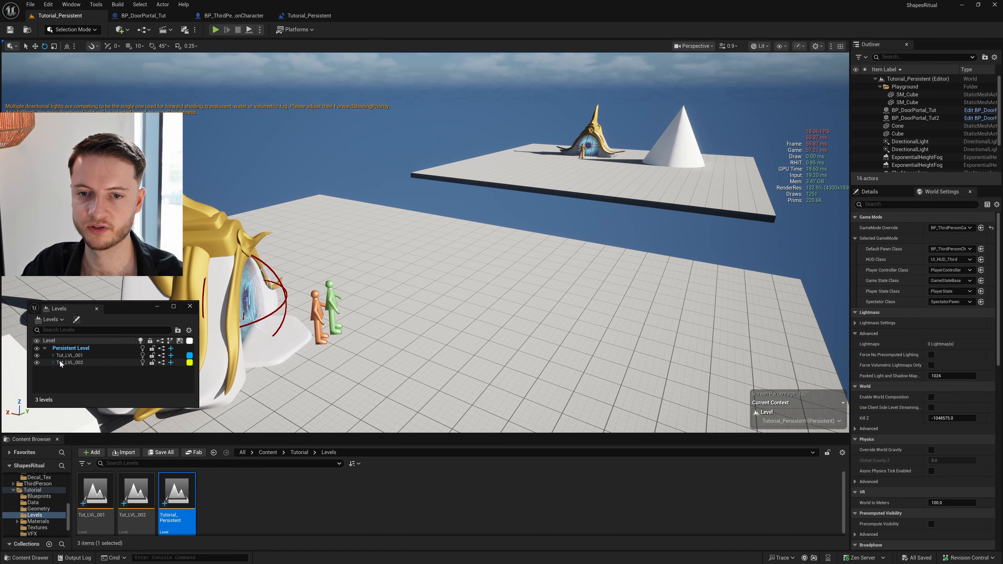
left_click(36, 362)
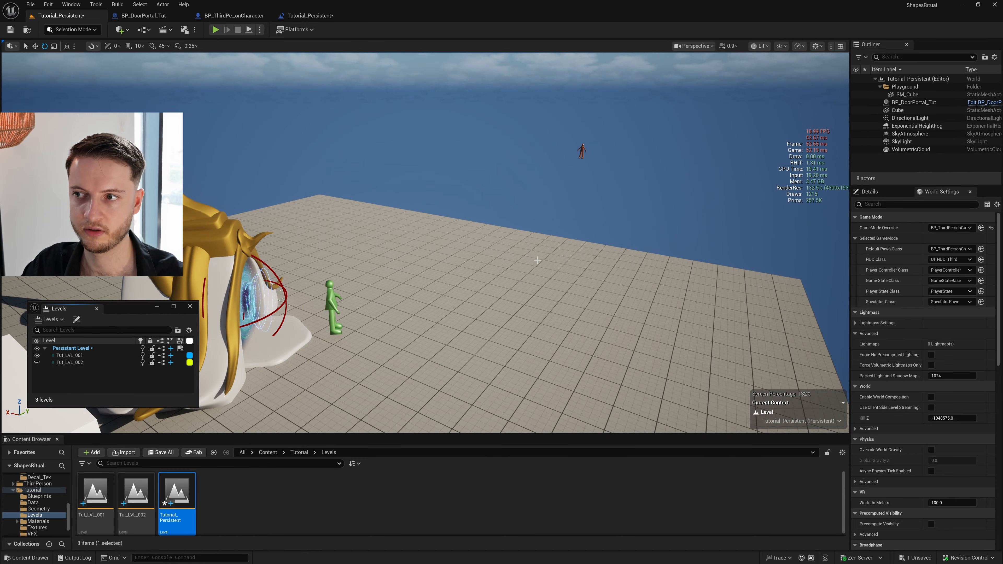
scroll(536, 260, "up", 3)
key("ctrl+s")
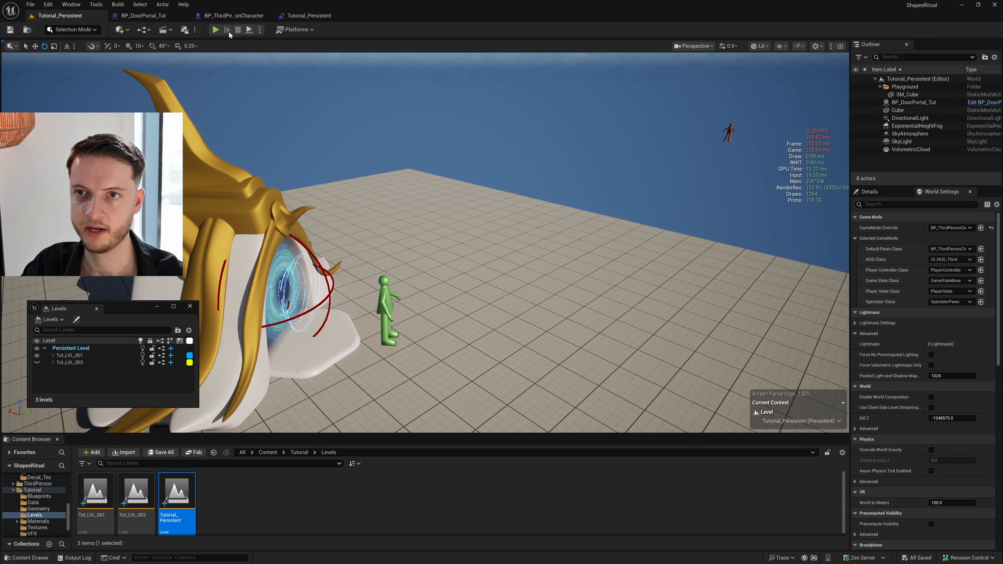
Step: Play-test the level by running through the cube level's portal and back through the cone level's portal, and stop the session
left_click(216, 30)
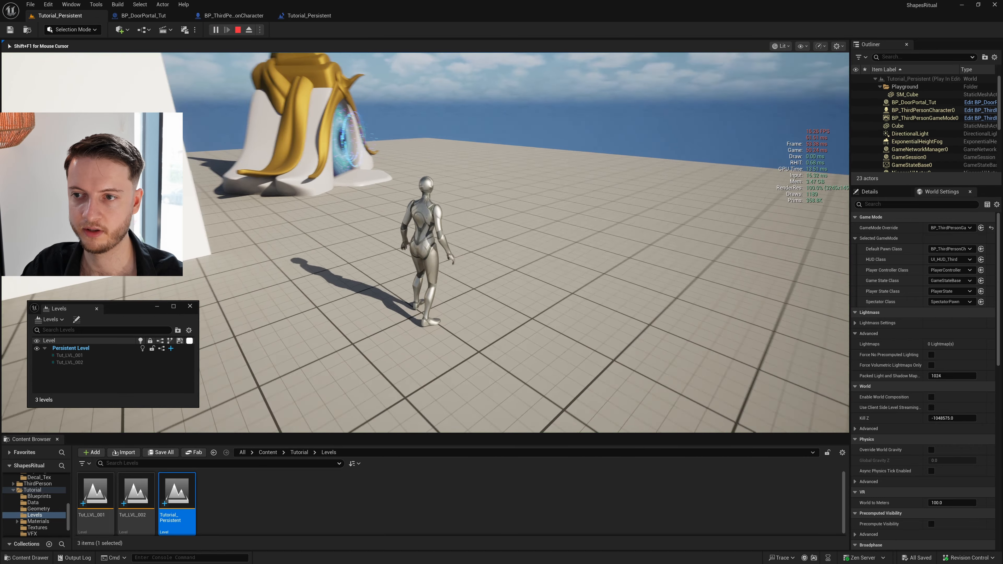
key("w")
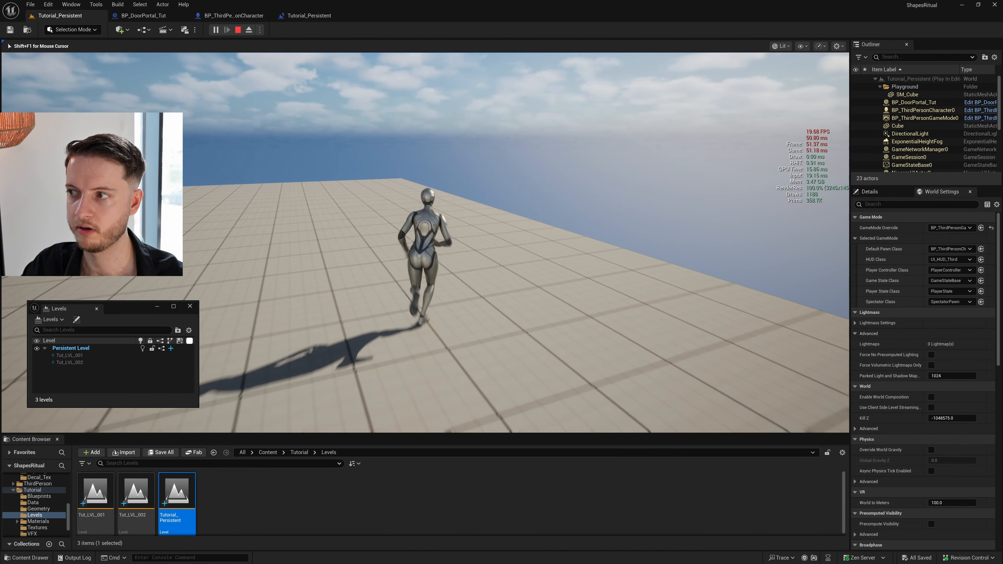
key("w")
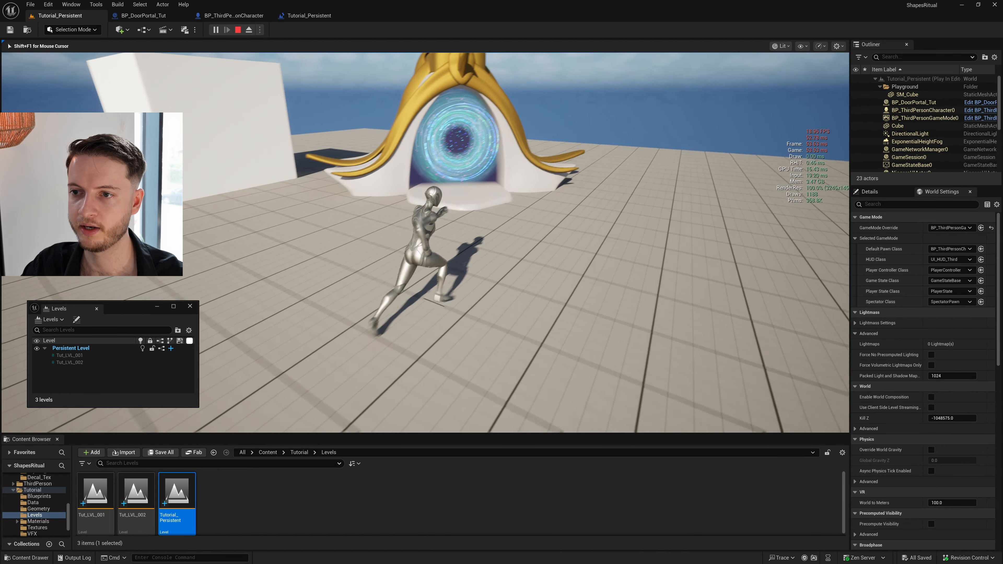
key("w")
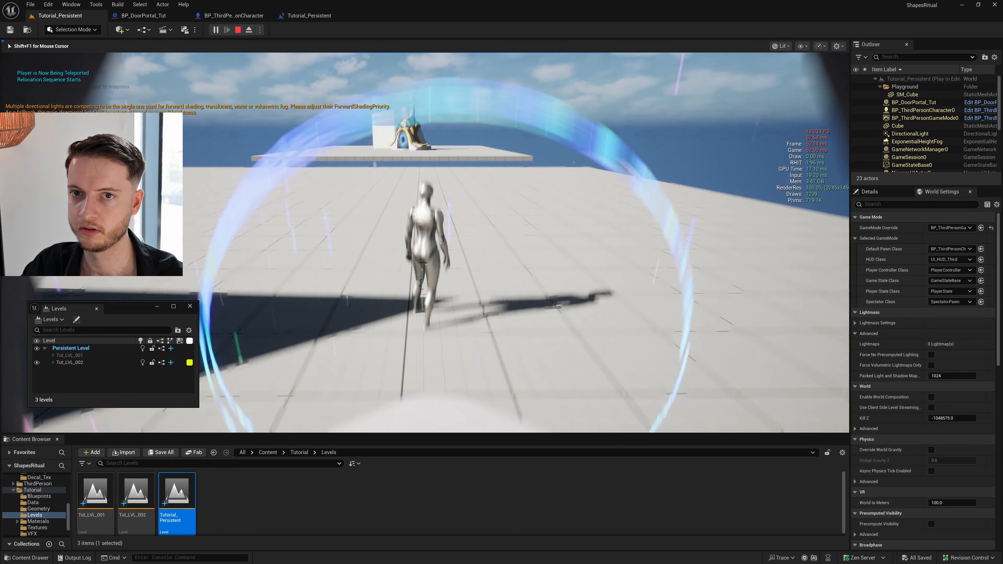
key("w")
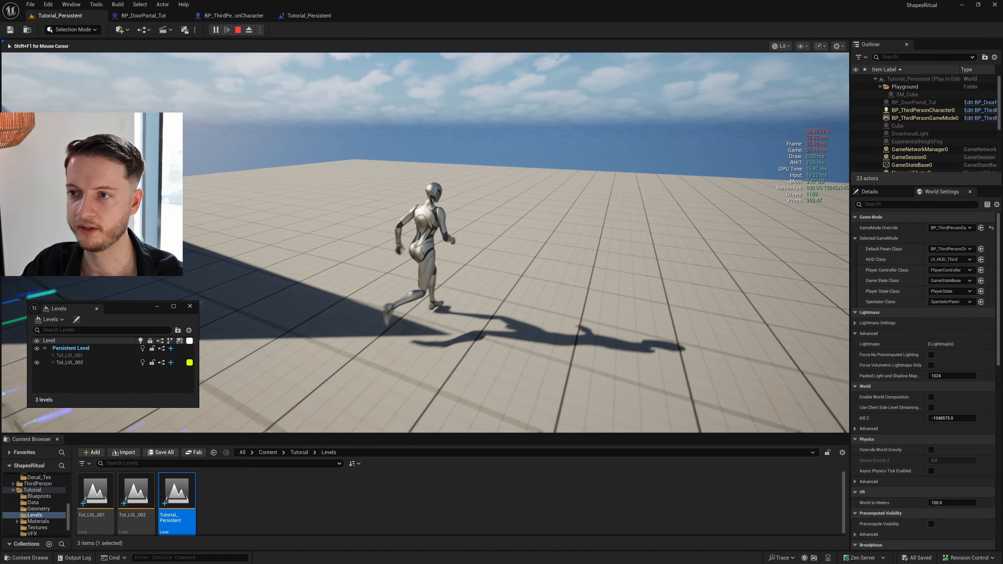
key("w")
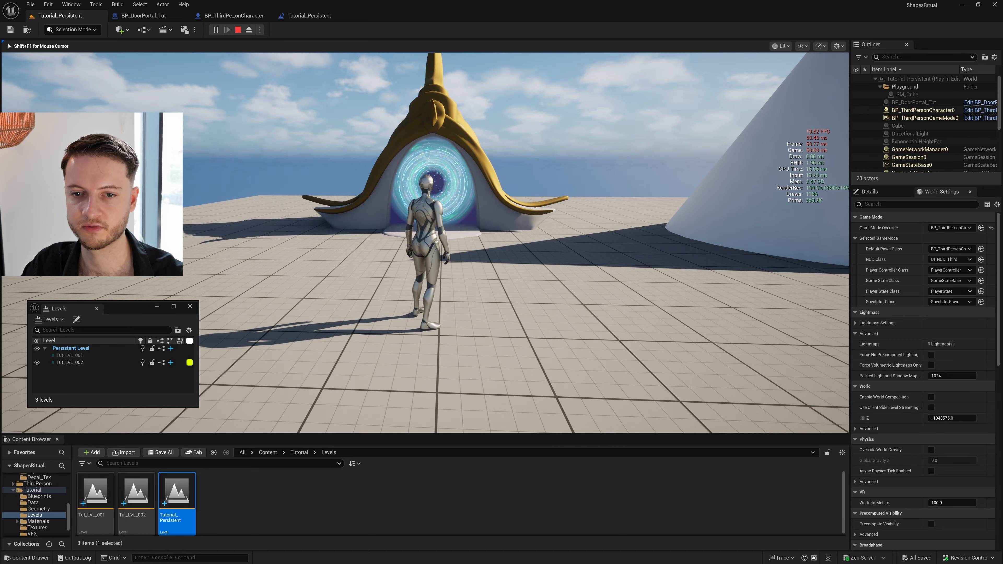
key("w")
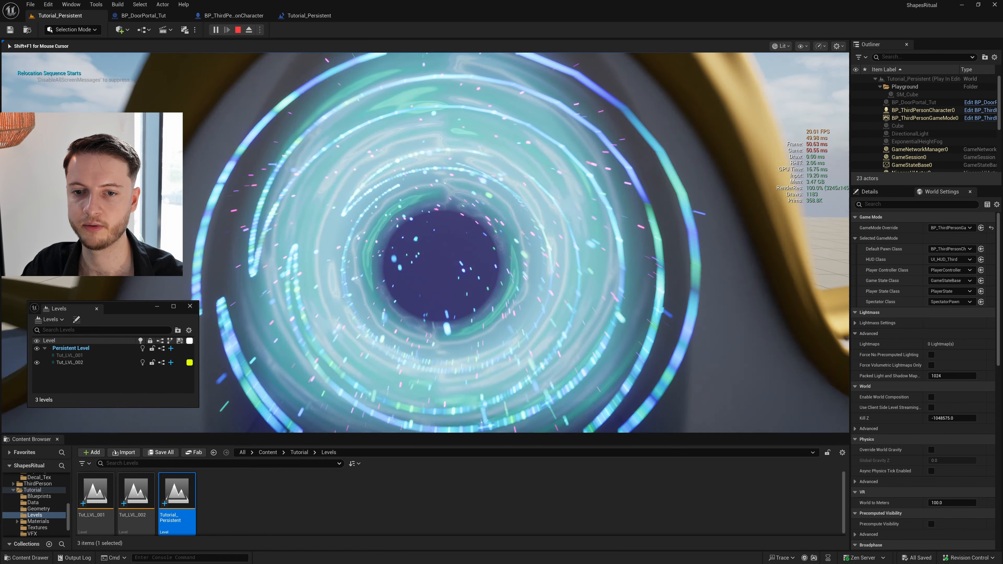
key("w")
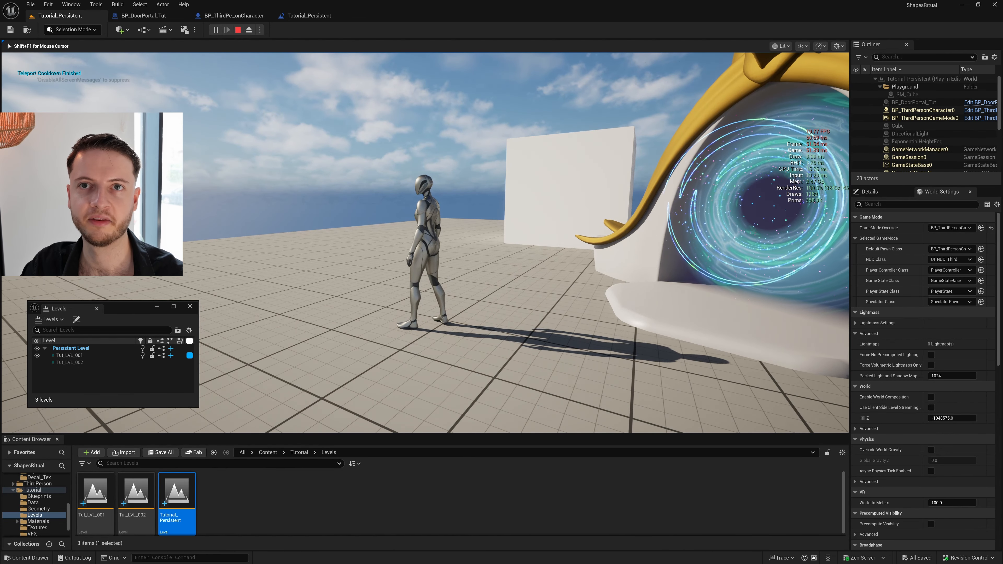
key("w")
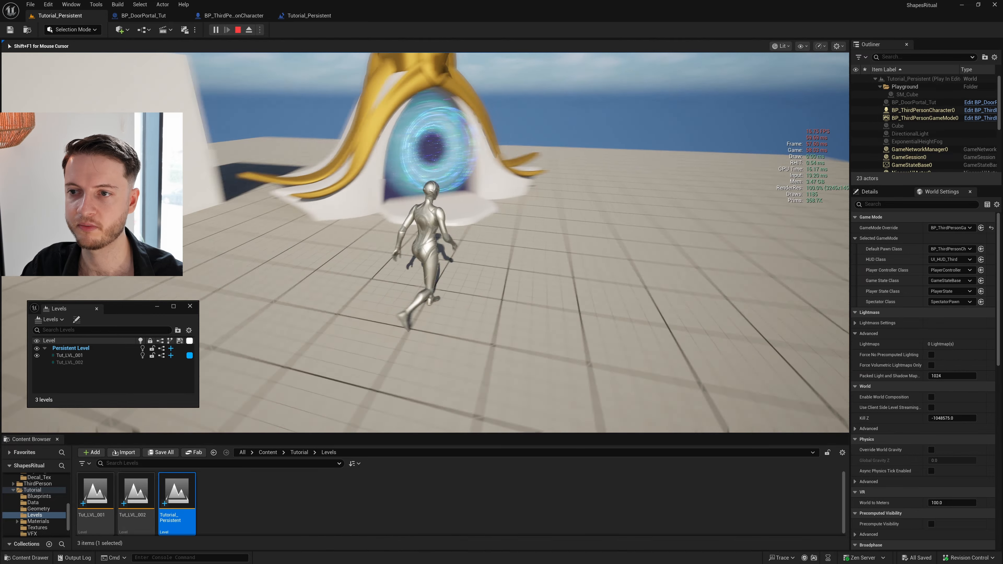
key("Escape")
Step: Set Door Visual to Red on the door portal in the cube level
left_click(416, 167)
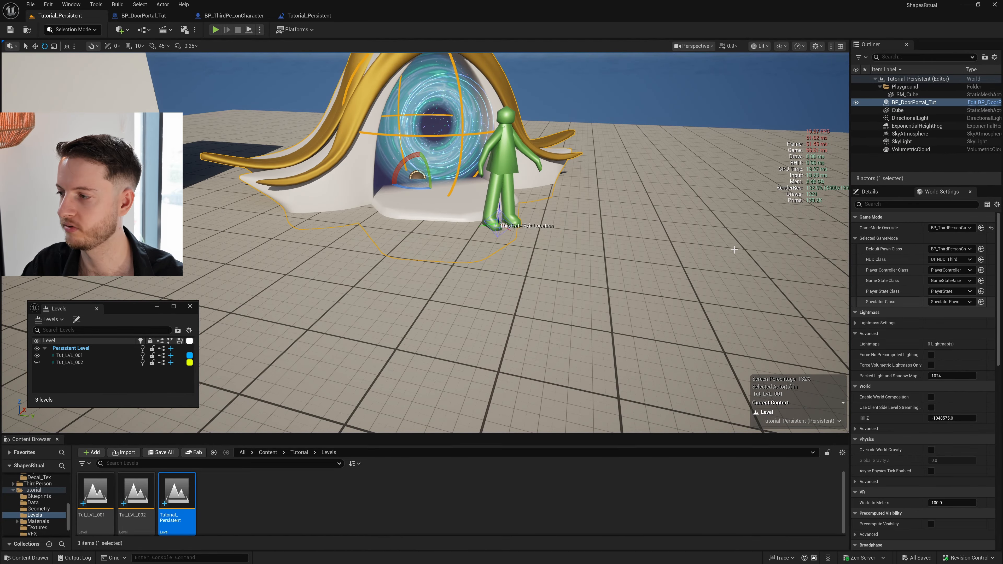
key("s")
right_click_drag(735, 249, 766, 245)
left_click(877, 192)
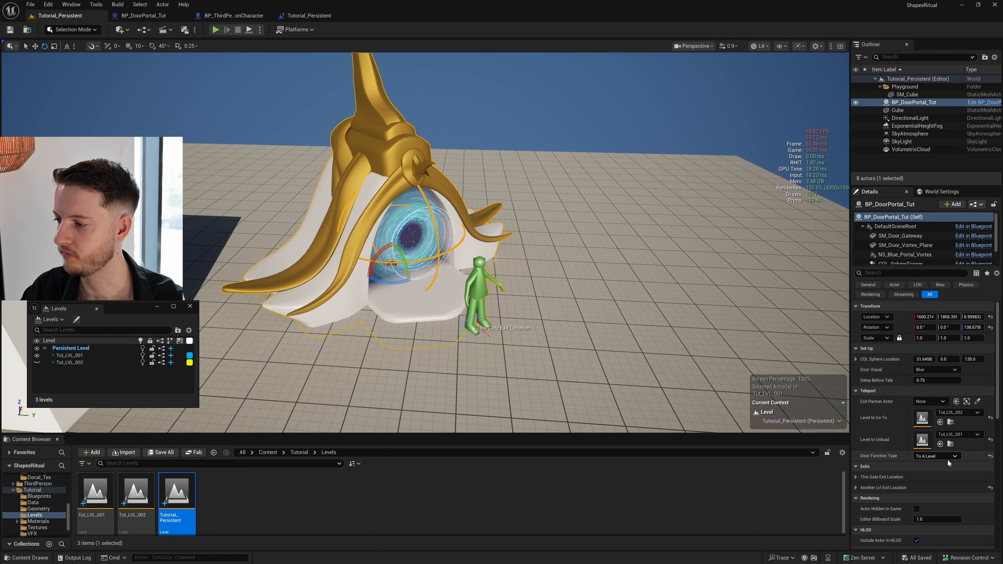
left_click(934, 369)
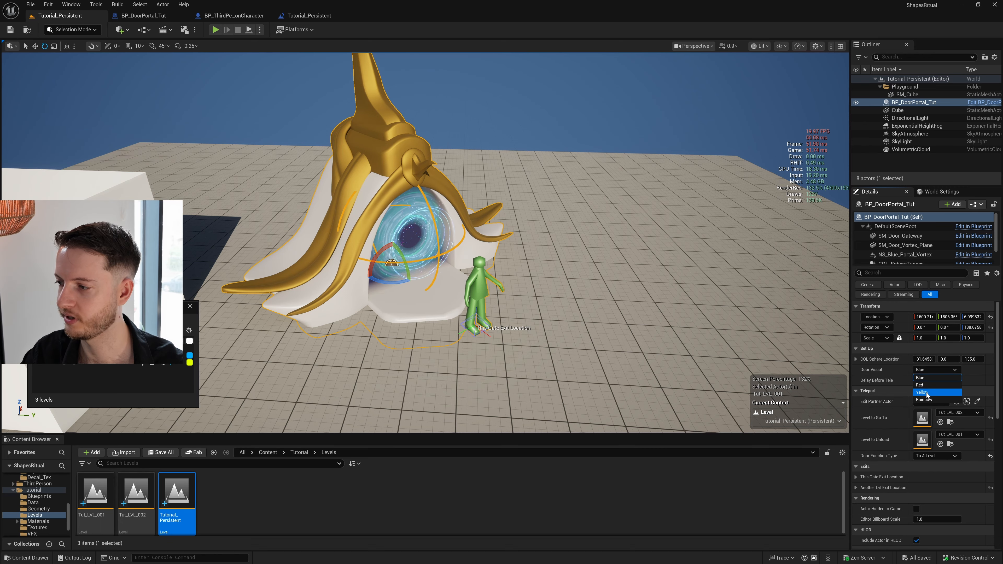
left_click(925, 385)
Step: Play-test the level with the red portal and stop the session
left_click(215, 30)
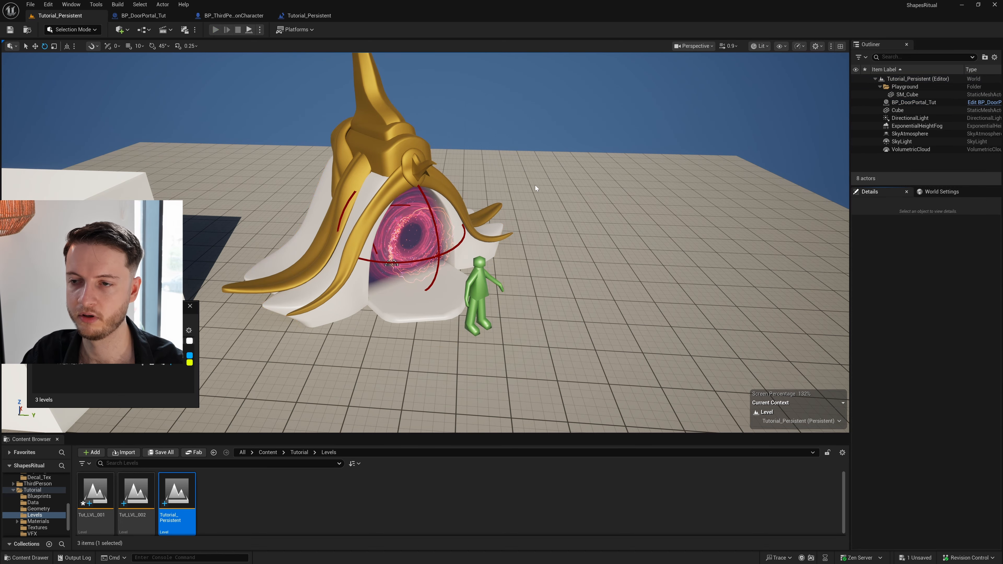
key("w")
key("Escape")
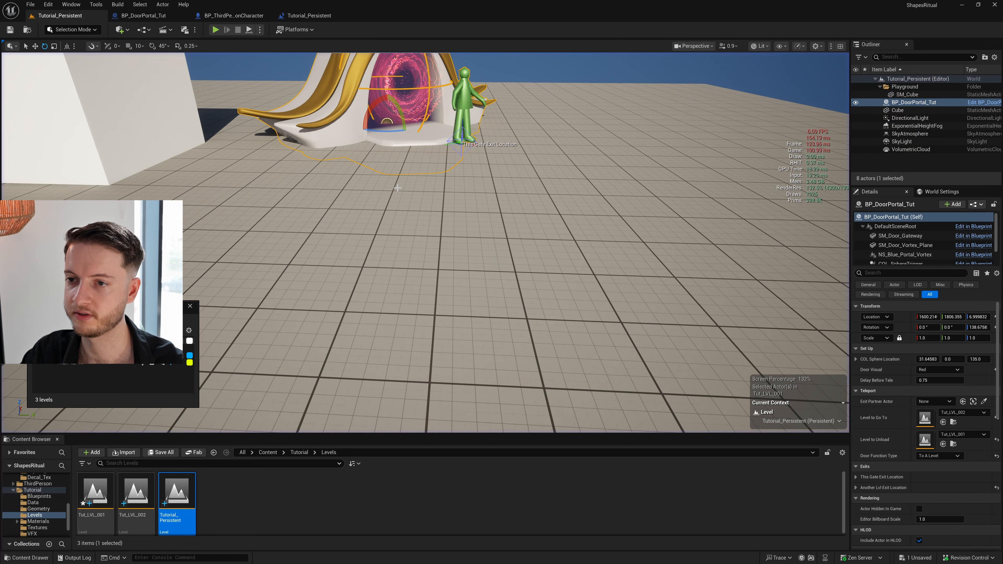
Step: Save all unsaved changes after giving the cube level's door portal its red visual
key("f")
left_click(31, 4)
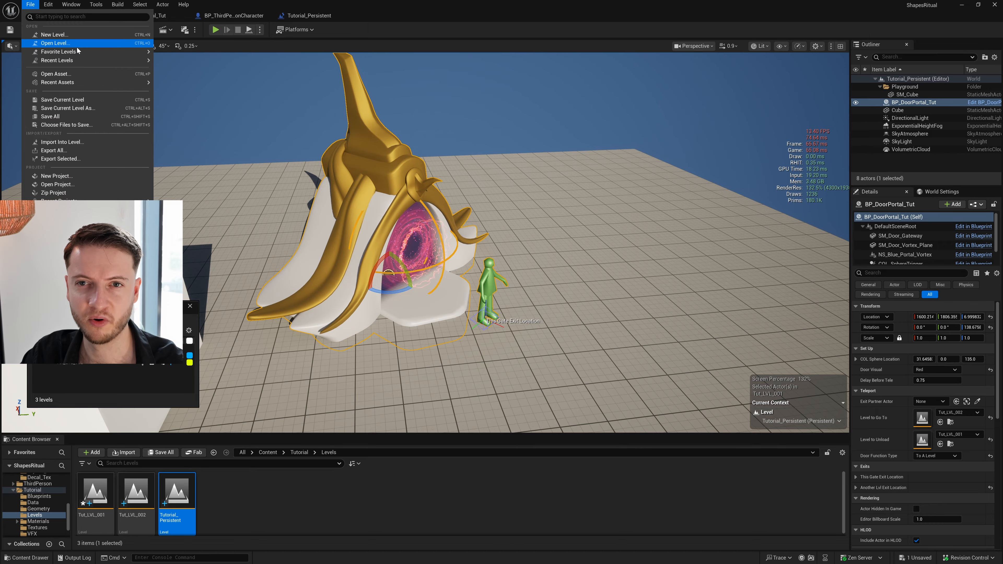
left_click(59, 116)
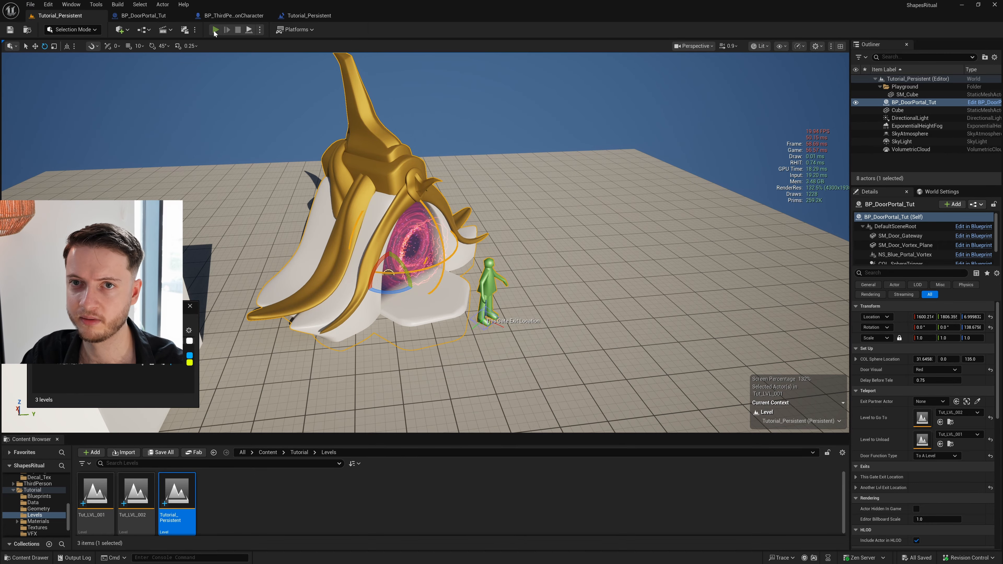
Step: Play-test the level by running through the red portal into the cone level and back through the blue portal
left_click(215, 29)
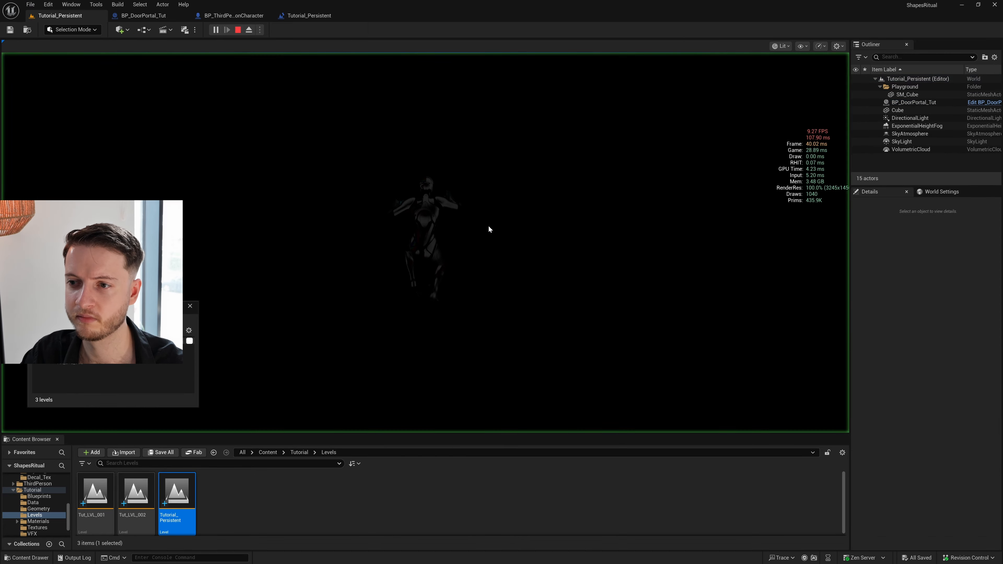
key("w")
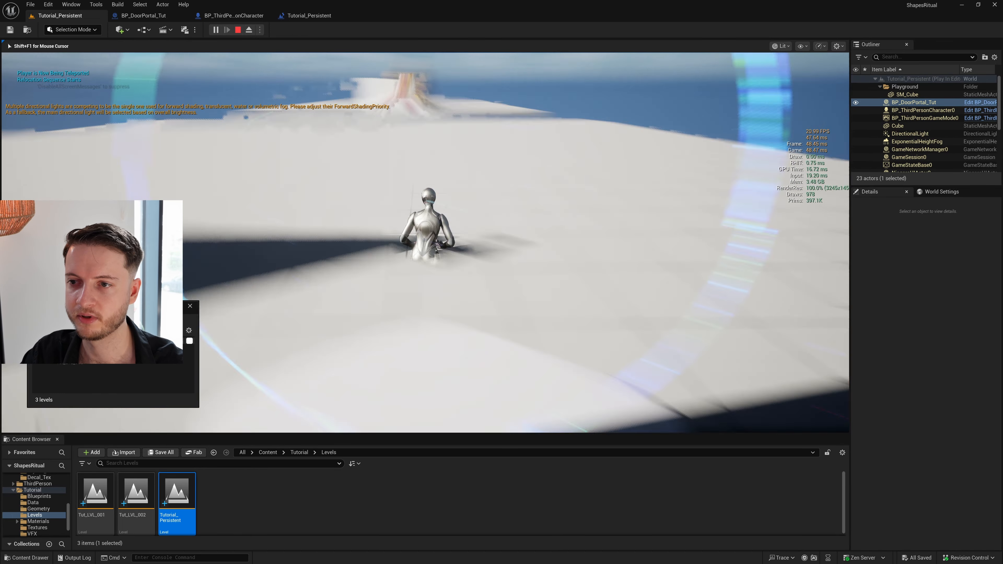
key("w")
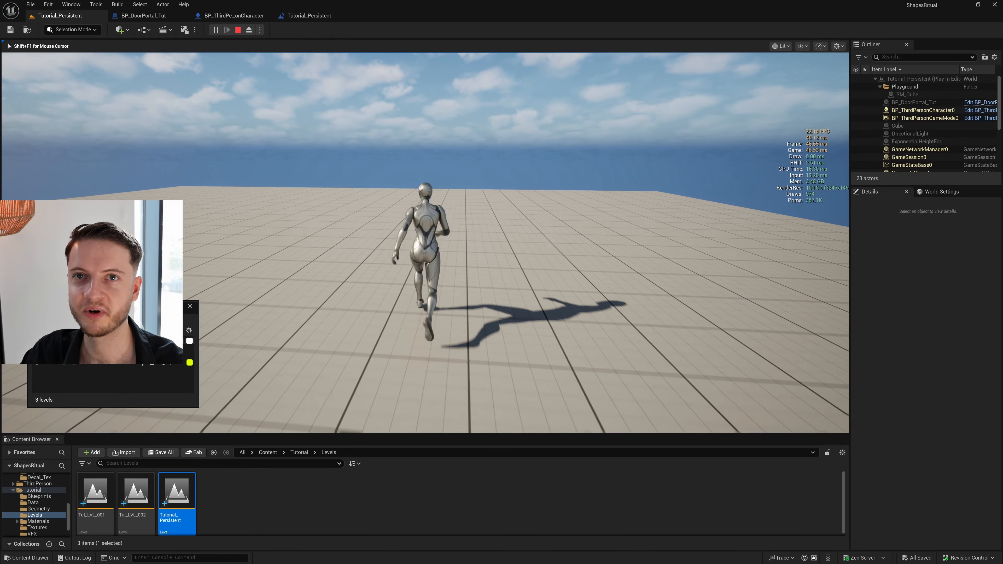
key("s")
key("w")
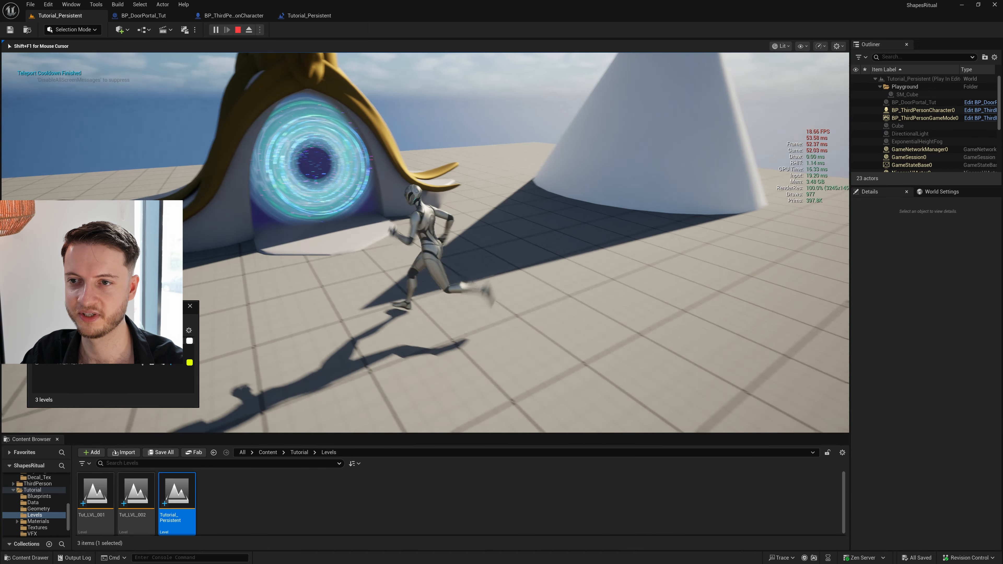
key("s")
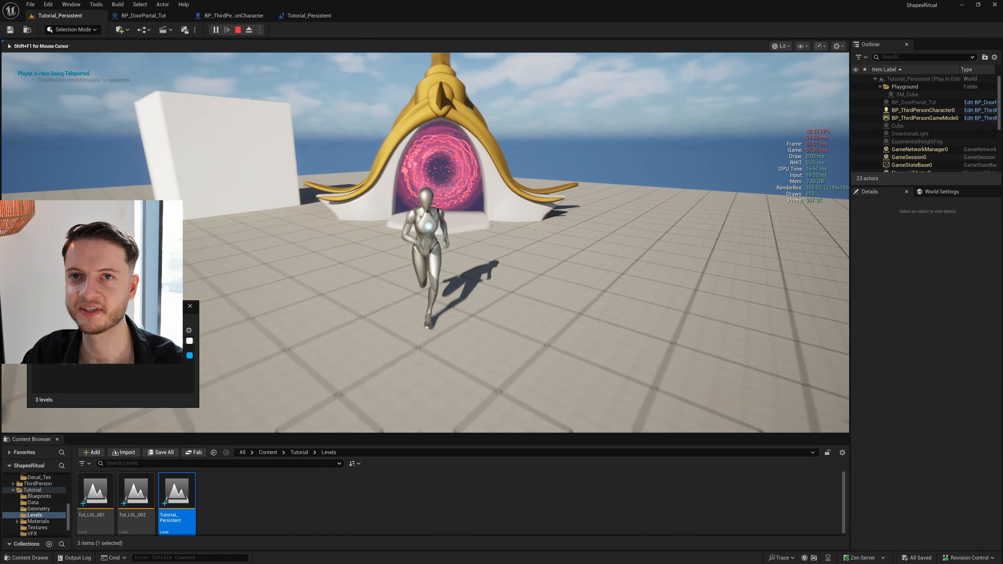
key("w")
key("w")
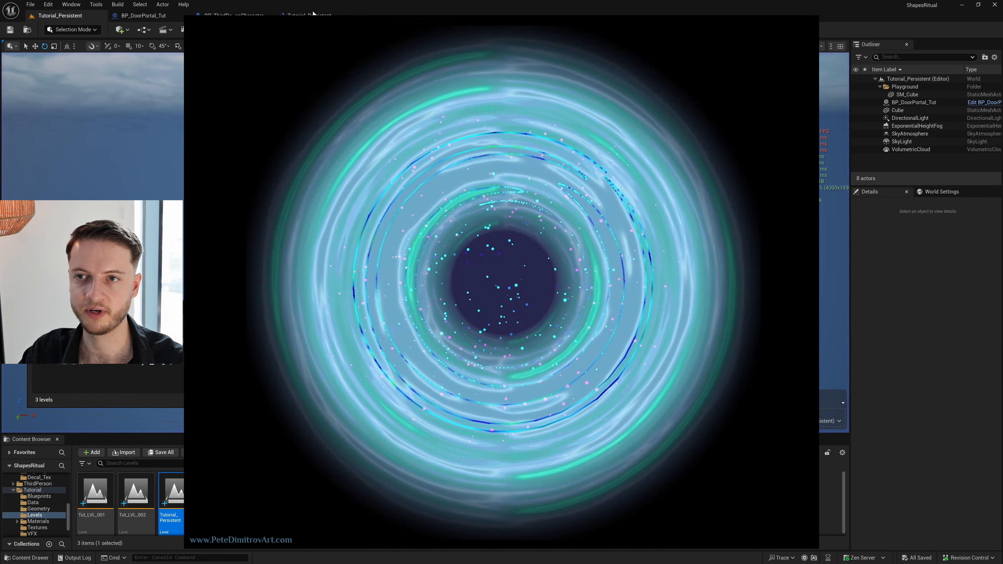
Step: Play-test the PersistentApexis level by running up the green hill to the blue door portal
scroll(36, 506, "up", 2)
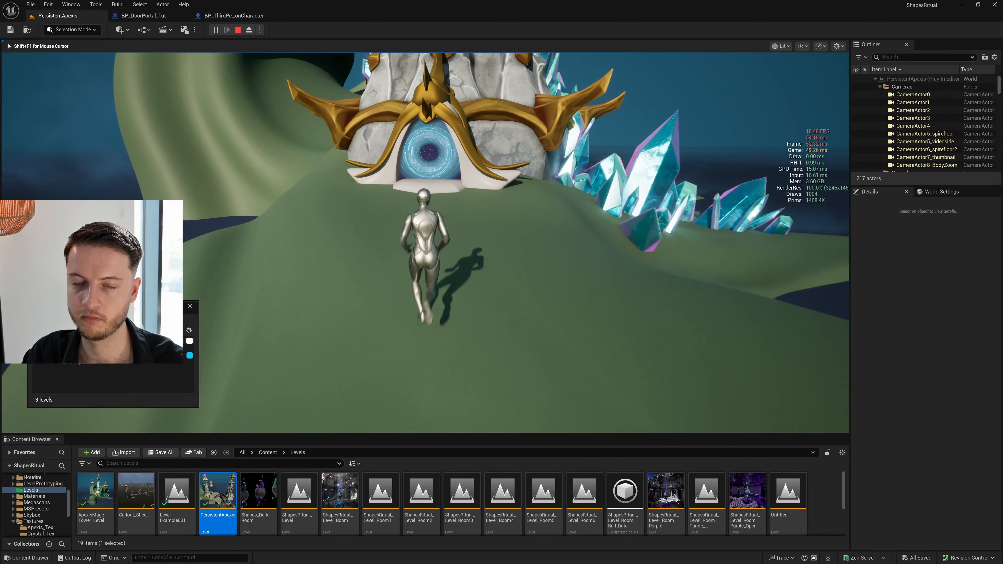
key("w")
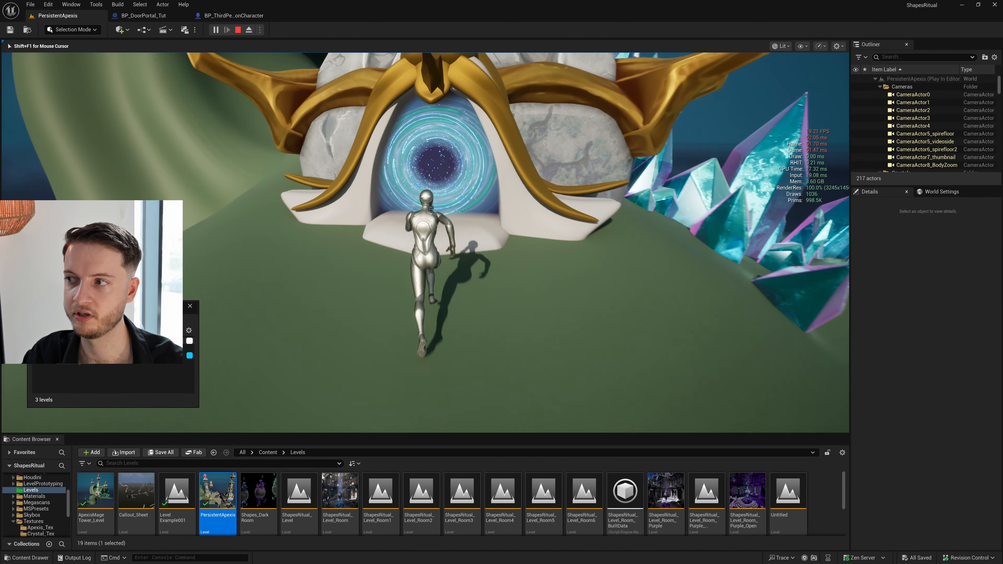